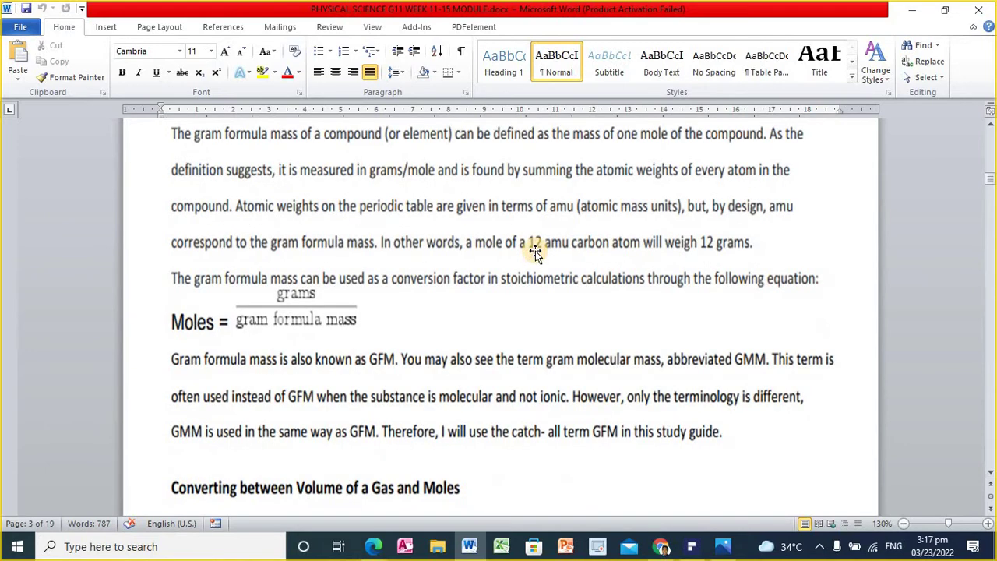
Read through the mole conversion notes on to the ten Mole and Gram conversion questions in the quiz section
{"action": "scroll", "coordinate": [534, 253], "scroll_direction": "down", "scroll_amount": 5}
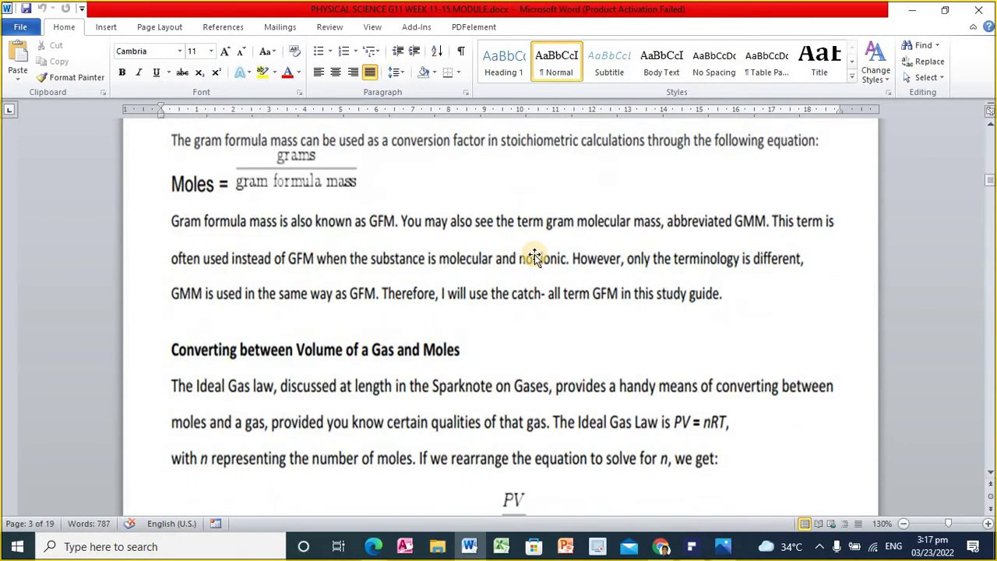
{"action": "scroll", "coordinate": [534, 265], "scroll_direction": "down", "scroll_amount": 3}
{"action": "scroll", "coordinate": [532, 260], "scroll_direction": "up", "scroll_amount": 5}
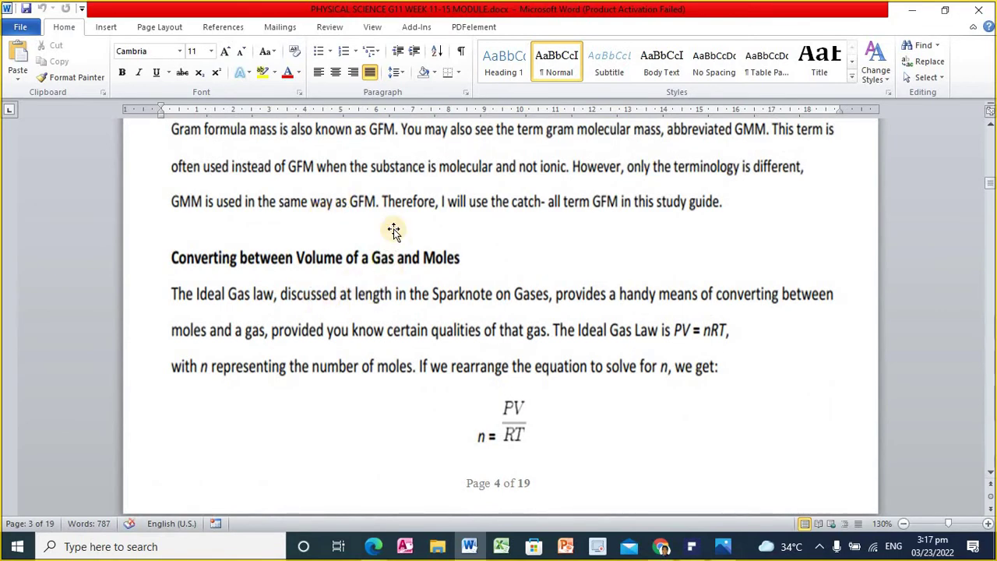
{"action": "scroll", "coordinate": [400, 190], "scroll_direction": "up", "scroll_amount": 5}
{"action": "scroll", "coordinate": [399, 218], "scroll_direction": "down", "scroll_amount": 5}
{"action": "scroll", "coordinate": [399, 217], "scroll_direction": "down", "scroll_amount": 10}
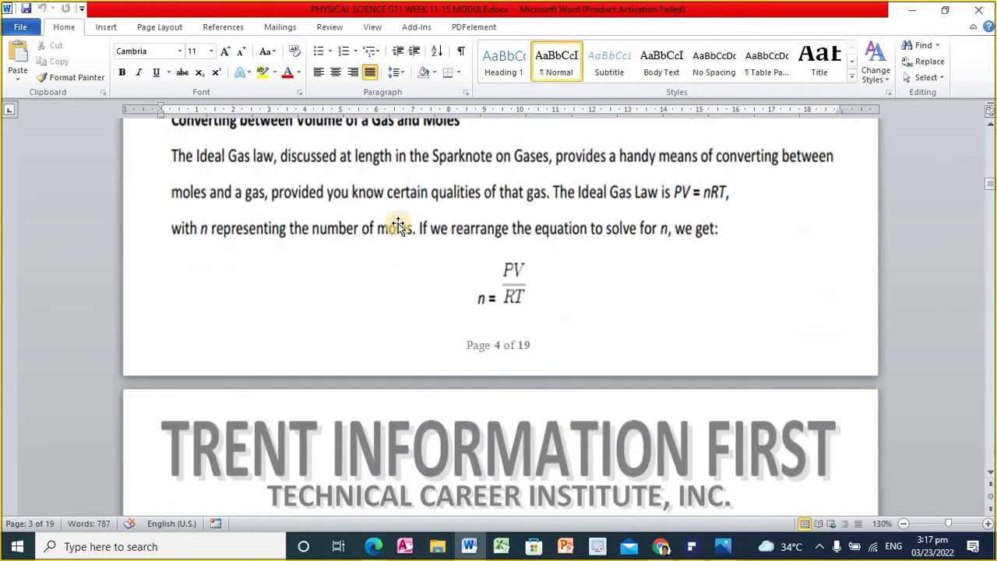
{"action": "scroll", "coordinate": [407, 226], "scroll_direction": "down", "scroll_amount": 2}
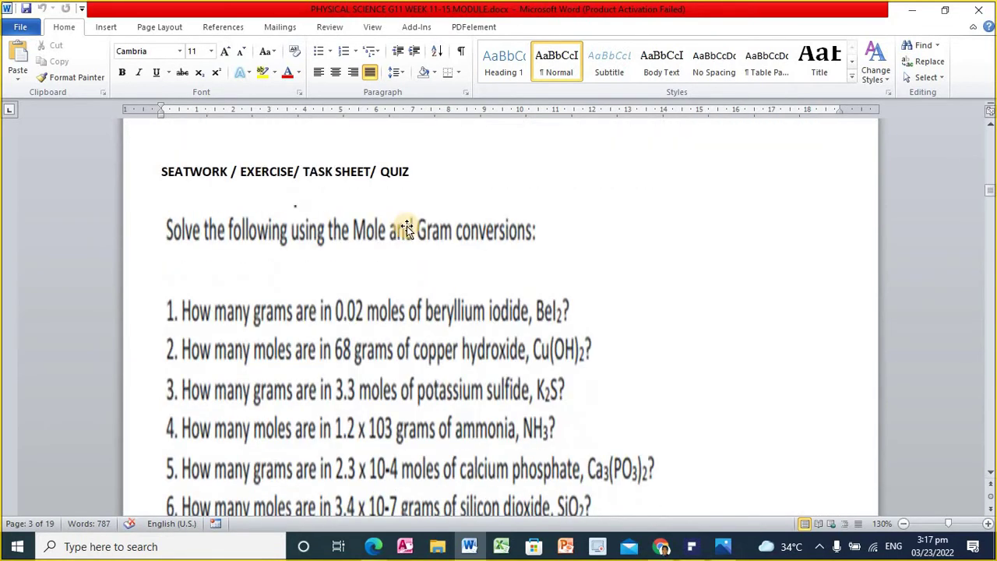
{"action": "scroll", "coordinate": [278, 245], "scroll_direction": "down", "scroll_amount": 2}
{"action": "scroll", "coordinate": [277, 244], "scroll_direction": "down", "scroll_amount": 1}
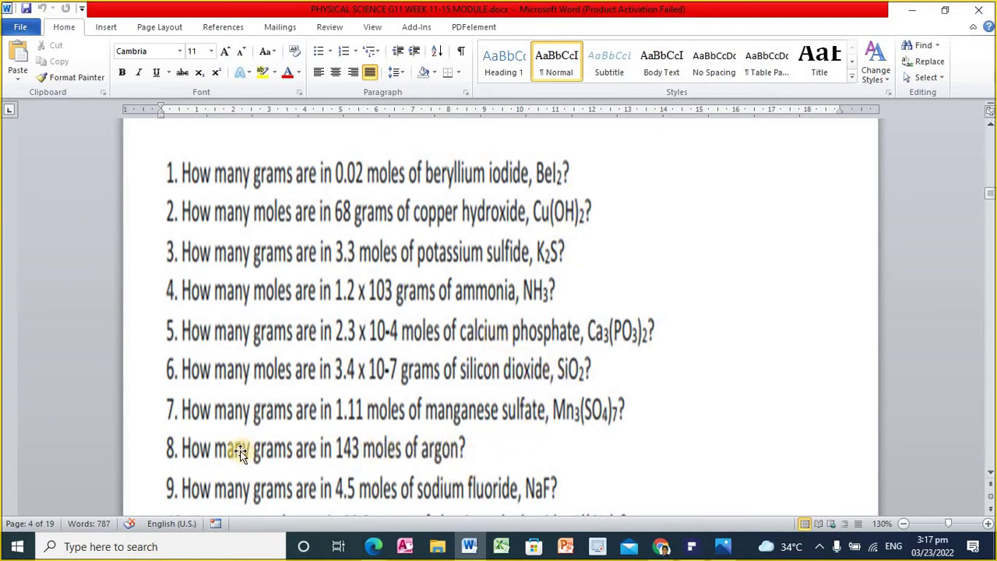
{"action": "scroll", "coordinate": [308, 427], "scroll_direction": "down", "scroll_amount": 1}
Switch to Excel, maximize the blank workbook, dismiss the activation notice and enlarge the sheet view to 150%
{"action": "left_click", "coordinate": [501, 546]}
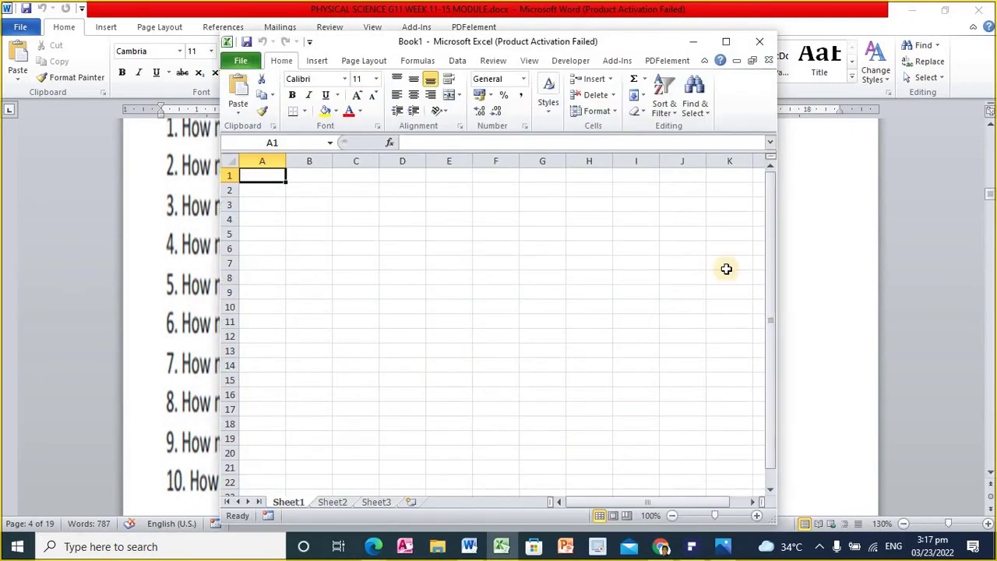
{"action": "left_click", "coordinate": [722, 41]}
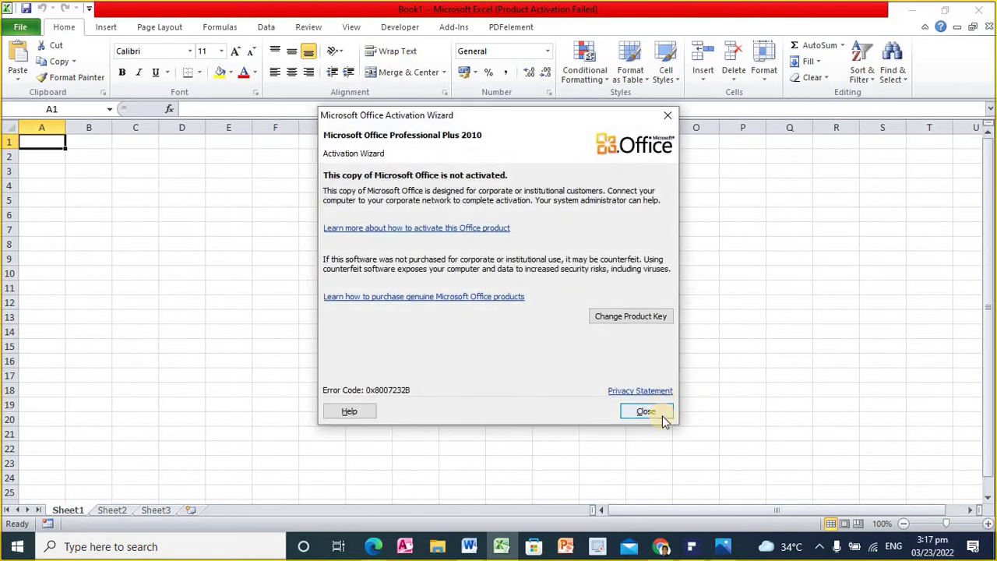
{"action": "left_click", "coordinate": [662, 415]}
{"action": "left_click", "coordinate": [987, 526]}
{"action": "left_click", "coordinate": [987, 526]}
{"action": "left_click", "coordinate": [987, 525]}
{"action": "left_click", "coordinate": [987, 526]}
{"action": "left_click", "coordinate": [987, 525]}
Check the question list in Word and enter "grams" in cell A1 of the Excel sheet
{"action": "left_click", "coordinate": [469, 546]}
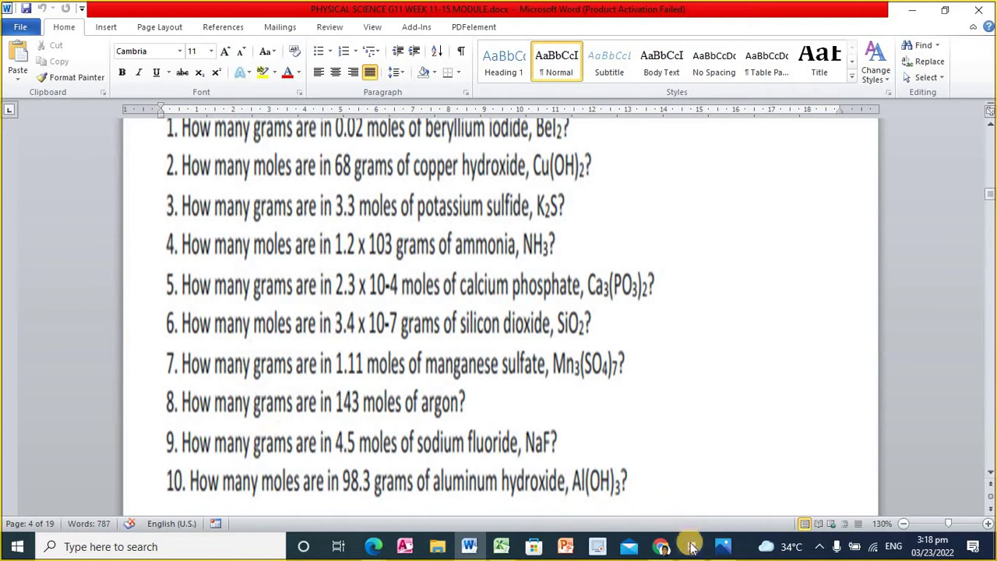
{"action": "left_click", "coordinate": [501, 546]}
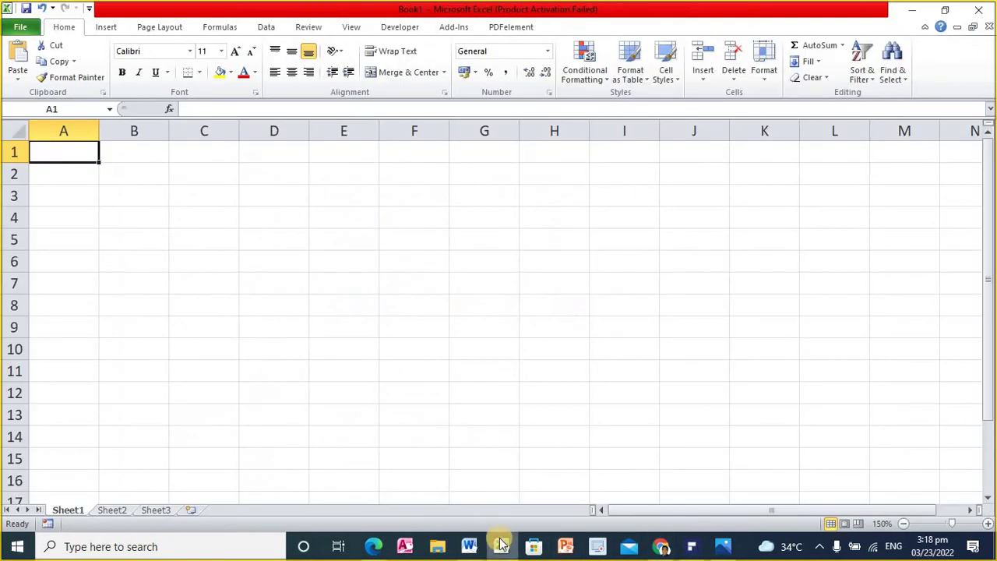
{"action": "type", "text": "gram"}
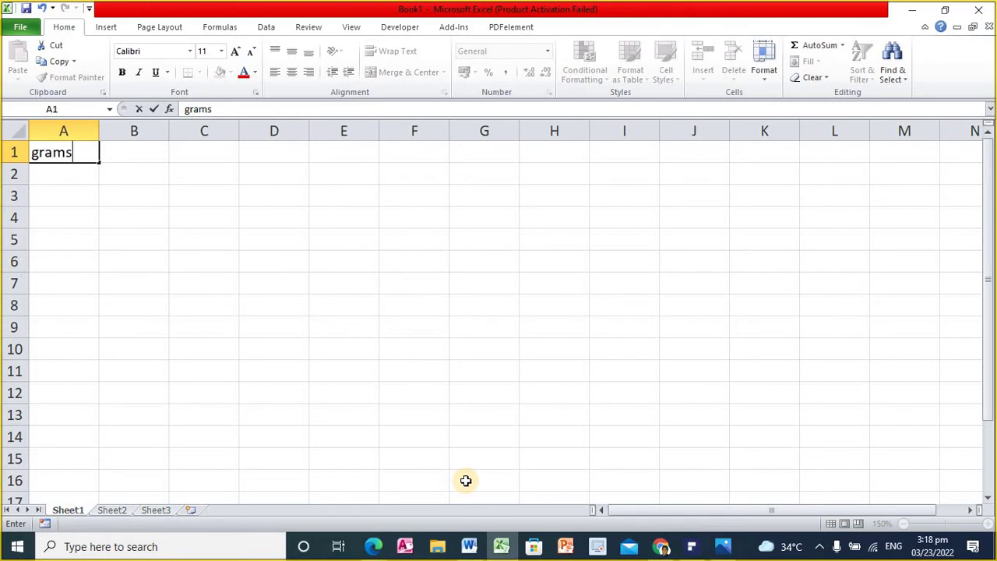
{"action": "type", "text": "s"}
{"action": "key", "text": "Return"}
{"action": "key", "text": "Up"}
{"action": "key", "text": "Right"}
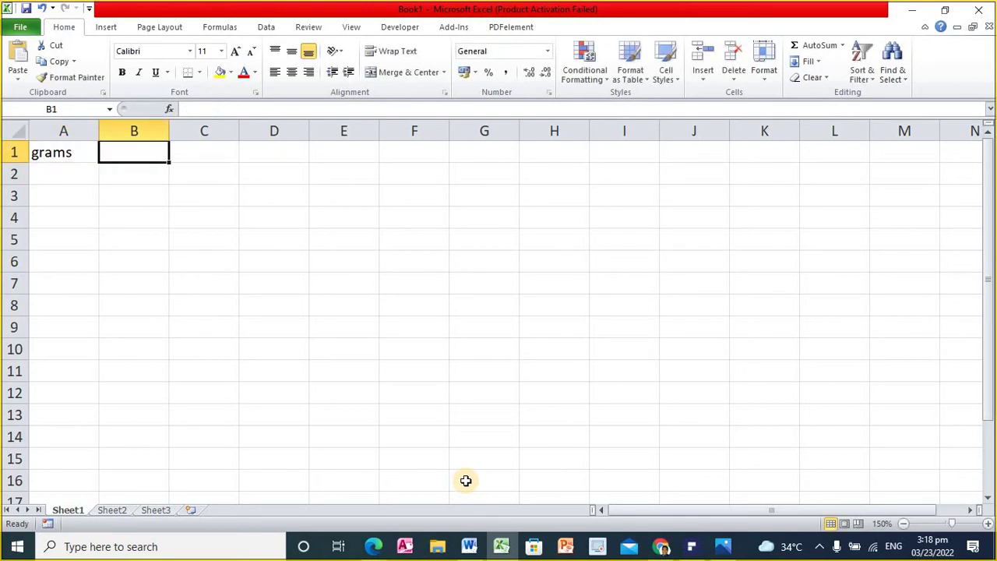
Check question 8 in Word and enter "143 moles" in cell B1 and "Ar" in B2 of the Excel sheet
{"action": "left_click", "coordinate": [469, 546]}
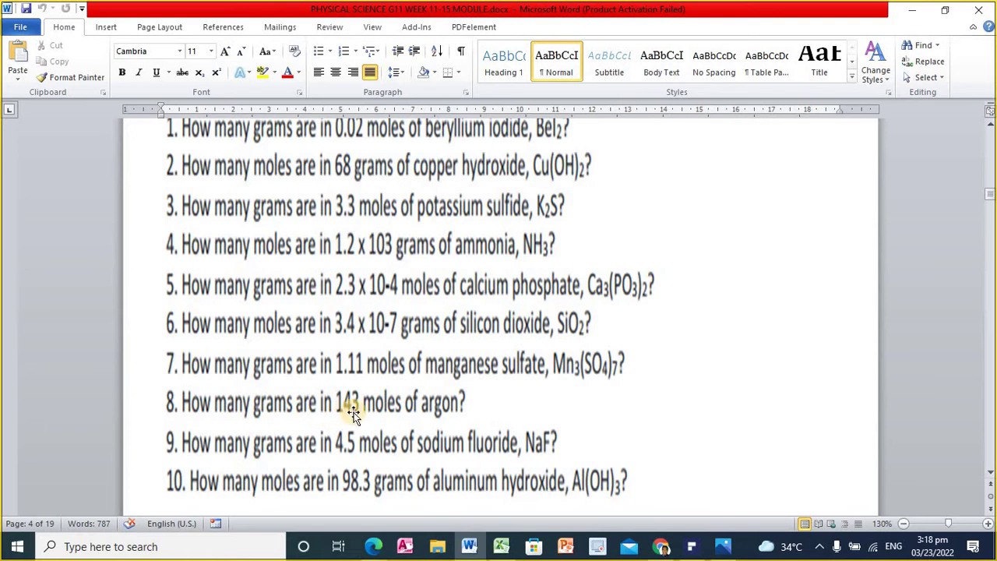
{"action": "left_click", "coordinate": [503, 546]}
{"action": "type", "text": "143"}
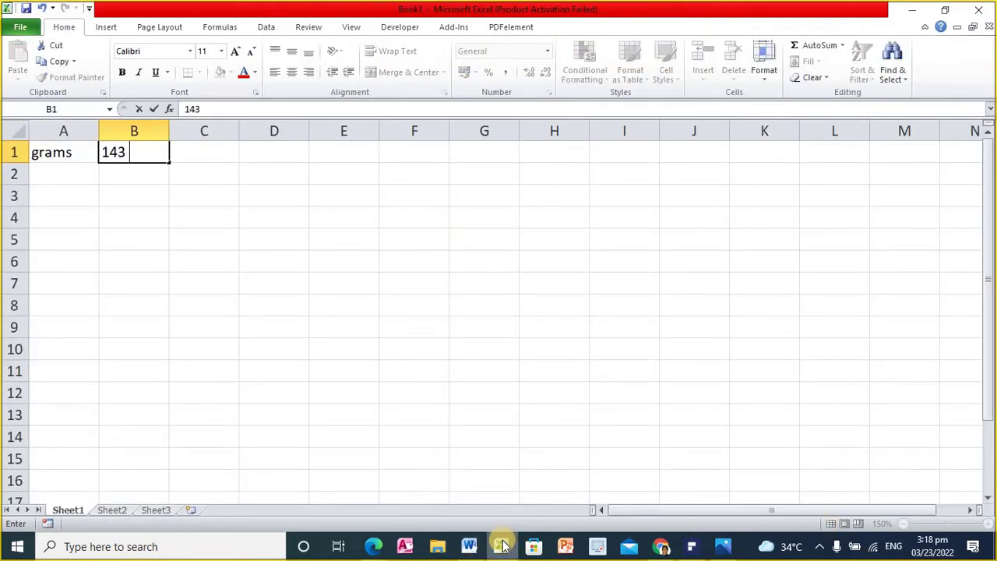
{"action": "type", "text": " moles"}
{"action": "key", "text": "Return"}
{"action": "type", "text": "A"}
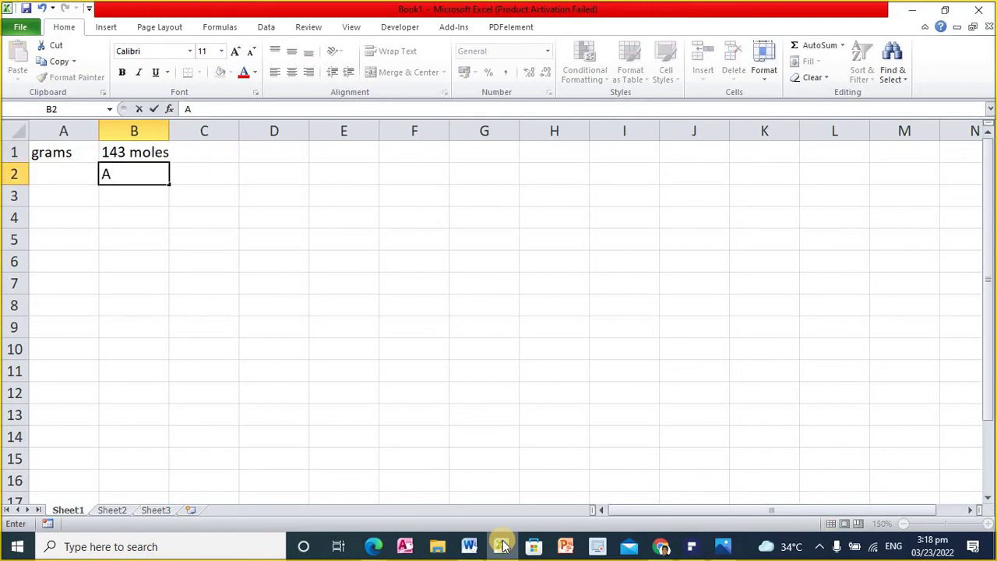
{"action": "type", "text": "r"}
{"action": "key", "text": "Return"}
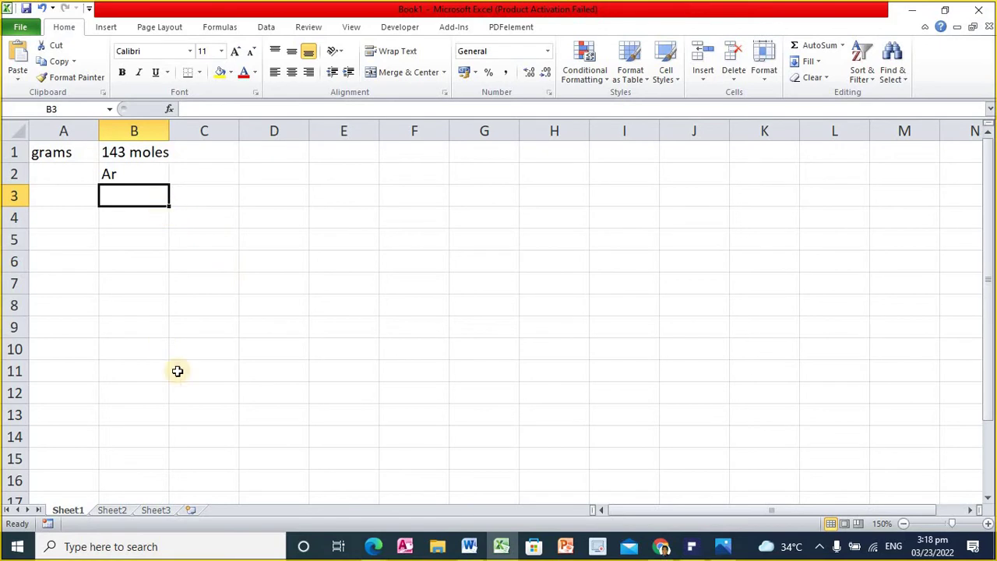
Switch to the periodic table image in Photos and look up argon's average atomic mass
{"action": "left_click", "coordinate": [127, 173]}
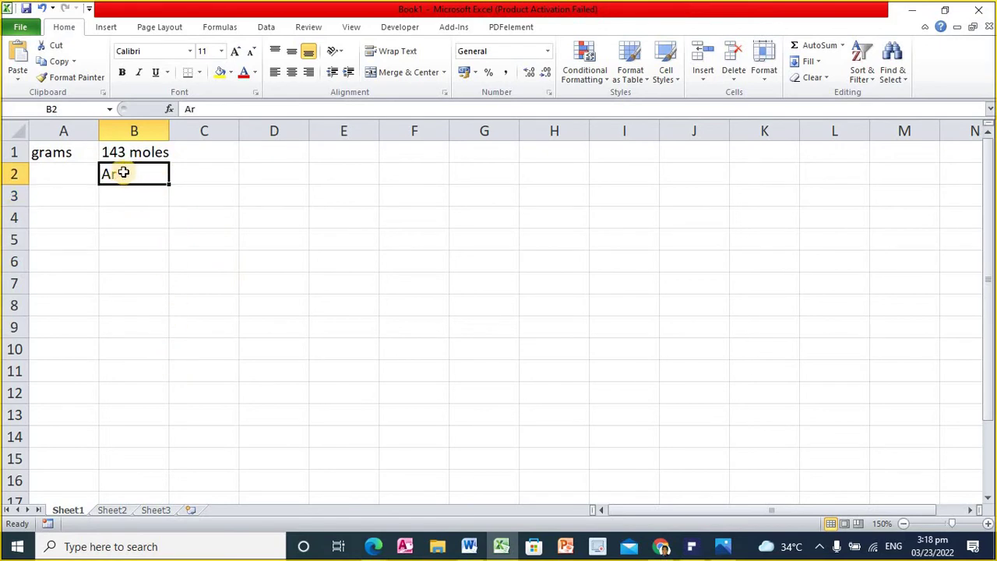
{"action": "left_click", "coordinate": [123, 196]}
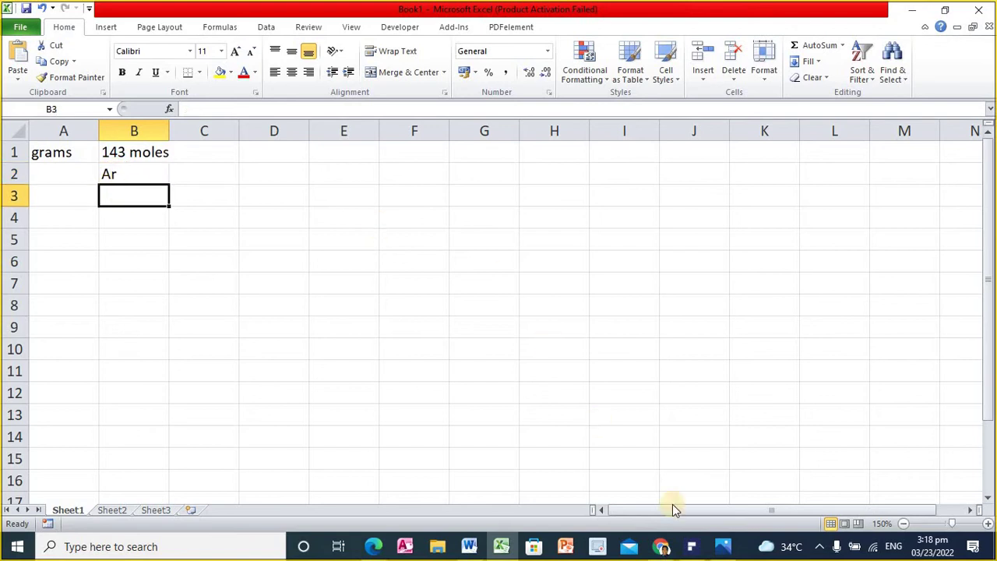
{"action": "left_click", "coordinate": [723, 546]}
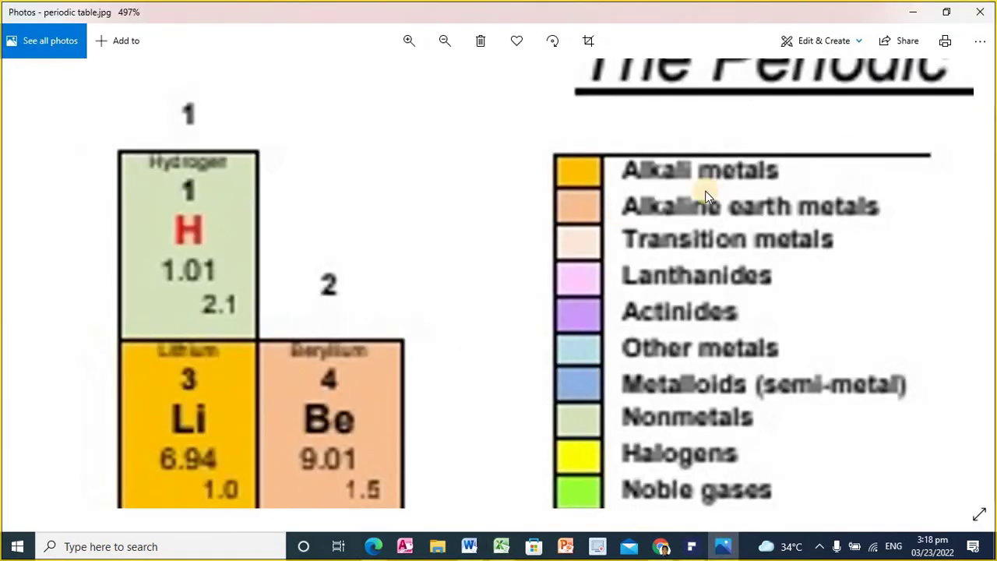
{"action": "scroll", "coordinate": [712, 188], "scroll_direction": "down", "scroll_amount": 4}
{"action": "scroll", "coordinate": [766, 230], "scroll_direction": "right", "scroll_amount": 10}
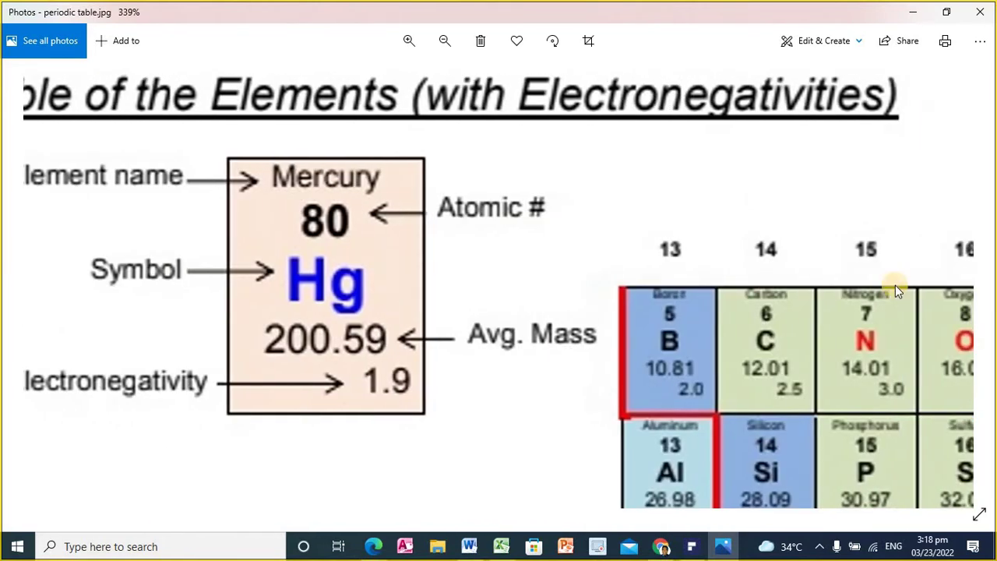
{"action": "left_click_drag", "start_coordinate": [895, 286], "coordinate": [586, 273]}
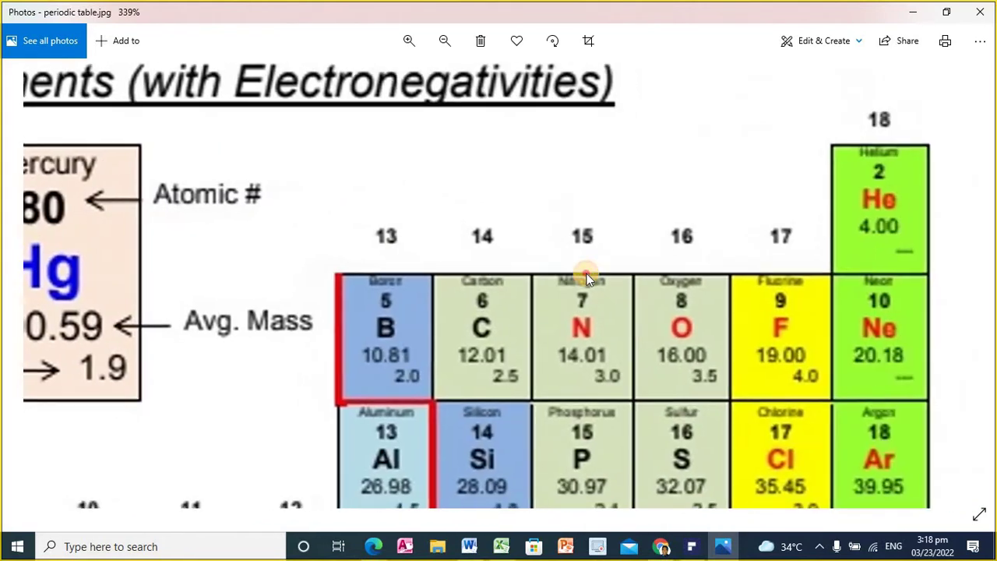
{"action": "left_click_drag", "start_coordinate": [817, 338], "coordinate": [789, 264]}
{"action": "scroll", "coordinate": [788, 265], "scroll_direction": "down", "scroll_amount": 1}
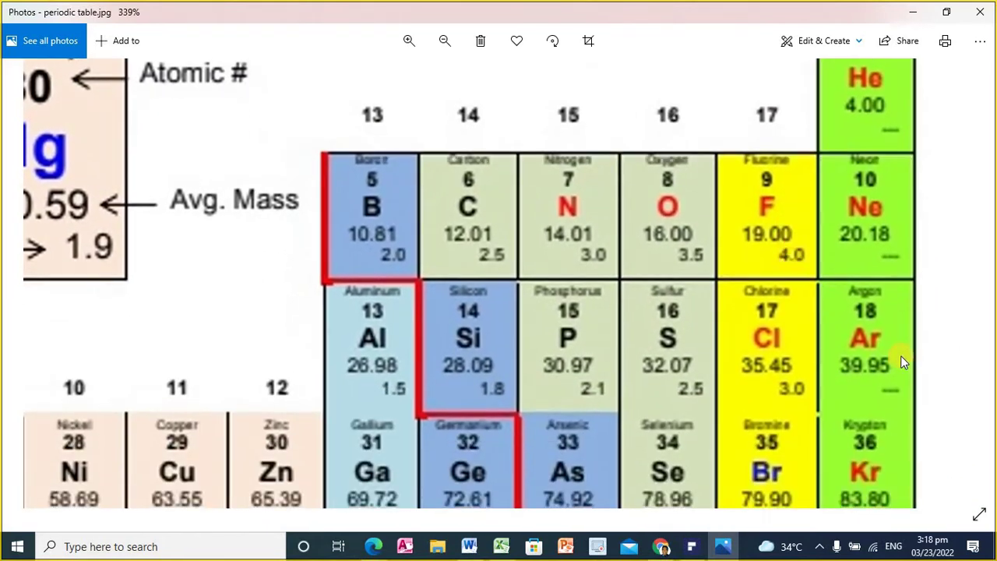
{"action": "scroll", "coordinate": [884, 334], "scroll_direction": "up", "scroll_amount": 4}
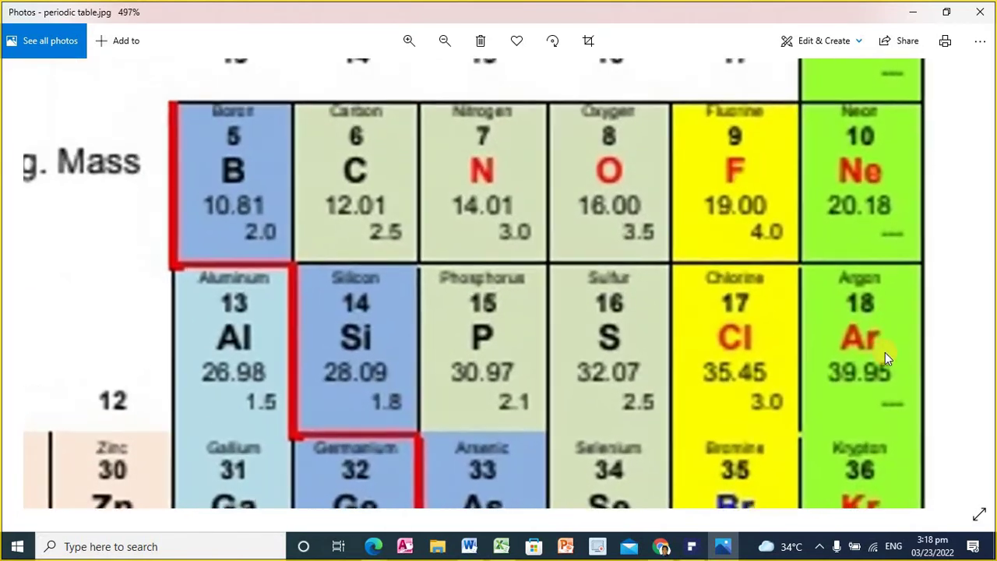
{"action": "left_click_drag", "start_coordinate": [895, 351], "coordinate": [588, 262]}
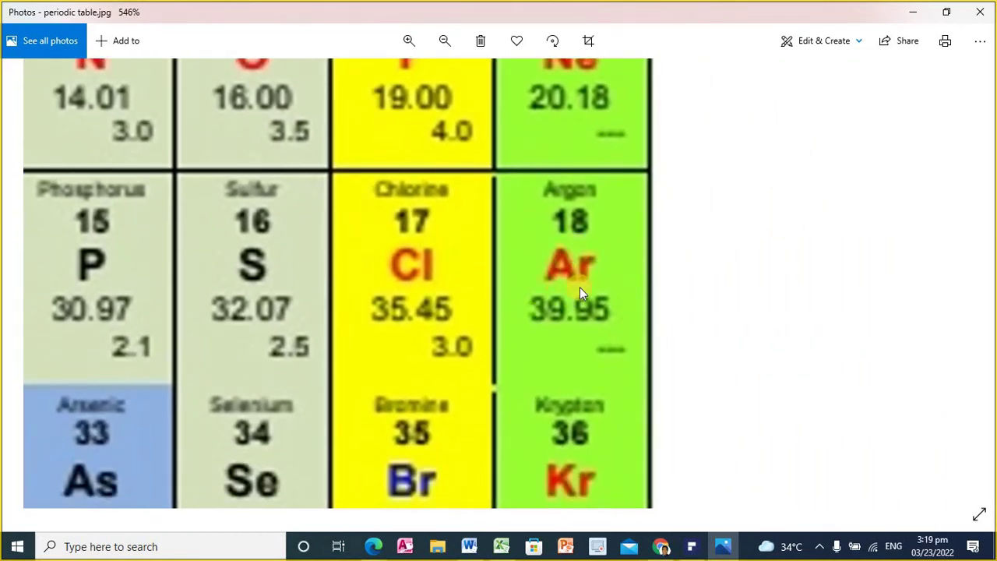
{"action": "mouse_move", "coordinate": [611, 291]}
{"action": "left_mouse_down"}
{"action": "mouse_move", "coordinate": [556, 277]}
{"action": "mouse_move", "coordinate": [607, 349]}
{"action": "mouse_move", "coordinate": [602, 289]}
{"action": "mouse_move", "coordinate": [640, 313]}
{"action": "mouse_move", "coordinate": [652, 337]}
{"action": "left_mouse_up"}
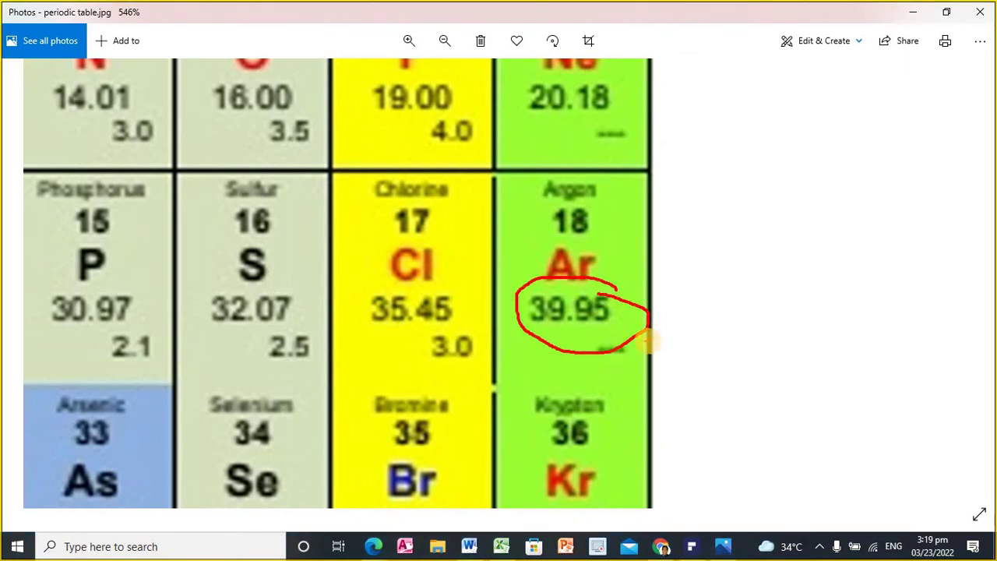
{"action": "key", "text": "Escape"}
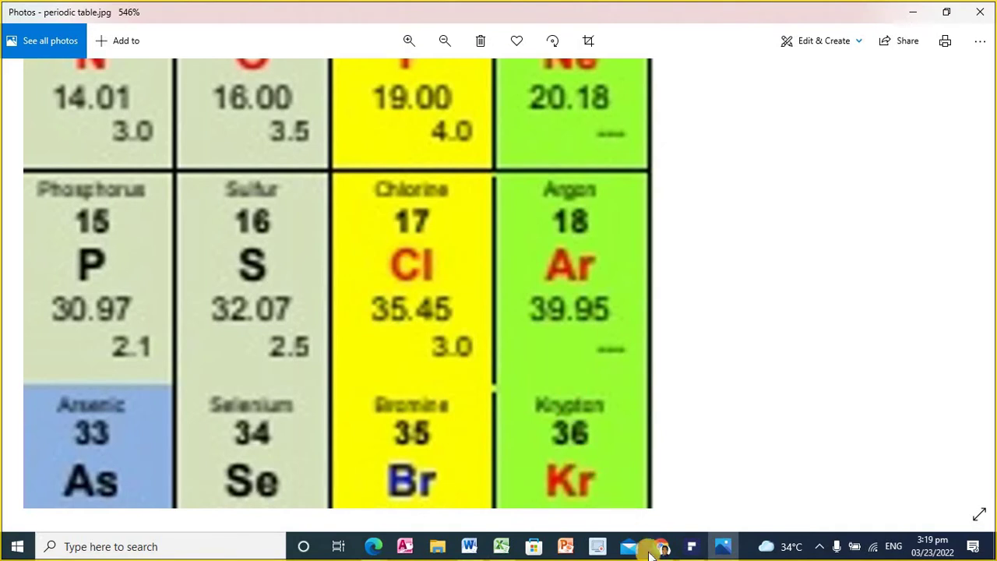
Enter argon's mass 39.95 in cell C2 of the Excel sheet and check it against the periodic table image
{"action": "left_click", "coordinate": [501, 550]}
{"action": "key", "text": "Up"}
{"action": "key", "text": "Right"}
{"action": "type", "text": "3"}
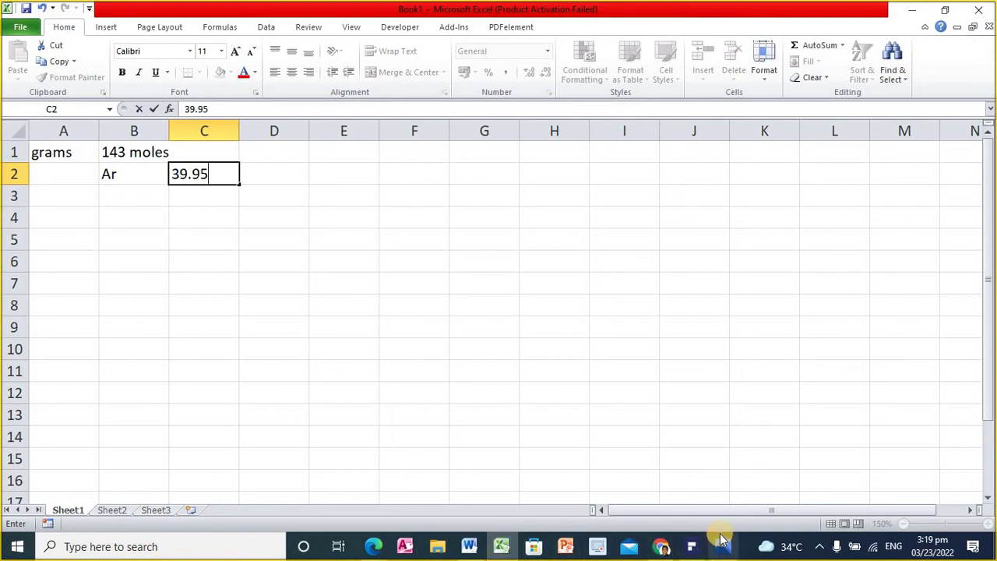
{"action": "mouse_move", "coordinate": [720, 543]}
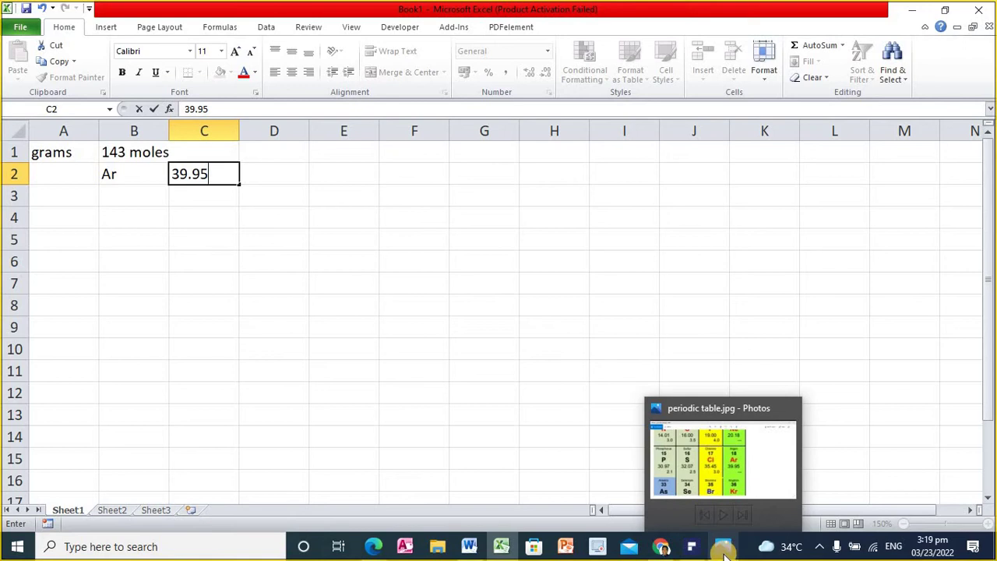
{"action": "left_click", "coordinate": [701, 463]}
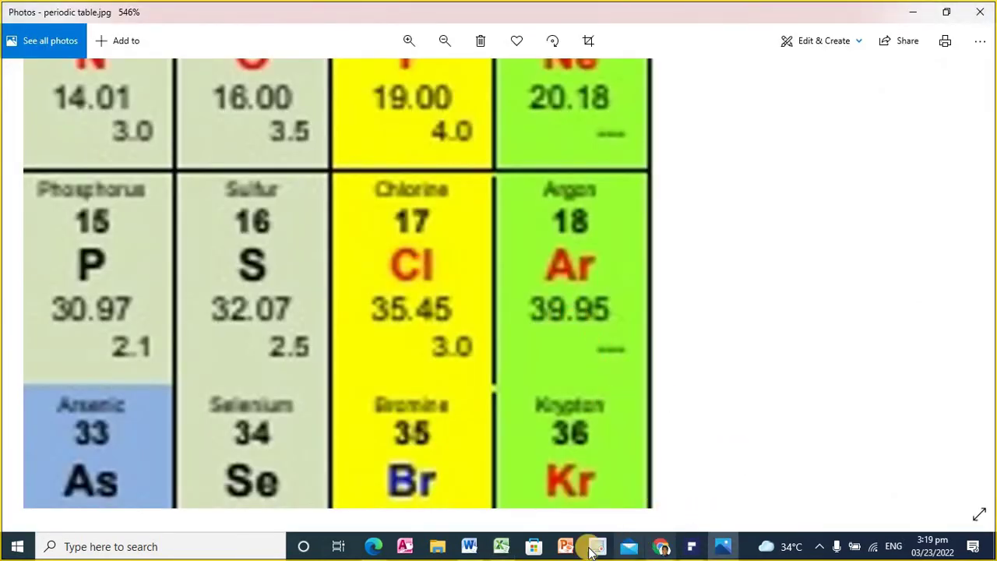
{"action": "left_click", "coordinate": [504, 545]}
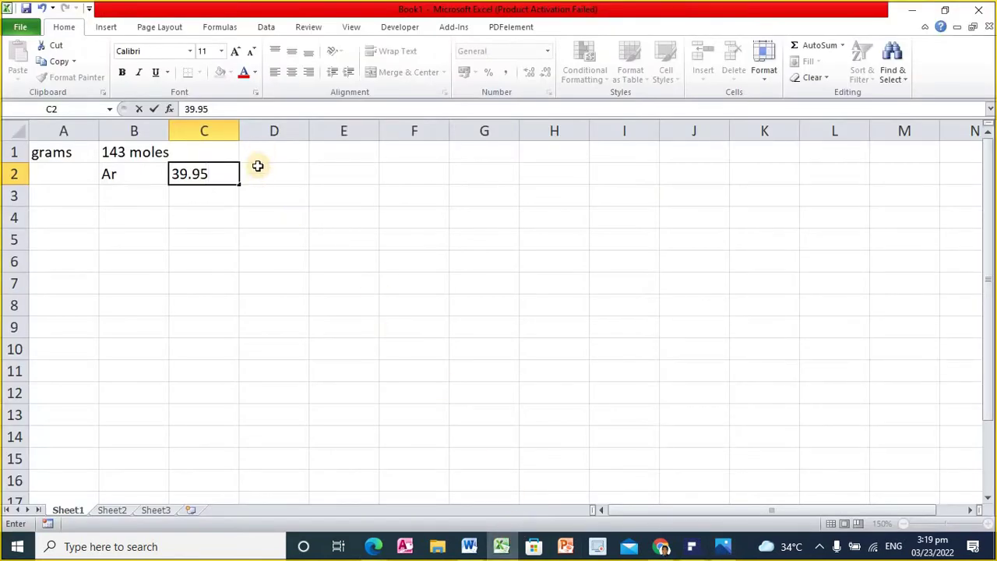
Enter the unit "g/mol" in cell D2 beside argon's mass
{"action": "left_click", "coordinate": [262, 177]}
{"action": "type", "text": "g"}
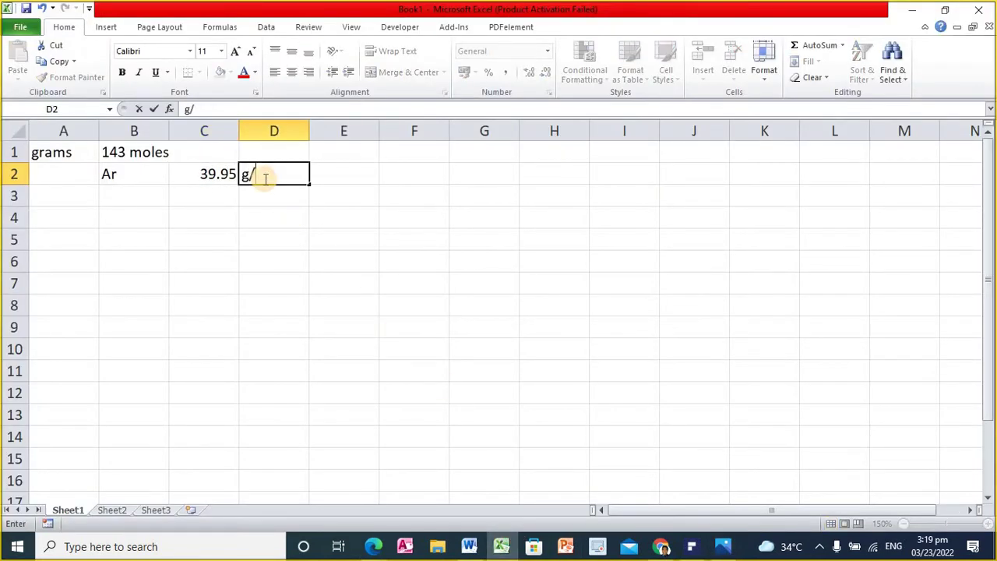
{"action": "type", "text": "/mol"}
{"action": "key", "text": "Return"}
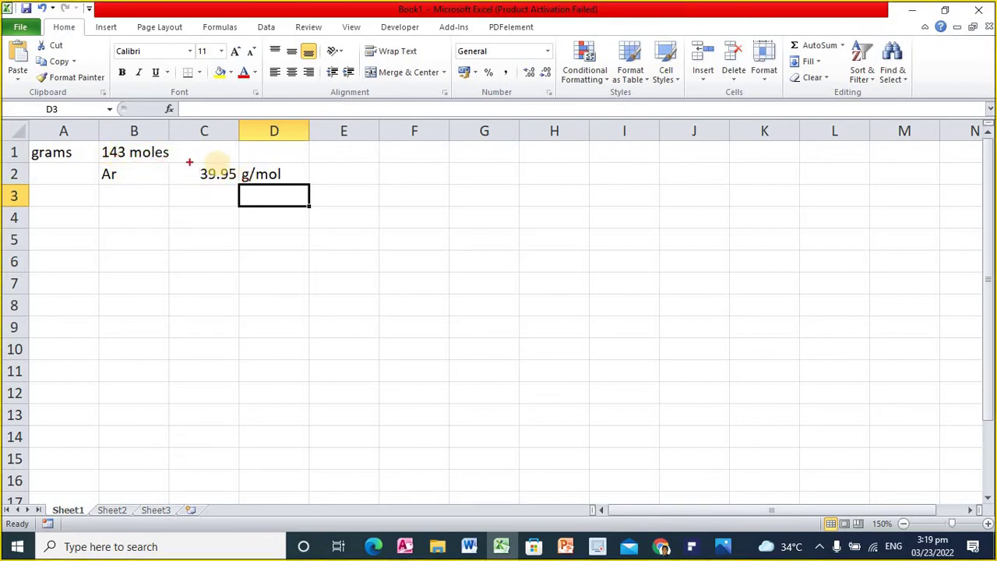
Mark the cancelling mole units and the link from g to grams with temporary red ink
{"action": "left_click_drag", "start_coordinate": [141, 156], "coordinate": [181, 137]}
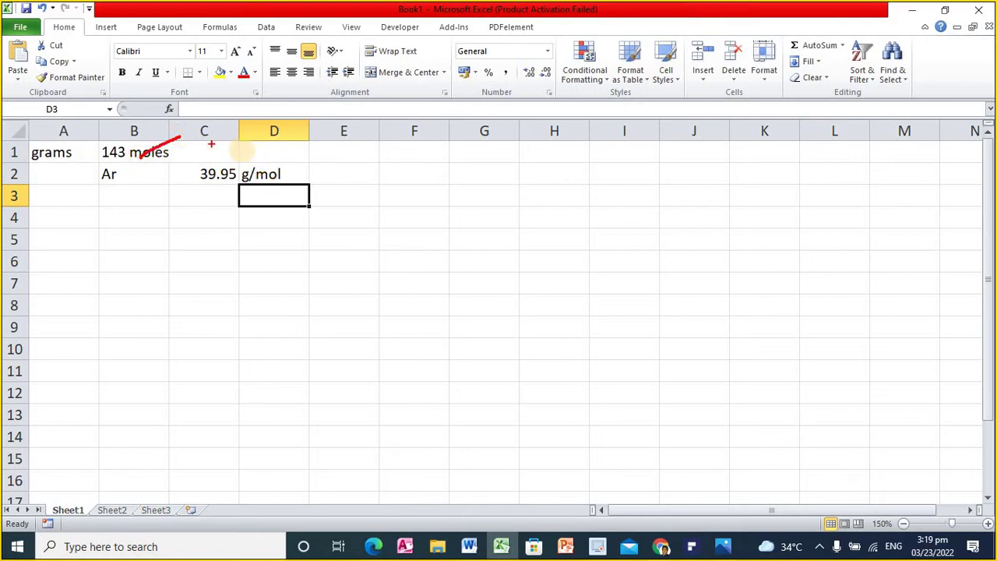
{"action": "mouse_move", "coordinate": [263, 179]}
{"action": "left_mouse_down"}
{"action": "mouse_move", "coordinate": [290, 157]}
{"action": "mouse_move", "coordinate": [248, 189]}
{"action": "mouse_move", "coordinate": [252, 175]}
{"action": "mouse_move", "coordinate": [247, 196]}
{"action": "mouse_move", "coordinate": [171, 260]}
{"action": "mouse_move", "coordinate": [59, 190]}
{"action": "mouse_move", "coordinate": [51, 165]}
{"action": "mouse_move", "coordinate": [66, 168]}
{"action": "left_mouse_up"}
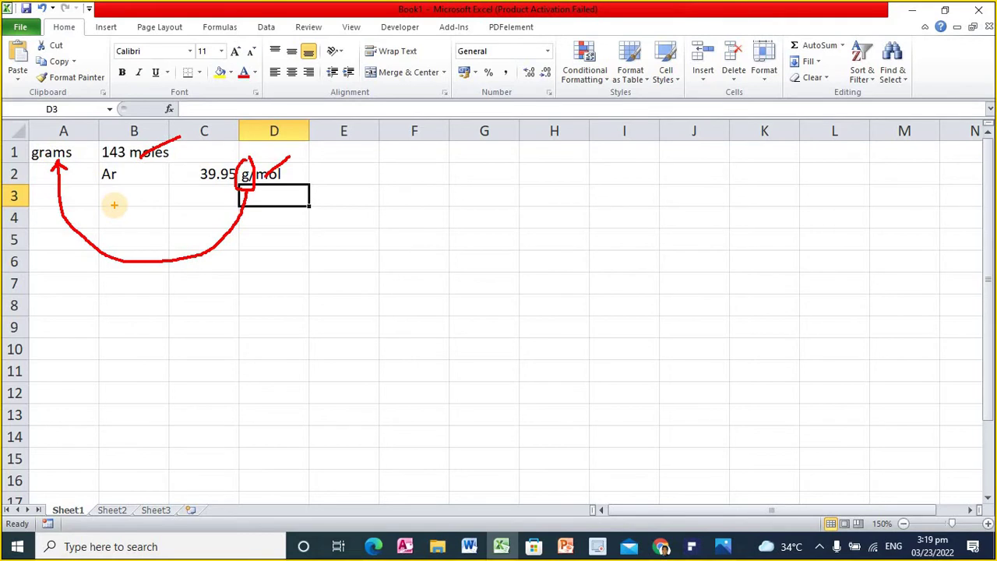
{"action": "key", "text": "Escape"}
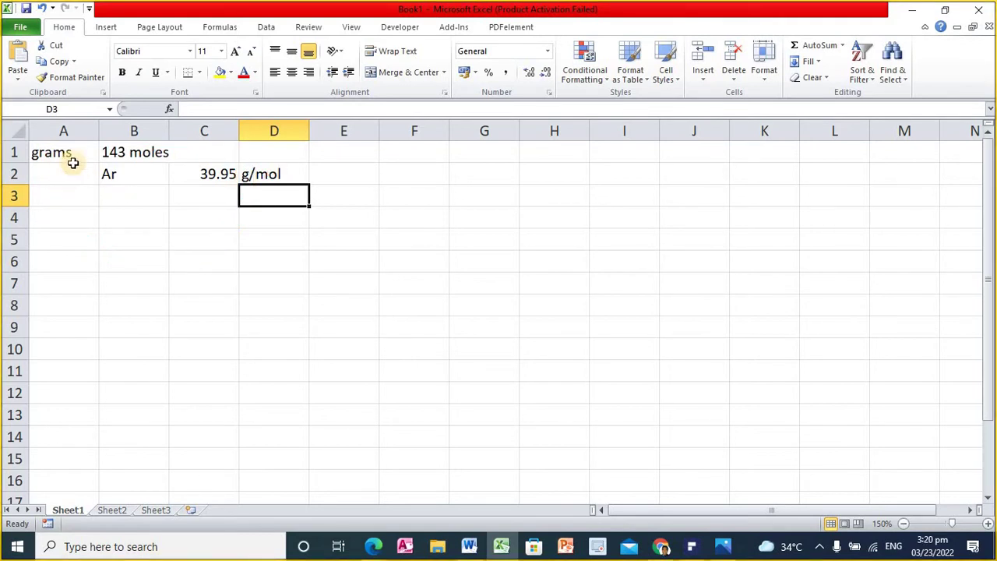
Calculate argon's grams in cell B4 with the formula =143*39.95 and enter the unit "g" in cell C4
{"action": "left_click", "coordinate": [122, 219]}
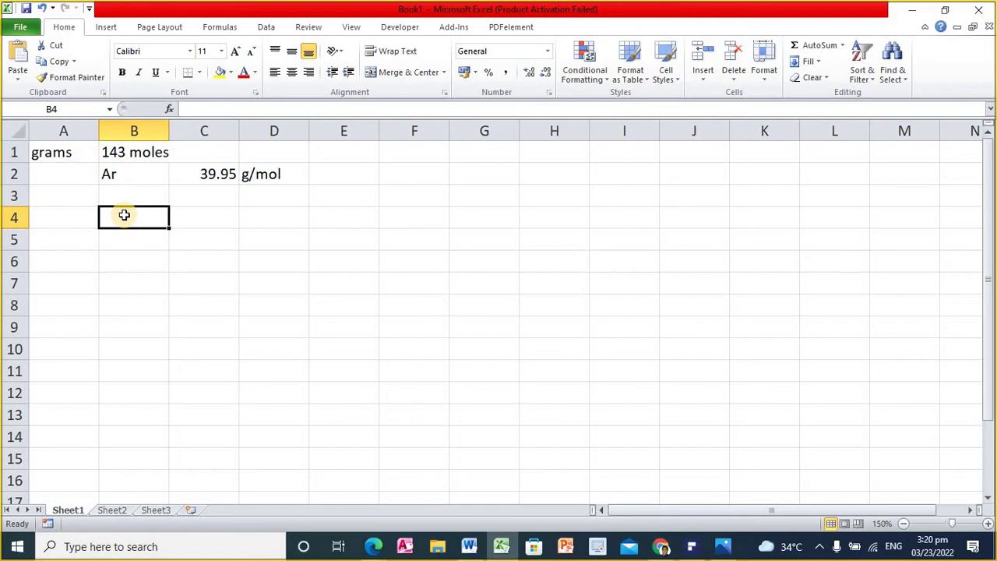
{"action": "type", "text": "=143*39.95"}
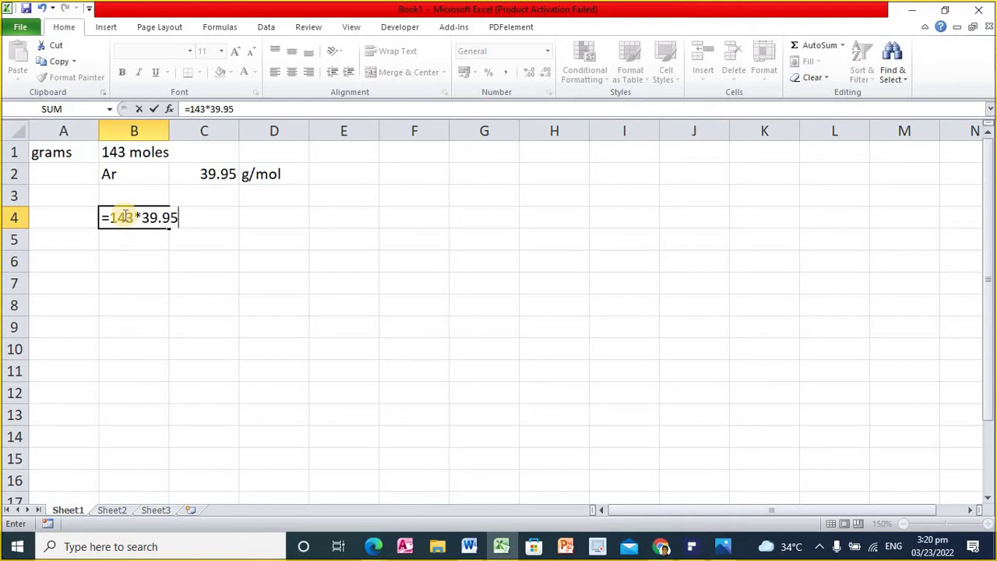
{"action": "key", "text": "Return"}
{"action": "left_click", "coordinate": [124, 216]}
{"action": "key", "text": "Right"}
{"action": "type", "text": "g"}
{"action": "key", "text": "Return"}
{"action": "key", "text": "Up"}
Make the result in B4:C4 bold with yellow fill and apply the comma number style to B4
{"action": "left_click", "coordinate": [124, 217]}
{"action": "key", "text": "shift+Right"}
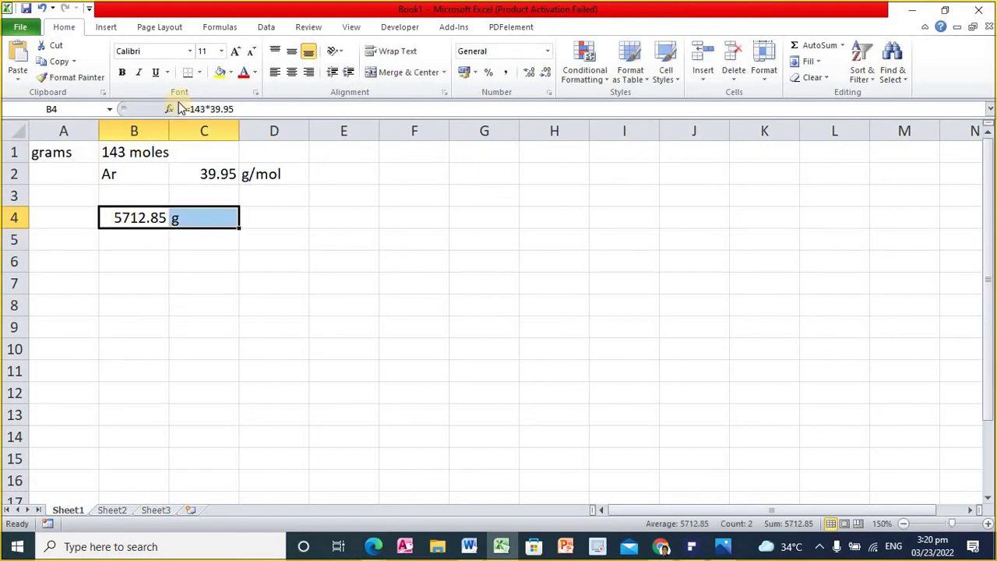
{"action": "left_click", "coordinate": [210, 71]}
{"action": "left_click", "coordinate": [121, 72]}
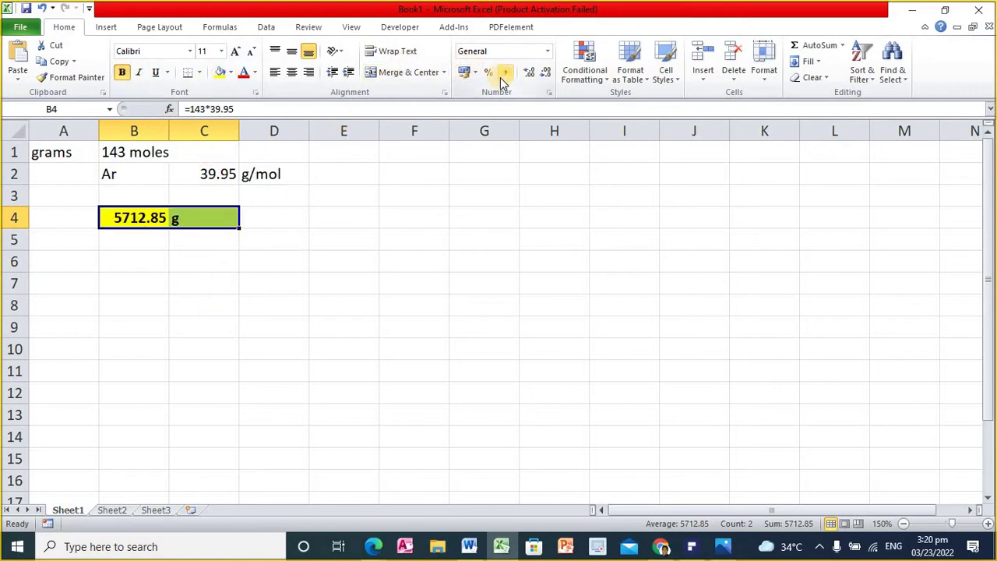
{"action": "left_click", "coordinate": [143, 218]}
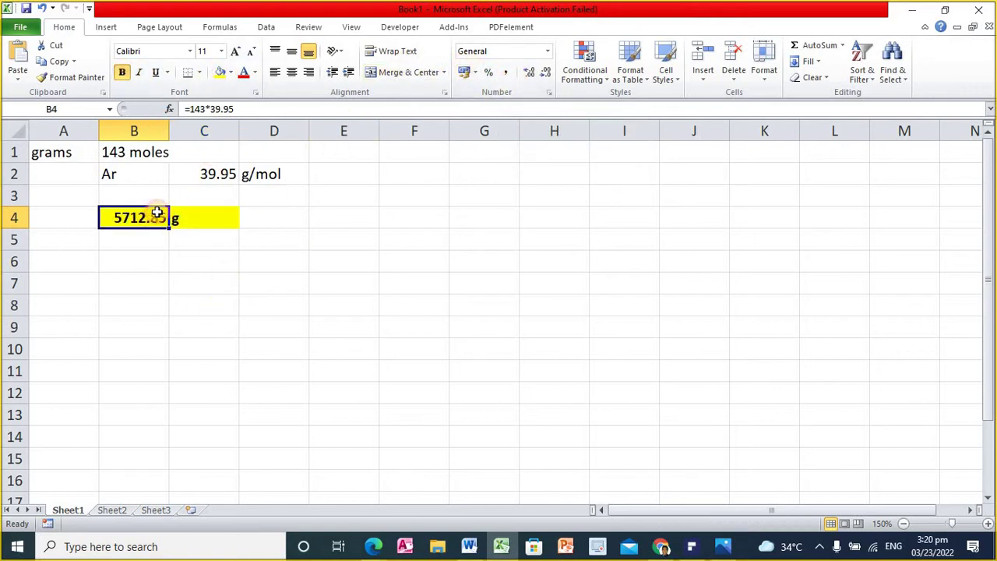
{"action": "left_click", "coordinate": [506, 72]}
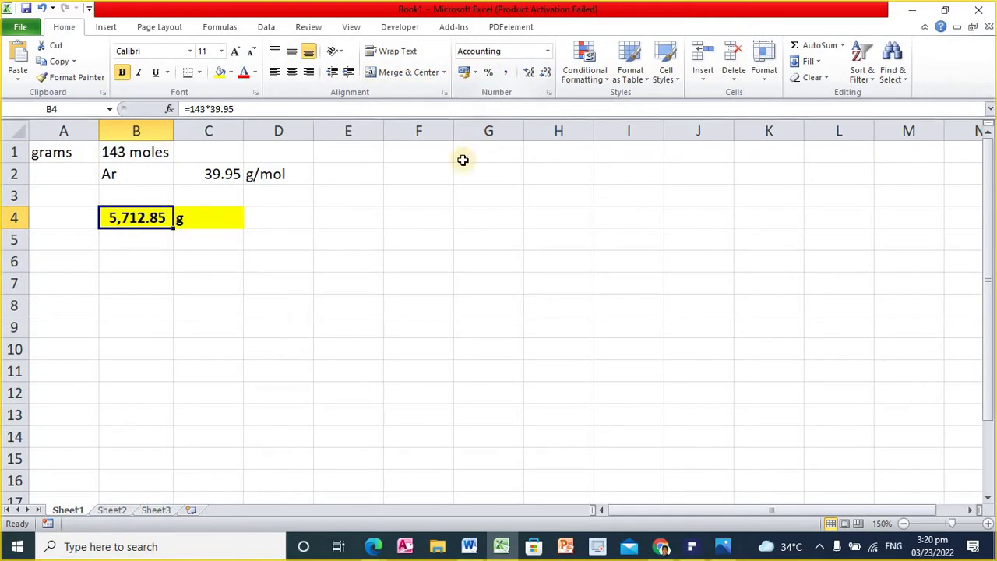
{"action": "left_click", "coordinate": [363, 263]}
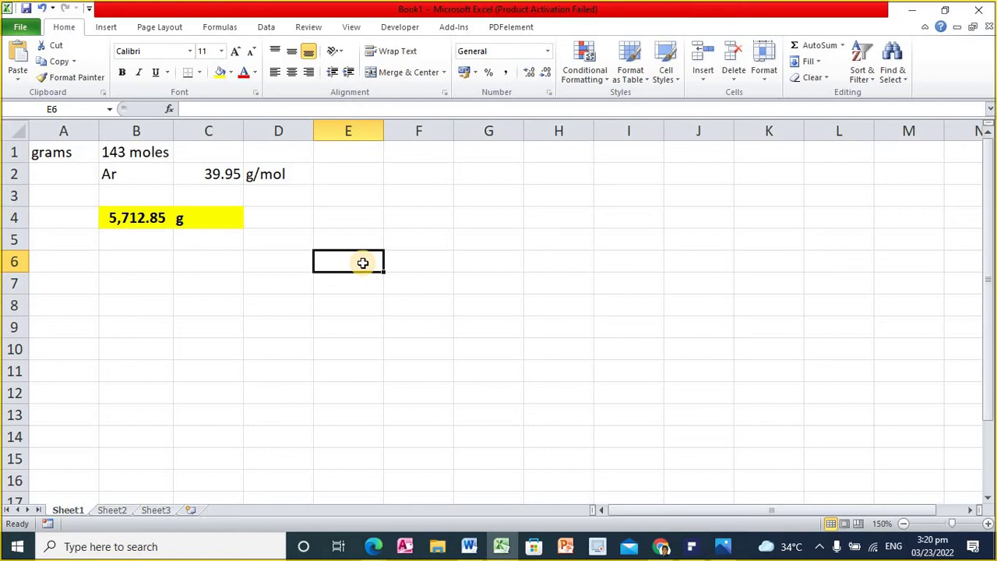
Check question 1 in the Word module and enter its required unit "grams" in cell A6 of the Excel sheet
{"action": "left_click", "coordinate": [132, 216]}
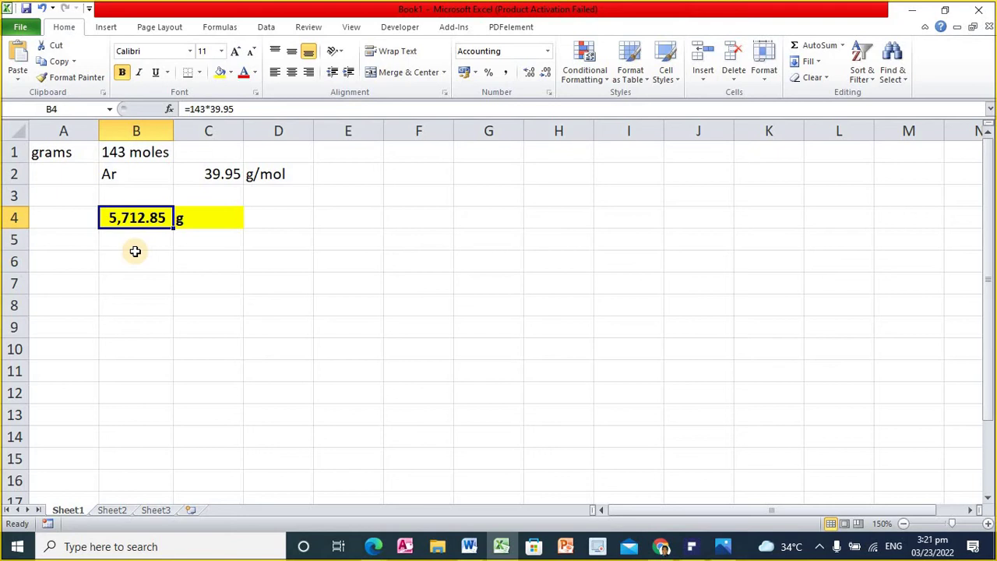
{"action": "key", "text": "Down"}
{"action": "key", "text": "Left"}
{"action": "key", "text": "Down"}
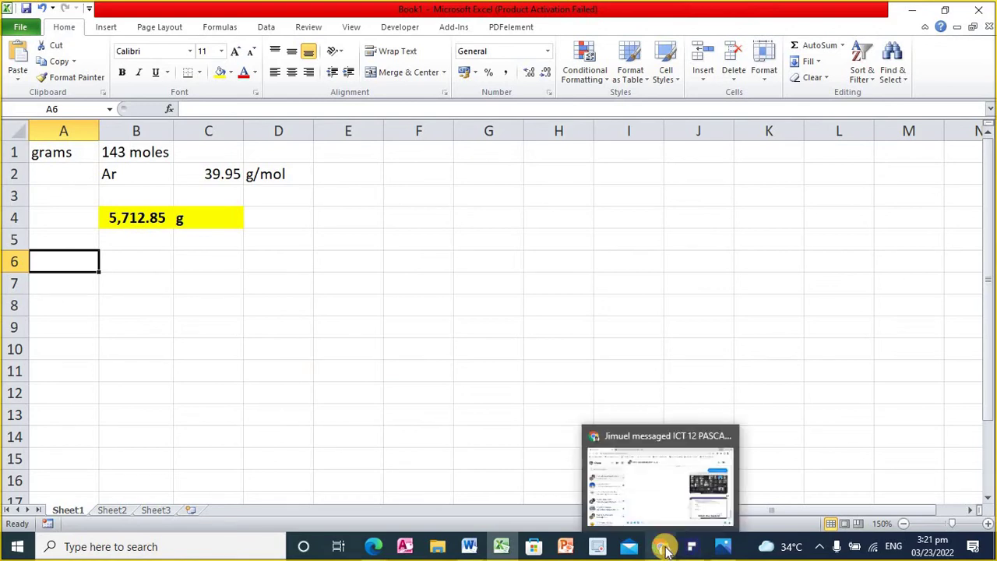
{"action": "mouse_move", "coordinate": [509, 548]}
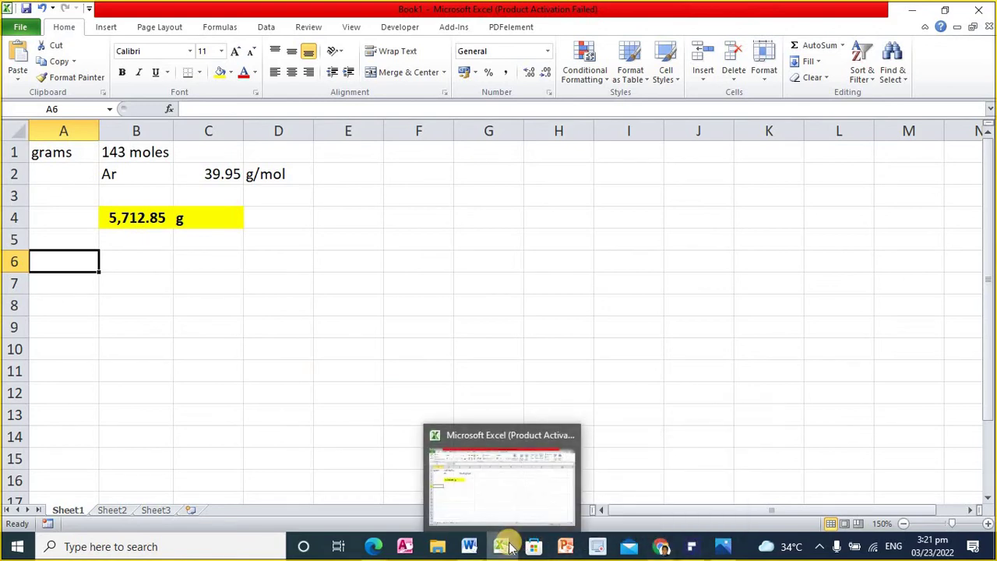
{"action": "left_click", "coordinate": [469, 546]}
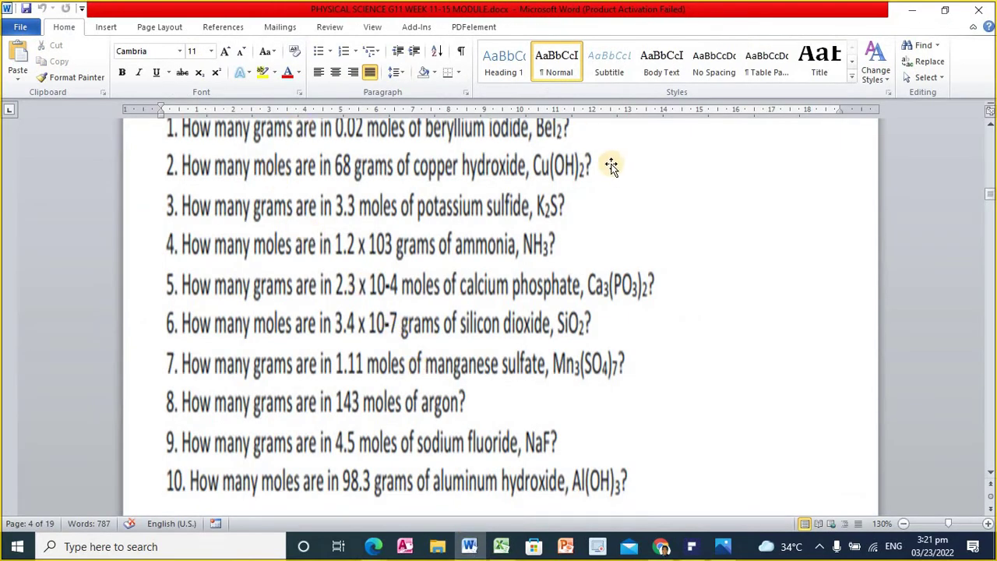
{"action": "scroll", "coordinate": [592, 164], "scroll_direction": "up", "scroll_amount": 1}
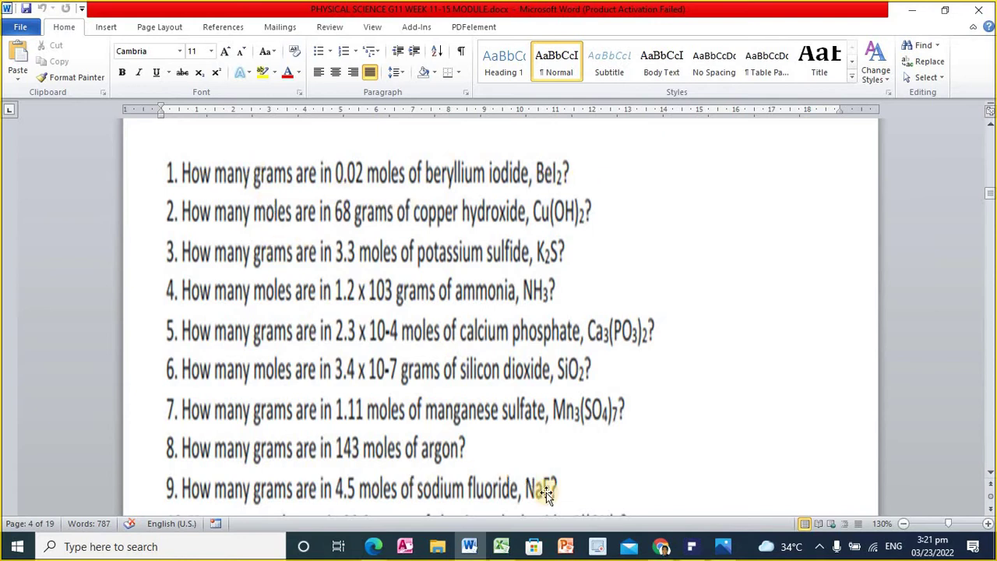
{"action": "left_click", "coordinate": [498, 547]}
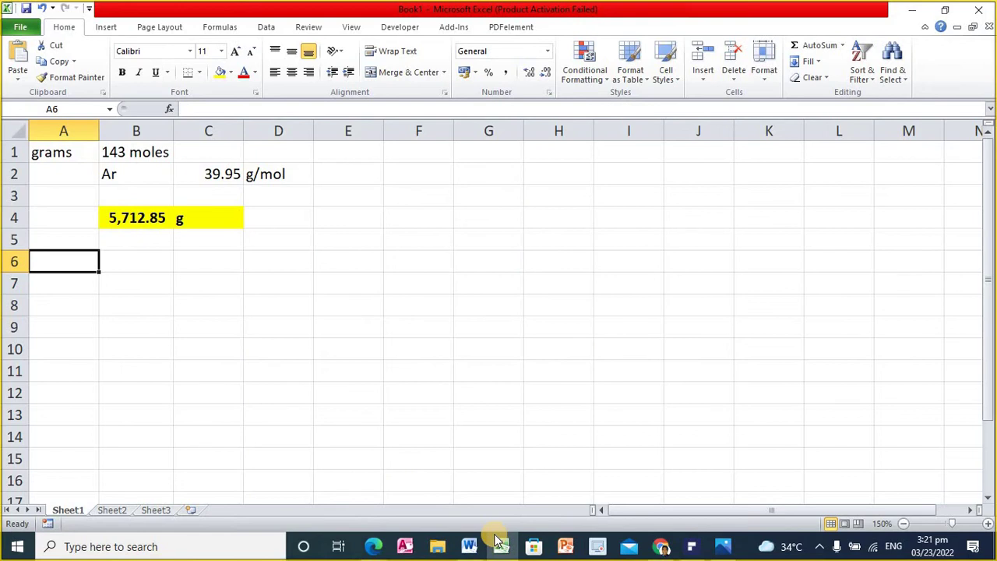
{"action": "type", "text": "grams"}
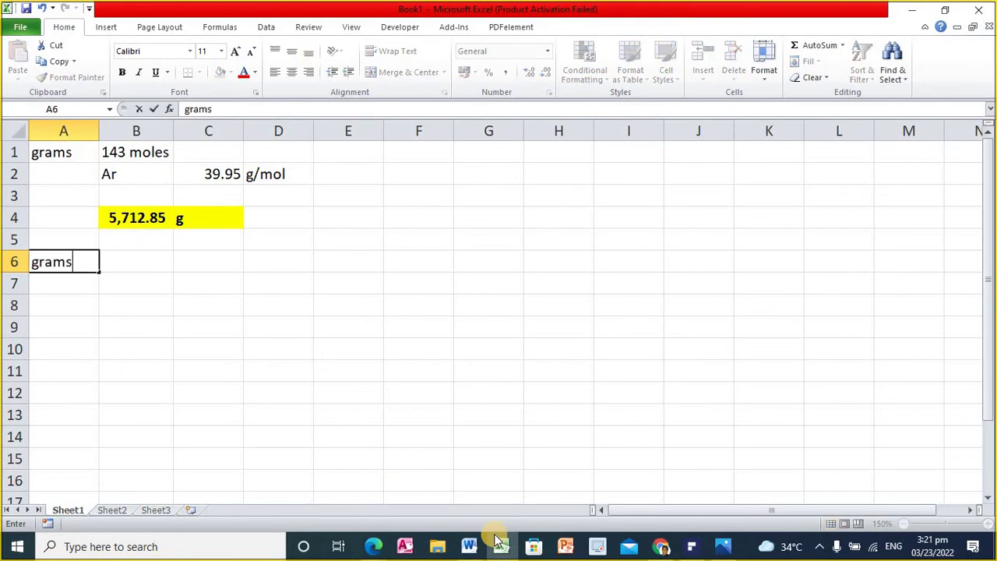
{"action": "key", "text": "Tab"}
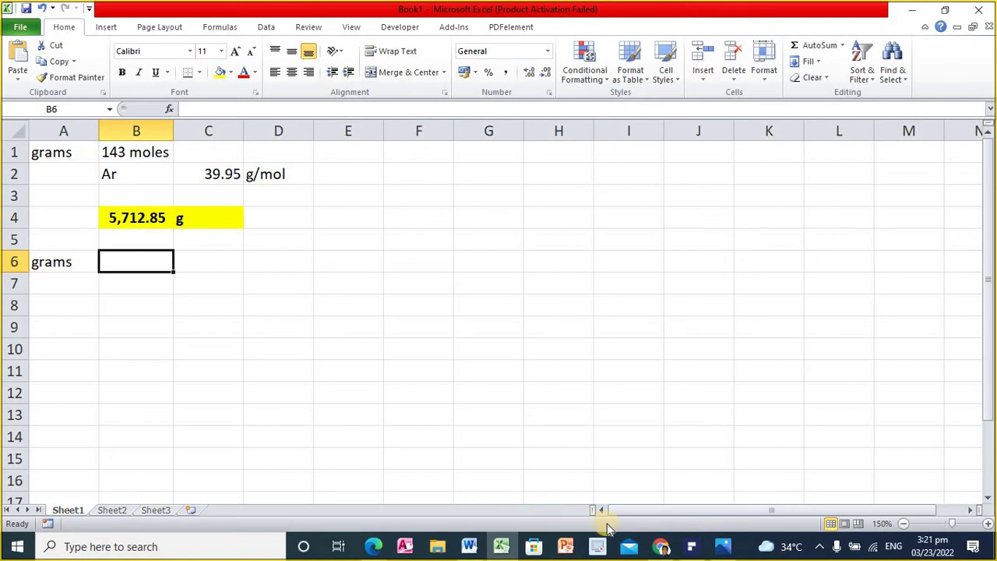
{"action": "left_click", "coordinate": [381, 548]}
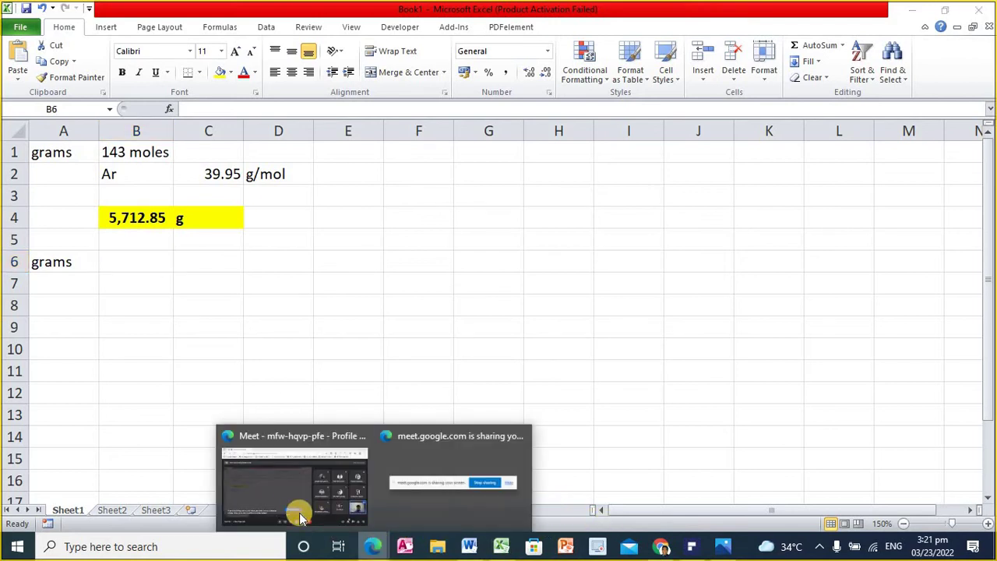
{"action": "left_click", "coordinate": [285, 489]}
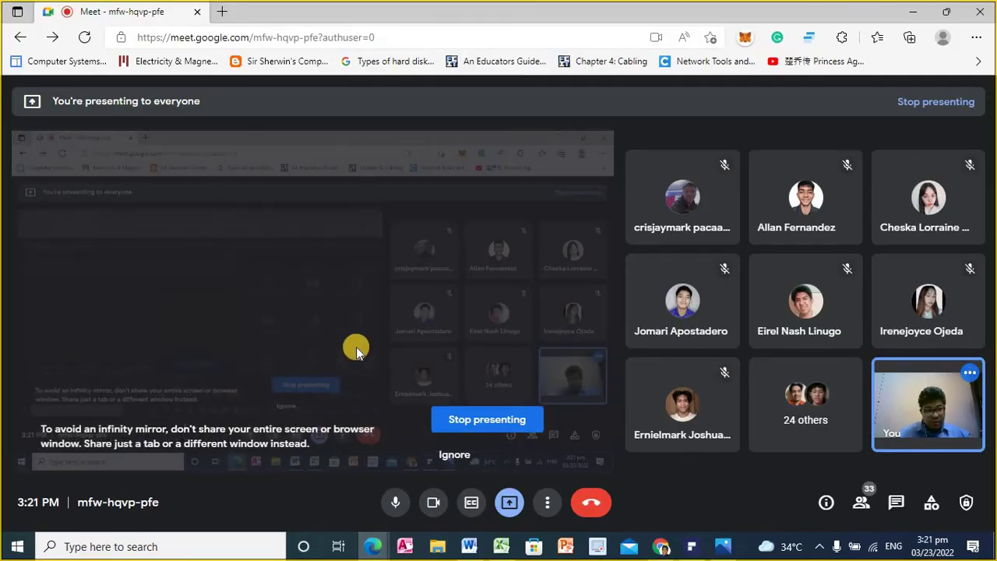
{"action": "left_click", "coordinate": [495, 546]}
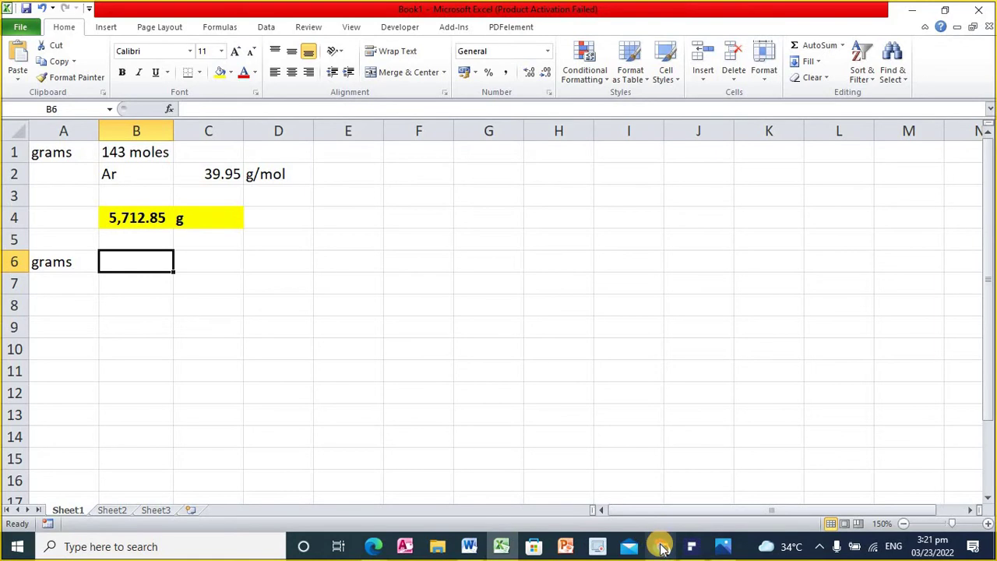
Reread the given amount of question 1 in the Word module and enter ".02 moles" in cell B6 of the Excel sheet
{"action": "left_click", "coordinate": [467, 546]}
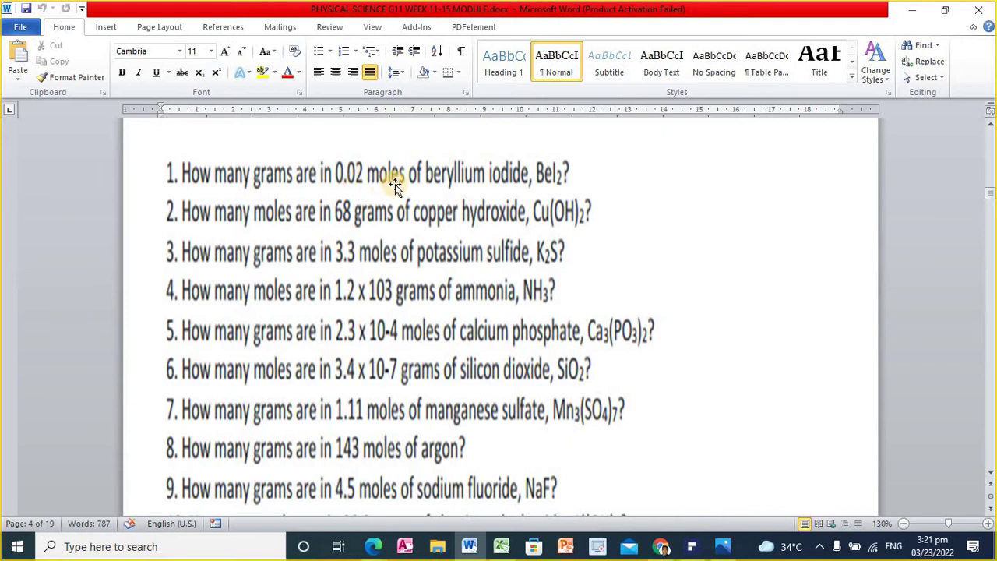
{"action": "left_click", "coordinate": [501, 547]}
{"action": "type", "text": ".02"}
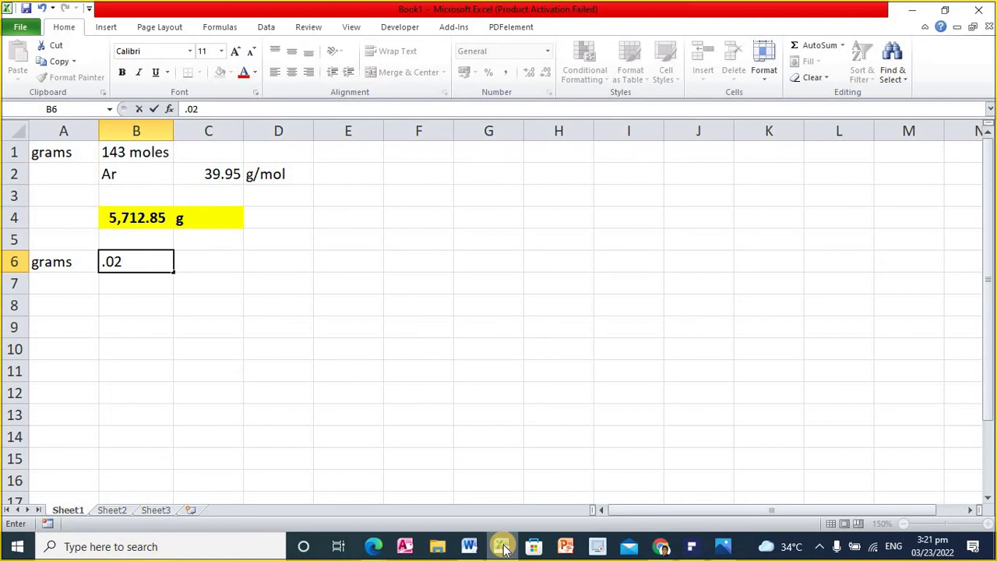
{"action": "type", "text": " moles"}
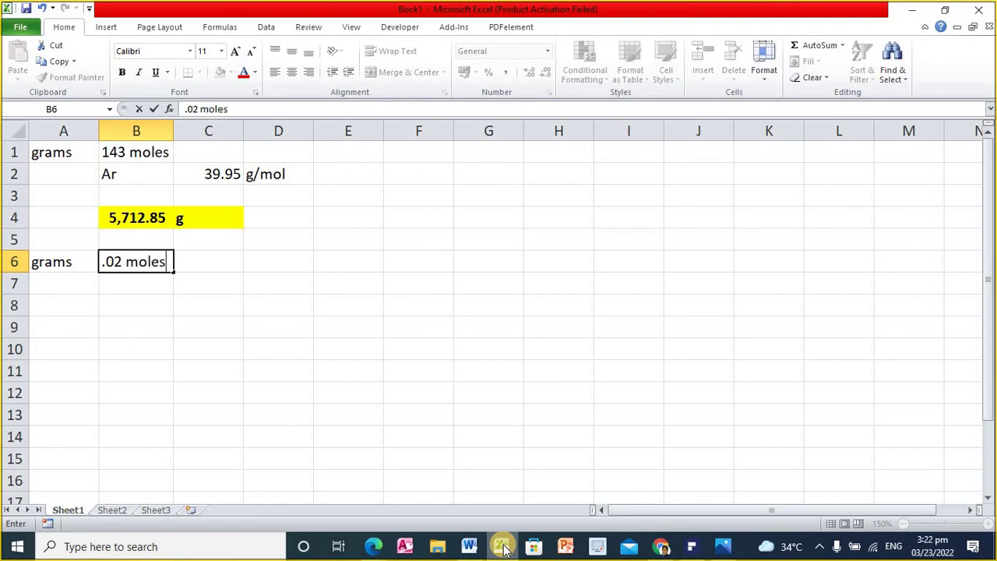
{"action": "key", "text": "Return"}
{"action": "key", "text": "Right"}
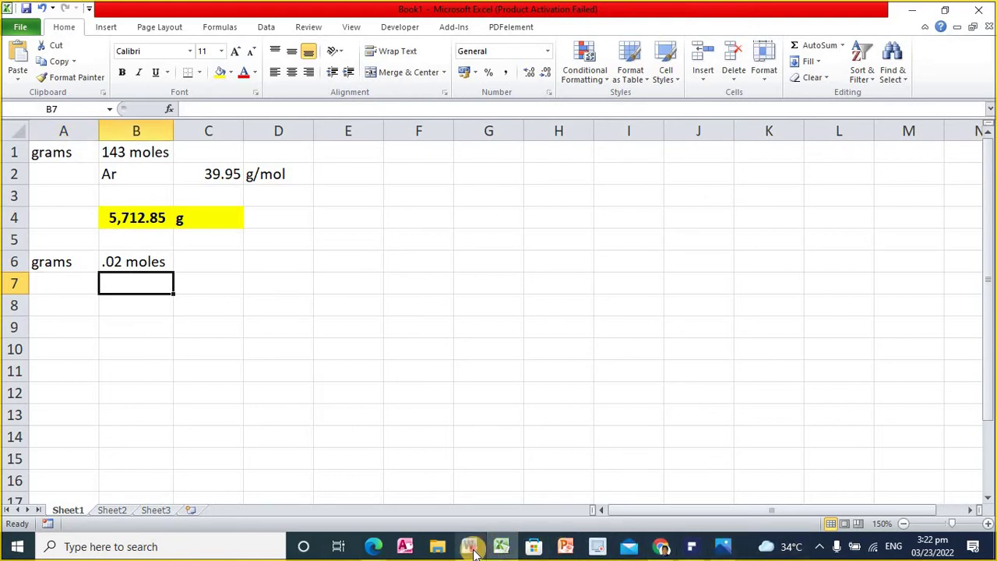
Look up beryllium iodide's formula in the Word module's question 1 and enter "BeI2" in cell B7 of the Excel sheet
{"action": "left_click", "coordinate": [469, 546]}
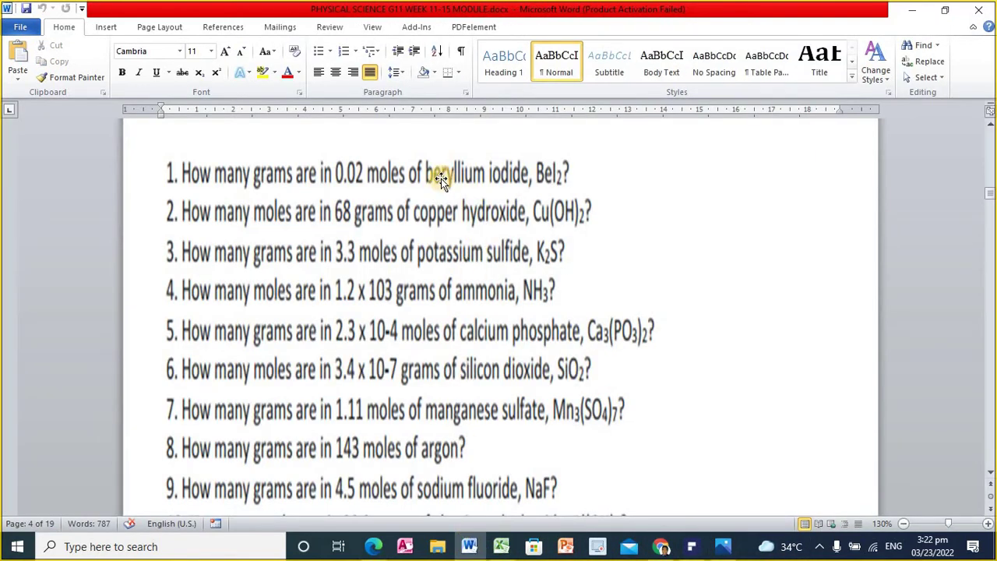
{"action": "left_click", "coordinate": [555, 185]}
{"action": "left_click", "coordinate": [537, 256]}
{"action": "left_click", "coordinate": [496, 501]}
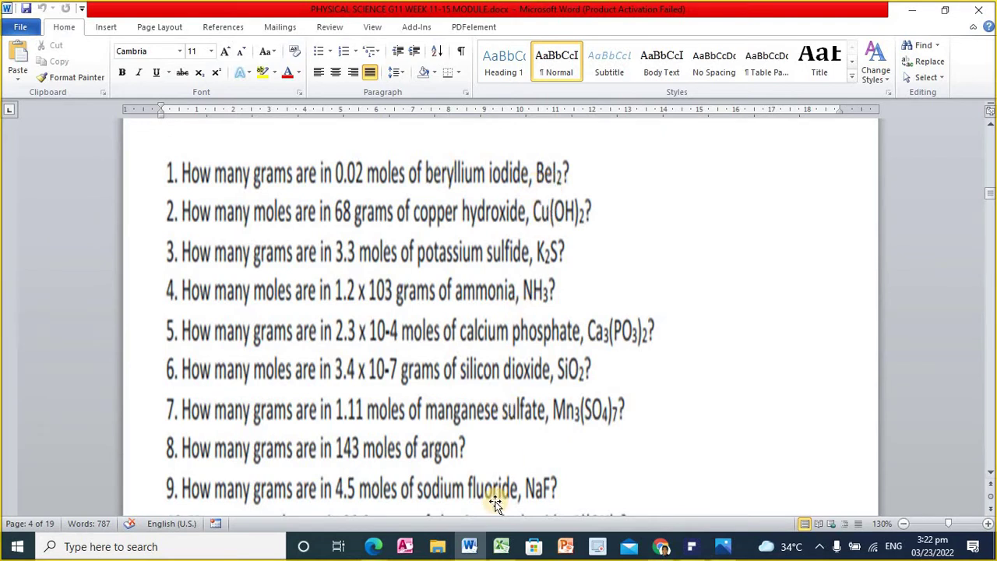
{"action": "left_click", "coordinate": [502, 547]}
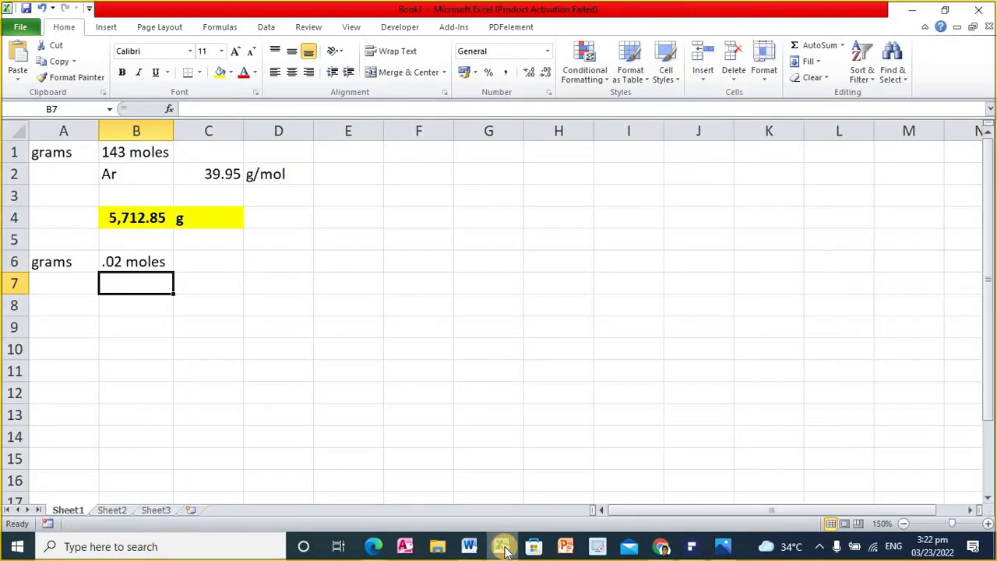
{"action": "type", "text": "BeI2"}
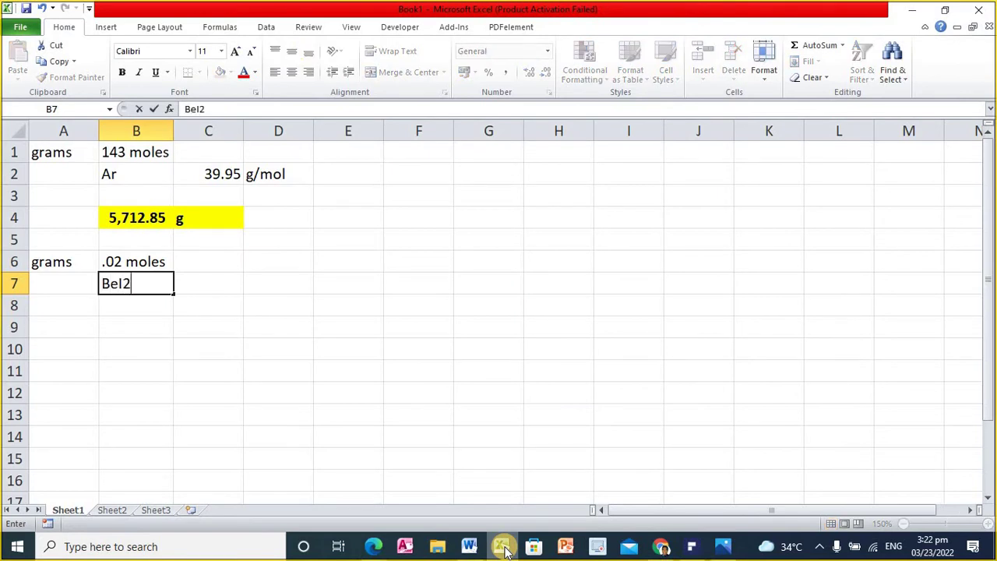
{"action": "key", "text": "shift+Left"}
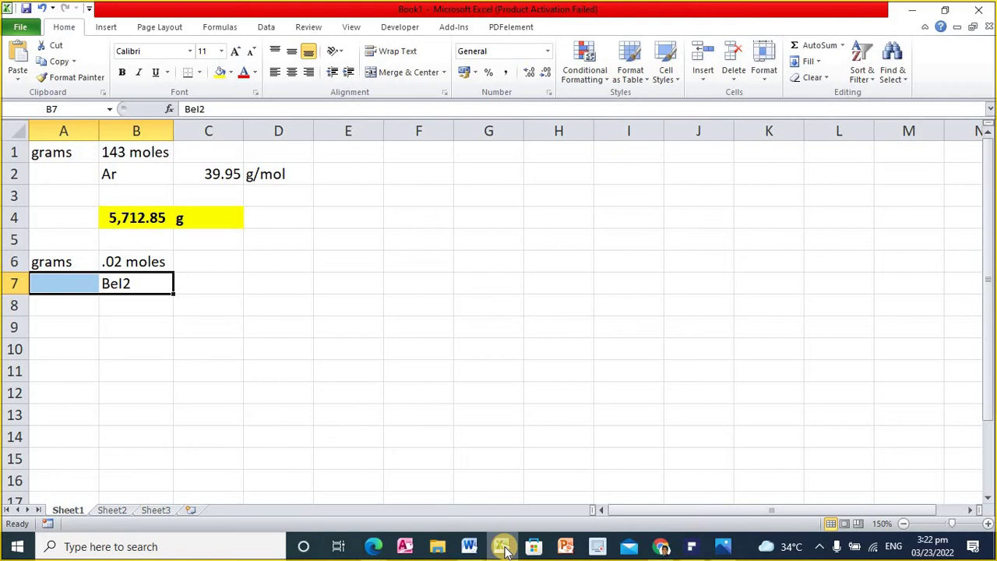
{"action": "key", "text": "Right"}
{"action": "key", "text": "Left"}
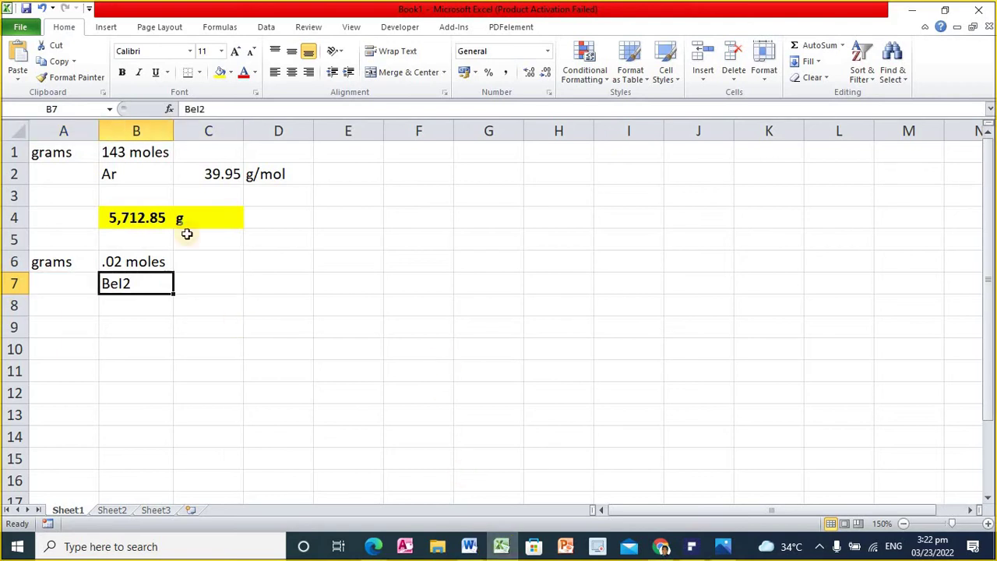
Format the 2 of BeI2 in cell B7 as subscript and select cell B8 below it
{"action": "left_click", "coordinate": [201, 109]}
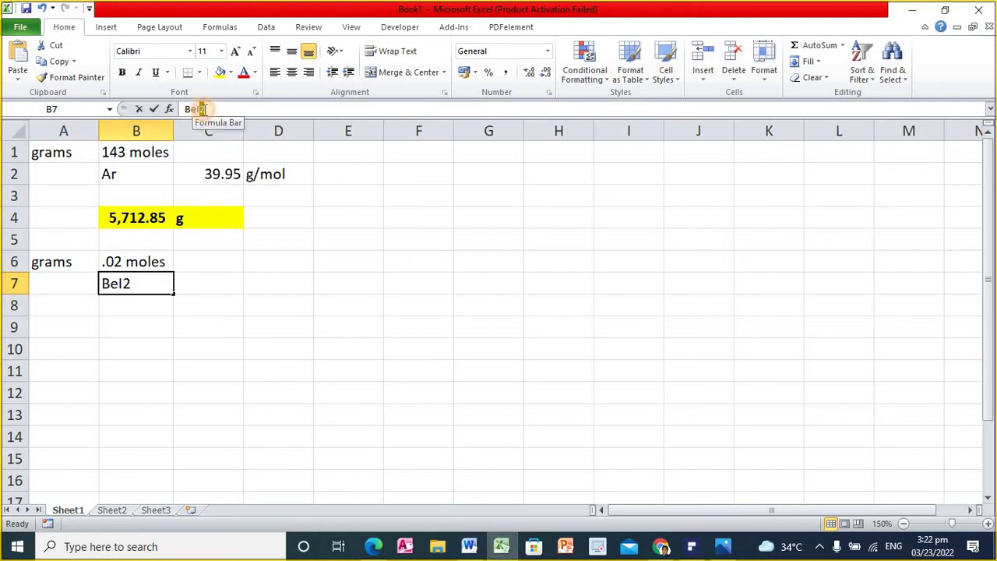
{"action": "left_click", "coordinate": [201, 109]}
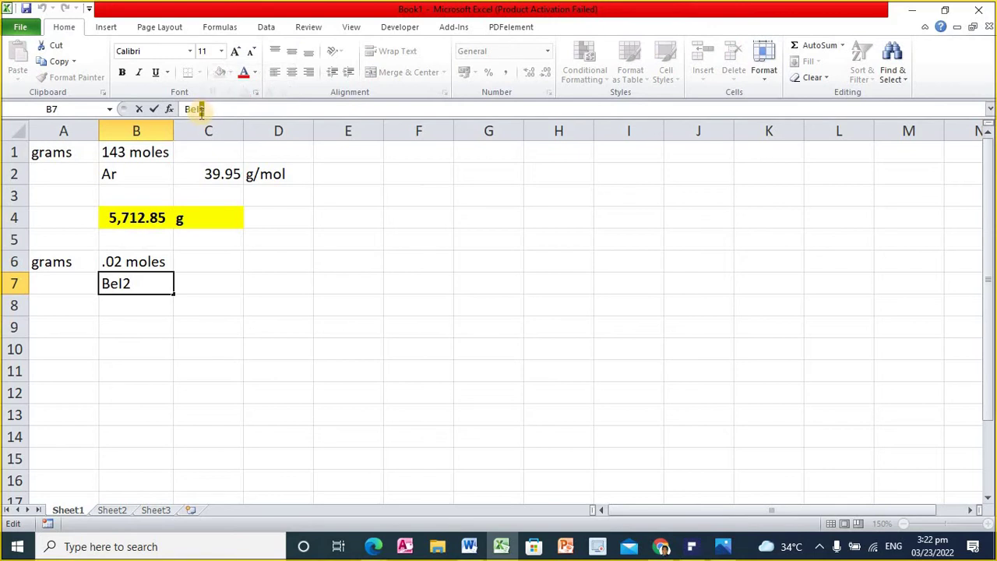
{"action": "right_click", "coordinate": [199, 110]}
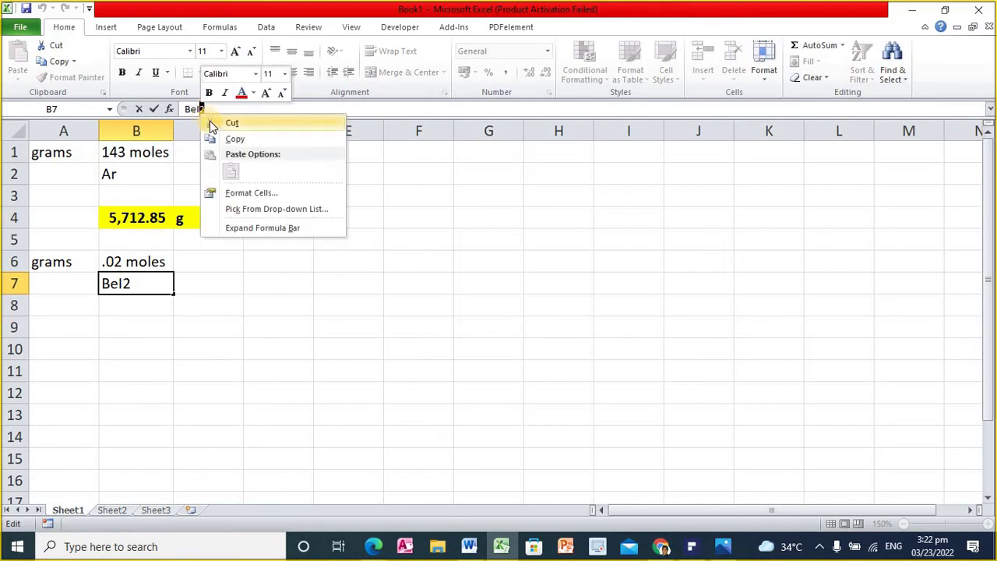
{"action": "left_click", "coordinate": [224, 190]}
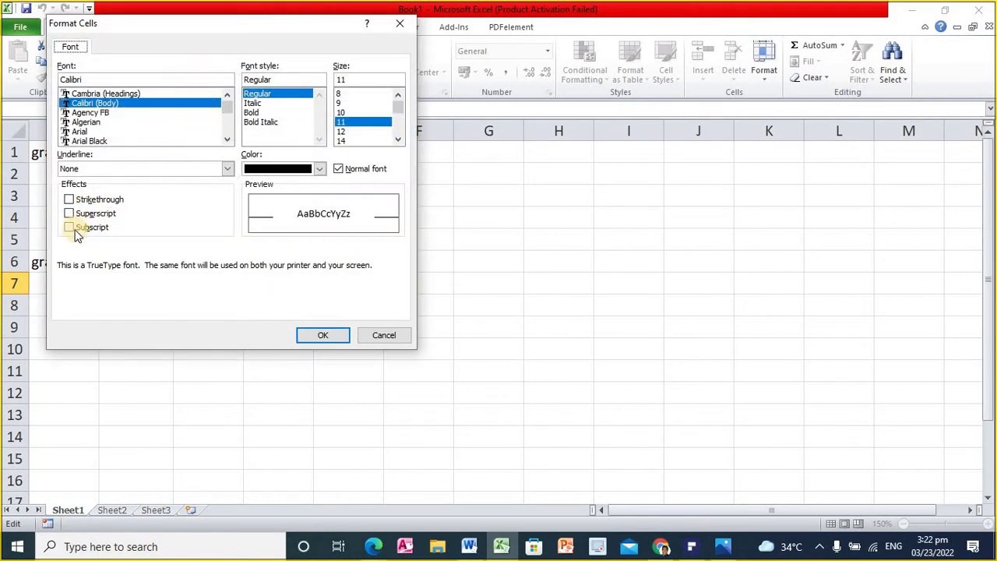
{"action": "left_click", "coordinate": [69, 227]}
{"action": "left_click", "coordinate": [321, 337]}
{"action": "left_click", "coordinate": [154, 363]}
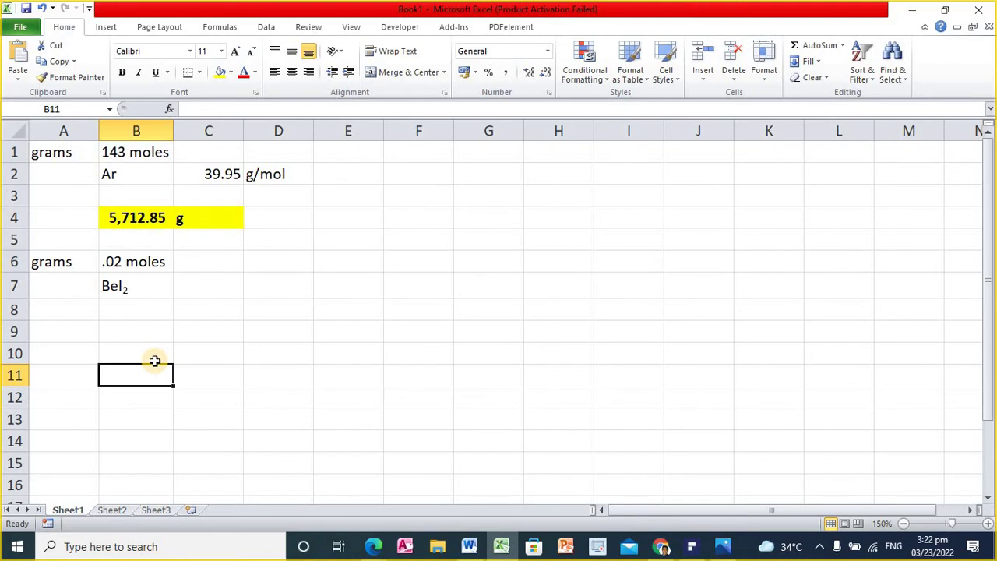
{"action": "key", "text": "Up"}
{"action": "key", "text": "Up"}
{"action": "key", "text": "Up"}
{"action": "key", "text": "Up"}
{"action": "key", "text": "Down"}
{"action": "key", "text": "Up"}
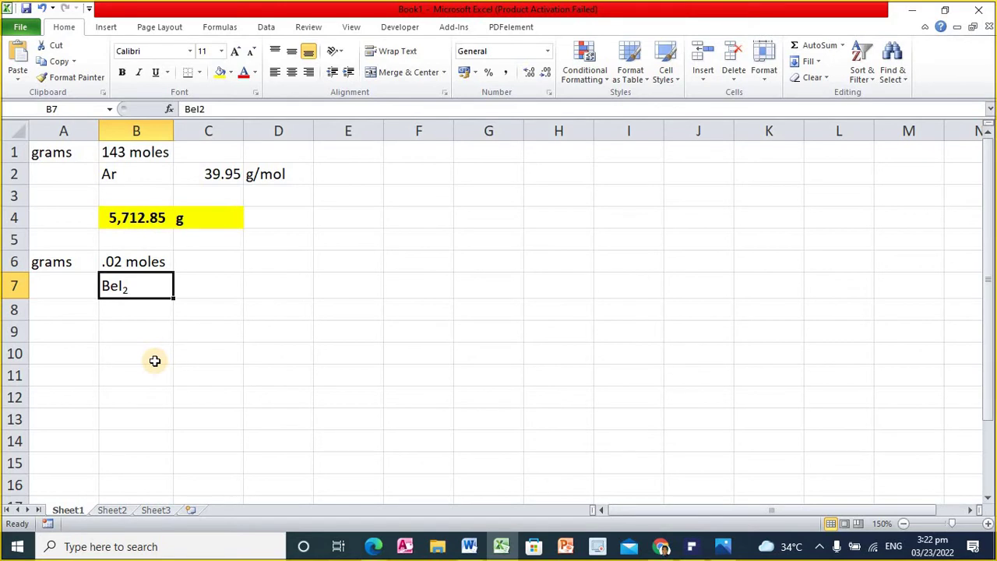
{"action": "key", "text": "Down"}
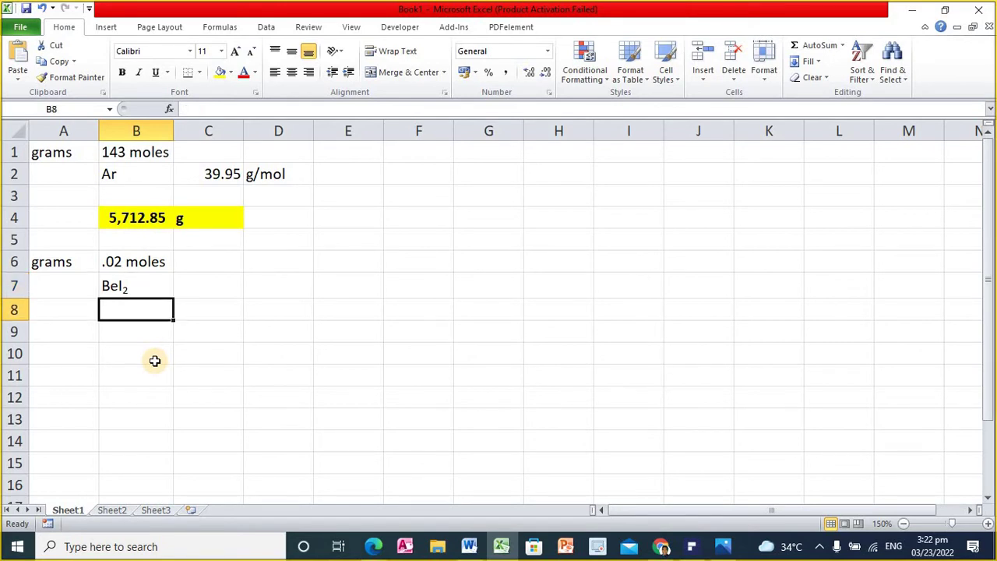
Enter the element symbols of BeI2 below the formula: "Be" in cell B8 and "I" in cell B9
{"action": "type", "text": "BeI2"}
{"action": "key", "text": "shift+Left"}
{"action": "key", "text": "shift+Left"}
{"action": "key", "text": "BackSpace"}
{"action": "key", "text": "Return"}
{"action": "type", "text": "I"}
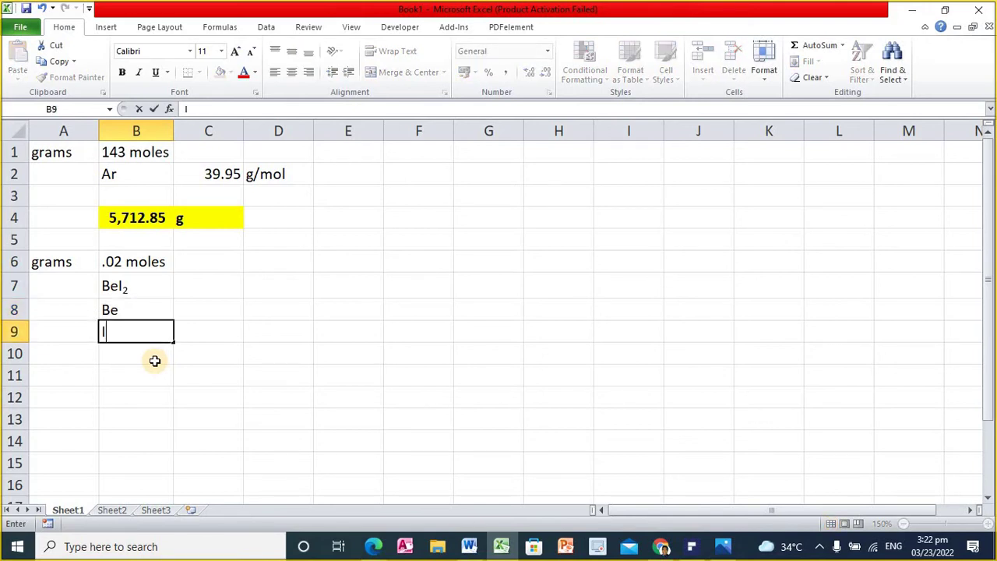
Right-align the element symbols in cells B8 and B9
{"action": "key", "text": "Up"}
{"action": "key", "text": "shift+Down"}
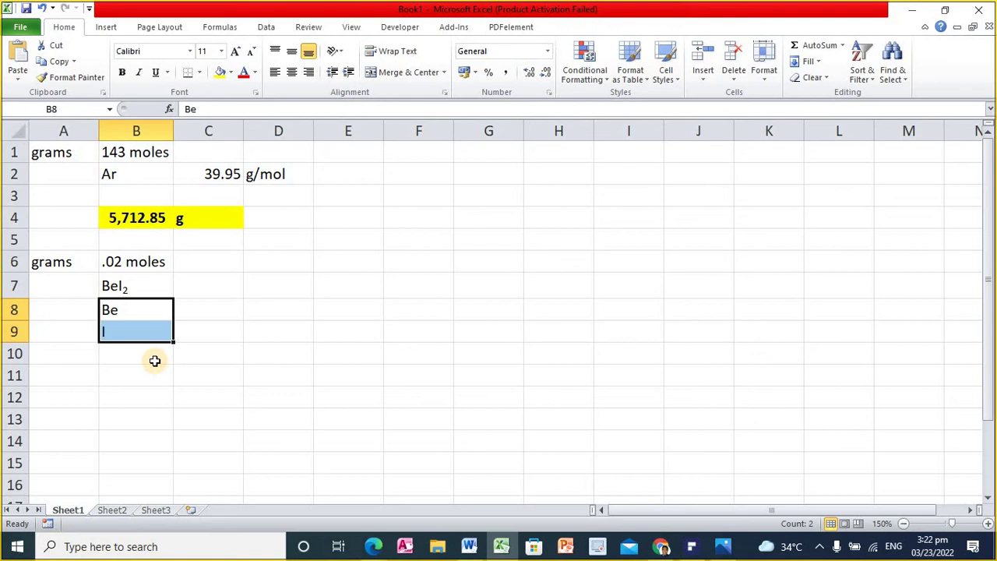
{"action": "left_click", "coordinate": [308, 72]}
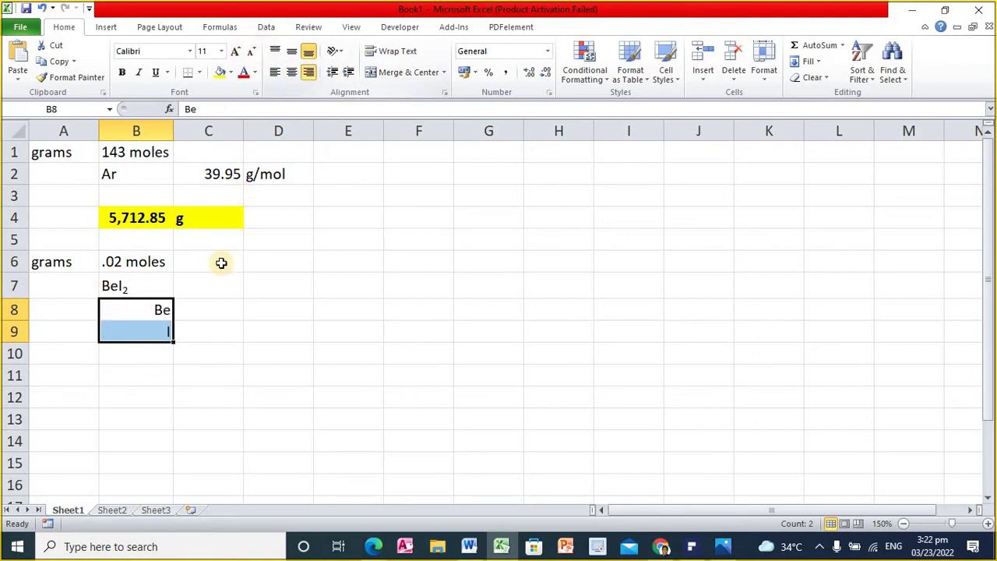
Enter 1 in cell C8 as the number of Be atoms
{"action": "left_click", "coordinate": [200, 310]}
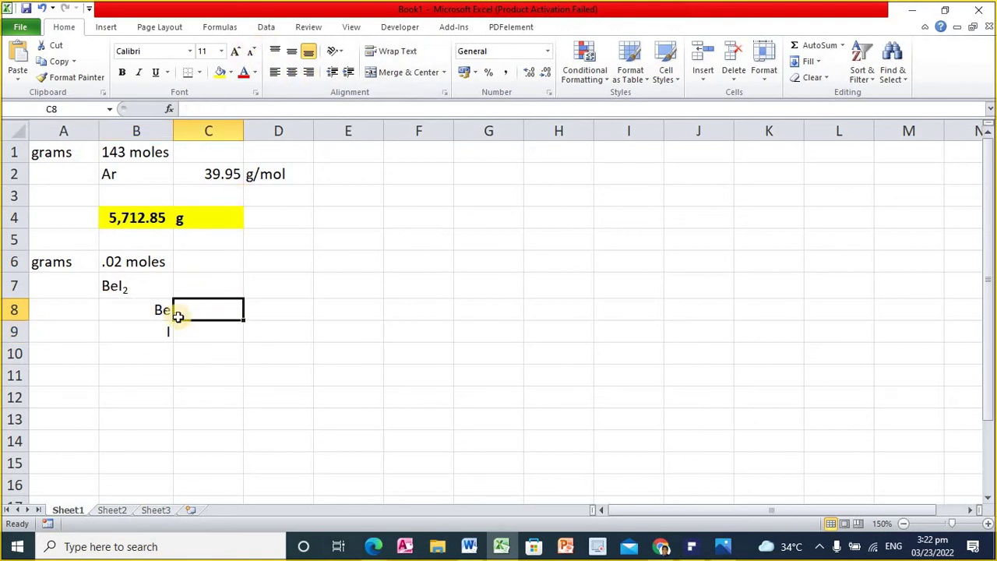
{"action": "type", "text": "1"}
{"action": "left_click", "coordinate": [217, 354]}
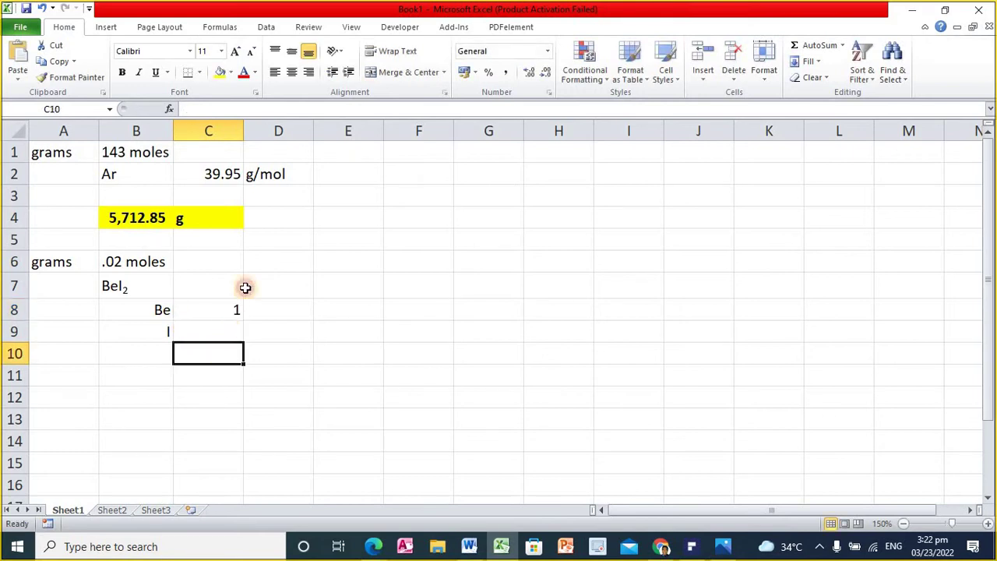
Center the contents of column C, but set the "g" unit in cell C4 back to left alignment
{"action": "left_click", "coordinate": [208, 133]}
{"action": "left_click", "coordinate": [291, 72]}
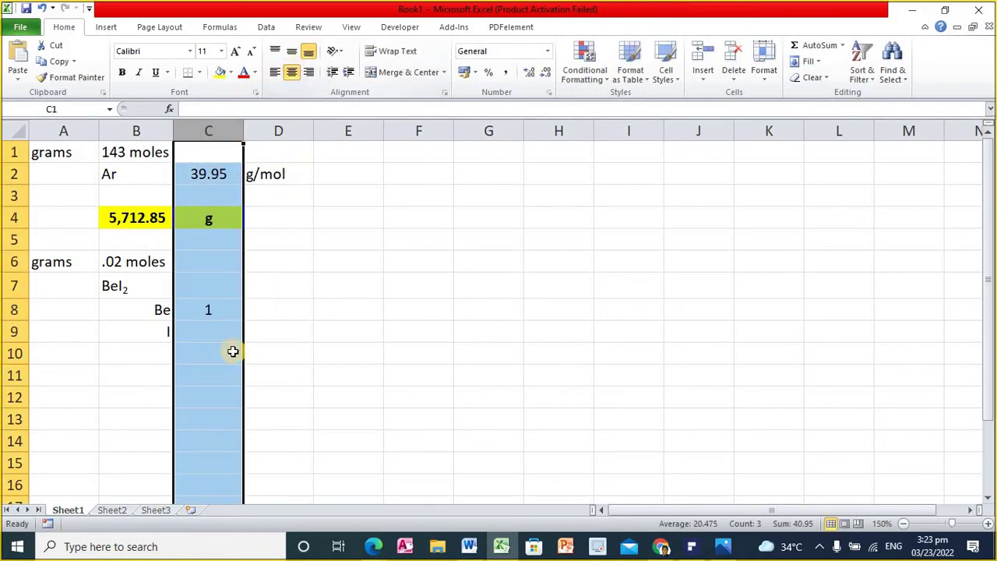
{"action": "left_click", "coordinate": [218, 332]}
{"action": "left_click", "coordinate": [196, 209]}
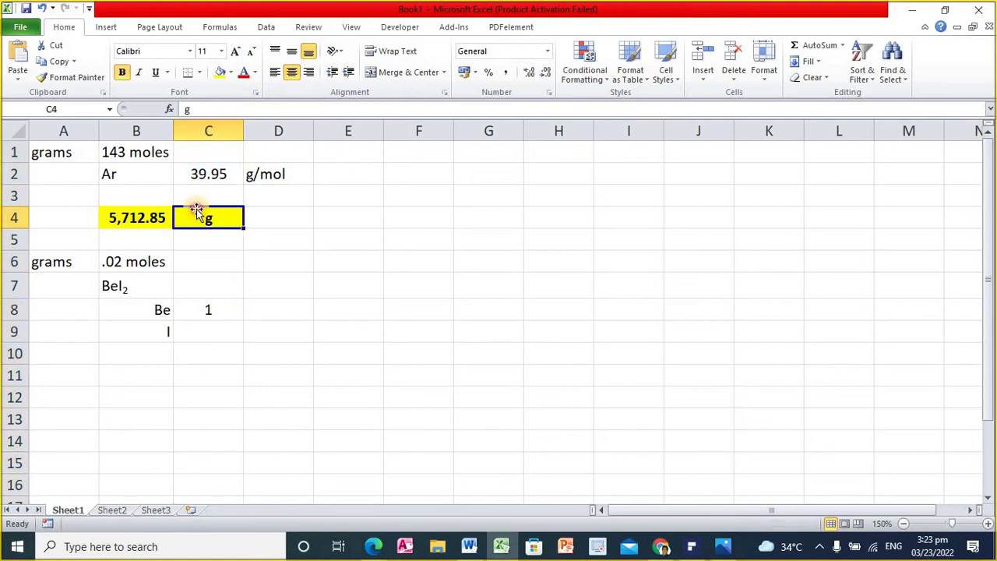
{"action": "left_click", "coordinate": [274, 71]}
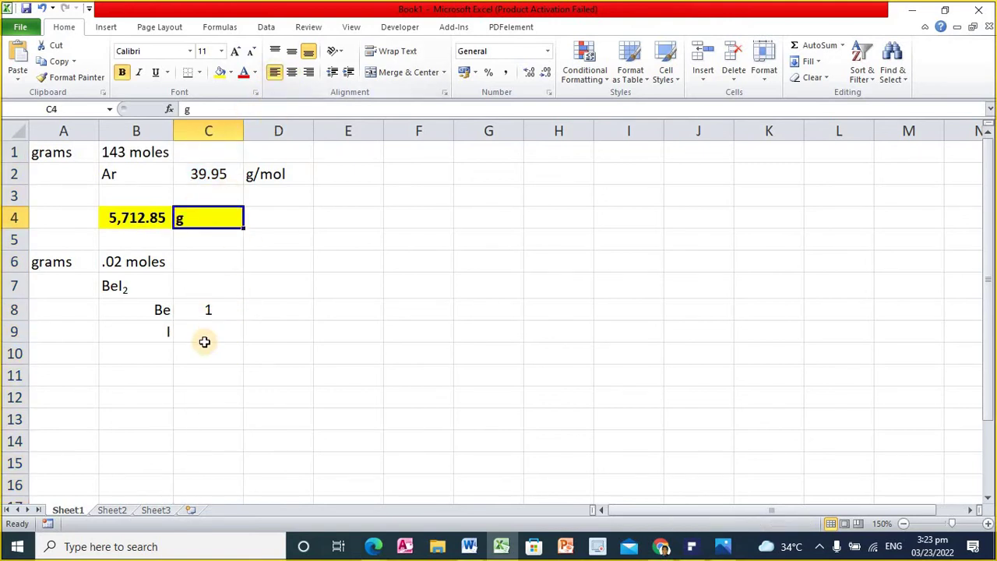
Enter 2 in cell C9 as the number of I atoms
{"action": "left_click", "coordinate": [211, 331]}
{"action": "type", "text": "2"}
{"action": "left_click", "coordinate": [228, 397]}
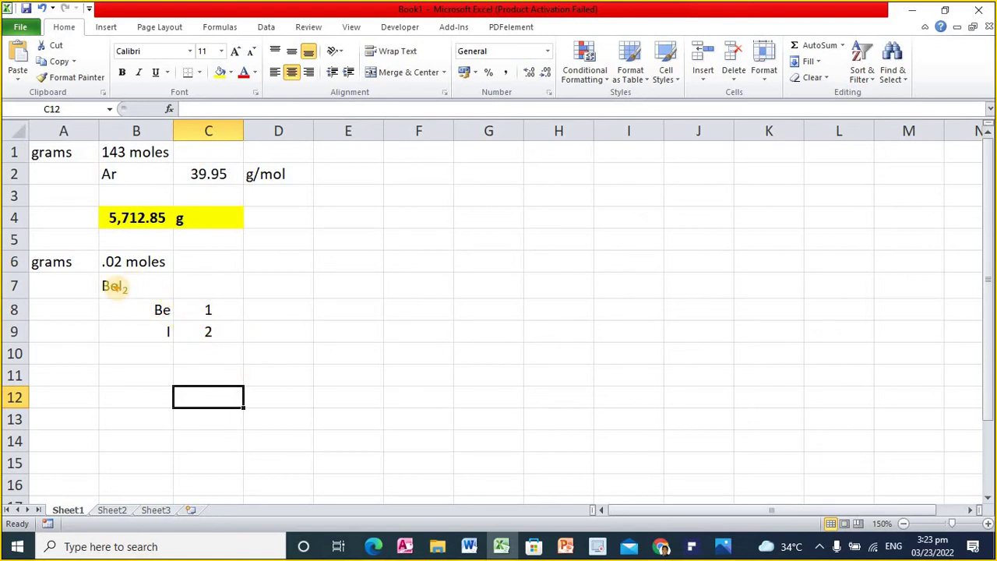
{"action": "left_click_drag", "start_coordinate": [117, 287], "coordinate": [117, 296]}
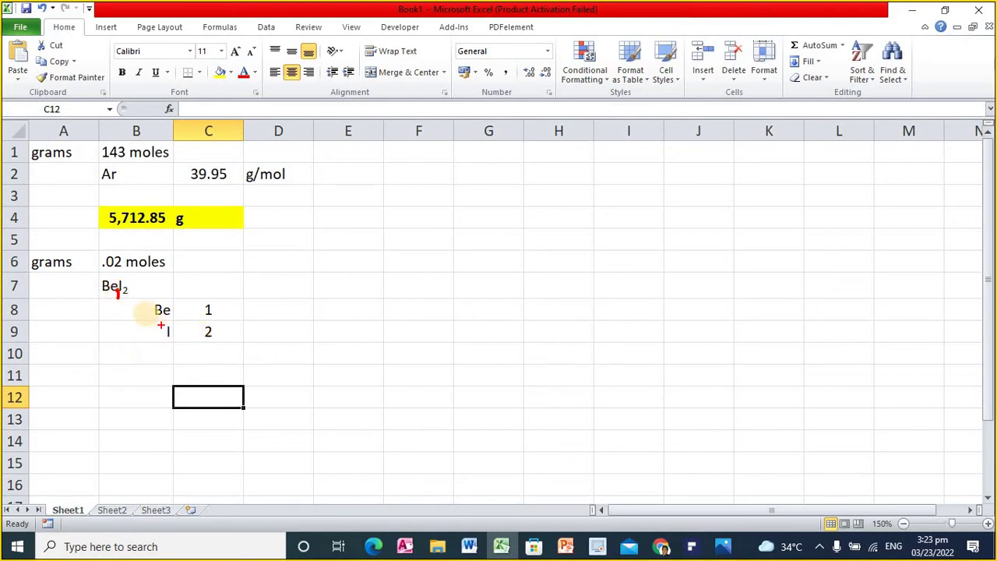
{"action": "mouse_move", "coordinate": [129, 288]}
{"action": "left_mouse_down"}
{"action": "mouse_move", "coordinate": [232, 263]}
{"action": "mouse_move", "coordinate": [223, 330]}
{"action": "left_mouse_up"}
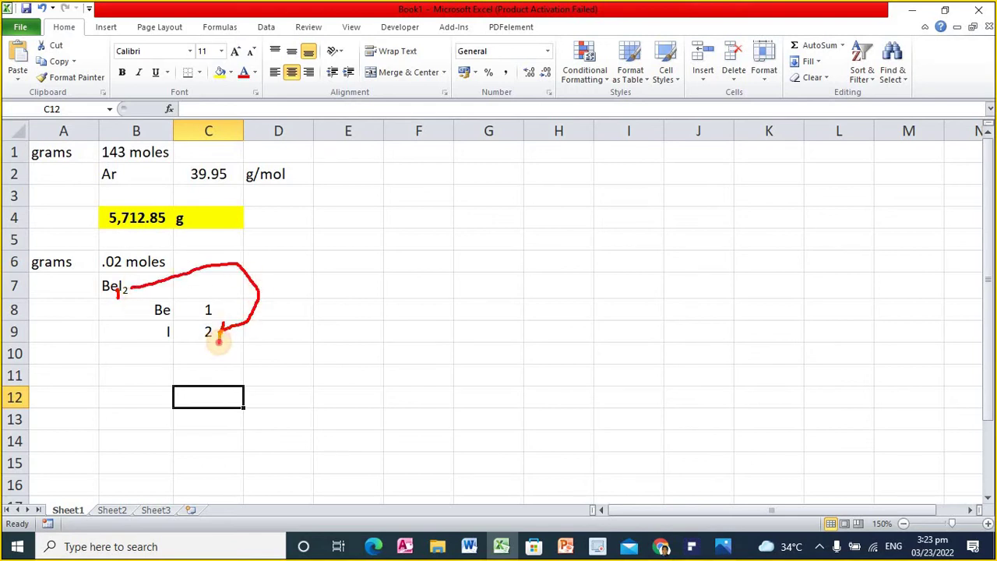
{"action": "mouse_move", "coordinate": [117, 296]}
{"action": "left_mouse_down"}
{"action": "mouse_move", "coordinate": [116, 310]}
{"action": "mouse_move", "coordinate": [219, 276]}
{"action": "mouse_move", "coordinate": [215, 306]}
{"action": "mouse_move", "coordinate": [240, 312]}
{"action": "left_mouse_up"}
{"action": "key", "text": "Escape"}
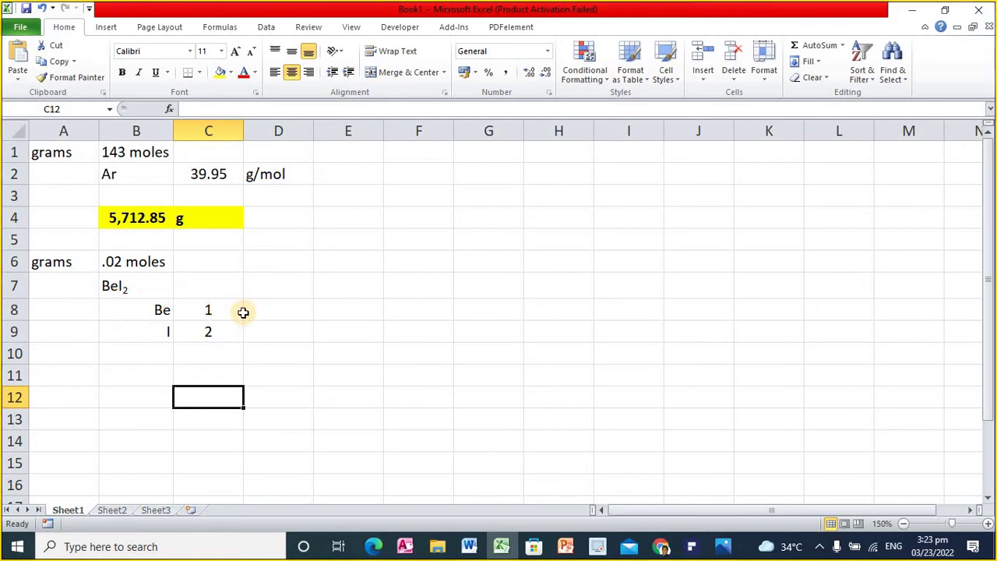
Look up beryllium's average mass in the periodic table image in Photos and enter 9.01 in cell D8 of the Excel sheet
{"action": "left_click", "coordinate": [241, 312]}
{"action": "left_click", "coordinate": [270, 306]}
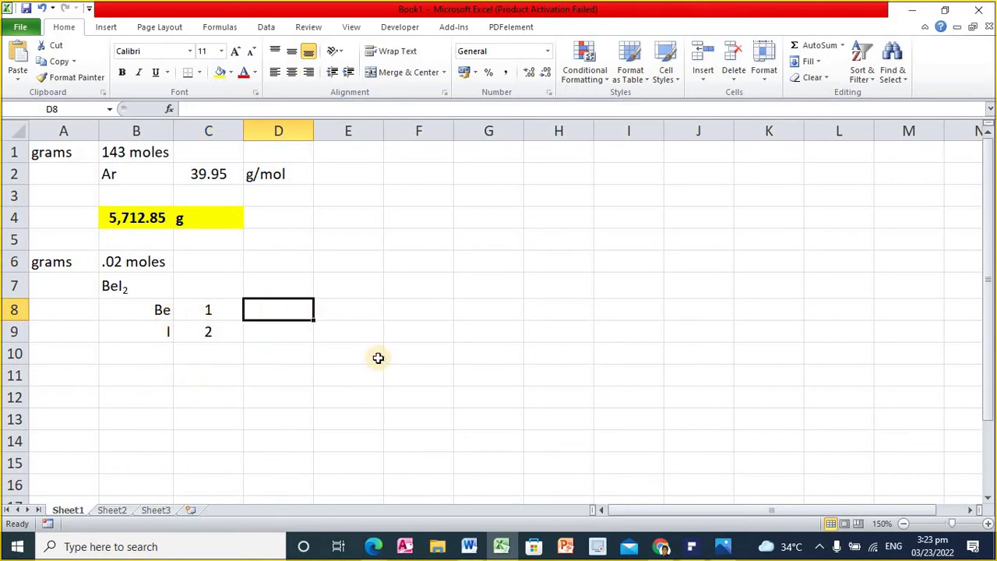
{"action": "left_click", "coordinate": [722, 546]}
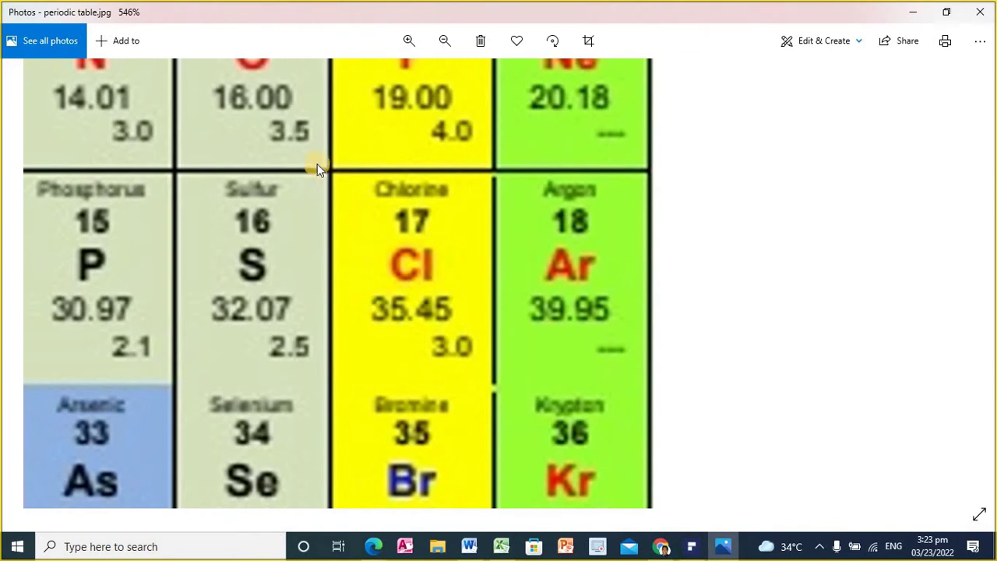
{"action": "scroll", "coordinate": [343, 172], "scroll_direction": "down", "scroll_amount": 2}
{"action": "scroll", "coordinate": [482, 261], "scroll_direction": "down", "scroll_amount": 2}
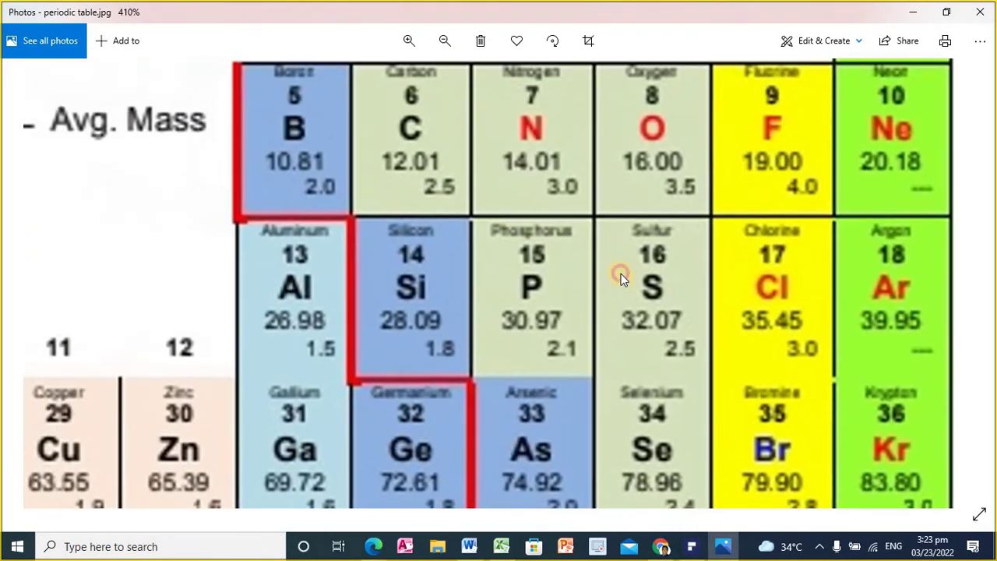
{"action": "scroll", "coordinate": [454, 242], "scroll_direction": "left", "scroll_amount": 10}
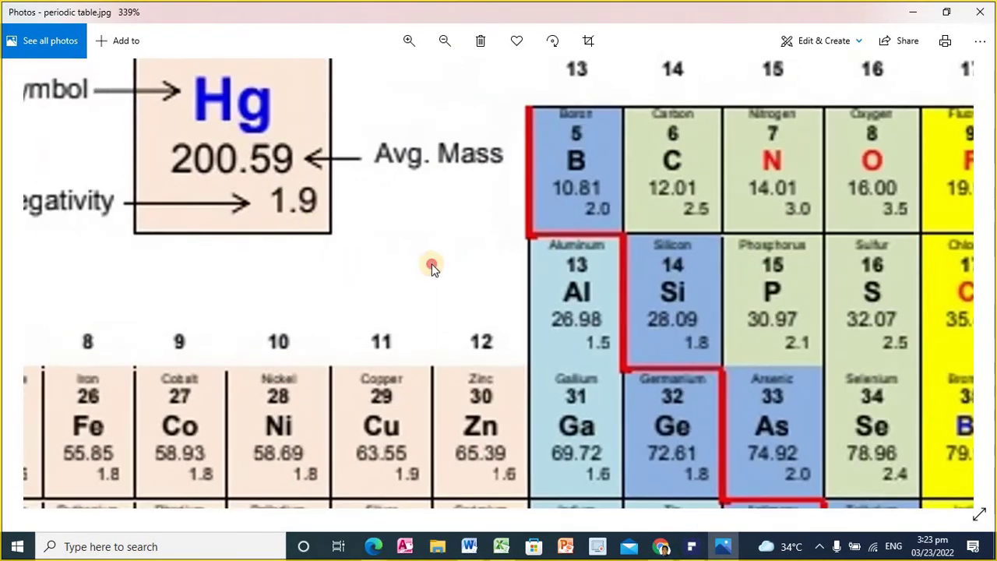
{"action": "scroll", "coordinate": [296, 272], "scroll_direction": "left", "scroll_amount": 6}
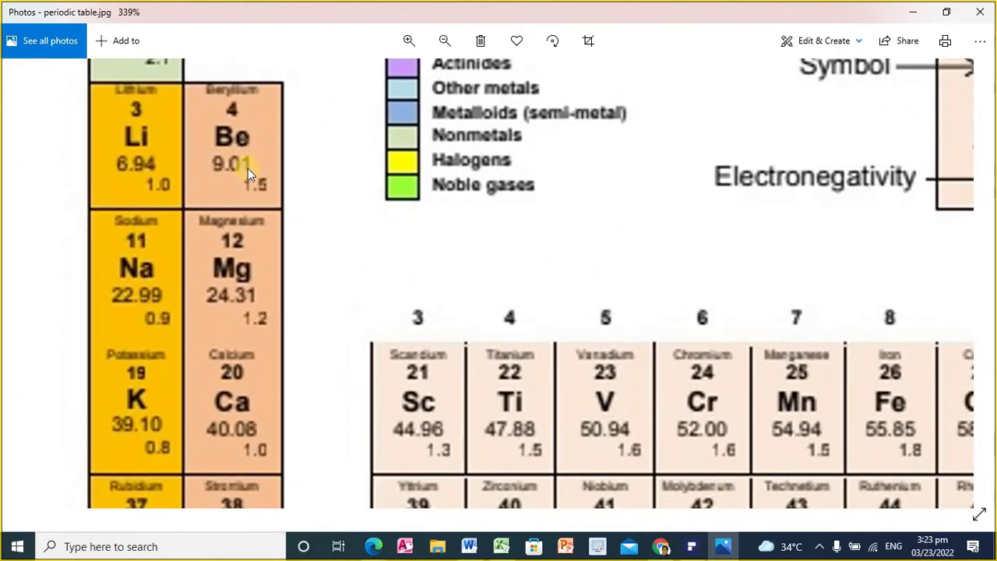
{"action": "scroll", "coordinate": [257, 170], "scroll_direction": "up", "scroll_amount": 3}
{"action": "left_click_drag", "start_coordinate": [267, 208], "coordinate": [292, 203]}
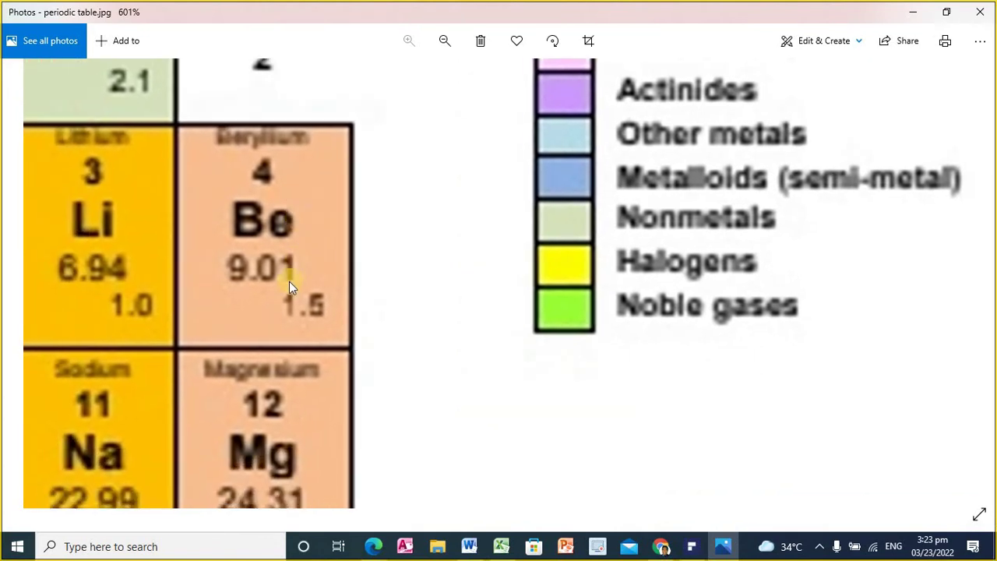
{"action": "mouse_move", "coordinate": [310, 249]}
{"action": "left_mouse_down"}
{"action": "mouse_move", "coordinate": [218, 269]}
{"action": "mouse_move", "coordinate": [292, 282]}
{"action": "left_mouse_up"}
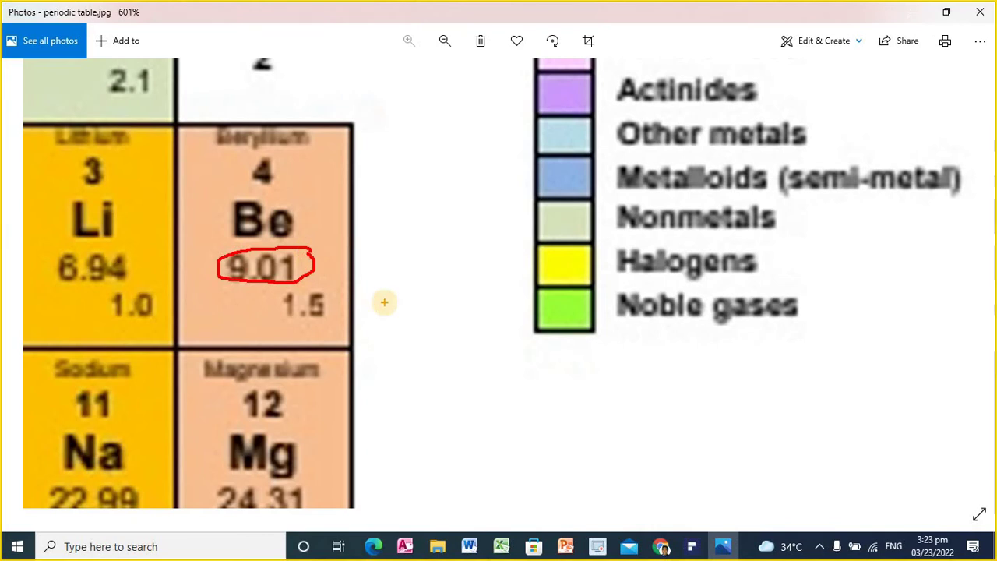
{"action": "key", "text": "Escape"}
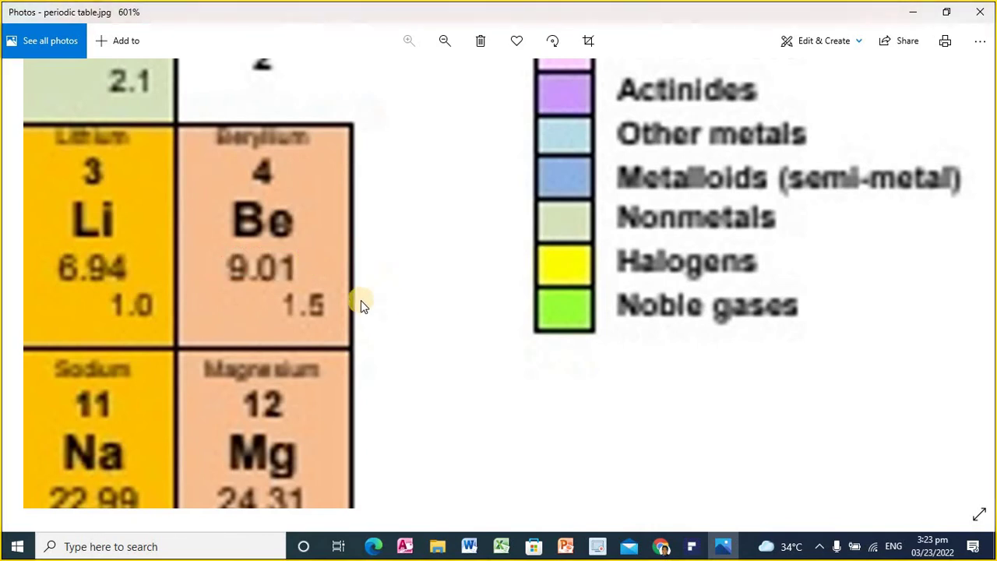
{"action": "left_click", "coordinate": [501, 545]}
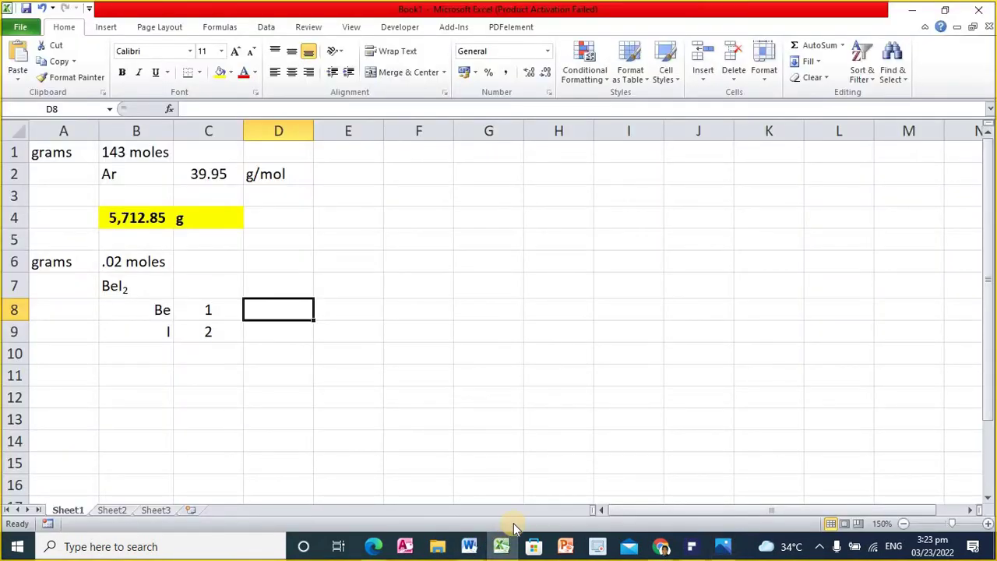
{"action": "type", "text": "9.01"}
{"action": "key", "text": "Return"}
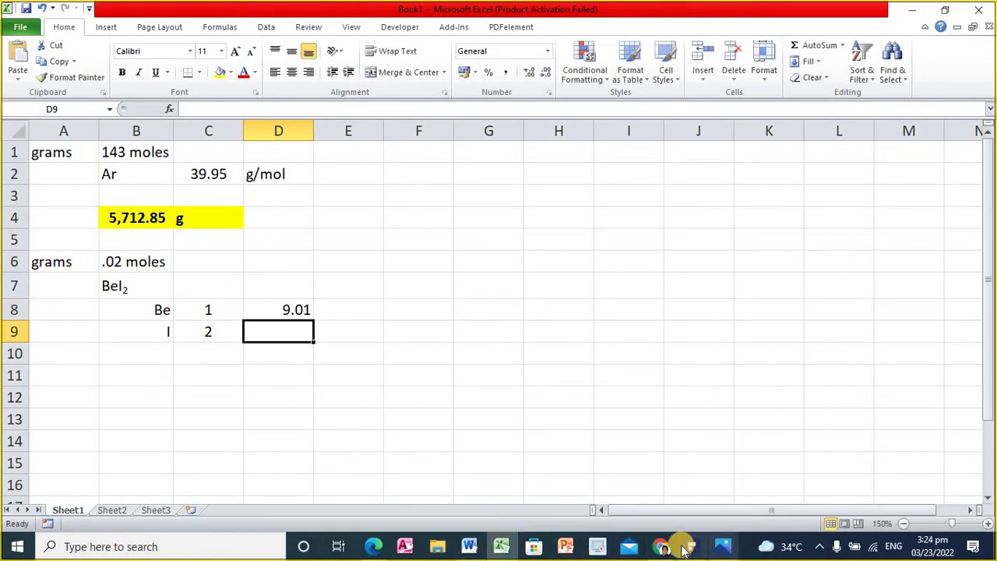
Find iodine's average mass in the periodic table image in Photos and enter 126.90 in cell D9 of the Excel sheet
{"action": "left_click", "coordinate": [723, 546]}
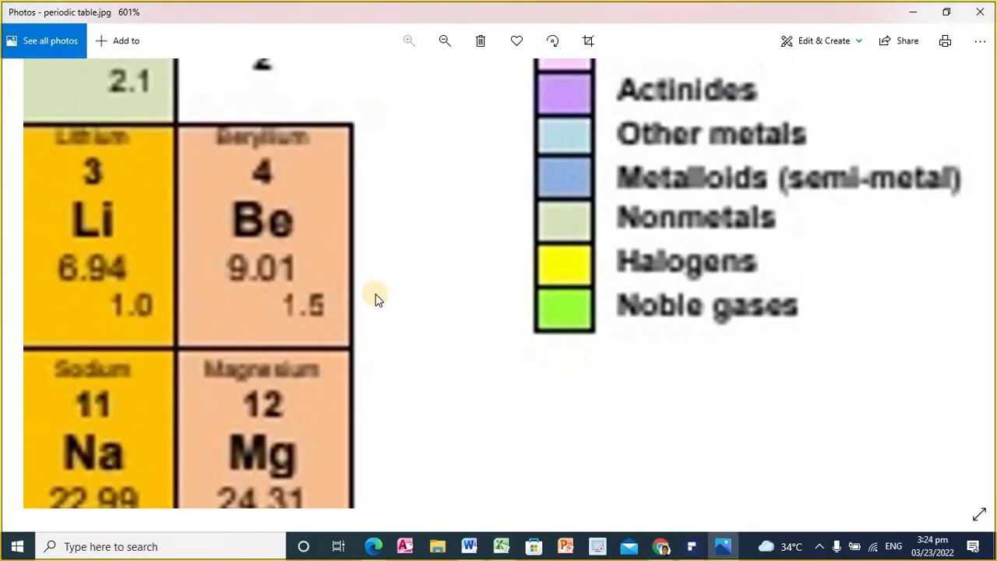
{"action": "scroll", "coordinate": [373, 292], "scroll_direction": "down", "scroll_amount": 3}
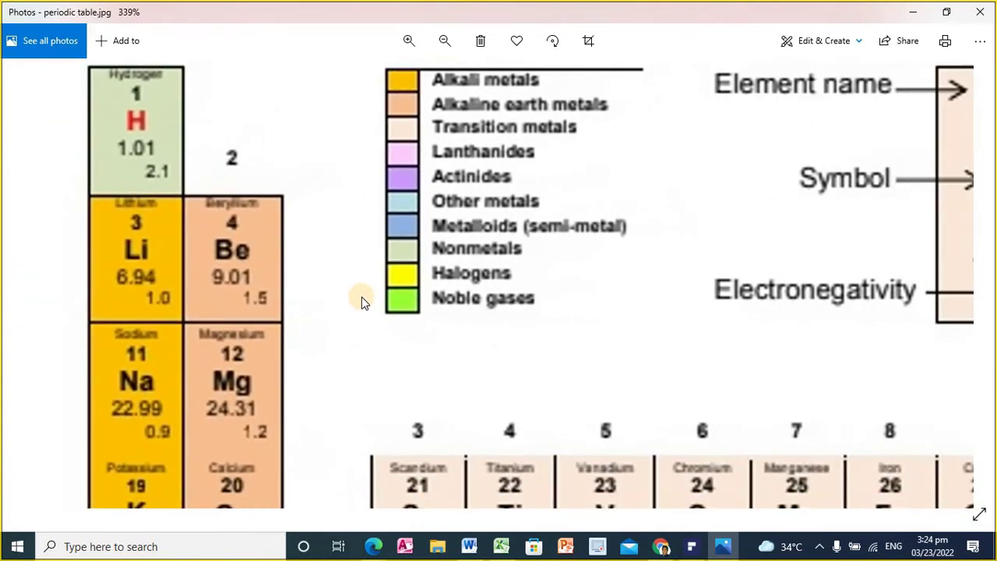
{"action": "left_click_drag", "start_coordinate": [381, 317], "coordinate": [207, 174]}
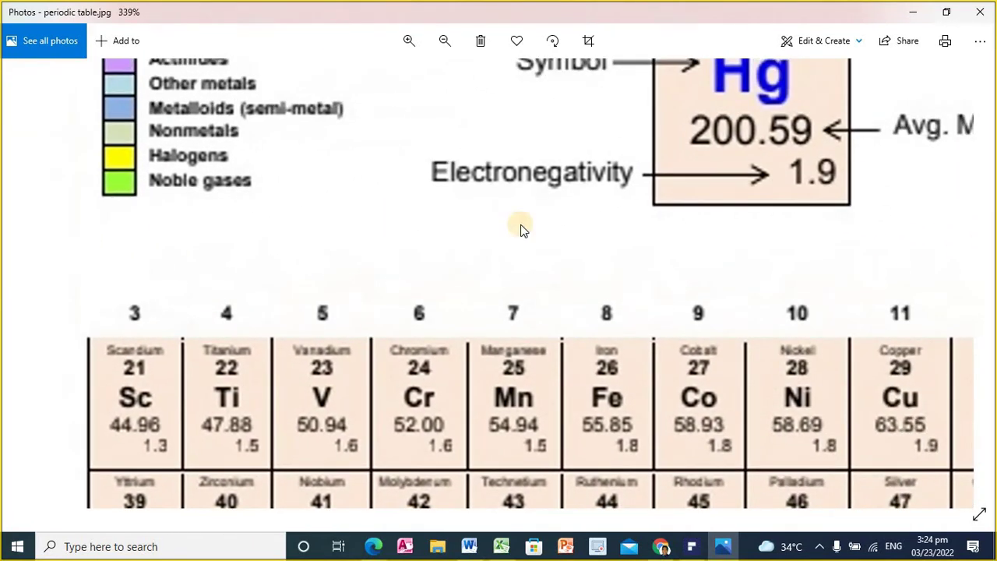
{"action": "left_click_drag", "start_coordinate": [494, 223], "coordinate": [246, 207]}
{"action": "left_click_drag", "start_coordinate": [605, 218], "coordinate": [423, 216]}
{"action": "left_click_drag", "start_coordinate": [535, 216], "coordinate": [497, 170]}
{"action": "left_click_drag", "start_coordinate": [682, 206], "coordinate": [611, 268]}
{"action": "scroll", "coordinate": [615, 265], "scroll_direction": "up", "scroll_amount": 4}
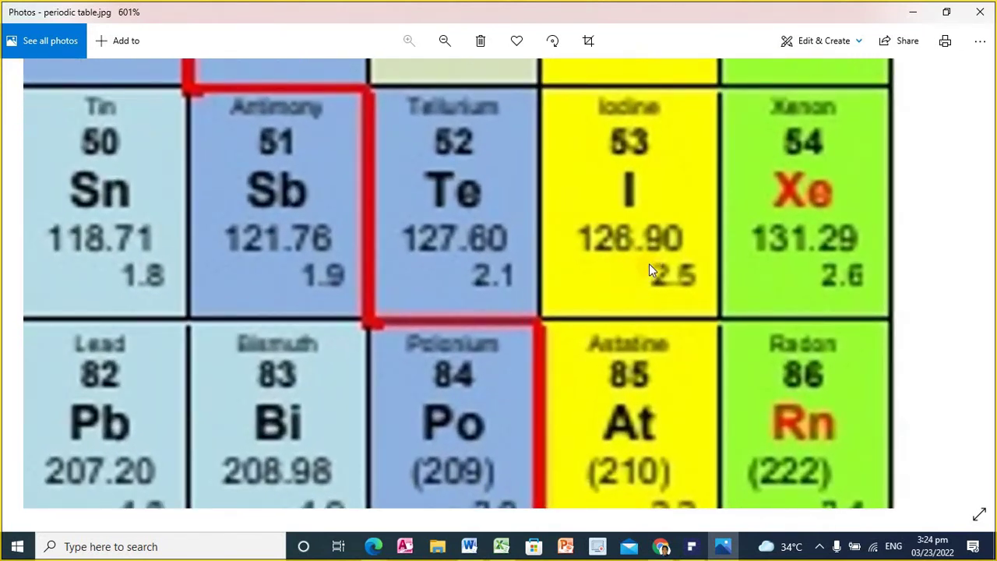
{"action": "mouse_move", "coordinate": [679, 208]}
{"action": "left_mouse_down"}
{"action": "mouse_move", "coordinate": [566, 207]}
{"action": "mouse_move", "coordinate": [578, 267]}
{"action": "mouse_move", "coordinate": [695, 204]}
{"action": "mouse_move", "coordinate": [678, 201]}
{"action": "left_mouse_up"}
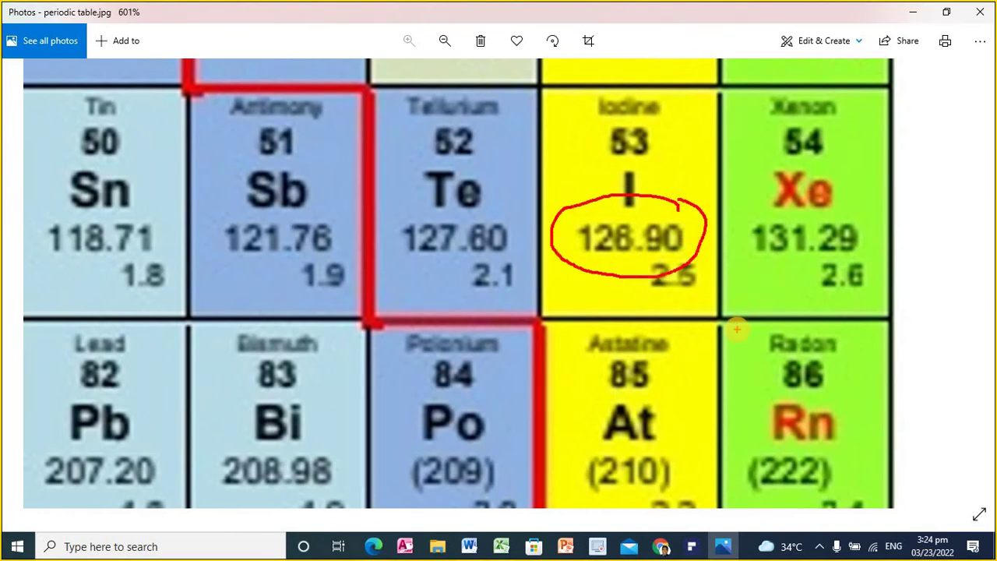
{"action": "key", "text": "Escape"}
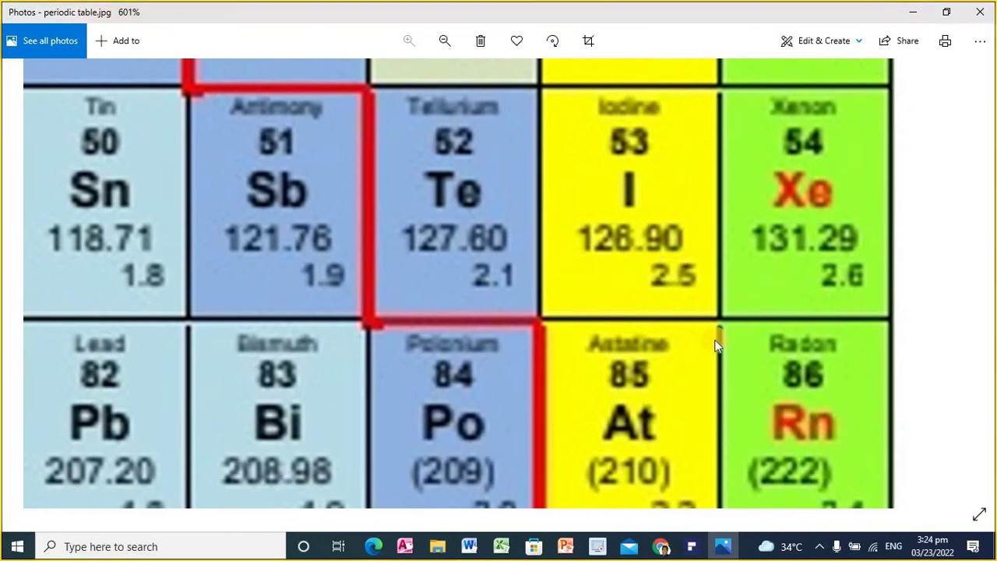
{"action": "left_click", "coordinate": [501, 546]}
{"action": "type", "text": "126.90"}
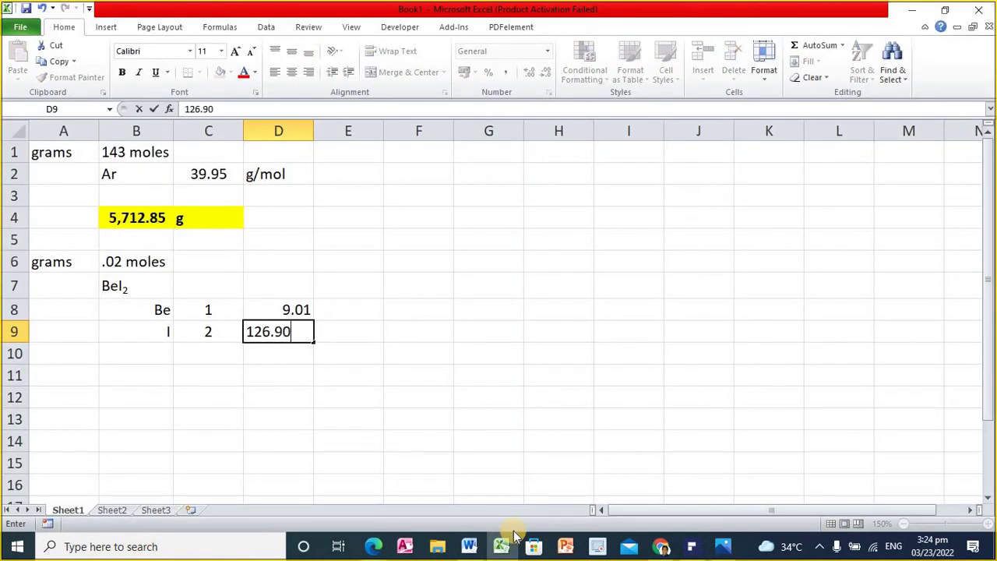
{"action": "key", "text": "Return"}
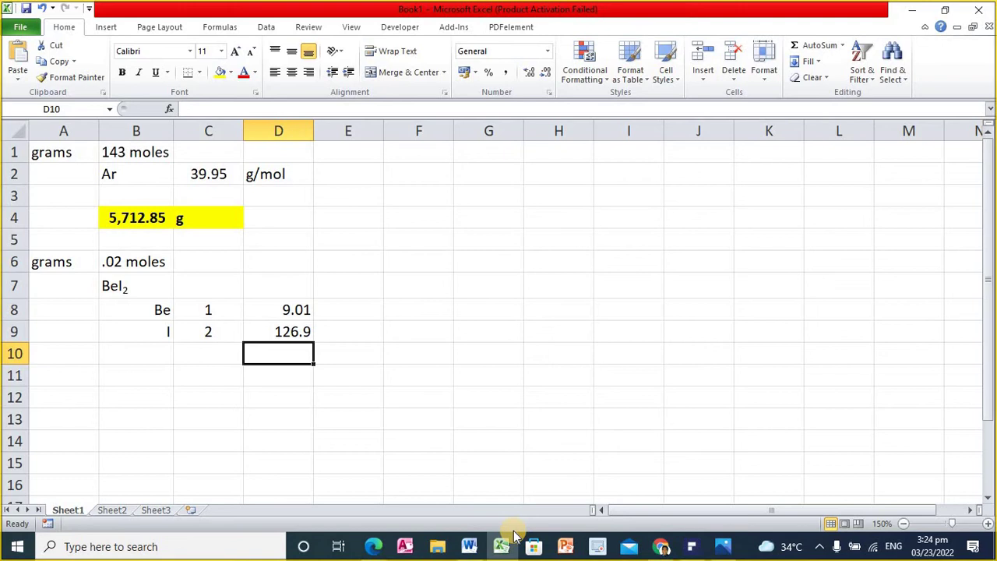
Enter the formula =D8*C8 in cell E8 to multiply beryllium's mass by its number of atoms
{"action": "key", "text": "Up"}
{"action": "key", "text": "Right"}
{"action": "key", "text": "Up"}
{"action": "key", "text": "Left"}
{"action": "key", "text": "Left"}
{"action": "key", "text": "Right"}
{"action": "key", "text": "Right"}
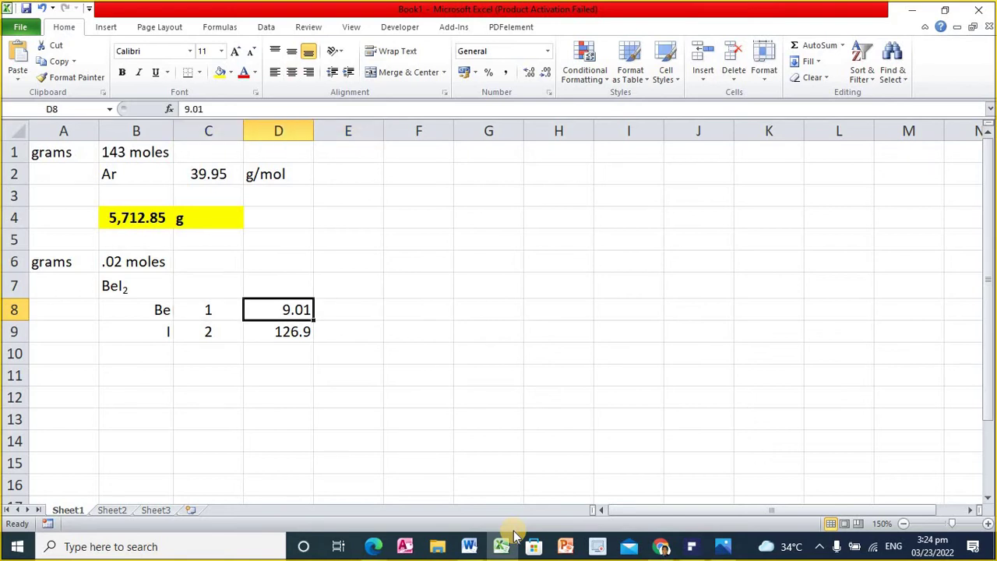
{"action": "type", "text": "="}
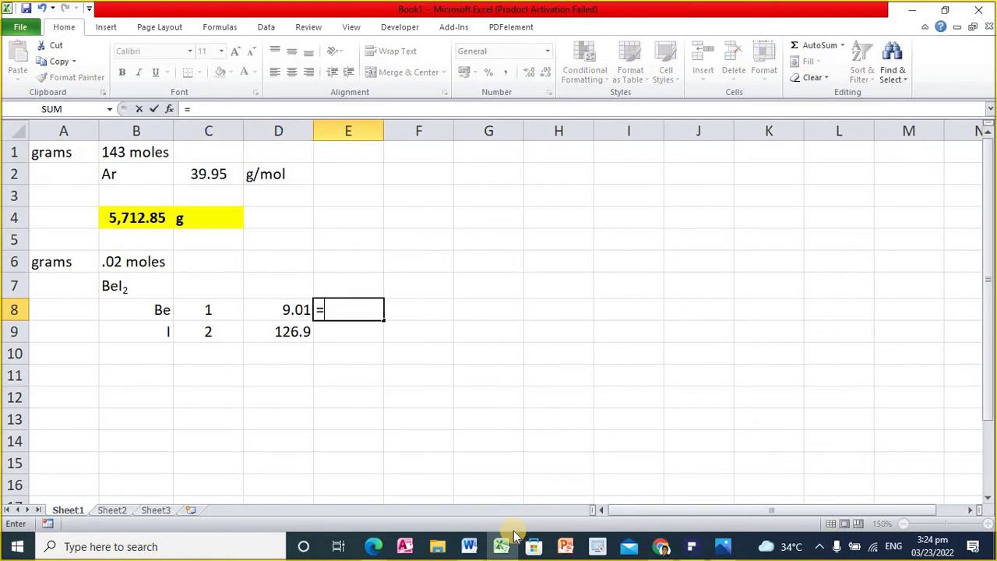
{"action": "key", "text": "Left"}
{"action": "type", "text": "*"}
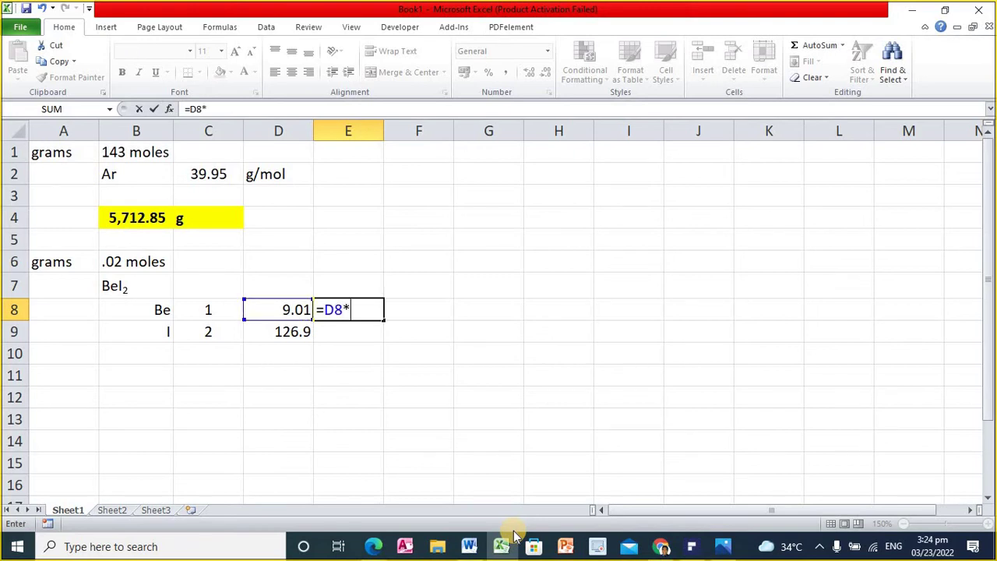
{"action": "key", "text": "Left"}
{"action": "key", "text": "Left"}
{"action": "key", "text": "Return"}
Copy the multiplication formula from cell E8 to cell E9 for iodine
{"action": "key", "text": "Up"}
{"action": "key", "text": "ctrl+c"}
{"action": "key", "text": "Down"}
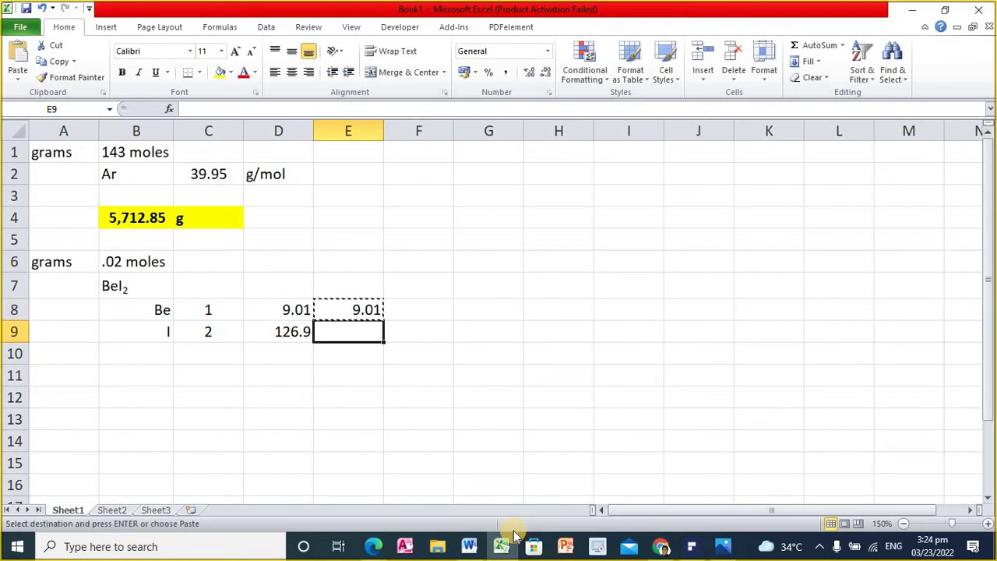
{"action": "key", "text": "ctrl+v"}
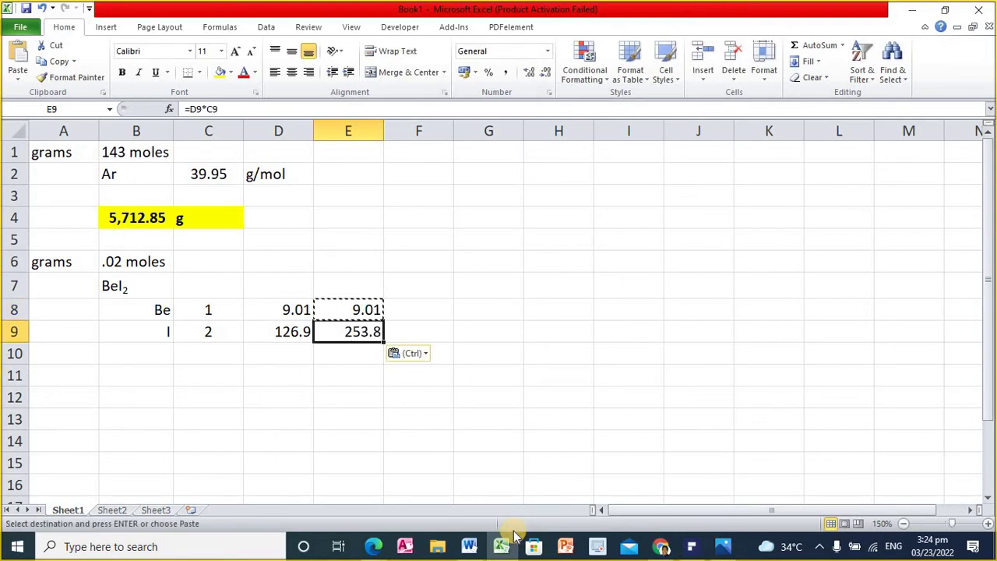
Clear the copy selection from cell E8 and return to cell E9
{"action": "key", "text": "Down"}
{"action": "key", "text": "Escape"}
{"action": "key", "text": "Up"}
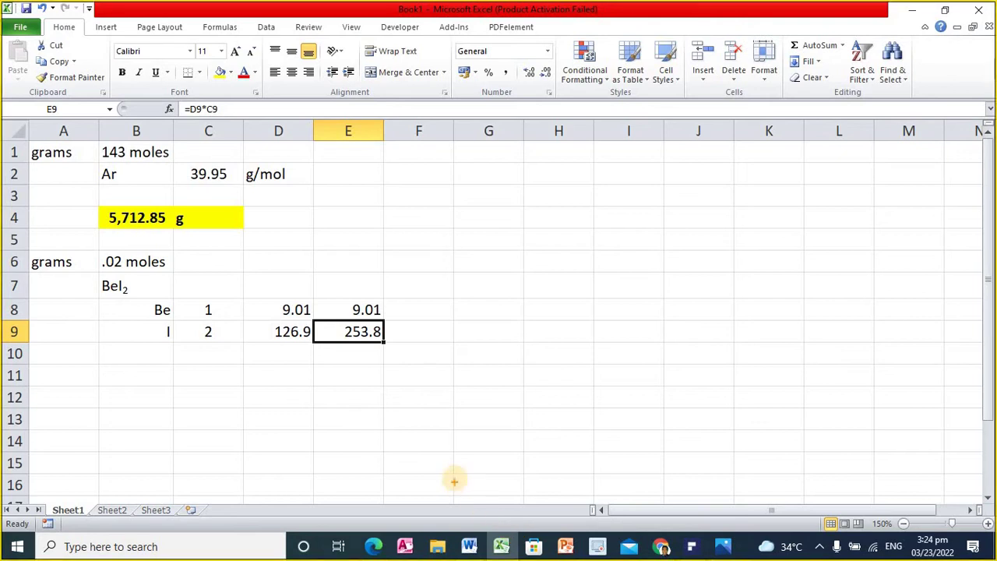
{"action": "left_click_drag", "start_coordinate": [296, 330], "coordinate": [215, 327]}
{"action": "mouse_move", "coordinate": [297, 301]}
{"action": "left_mouse_down"}
{"action": "mouse_move", "coordinate": [245, 289]}
{"action": "mouse_move", "coordinate": [206, 313]}
{"action": "left_mouse_up"}
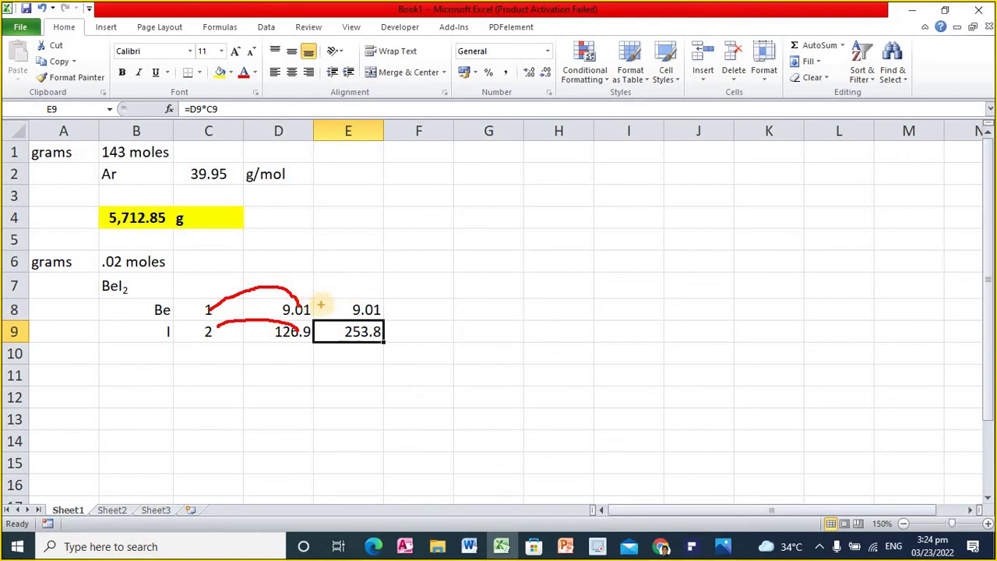
{"action": "mouse_move", "coordinate": [314, 302]}
{"action": "left_mouse_down"}
{"action": "mouse_move", "coordinate": [362, 296]}
{"action": "mouse_move", "coordinate": [375, 335]}
{"action": "left_mouse_up"}
{"action": "key", "text": "Escape"}
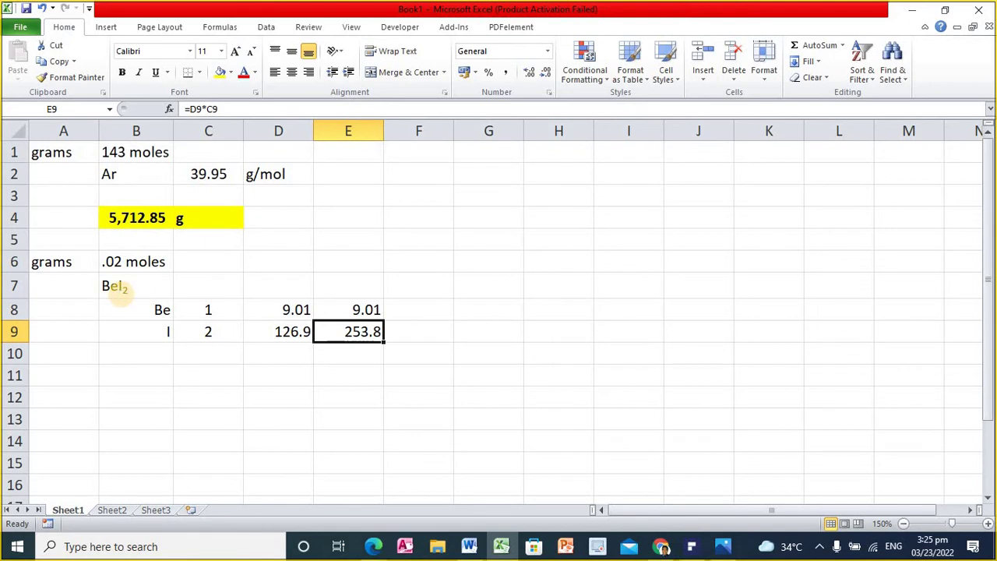
{"action": "mouse_move", "coordinate": [131, 281]}
{"action": "left_mouse_down"}
{"action": "mouse_move", "coordinate": [117, 274]}
{"action": "mouse_move", "coordinate": [100, 299]}
{"action": "mouse_move", "coordinate": [134, 276]}
{"action": "left_mouse_up"}
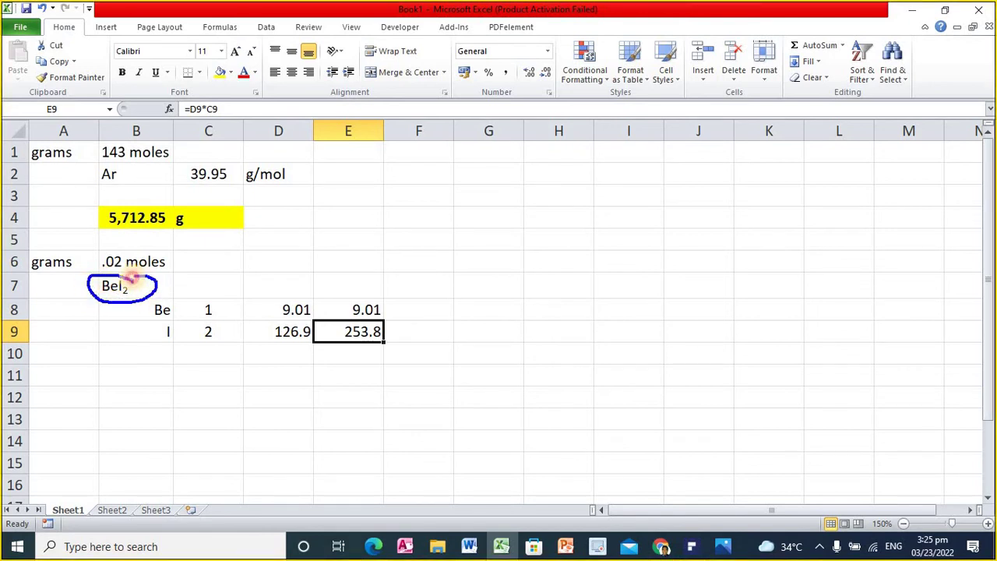
{"action": "key", "text": "Escape"}
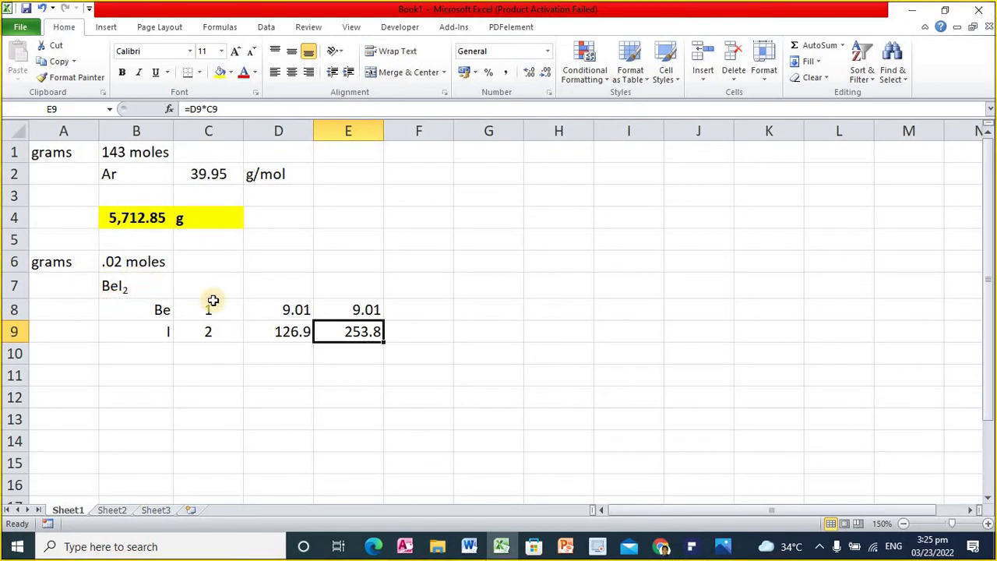
Total the two element masses in cell E10 with =sum(E8:E9) and make the cell bold
{"action": "left_click", "coordinate": [366, 350]}
{"action": "type", "text": "="}
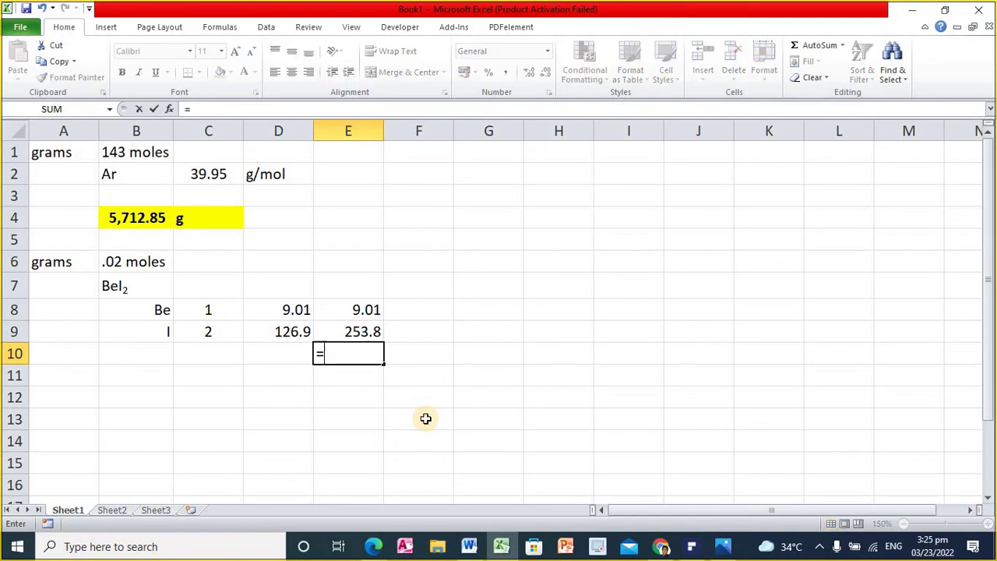
{"action": "type", "text": "sum"}
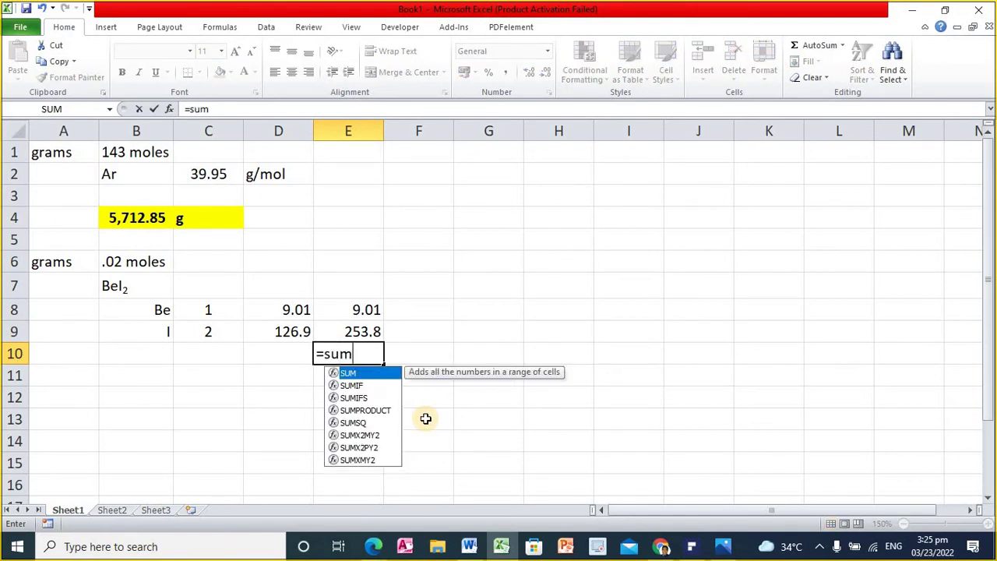
{"action": "type", "text": "("}
{"action": "key", "text": "Up"}
{"action": "key", "text": "Up"}
{"action": "key", "text": "shift+Down"}
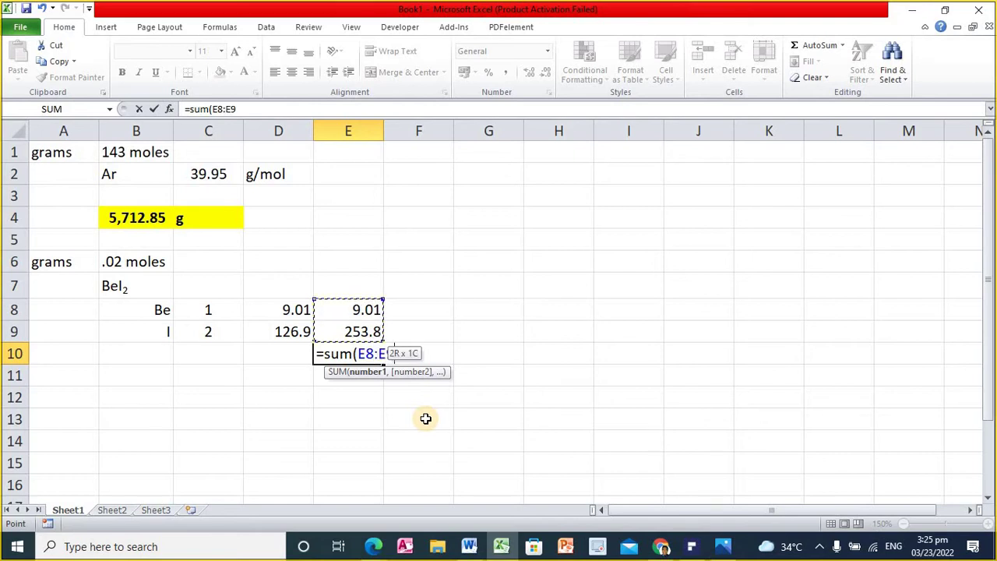
{"action": "type", "text": ")"}
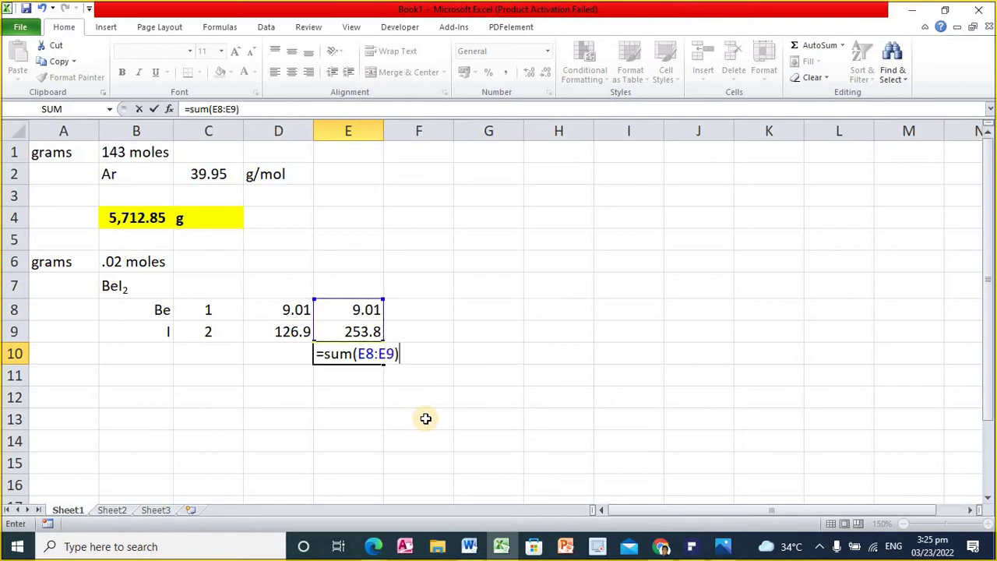
{"action": "key", "text": "Return"}
{"action": "key", "text": "Up"}
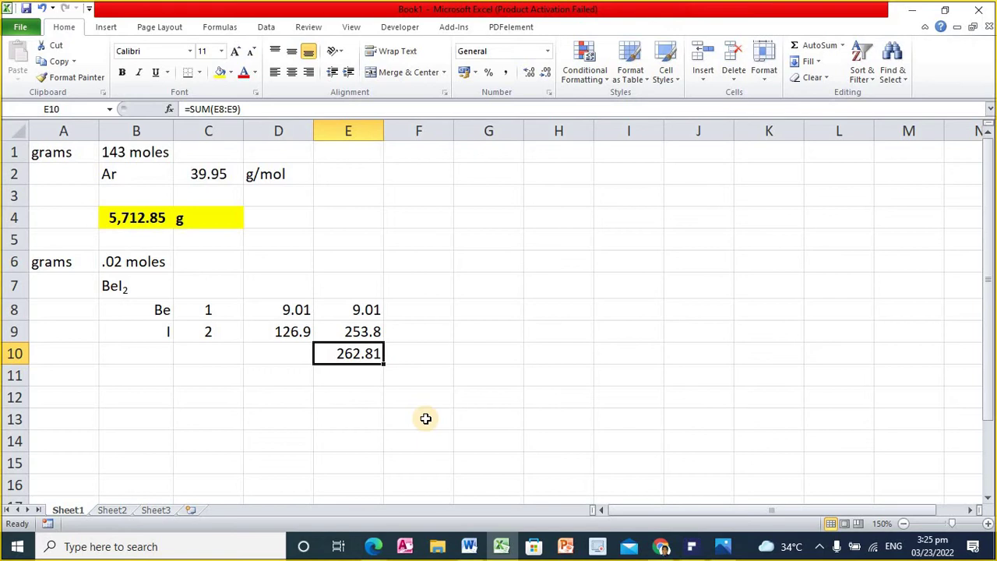
{"action": "key", "text": "ctrl+b"}
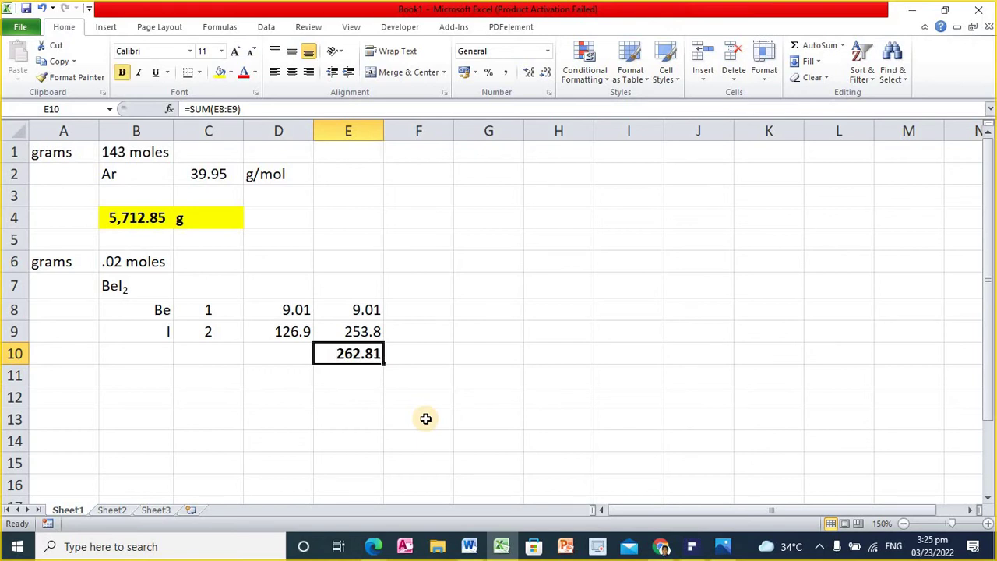
Enter the unit g/mol in cell F10 and make it bold
{"action": "key", "text": "Right"}
{"action": "type", "text": "g/mol"}
{"action": "key", "text": "Return"}
{"action": "key", "text": "Up"}
{"action": "key", "text": "ctrl+b"}
{"action": "key", "text": "Left"}
{"action": "key", "text": "shift+Right"}
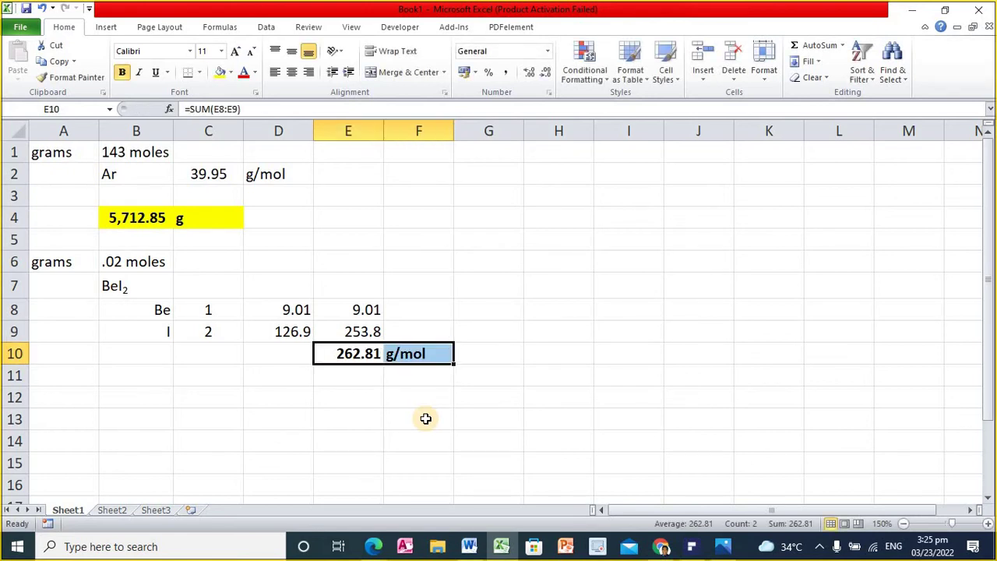
Enter 262.81 g/mol in cell C7 beside BeI2 and fit column C's width to its contents
{"action": "key", "text": "Up"}
{"action": "key", "text": "Up"}
{"action": "key", "text": "Left"}
{"action": "key", "text": "Up"}
{"action": "key", "text": "Left"}
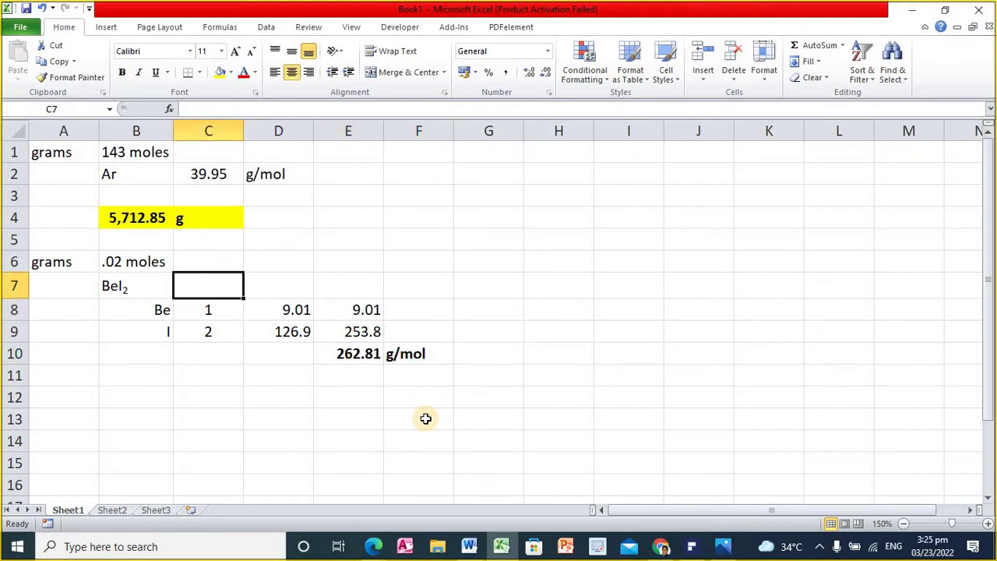
{"action": "type", "text": "262.81 g/mol"}
{"action": "key", "text": "Return"}
{"action": "key", "text": "Up"}
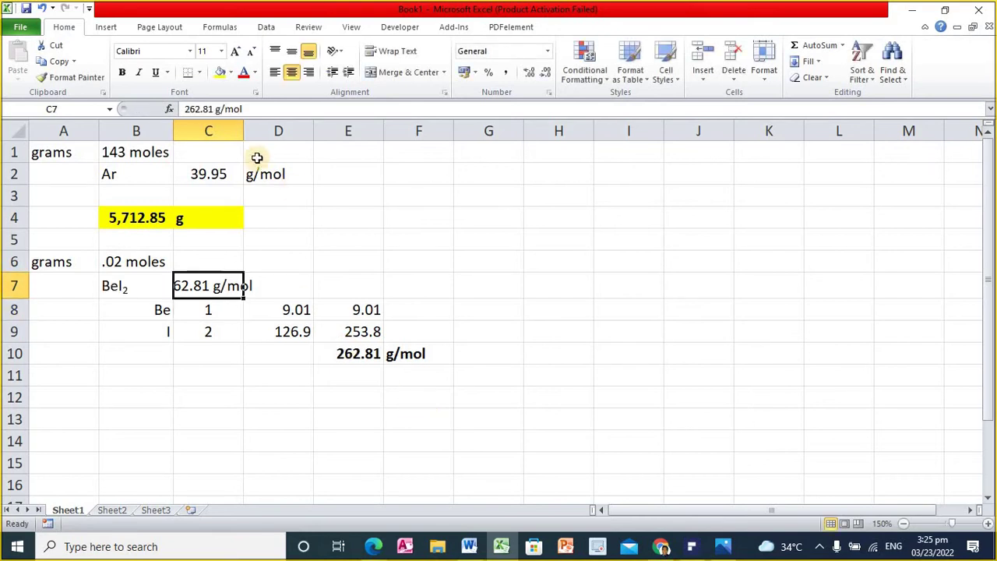
{"action": "double_click", "coordinate": [241, 133]}
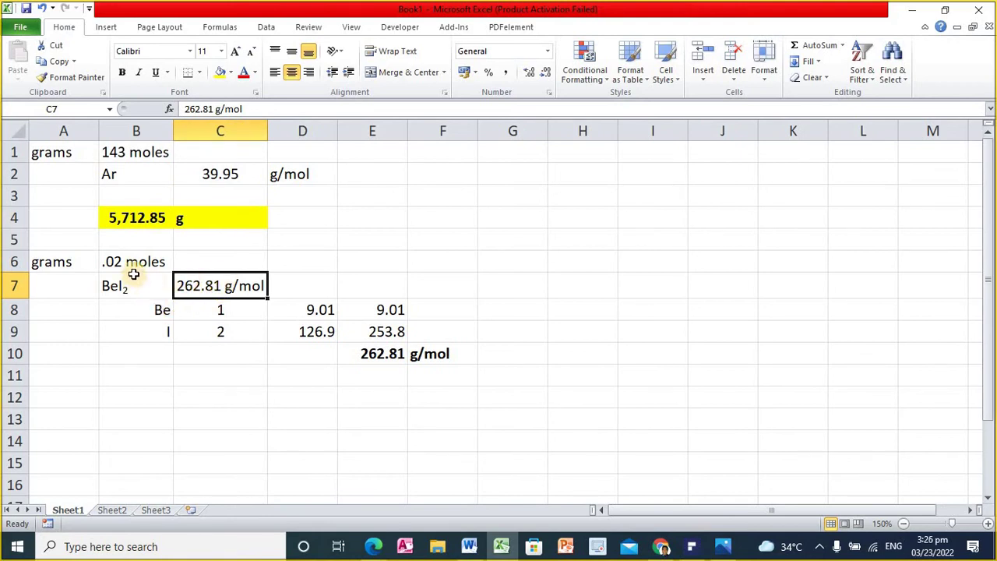
Enter the formula =.02*261.81 in cell B11 and make the cell bold
{"action": "left_click", "coordinate": [93, 373]}
{"action": "key", "text": "Right"}
{"action": "type", "text": "="}
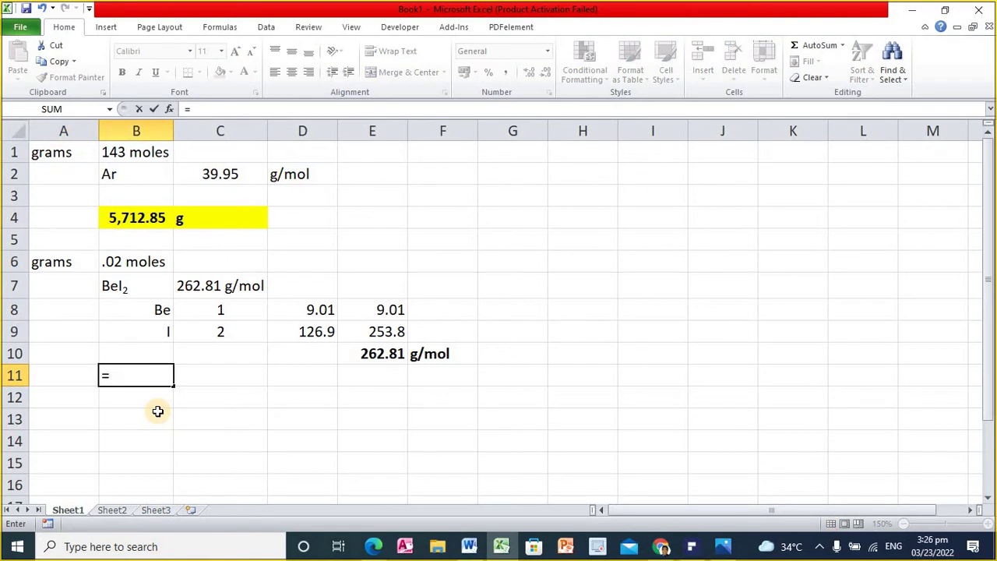
{"action": "type", "text": "."}
{"action": "type", "text": "02*261"}
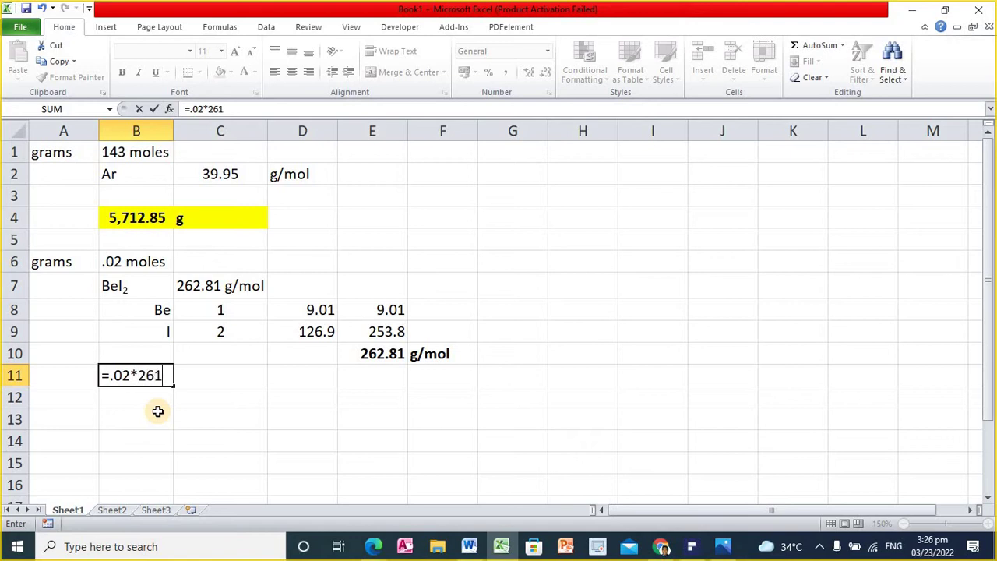
{"action": "type", "text": ".81"}
{"action": "key", "text": "Return"}
{"action": "key", "text": "Up"}
{"action": "key", "text": "ctrl+b"}
Enter the unit g in cell C11 and format it bold and left-aligned
{"action": "key", "text": "Right"}
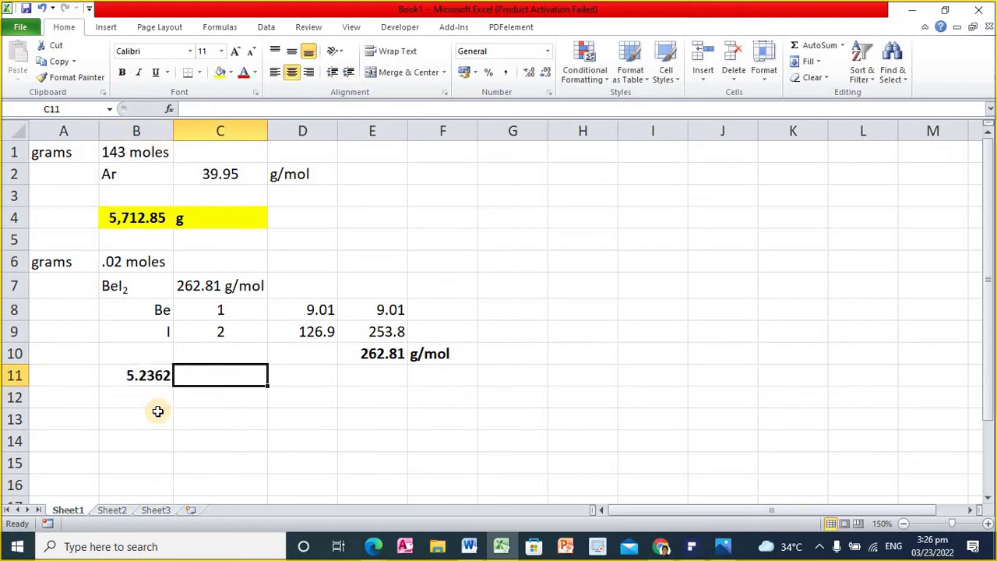
{"action": "type", "text": "g"}
{"action": "key", "text": "Return"}
{"action": "key", "text": "Up"}
{"action": "left_click", "coordinate": [122, 72]}
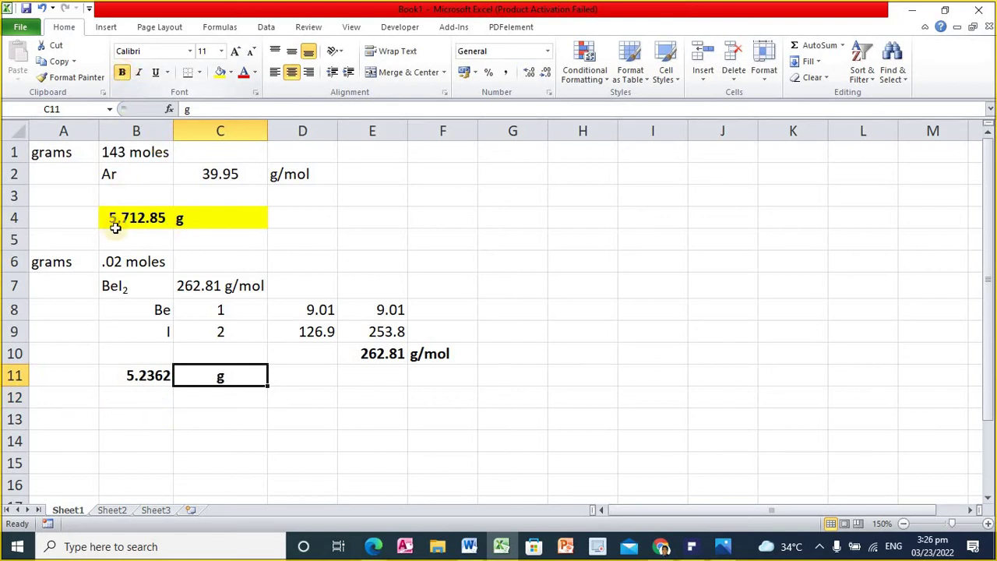
{"action": "left_click", "coordinate": [136, 372]}
{"action": "left_click", "coordinate": [183, 372], "text": "shift"}
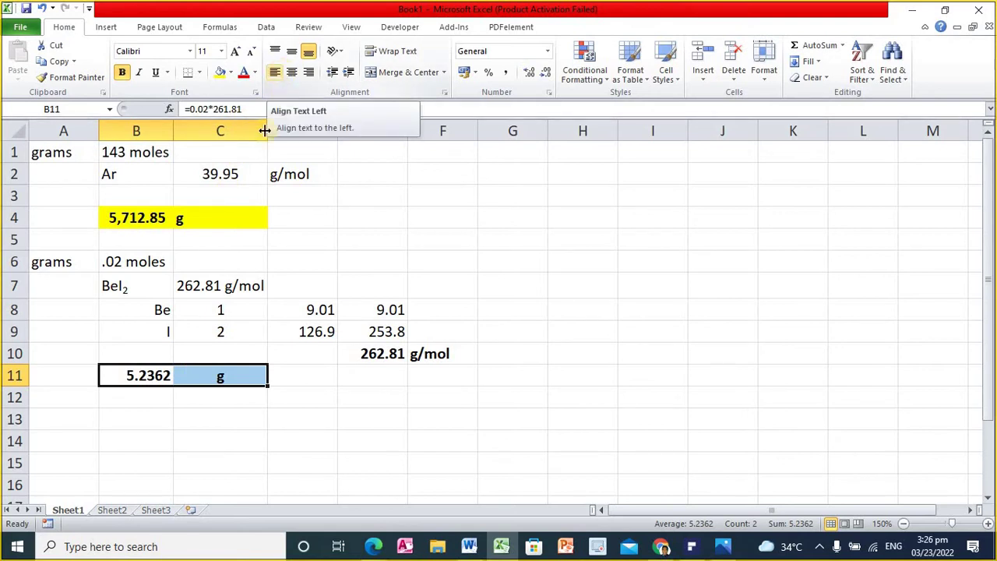
{"action": "left_click", "coordinate": [188, 374]}
{"action": "left_click", "coordinate": [275, 72]}
Reduce the gram result in cell B11 to two decimal places
{"action": "left_click_drag", "start_coordinate": [140, 374], "coordinate": [187, 374]}
{"action": "left_click", "coordinate": [145, 375]}
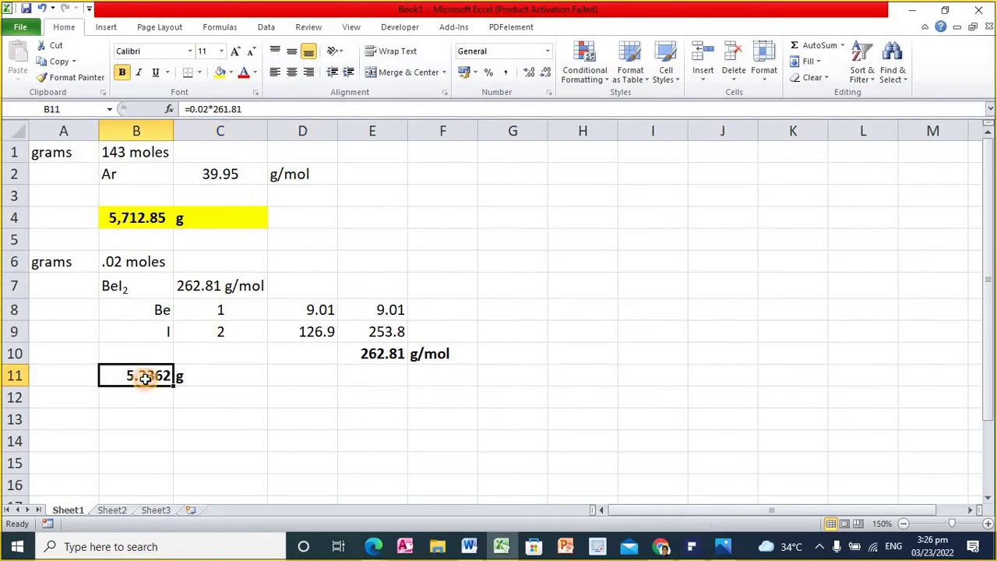
{"action": "left_click", "coordinate": [545, 77]}
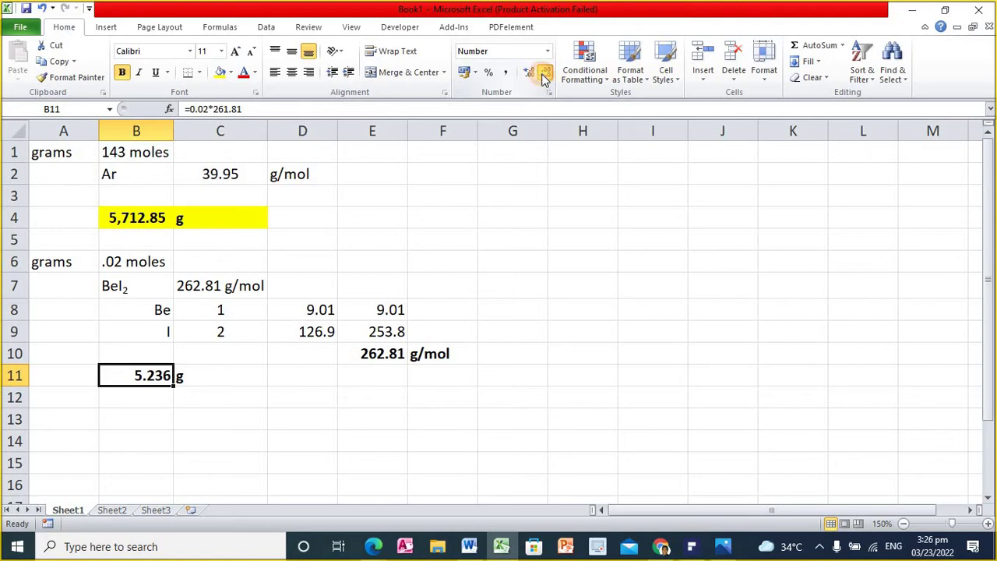
{"action": "left_click", "coordinate": [543, 76]}
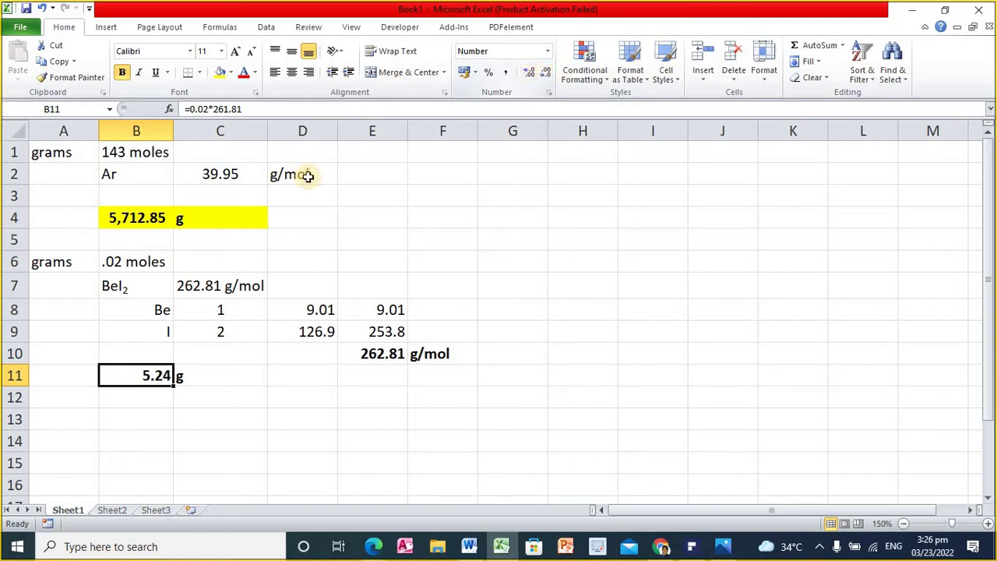
Highlight the BeI2 answer in cells B11:C11 with yellow fill
{"action": "left_click", "coordinate": [163, 420]}
{"action": "left_click", "coordinate": [156, 375]}
{"action": "left_click", "coordinate": [188, 372], "text": "shift"}
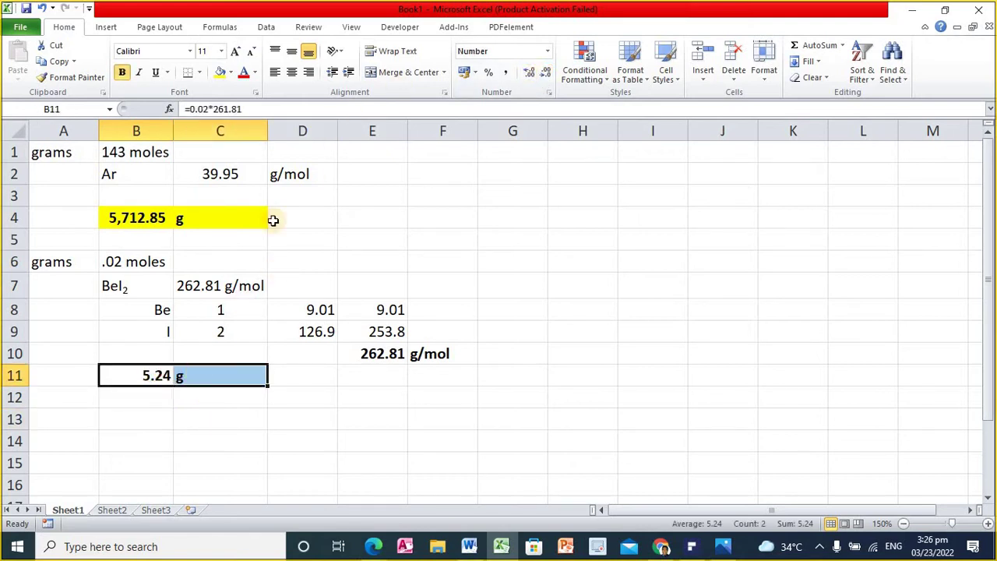
{"action": "left_click", "coordinate": [220, 72]}
Read question 2 in the Word module and enter moles in cell A13 of the Excel sheet
{"action": "left_click", "coordinate": [89, 411]}
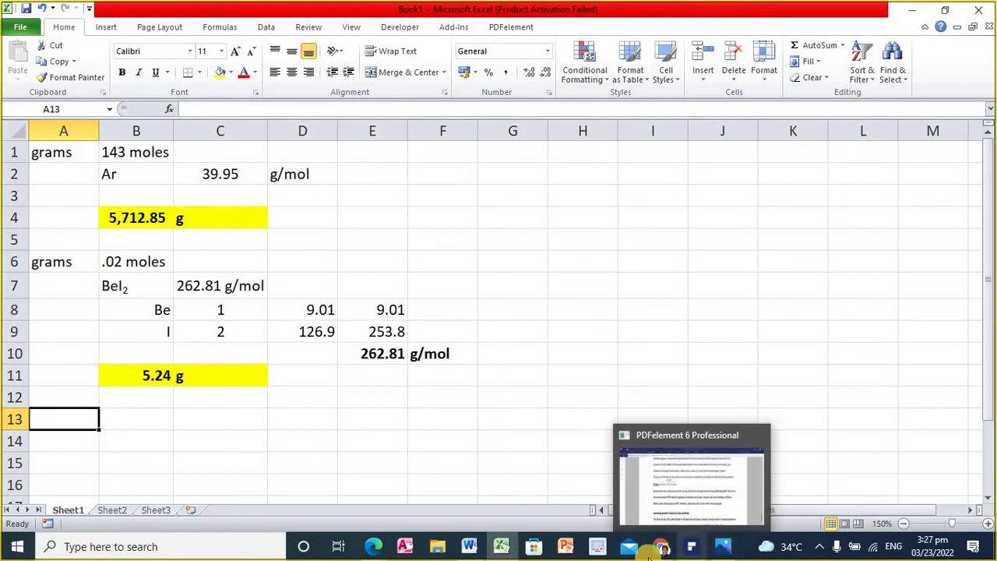
{"action": "left_click", "coordinate": [472, 545]}
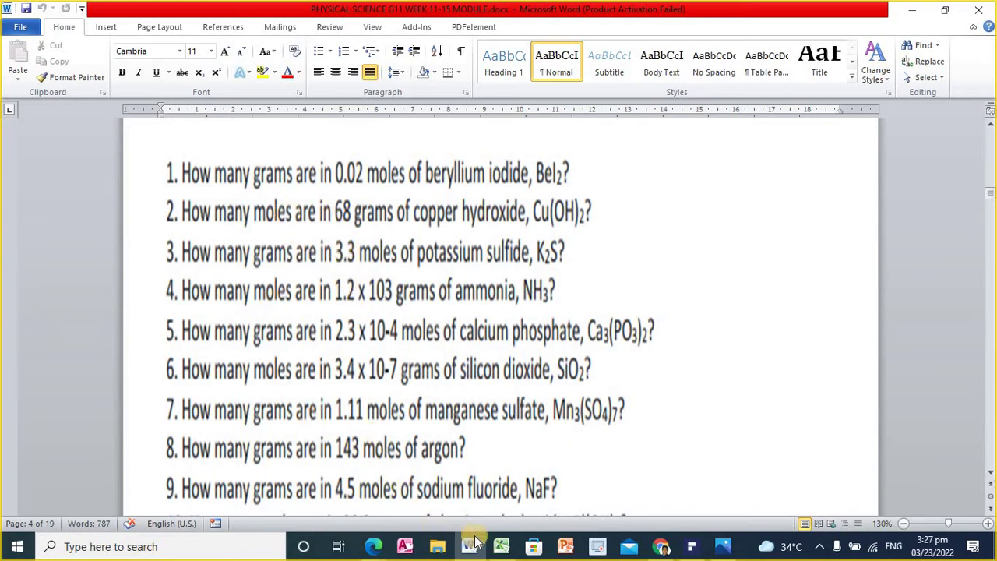
{"action": "left_click", "coordinate": [501, 547]}
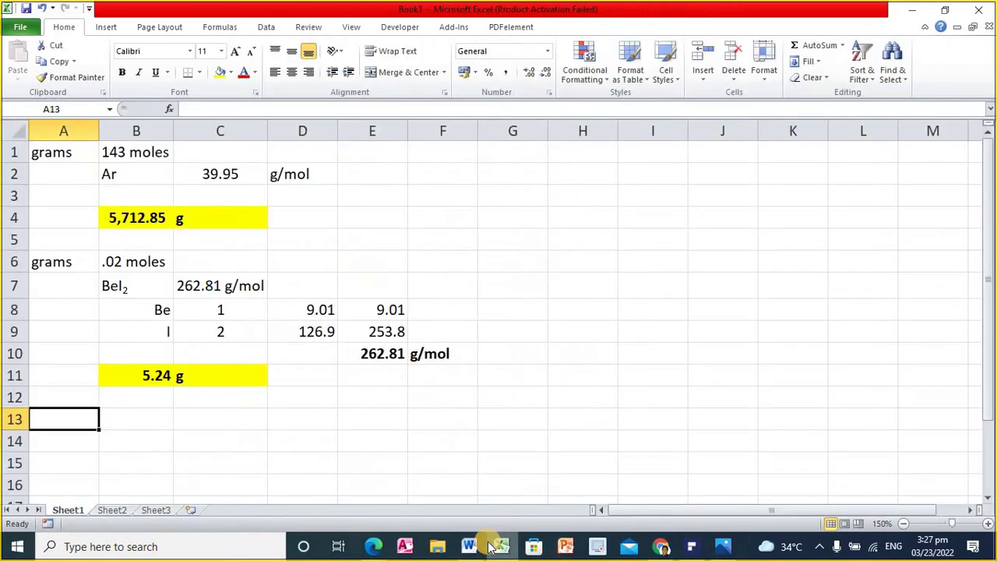
{"action": "type", "text": "moles"}
{"action": "key", "text": "Tab"}
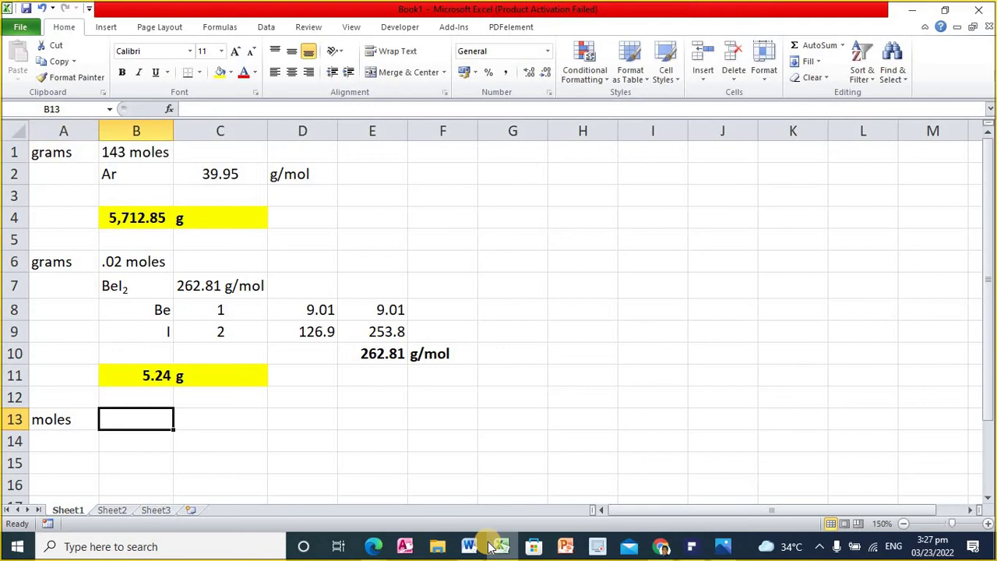
Check question 2's given mass in the Word module and enter 68 g in cell B13 of the Excel sheet
{"action": "left_click", "coordinate": [468, 546]}
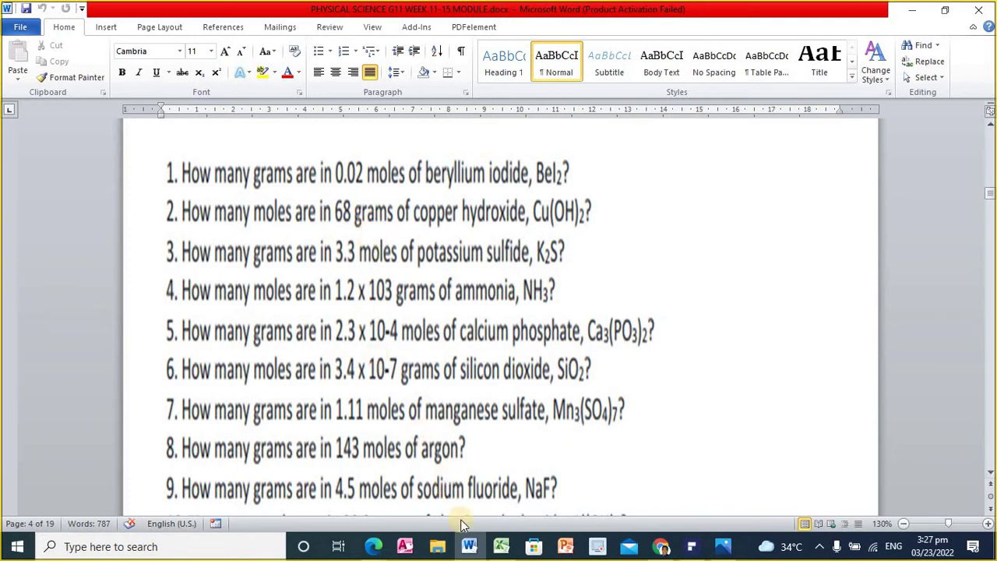
{"action": "left_click", "coordinate": [503, 548]}
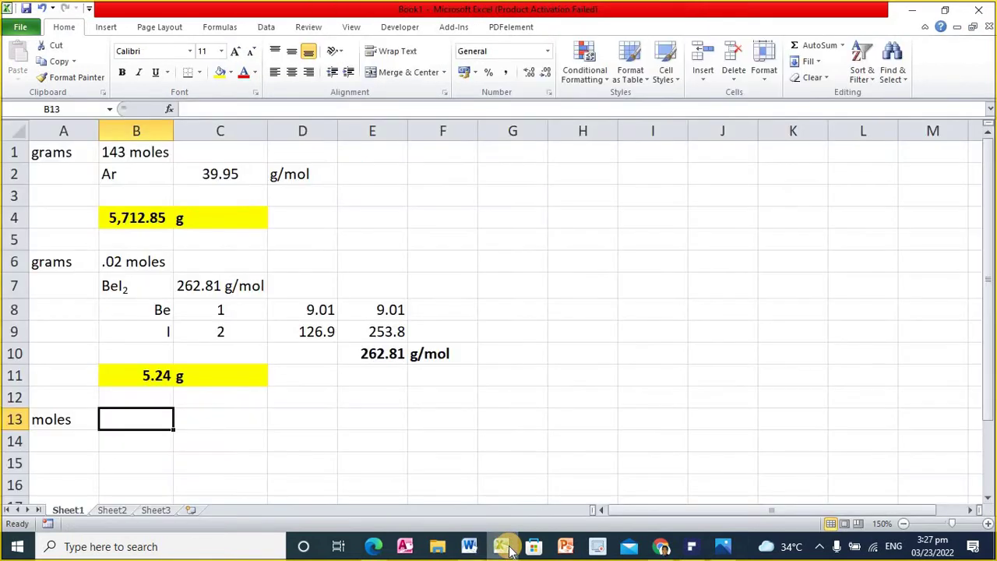
{"action": "type", "text": "68 g"}
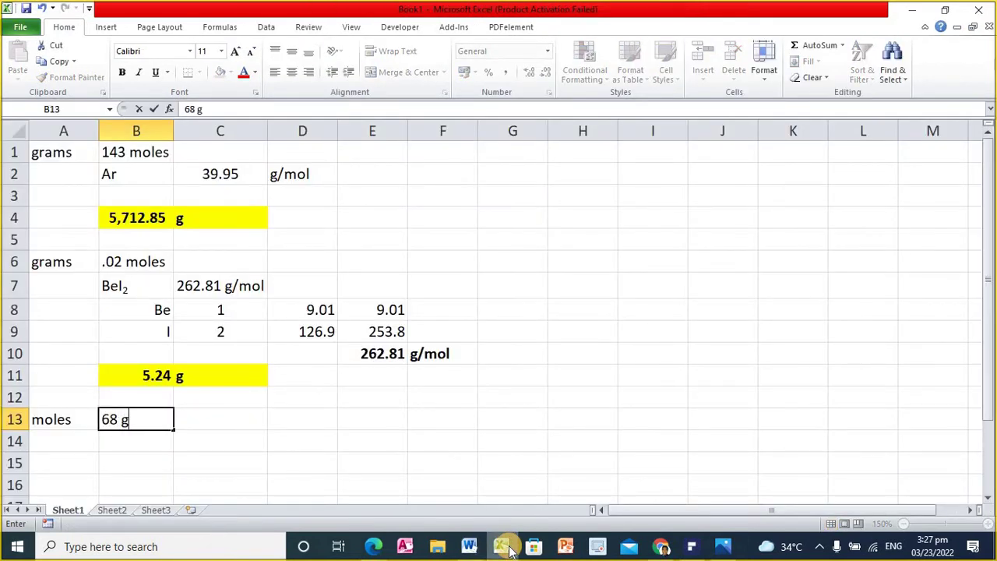
{"action": "key", "text": "Return"}
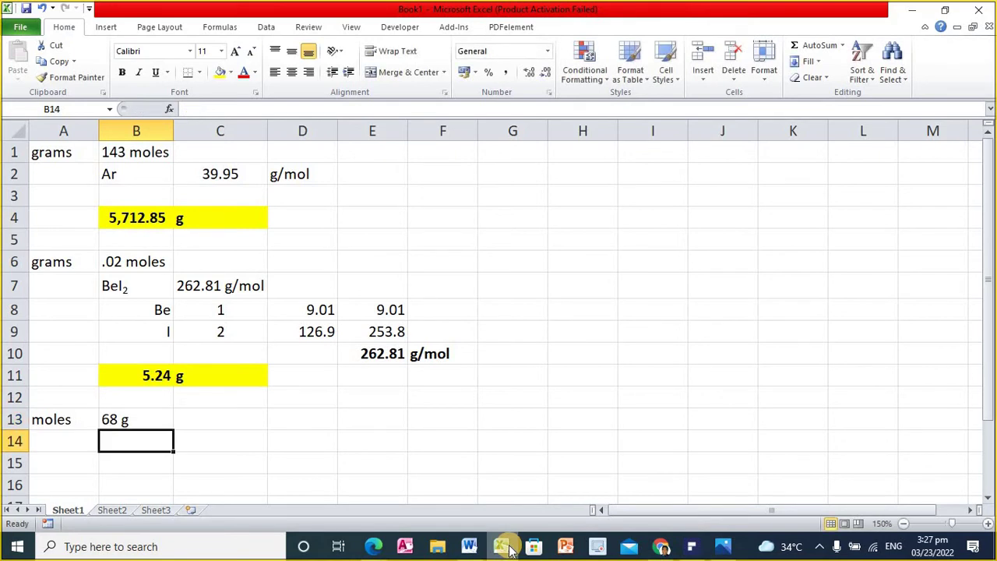
Check question 2's copper hydroxide formula in the Word module and enter Cu(OH)2 in cell B14 of the Excel sheet
{"action": "left_click", "coordinate": [470, 546]}
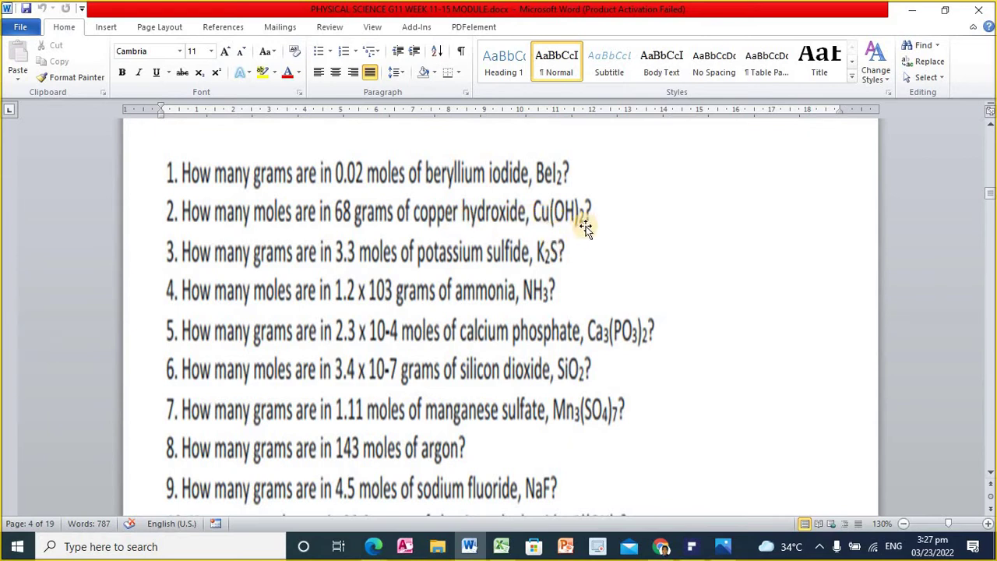
{"action": "left_click", "coordinate": [502, 546]}
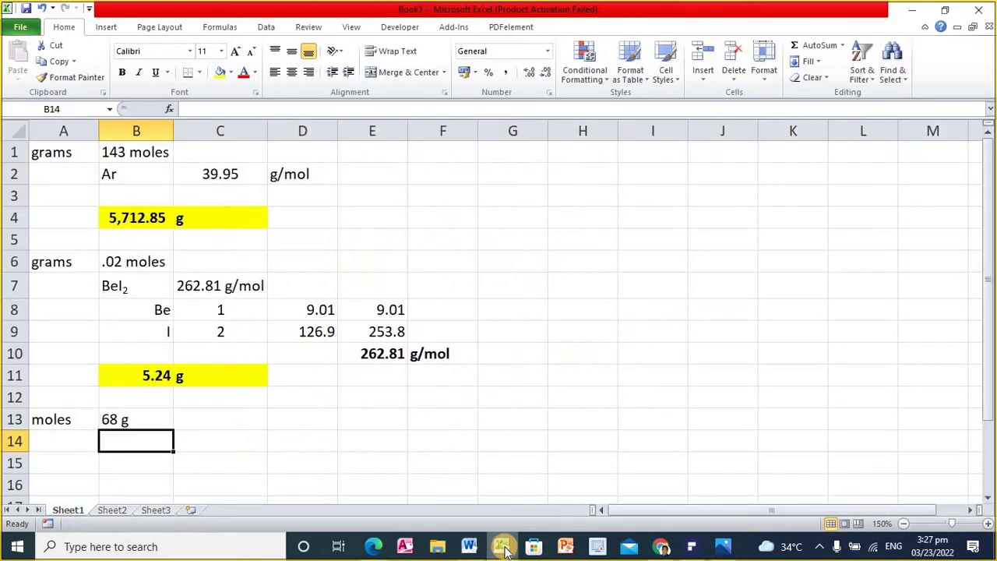
{"action": "type", "text": "Cu"}
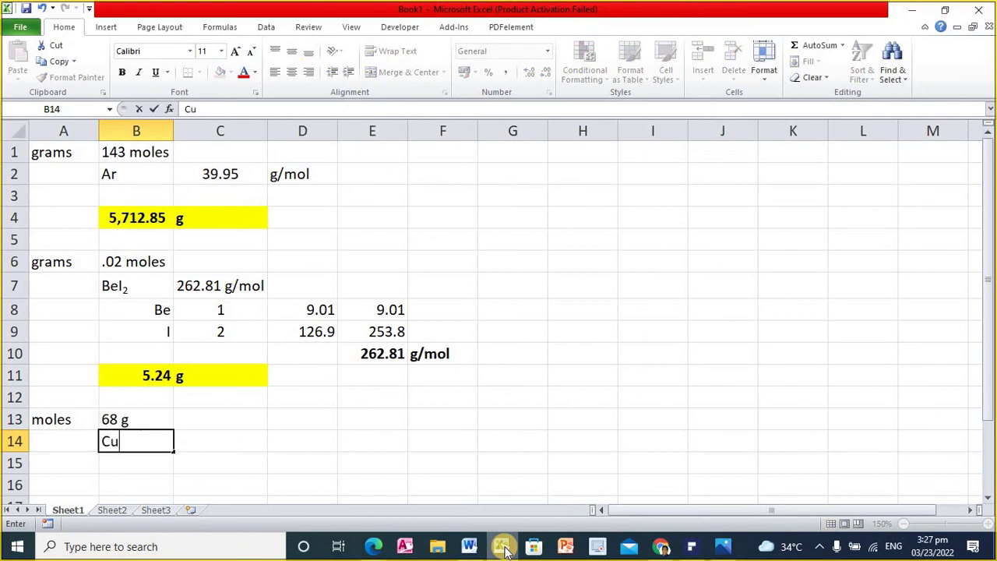
{"action": "type", "text": "(OH)2"}
{"action": "key", "text": "Return"}
{"action": "key", "text": "Up"}
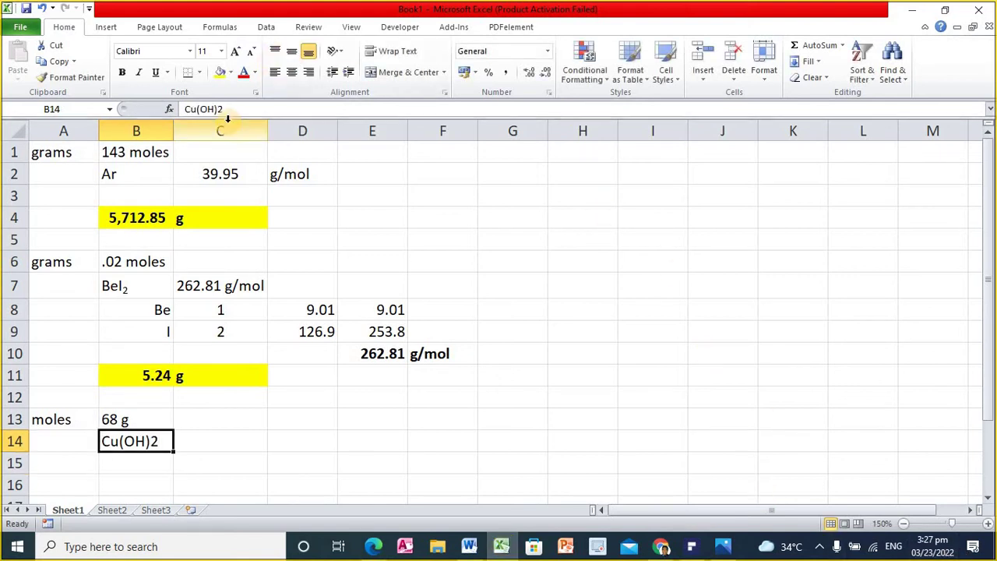
Format the final 2 of the Cu(OH)2 formula in cell B14 as subscript
{"action": "left_click_drag", "start_coordinate": [217, 109], "coordinate": [226, 109]}
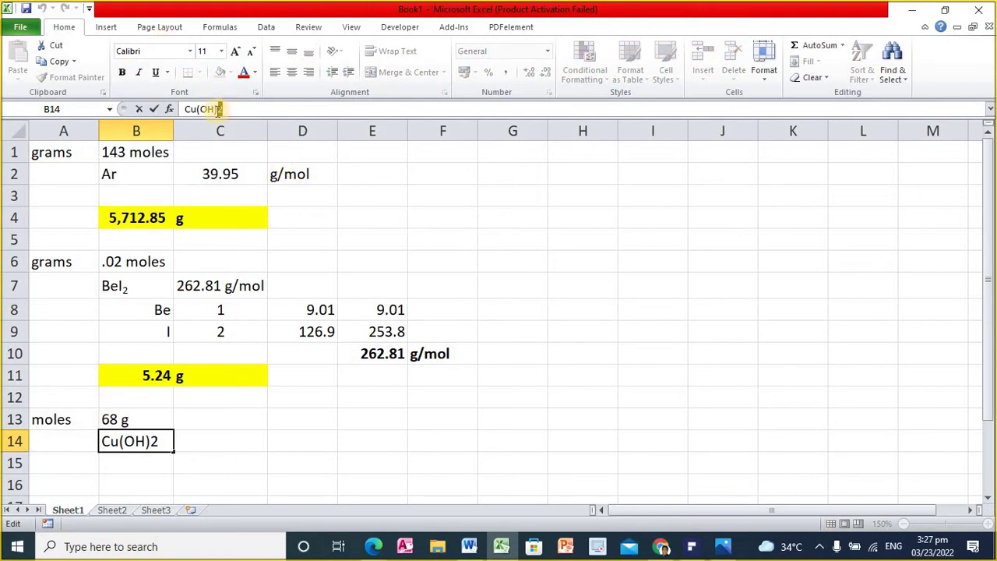
{"action": "right_click", "coordinate": [224, 108]}
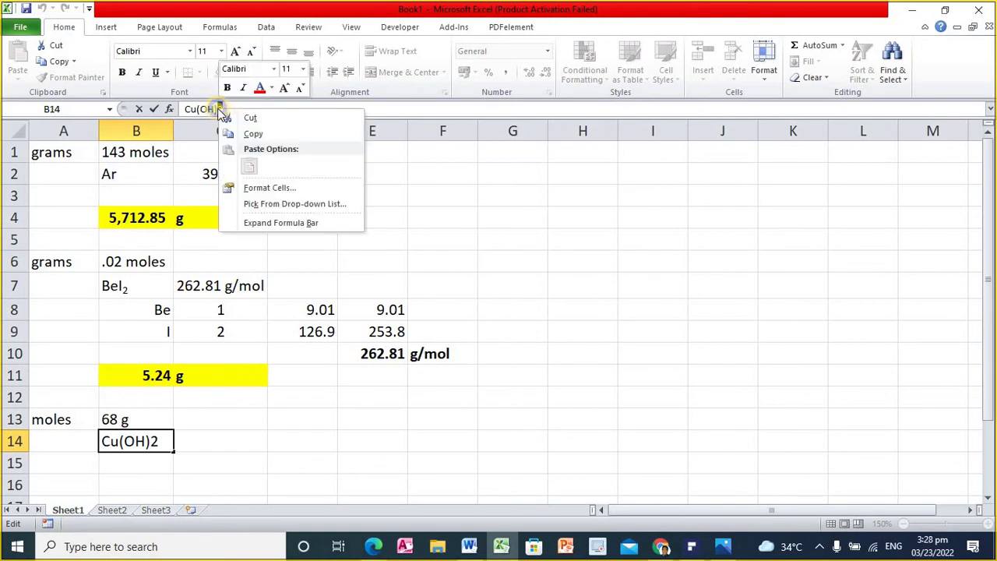
{"action": "left_click", "coordinate": [257, 188]}
{"action": "left_click", "coordinate": [118, 226]}
{"action": "left_click", "coordinate": [350, 335]}
{"action": "left_click", "coordinate": [165, 465]}
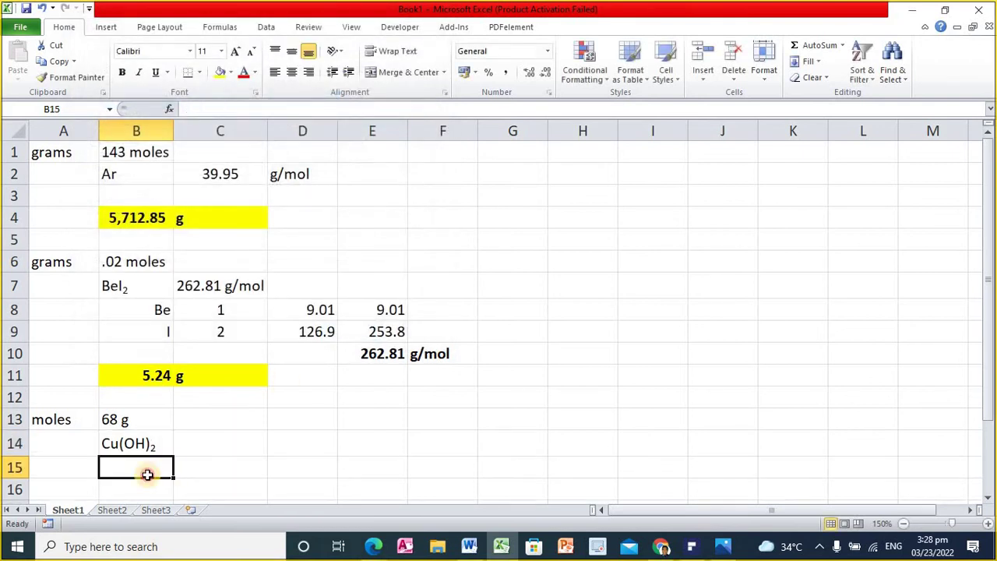
List the compound's elements Cu, O and H in cells B15, B16 and B17
{"action": "scroll", "coordinate": [195, 450], "scroll_direction": "down", "scroll_amount": 1}
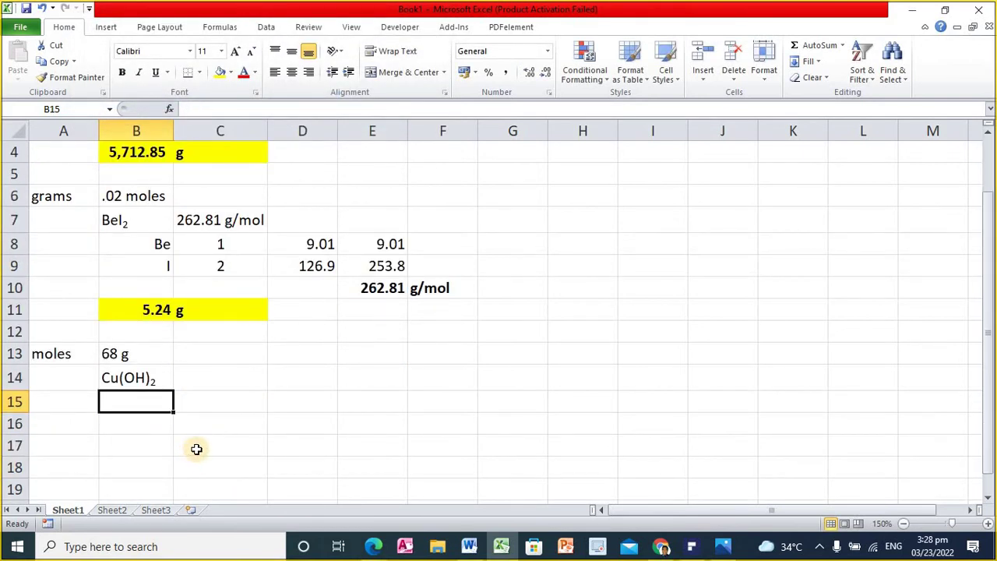
{"action": "left_click", "coordinate": [195, 220]}
{"action": "left_click", "coordinate": [125, 379]}
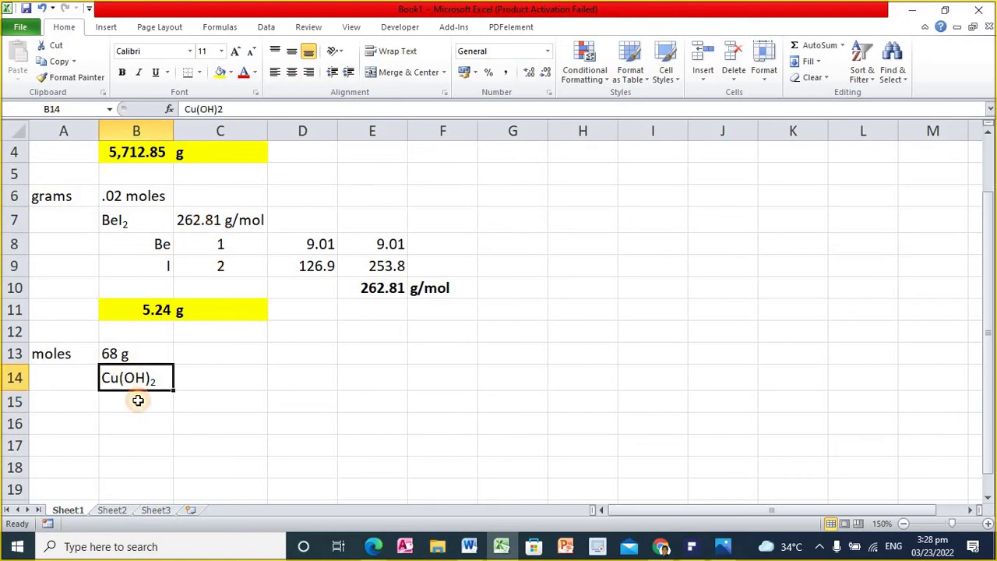
{"action": "left_click", "coordinate": [131, 398]}
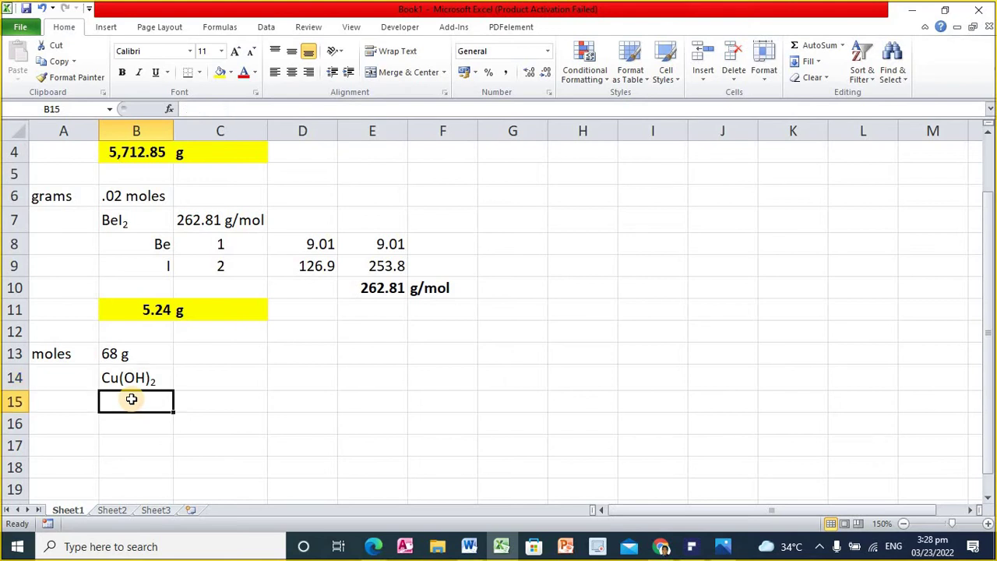
{"action": "scroll", "coordinate": [133, 400], "scroll_direction": "down", "scroll_amount": 1}
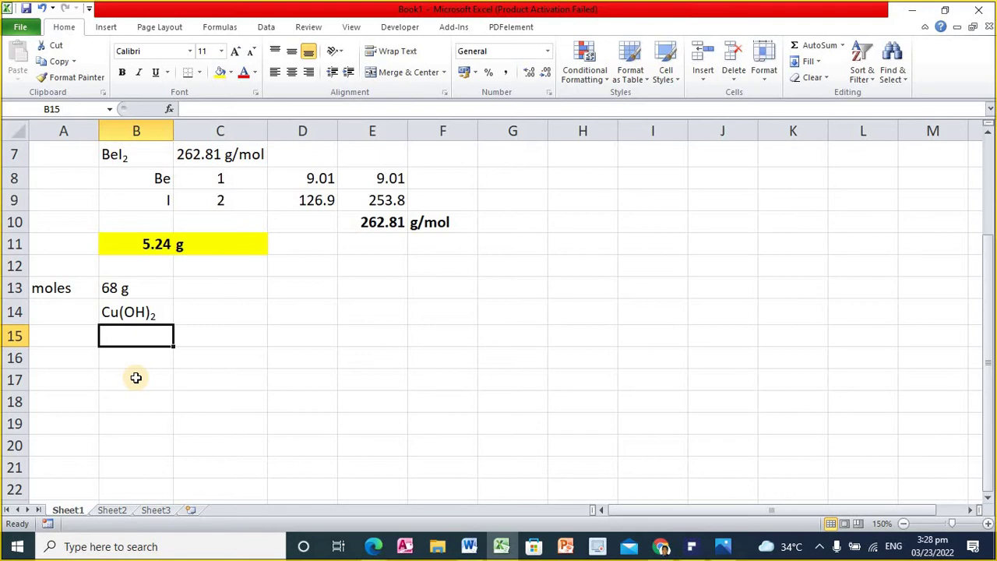
{"action": "type", "text": "C"}
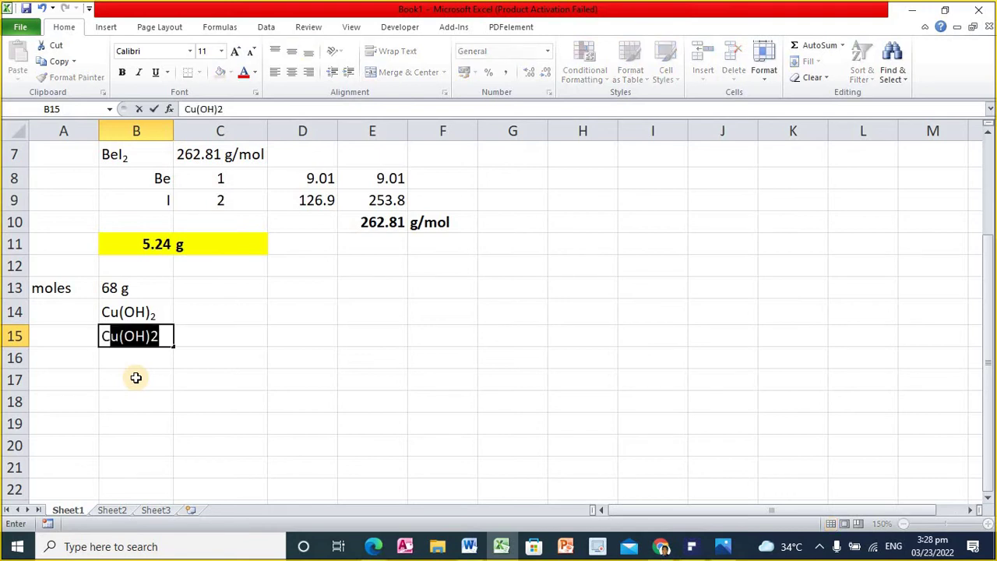
{"action": "type", "text": "u"}
{"action": "key", "text": "BackSpace"}
{"action": "key", "text": "Return"}
{"action": "type", "text": "O"}
{"action": "key", "text": "Return"}
{"action": "type", "text": "H"}
{"action": "key", "text": "Return"}
Right-align the element symbols in cells B15:B17
{"action": "key", "text": "Up"}
{"action": "key", "text": "Up"}
{"action": "key", "text": "Up"}
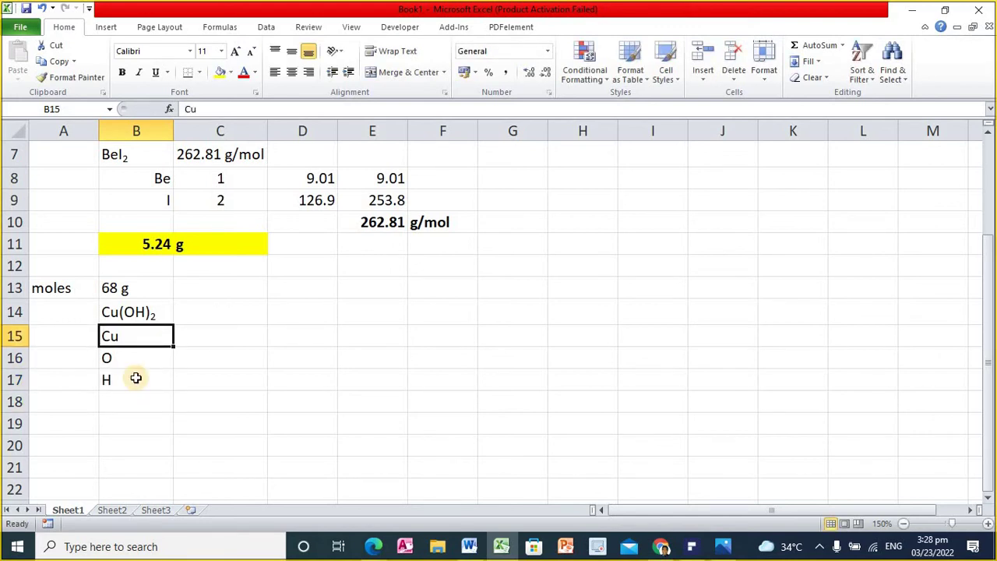
{"action": "key", "text": "shift+Down"}
{"action": "key", "text": "shift+Down"}
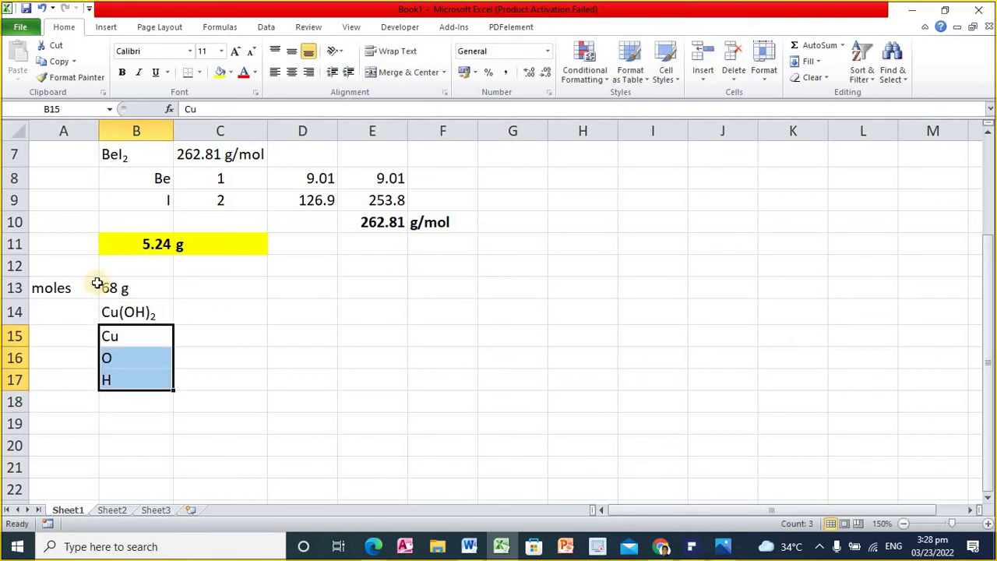
{"action": "left_click", "coordinate": [309, 71]}
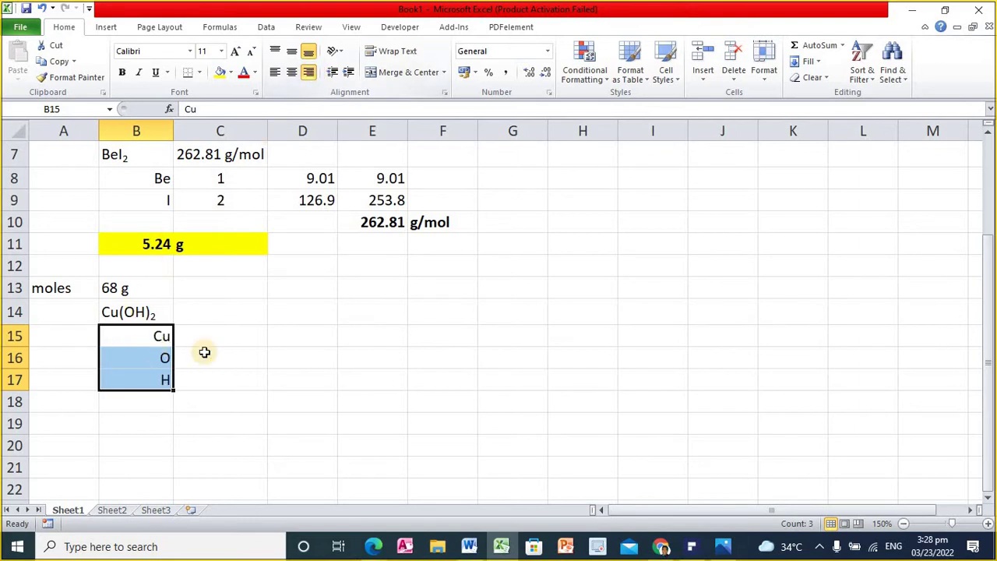
Enter 1 as the Cu atom count in cell C15, checking the Google Meet window in Edge before returning to Excel
{"action": "left_click", "coordinate": [224, 339]}
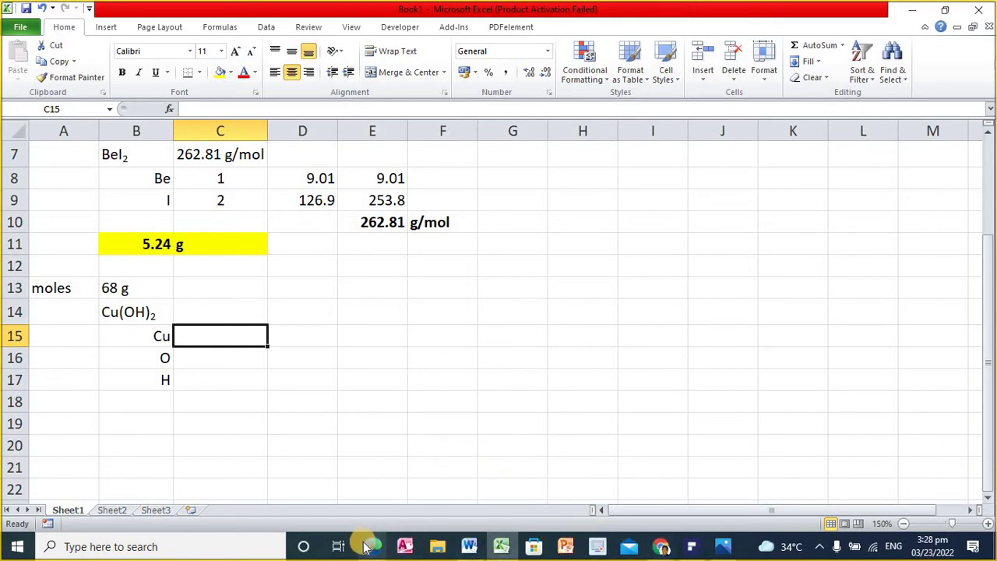
{"action": "type", "text": "1"}
{"action": "mouse_move", "coordinate": [374, 546]}
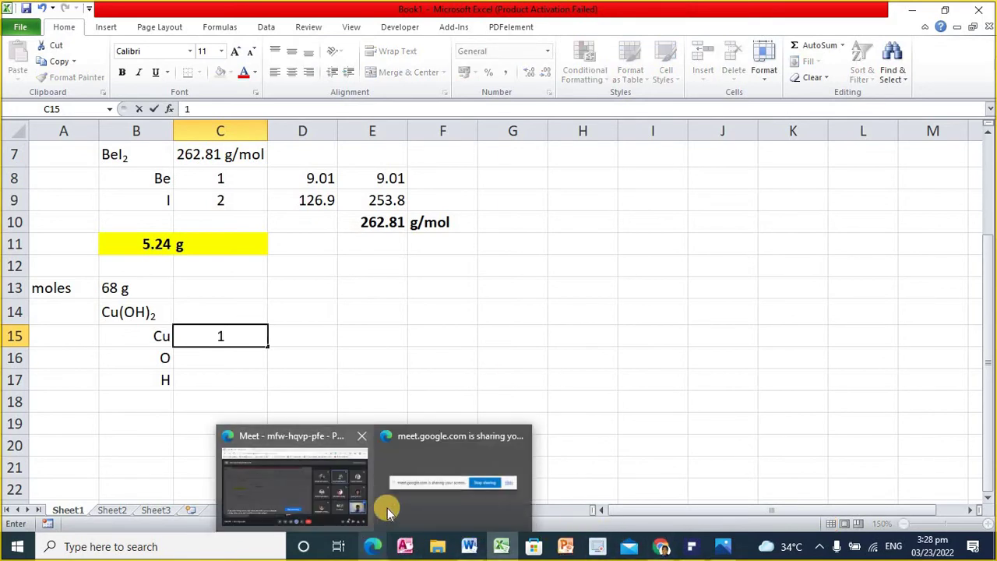
{"action": "left_click", "coordinate": [323, 496]}
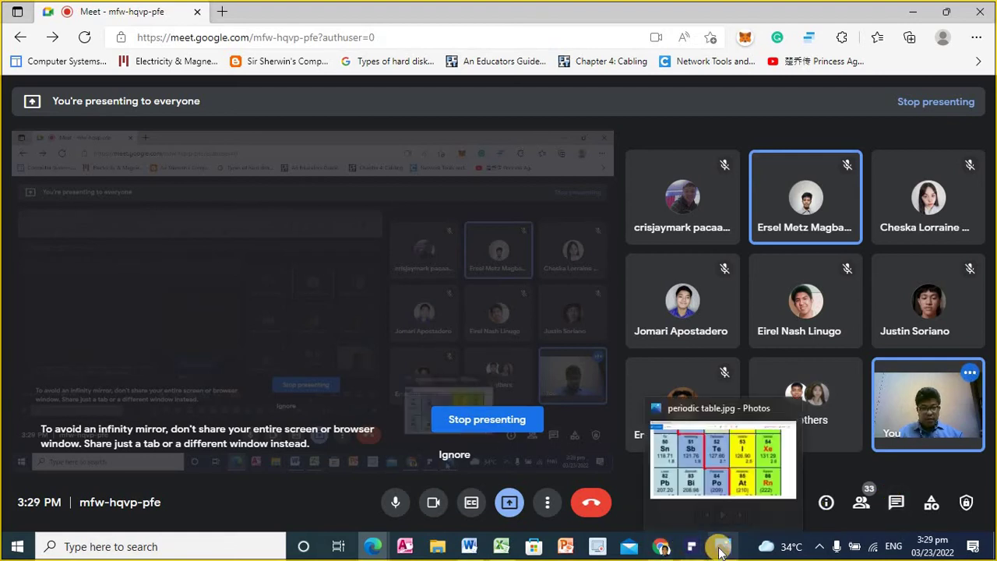
{"action": "left_click", "coordinate": [510, 549]}
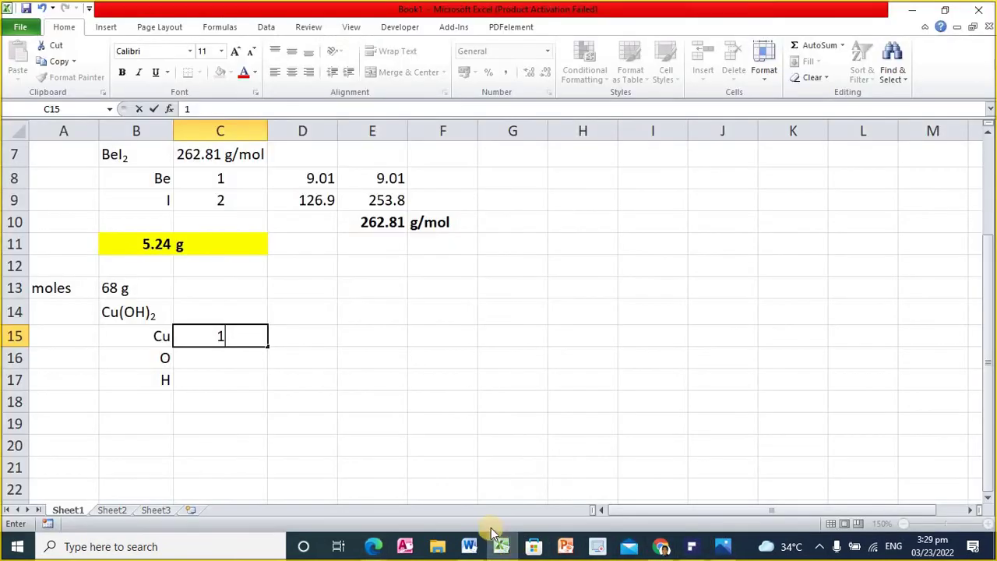
{"action": "left_click", "coordinate": [232, 364]}
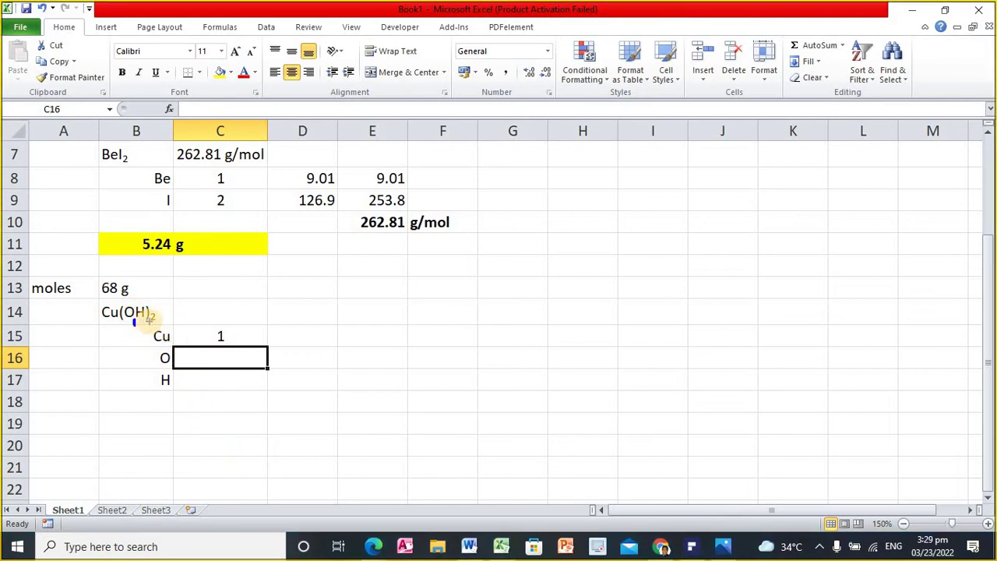
Trace the subscript's effect on O and H in the formula, clear the marks, and enter 2 in both C16 and C17
{"action": "mouse_move", "coordinate": [134, 324]}
{"action": "left_mouse_down"}
{"action": "mouse_move", "coordinate": [149, 289]}
{"action": "mouse_move", "coordinate": [163, 309]}
{"action": "left_mouse_up"}
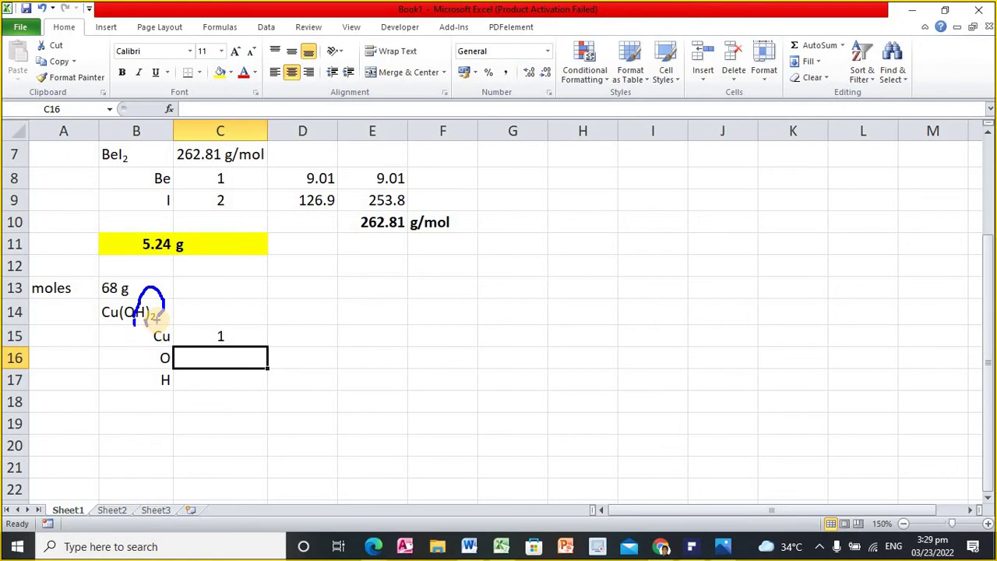
{"action": "left_click_drag", "start_coordinate": [139, 316], "coordinate": [158, 331]}
{"action": "key", "text": "Escape"}
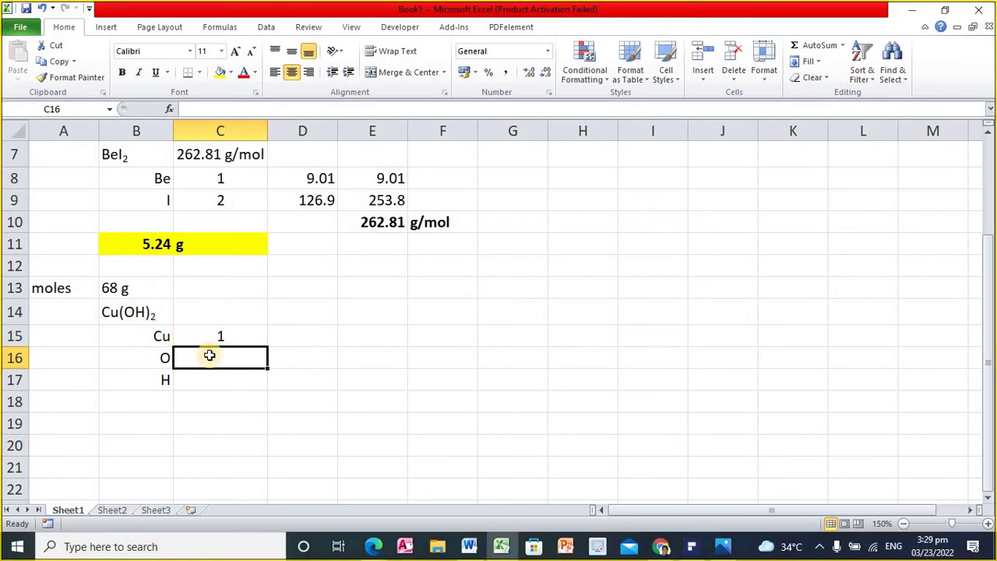
{"action": "type", "text": "1"}
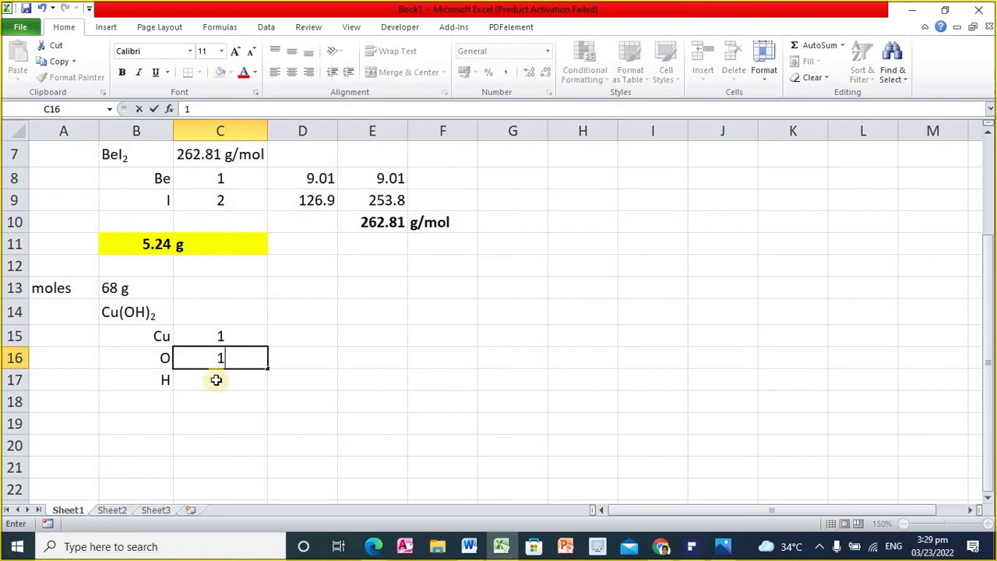
{"action": "key", "text": "Return"}
{"action": "type", "text": "2"}
{"action": "key", "text": "Tab"}
{"action": "key", "text": "Up"}
{"action": "key", "text": "Up"}
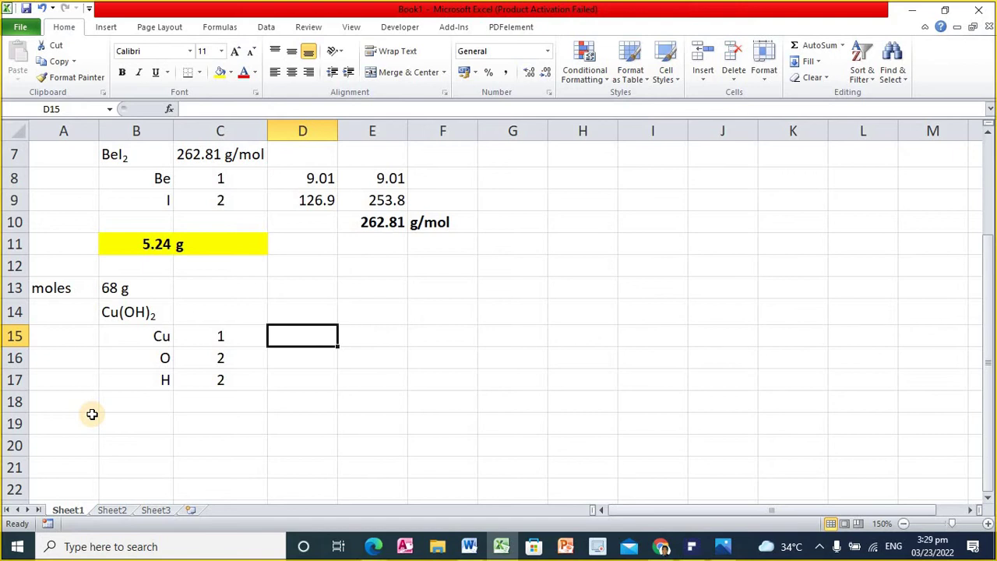
{"action": "key", "text": "Left"}
{"action": "key", "text": "Left"}
{"action": "key", "text": "Right"}
{"action": "key", "text": "Down"}
{"action": "key", "text": "Down"}
{"action": "key", "text": "Down"}
{"action": "key", "text": "Right"}
{"action": "key", "text": "Up"}
{"action": "key", "text": "Up"}
{"action": "key", "text": "Up"}
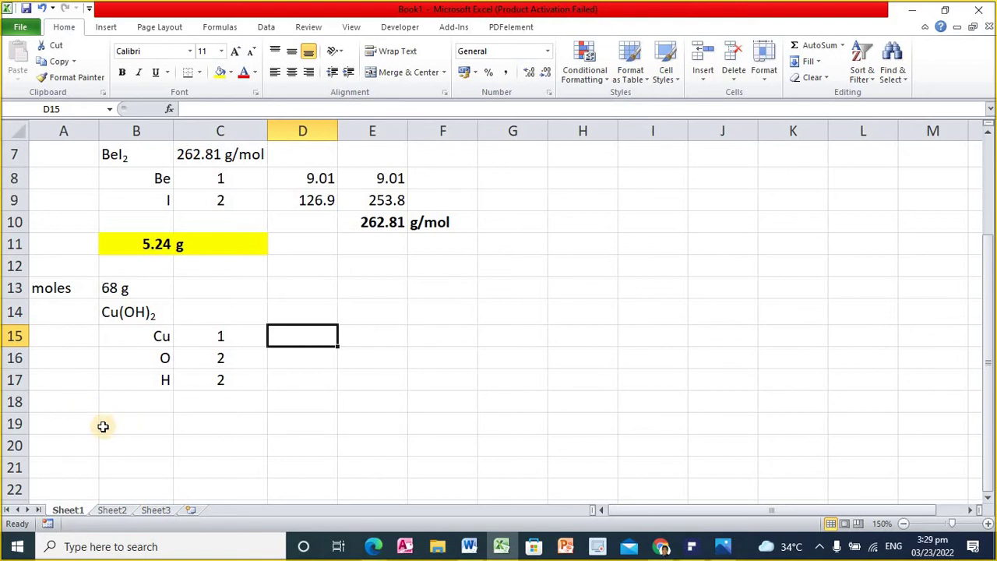
Look up copper's atomic mass in the periodic table image in Photos and enter 63.55 in cell D15 of the Excel sheet
{"action": "left_click", "coordinate": [718, 548]}
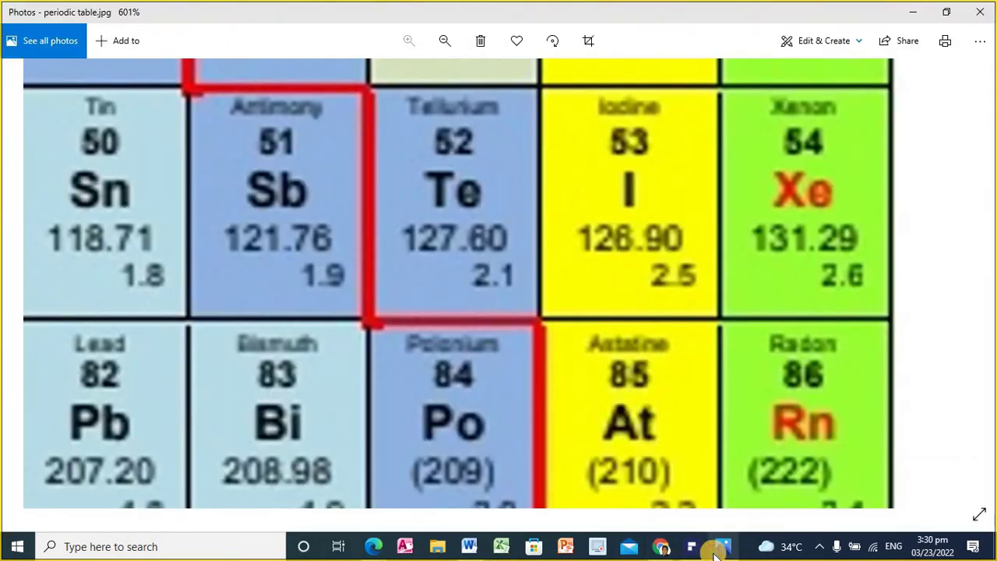
{"action": "scroll", "coordinate": [475, 299], "scroll_direction": "down", "scroll_amount": 3}
{"action": "left_click_drag", "start_coordinate": [371, 289], "coordinate": [787, 436]}
{"action": "scroll", "coordinate": [444, 232], "scroll_direction": "up", "scroll_amount": 4}
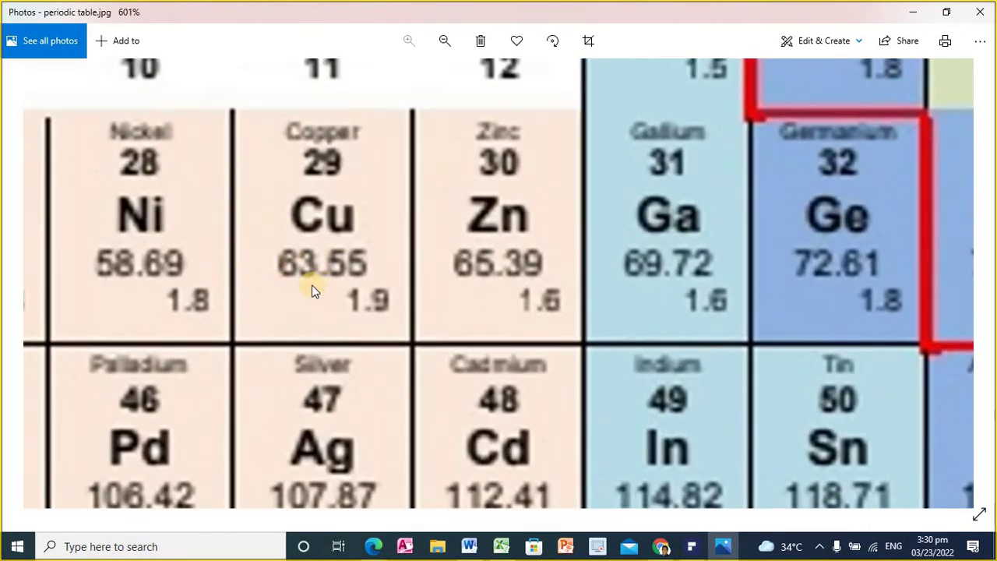
{"action": "mouse_move", "coordinate": [360, 233]}
{"action": "left_mouse_down"}
{"action": "mouse_move", "coordinate": [278, 241]}
{"action": "mouse_move", "coordinate": [267, 283]}
{"action": "mouse_move", "coordinate": [374, 270]}
{"action": "mouse_move", "coordinate": [361, 232]}
{"action": "left_mouse_up"}
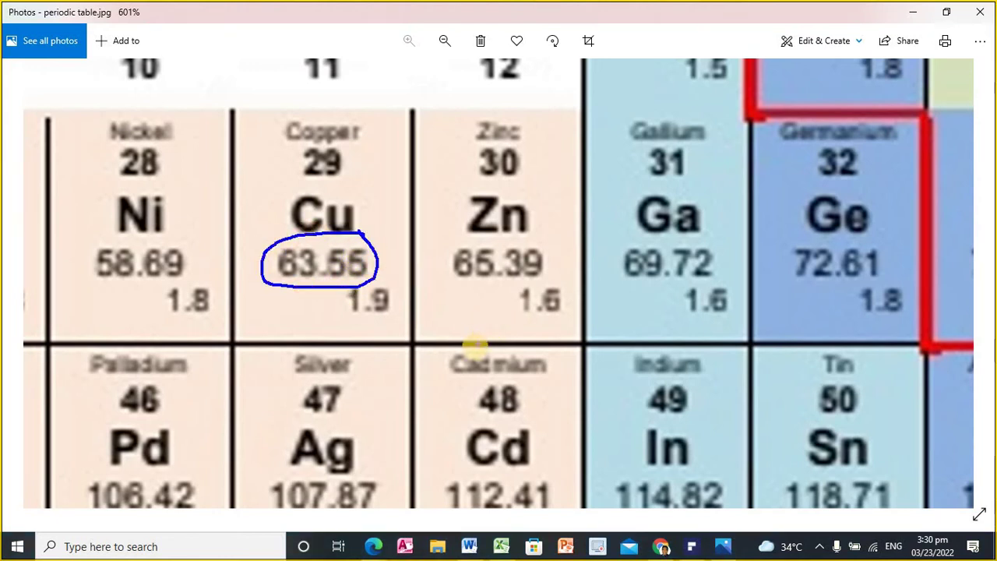
{"action": "key", "text": "Escape"}
{"action": "left_click", "coordinate": [503, 547]}
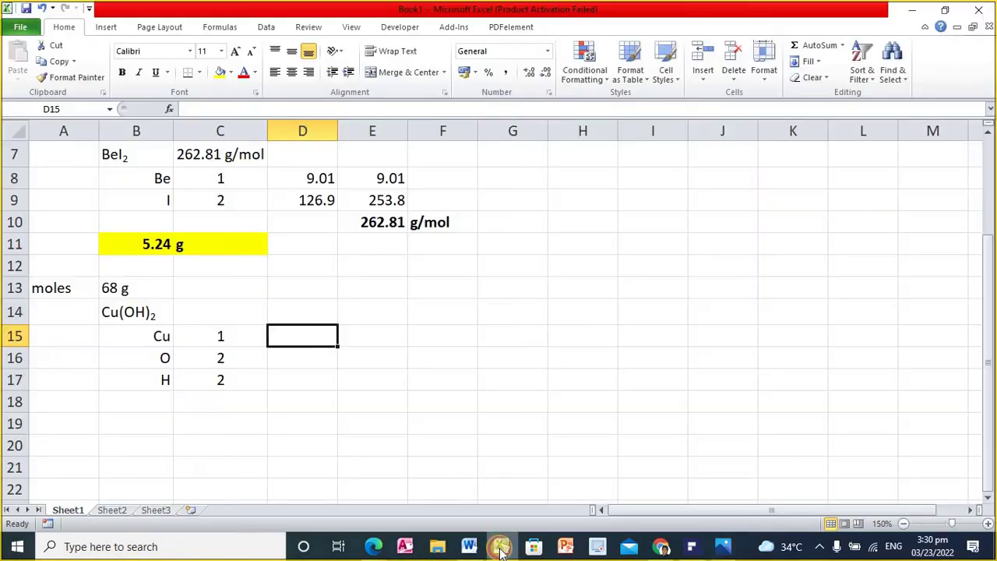
{"action": "type", "text": "63.55"}
{"action": "key", "text": "Return"}
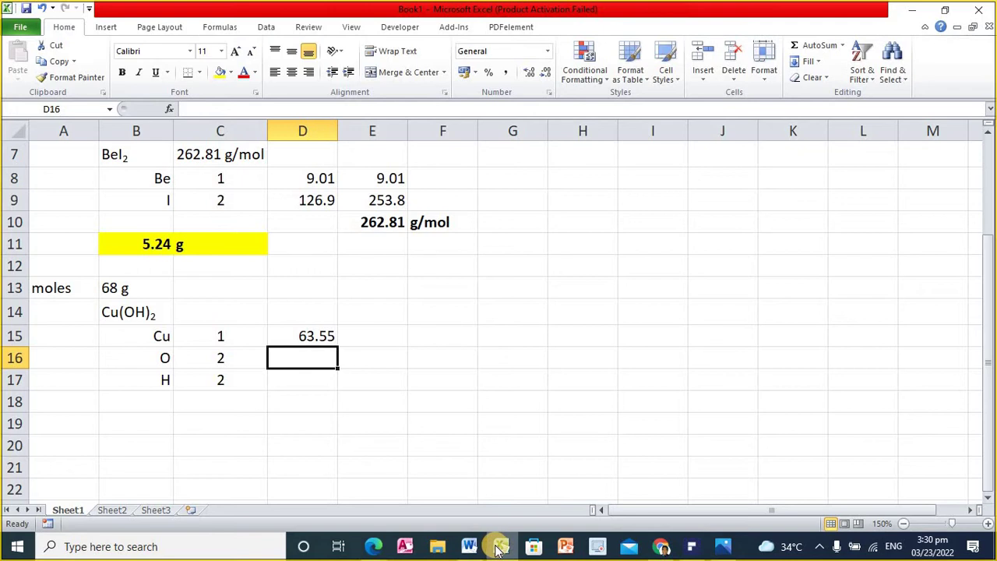
Look up oxygen's atomic mass in the periodic table image in Photos and enter 16 in cell D16 of the Excel sheet
{"action": "left_click", "coordinate": [723, 546]}
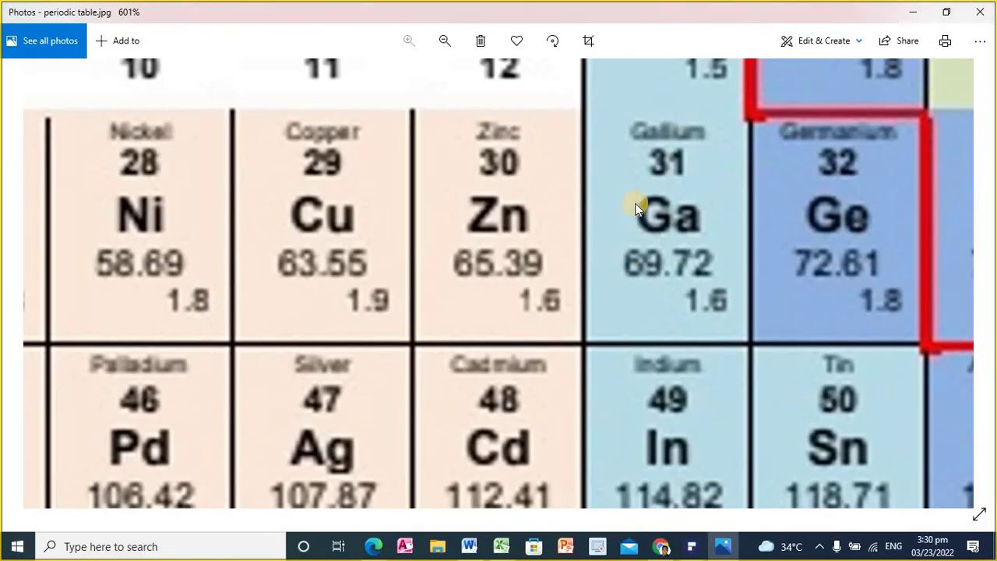
{"action": "scroll", "coordinate": [632, 225], "scroll_direction": "up", "scroll_amount": 5}
{"action": "scroll", "coordinate": [632, 226], "scroll_direction": "right", "scroll_amount": 8}
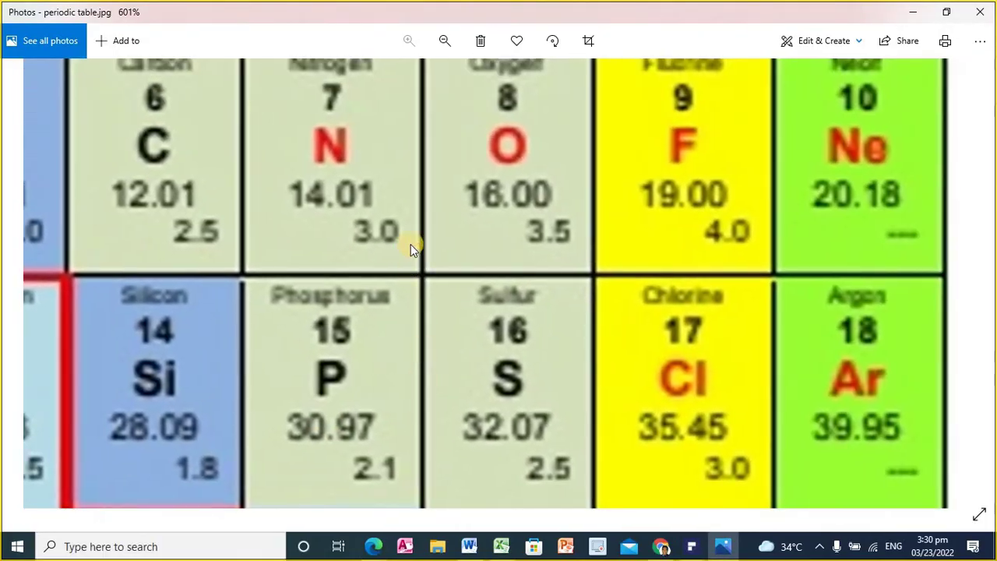
{"action": "left_click", "coordinate": [469, 546]}
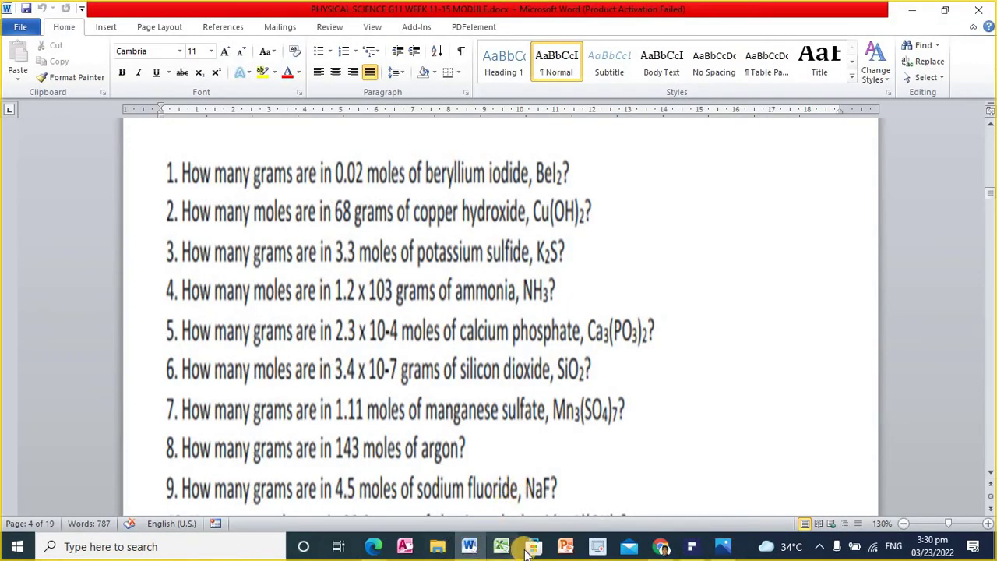
{"action": "left_click", "coordinate": [501, 547]}
{"action": "type", "text": "16"}
{"action": "key", "text": "Return"}
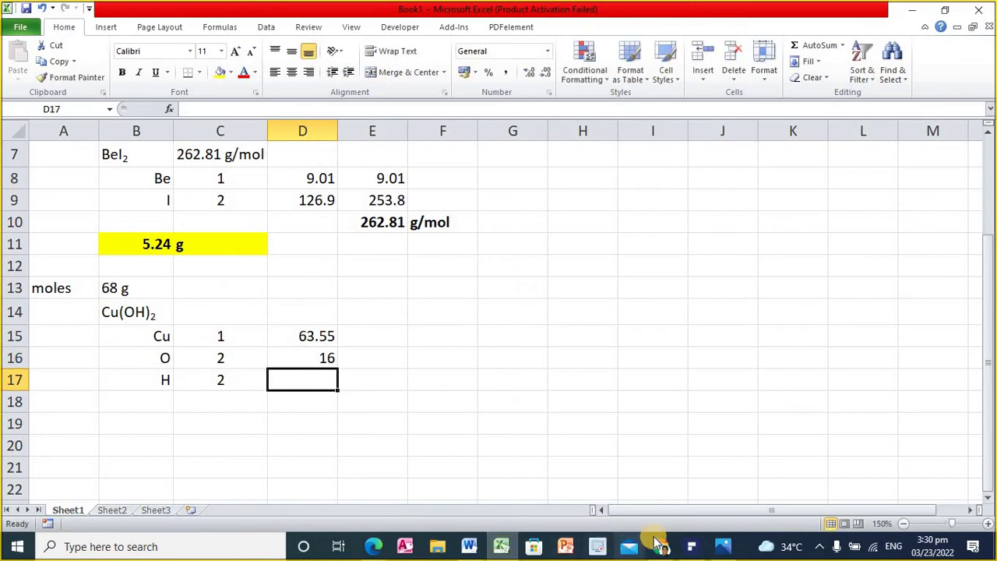
Look up hydrogen's atomic mass in the periodic table image in Photos and enter 1.01 in cell D17 of the Excel sheet
{"action": "left_click", "coordinate": [723, 546]}
{"action": "scroll", "coordinate": [445, 226], "scroll_direction": "left", "scroll_amount": 10}
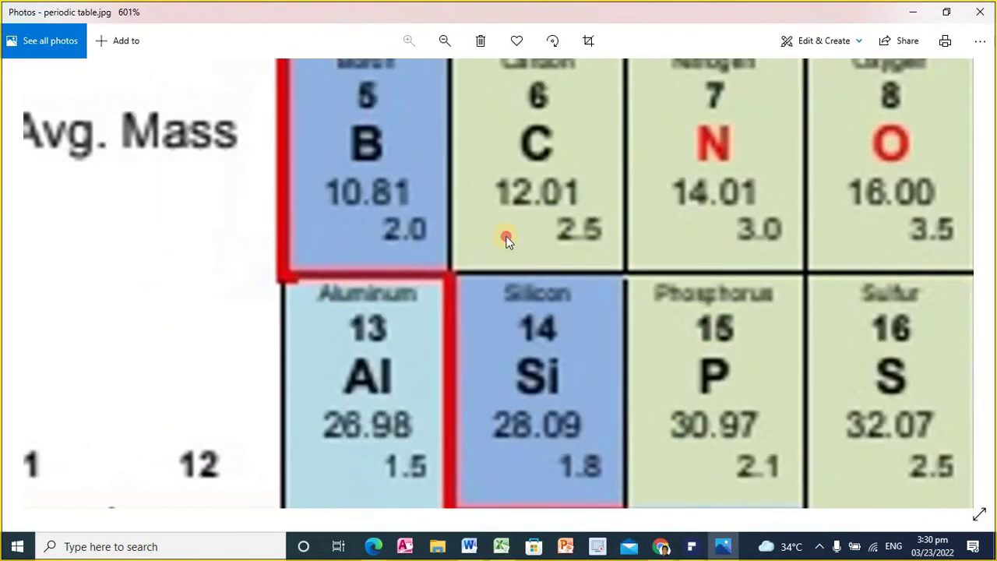
{"action": "scroll", "coordinate": [333, 234], "scroll_direction": "left", "scroll_amount": 10}
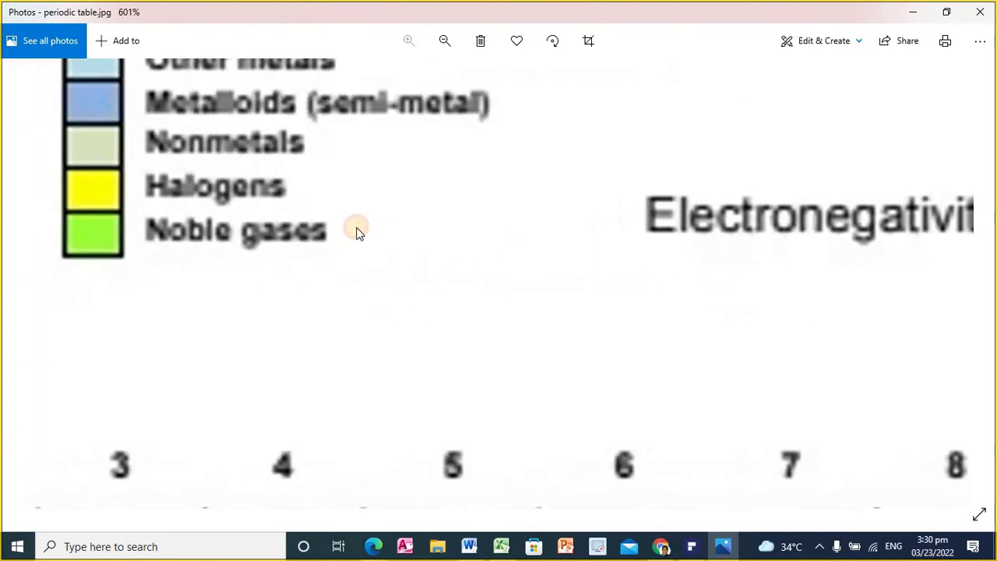
{"action": "scroll", "coordinate": [223, 322], "scroll_direction": "up", "scroll_amount": 5}
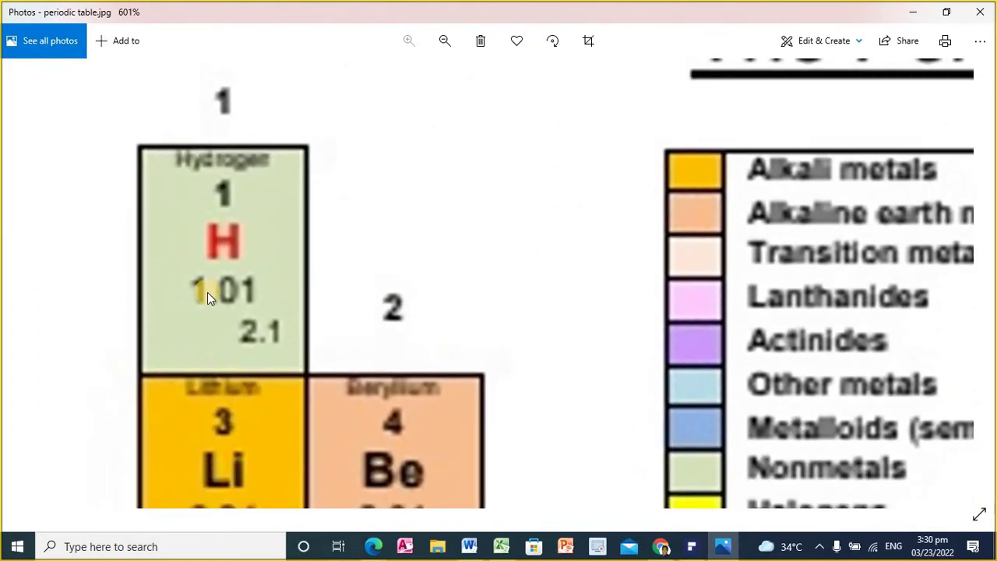
{"action": "mouse_move", "coordinate": [253, 251]}
{"action": "left_mouse_down"}
{"action": "mouse_move", "coordinate": [168, 247]}
{"action": "mouse_move", "coordinate": [232, 299]}
{"action": "mouse_move", "coordinate": [261, 240]}
{"action": "left_mouse_up"}
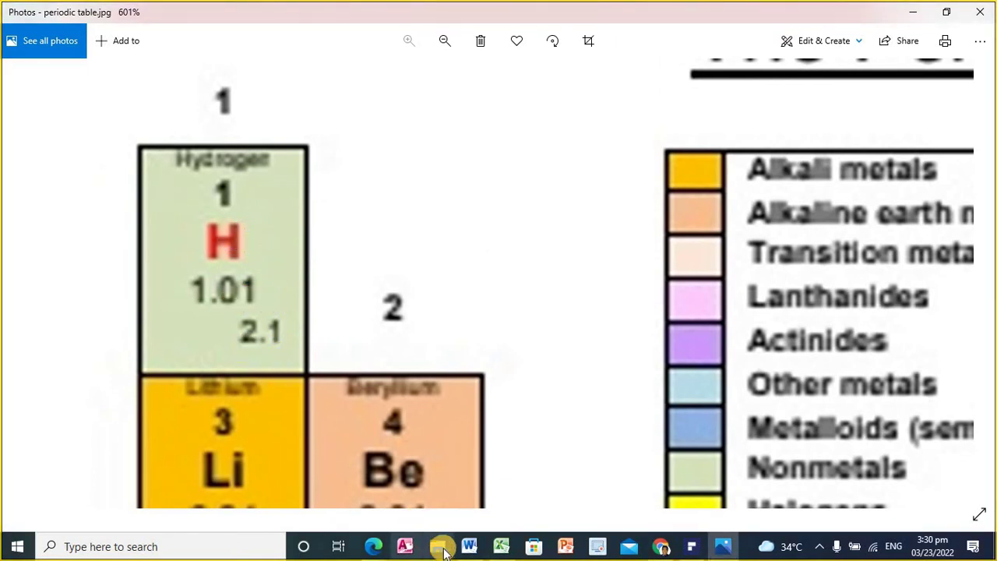
{"action": "left_click", "coordinate": [501, 545]}
{"action": "type", "text": "1.01"}
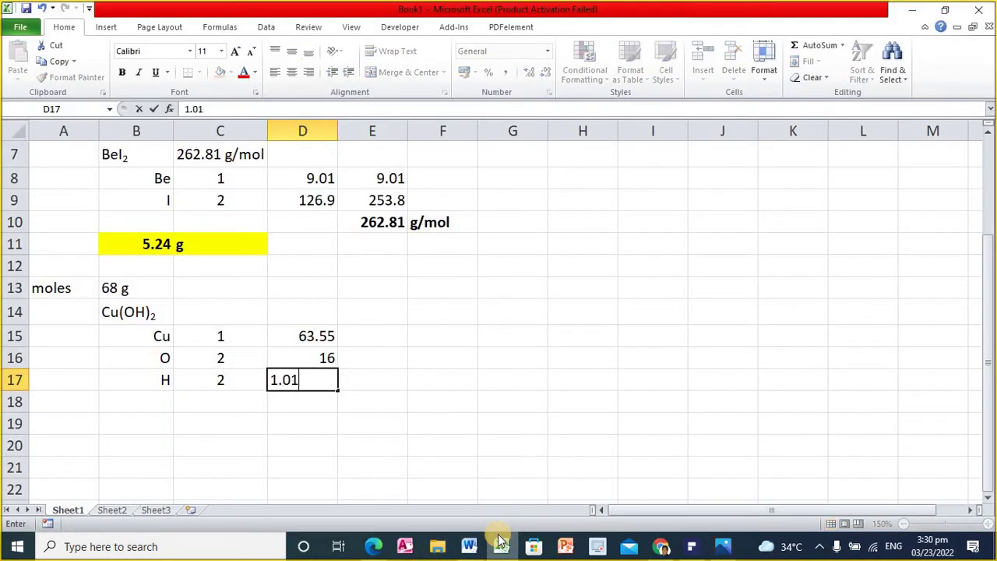
{"action": "key", "text": "Return"}
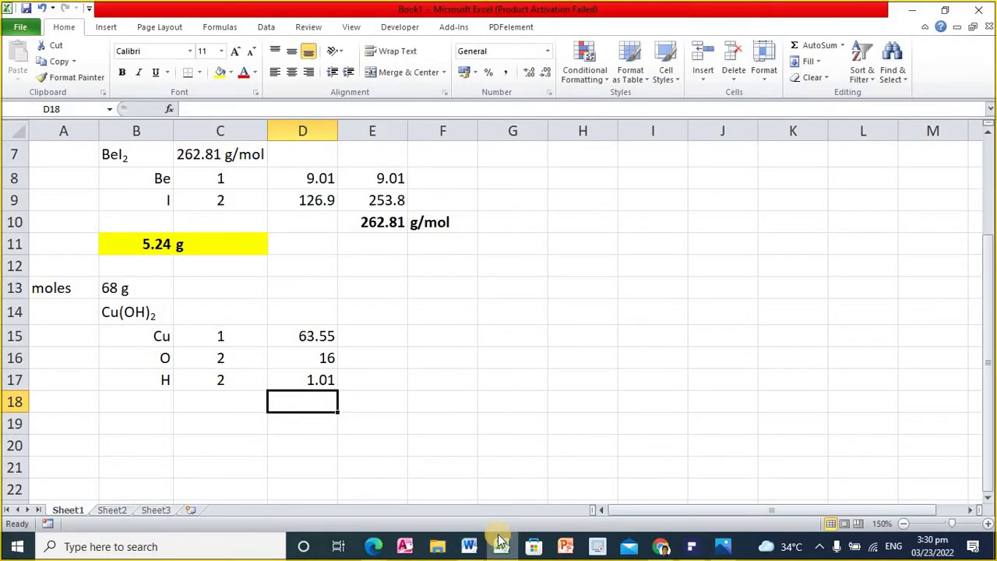
Calculate copper's mass contribution in E15 with =D15*C15 and fill the formula down to E17
{"action": "key", "text": "Up"}
{"action": "key", "text": "Up"}
{"action": "key", "text": "Up"}
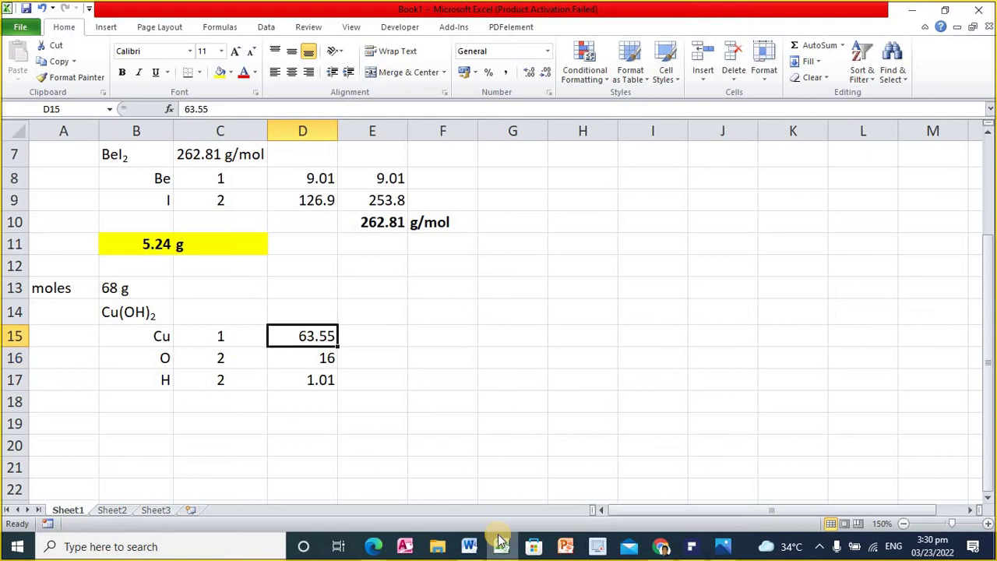
{"action": "key", "text": "Right"}
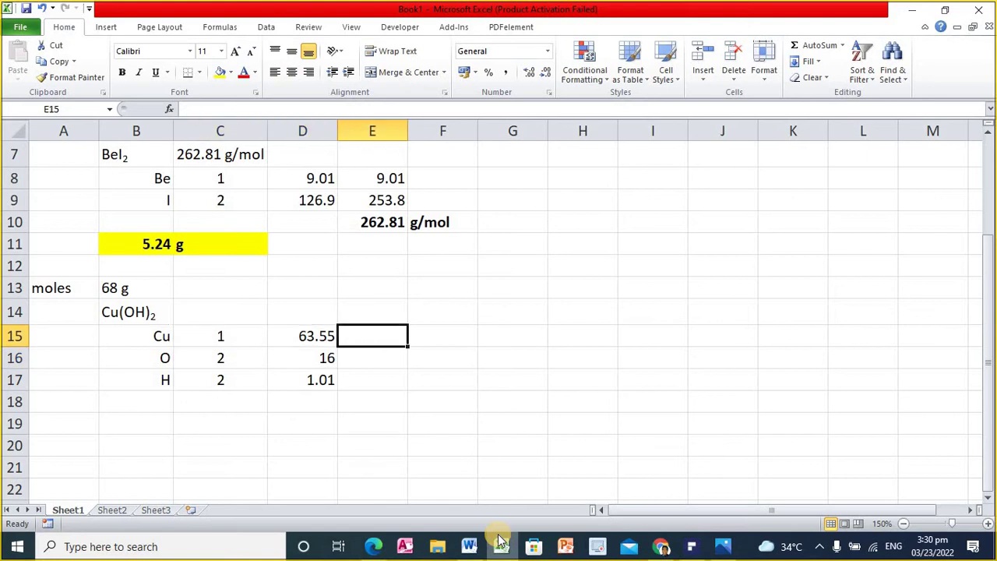
{"action": "type", "text": "="}
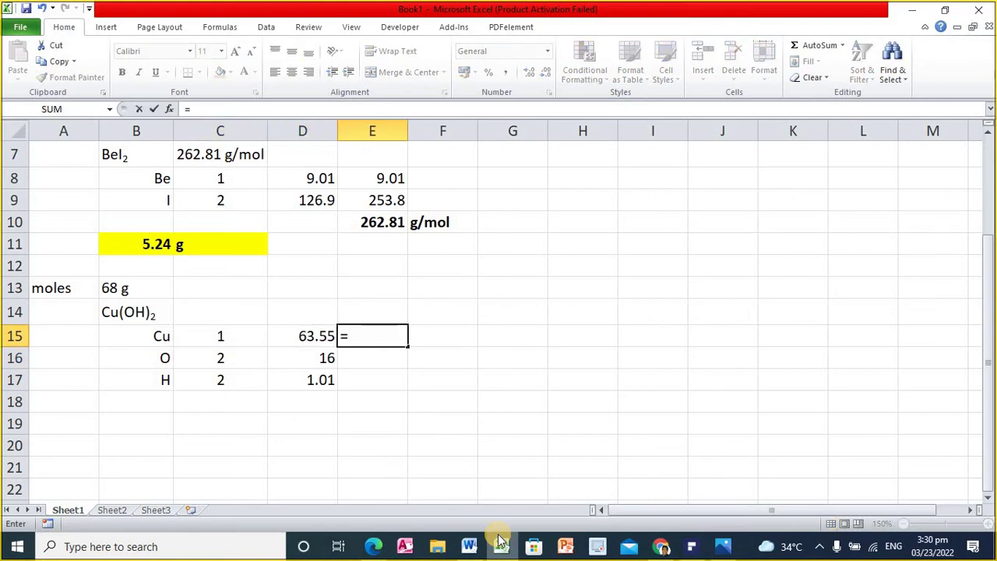
{"action": "key", "text": "Left"}
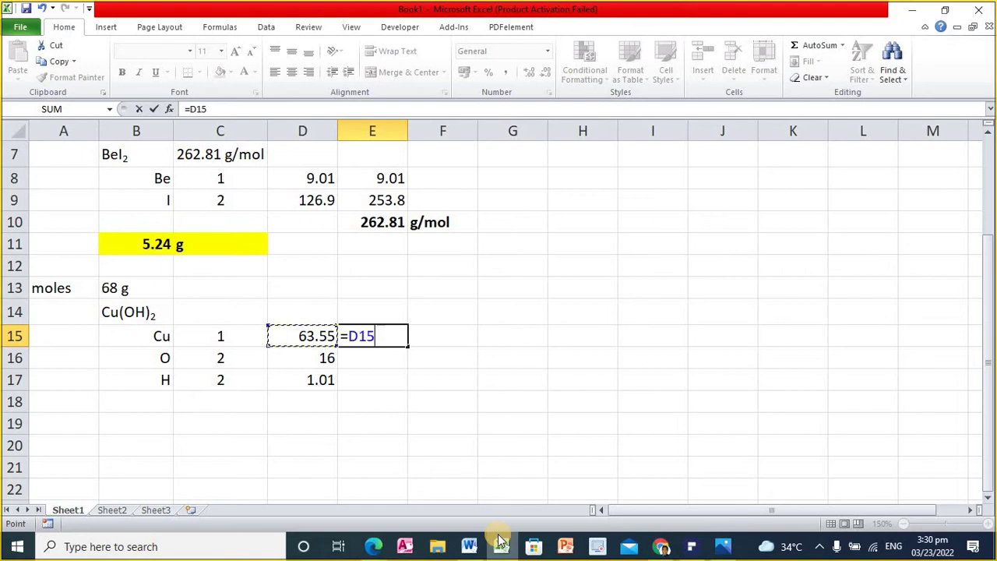
{"action": "type", "text": "*"}
{"action": "key", "text": "Left"}
{"action": "key", "text": "Left"}
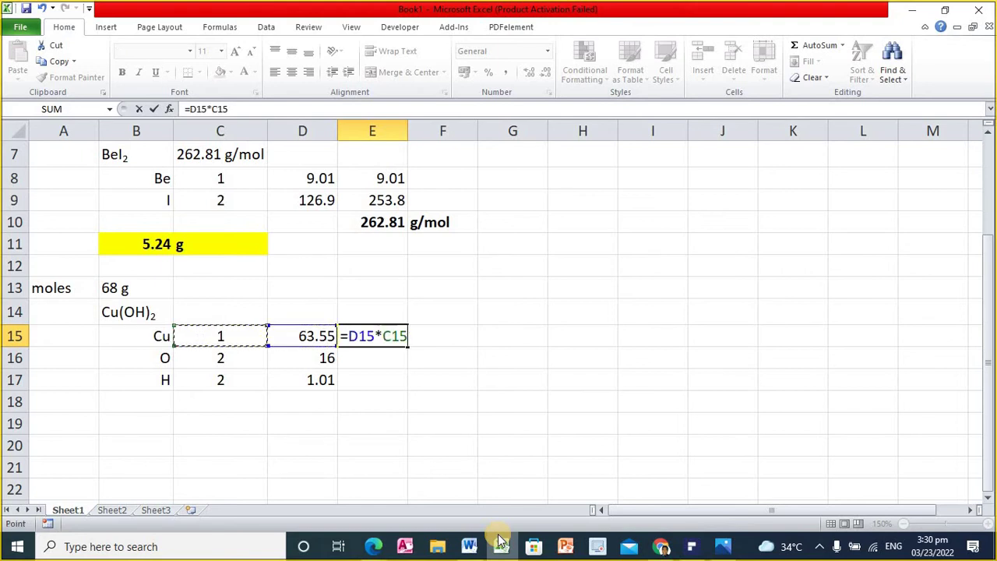
{"action": "key", "text": "Return"}
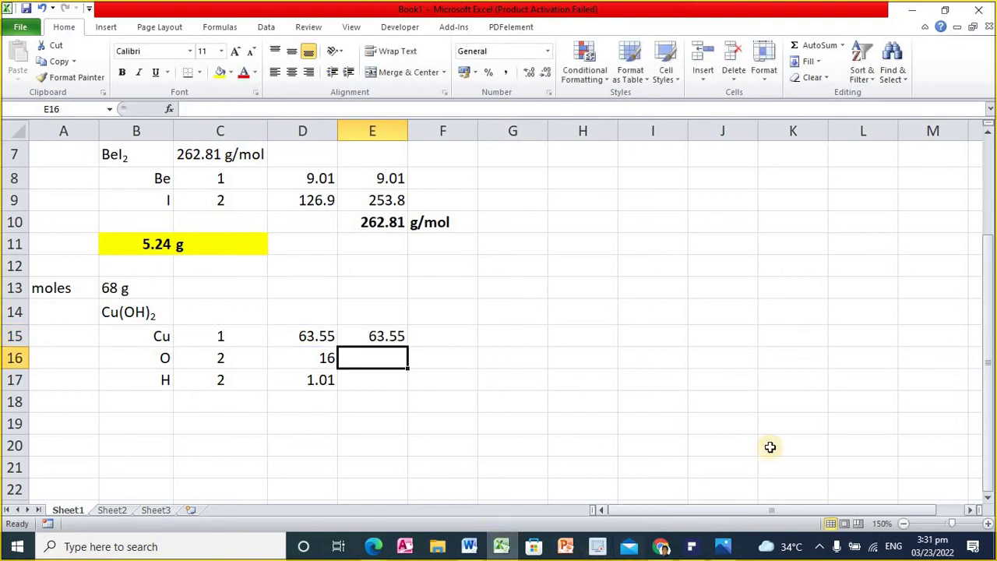
{"action": "left_click", "coordinate": [390, 333]}
{"action": "left_click_drag", "start_coordinate": [408, 350], "coordinate": [402, 384]}
Total the three element masses in cell E18 with a SUM of E15:E17
{"action": "left_click", "coordinate": [383, 404]}
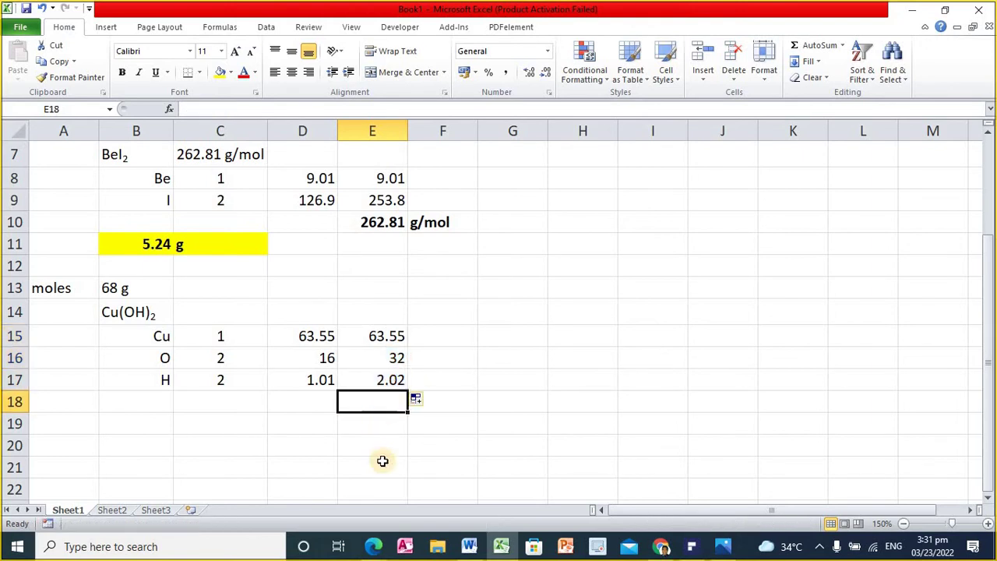
{"action": "type", "text": "=sum("}
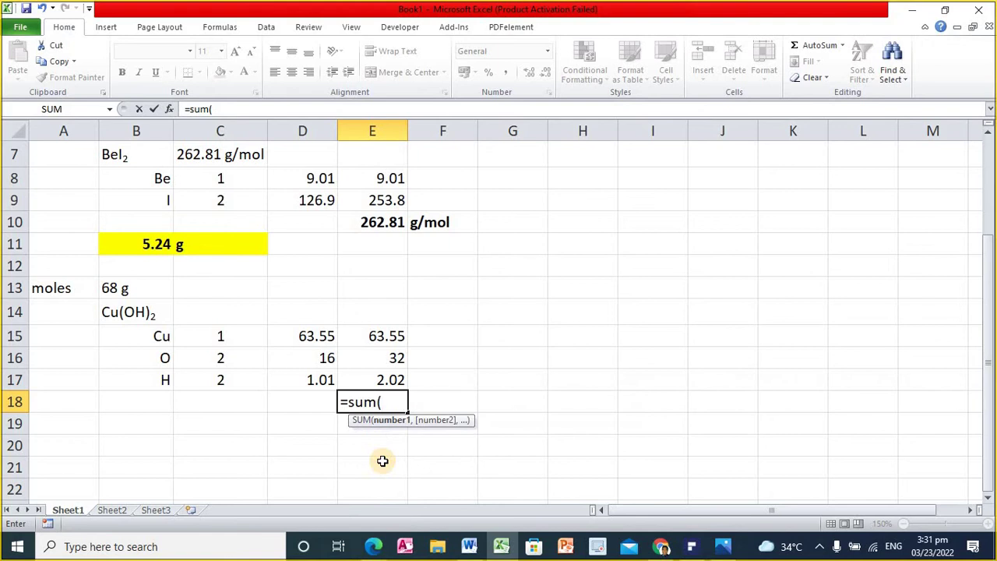
{"action": "key", "text": "Up"}
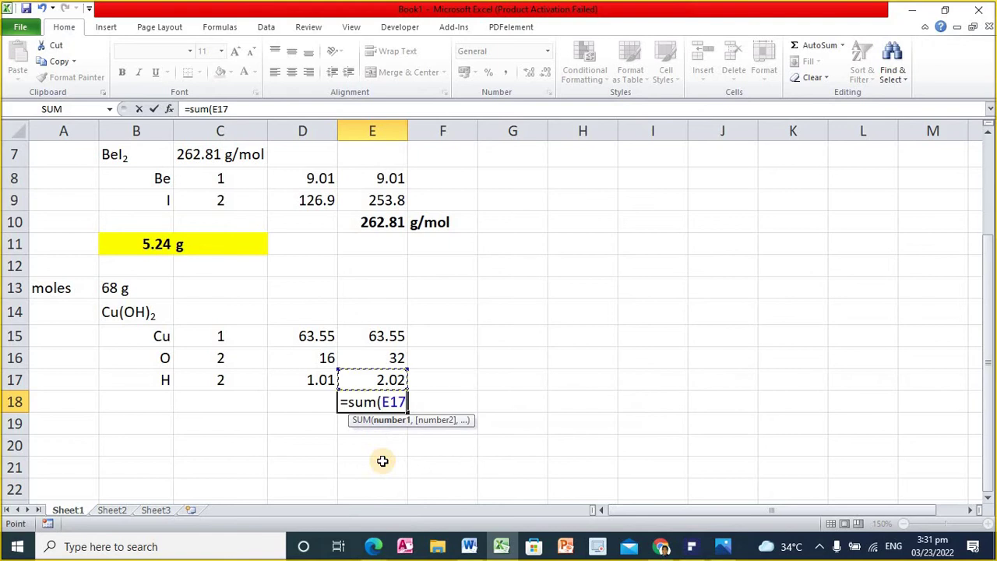
{"action": "key", "text": "shift+Up"}
{"action": "key", "text": "shift+Up"}
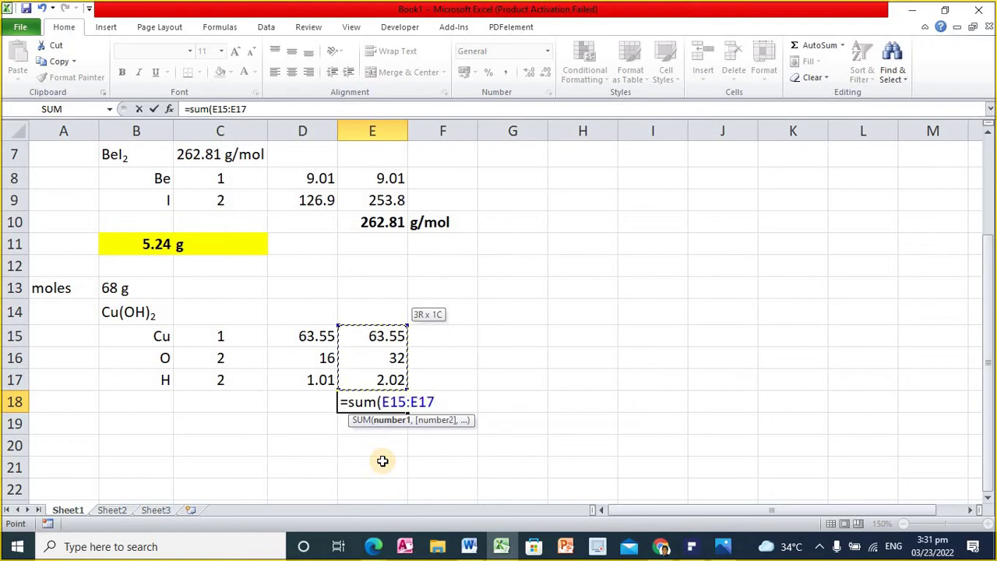
{"action": "type", "text": ")"}
{"action": "key", "text": "Return"}
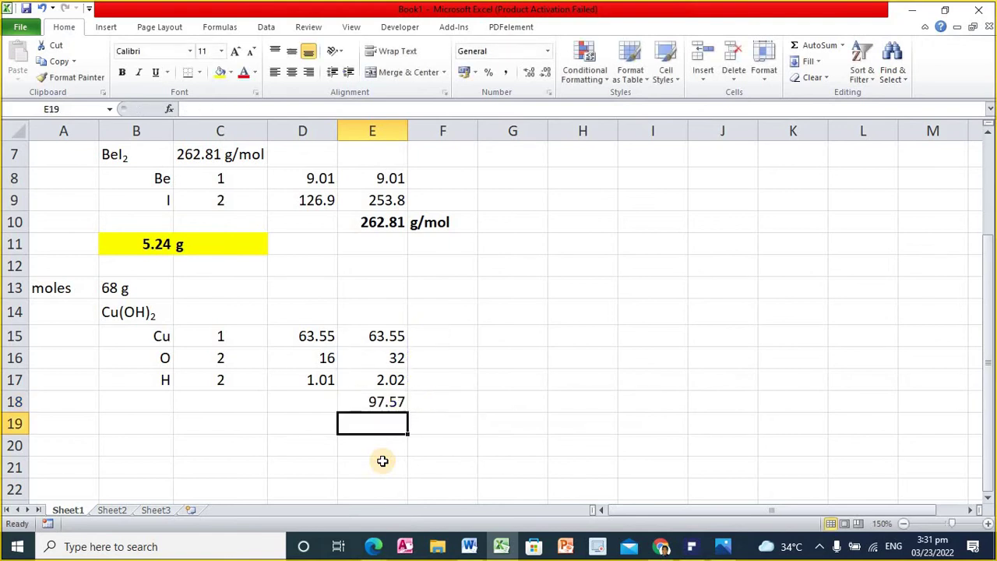
Make the total in E18 bold and add the unit g/mol in bold in F18
{"action": "key", "text": "Up"}
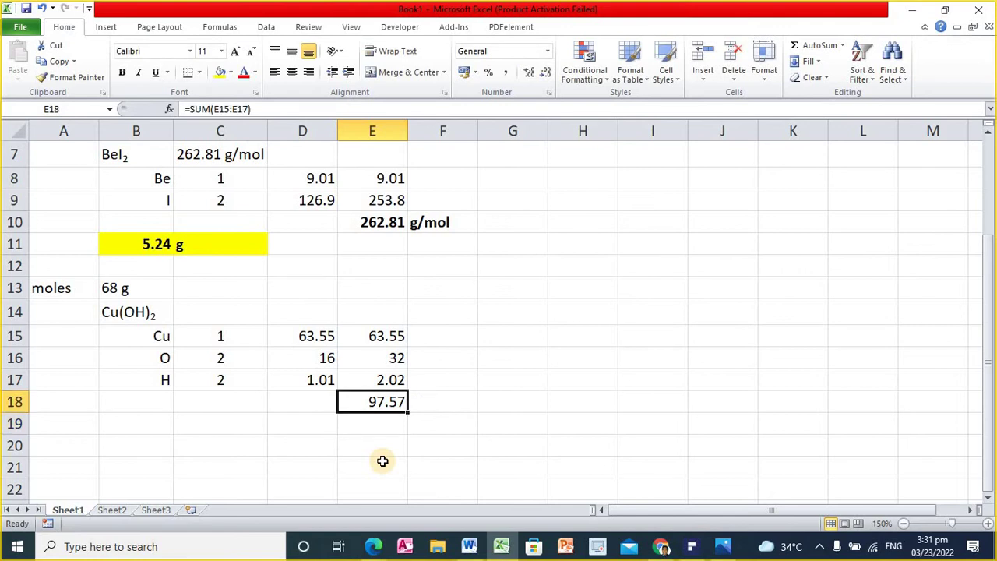
{"action": "key", "text": "ctrl+b"}
{"action": "key", "text": "Right"}
{"action": "type", "text": "g/mol"}
{"action": "key", "text": "Return"}
{"action": "key", "text": "Up"}
{"action": "key", "text": "ctrl+b"}
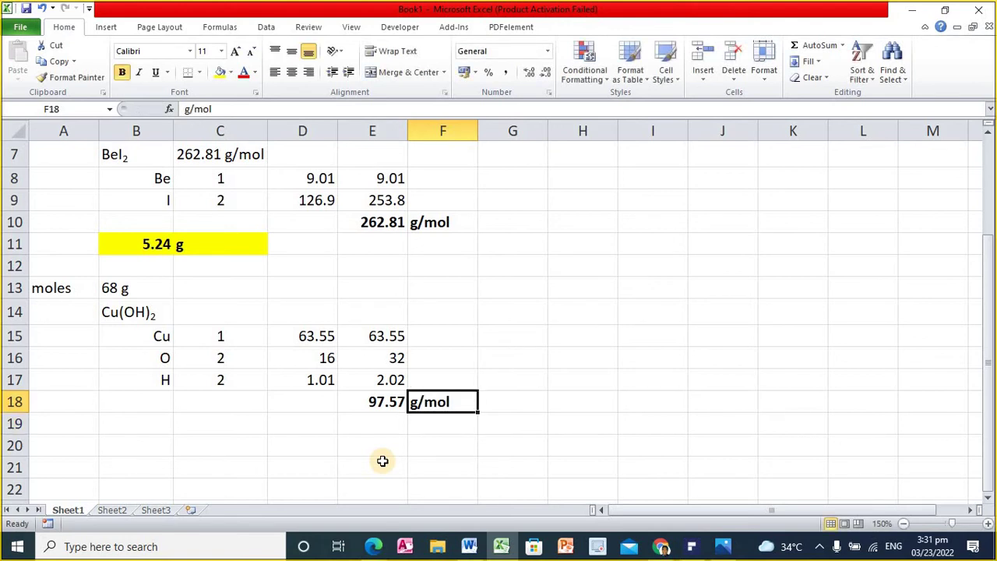
Enter the molar mass 97.57 g/mol beside Cu(OH)2 in cell C14 and highlight its text for review
{"action": "key", "text": "Left"}
{"action": "key", "text": "Left"}
{"action": "key", "text": "Left"}
{"action": "key", "text": "Left"}
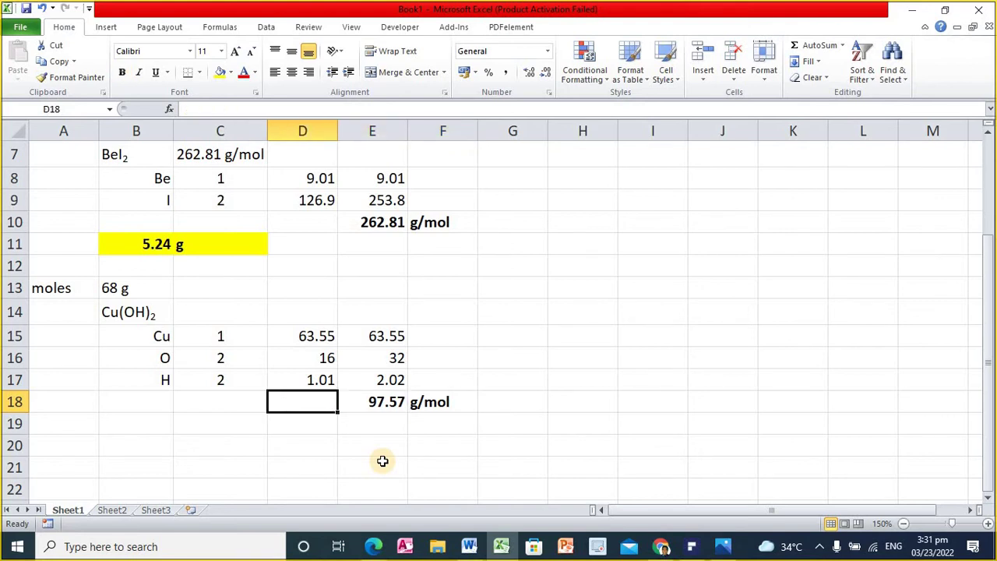
{"action": "key", "text": "Up"}
{"action": "key", "text": "Up"}
{"action": "key", "text": "Up"}
{"action": "key", "text": "Up"}
{"action": "key", "text": "Right"}
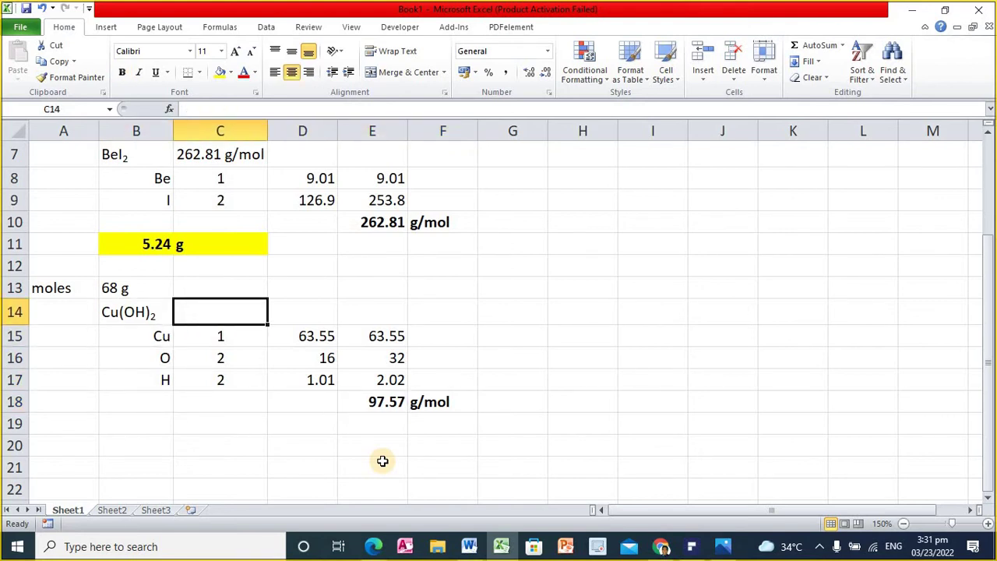
{"action": "type", "text": "97.57 g"}
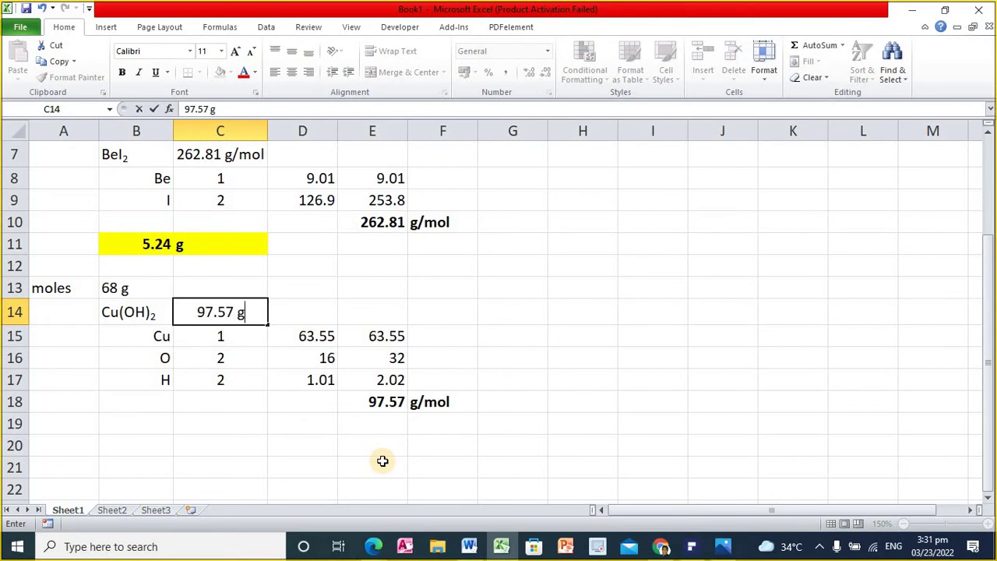
{"action": "type", "text": "/mol"}
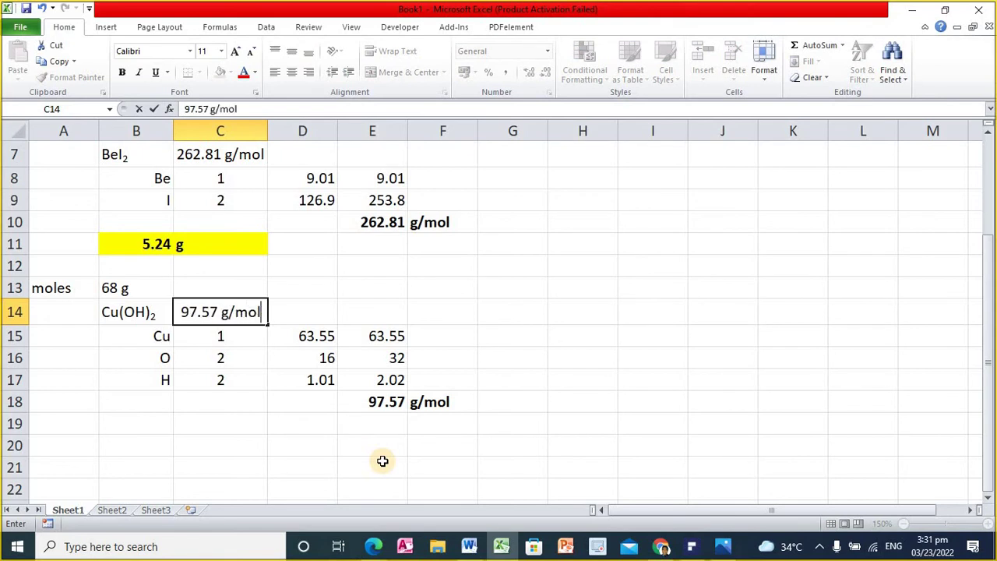
{"action": "key", "text": "Return"}
{"action": "key", "text": "Up"}
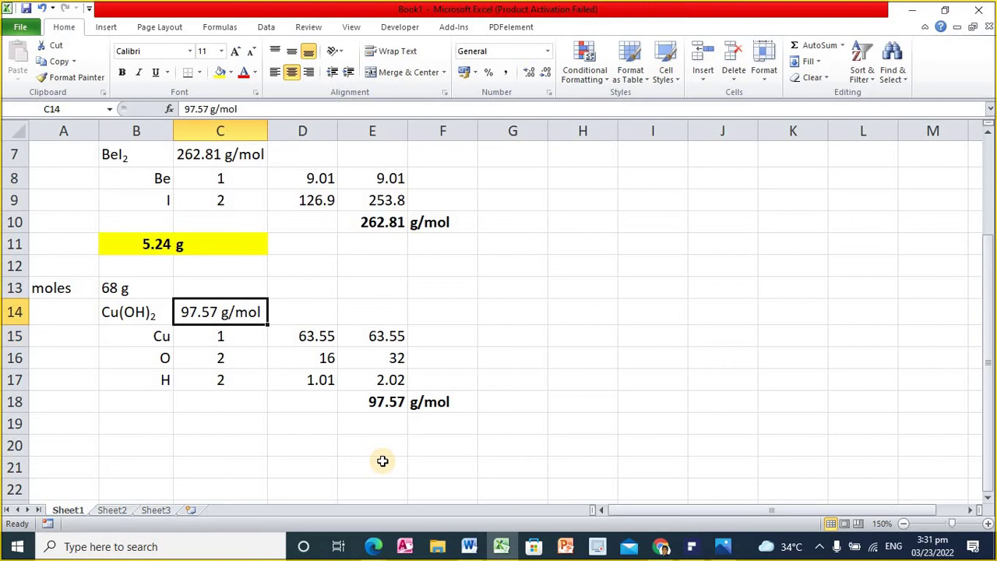
{"action": "left_click_drag", "start_coordinate": [187, 109], "coordinate": [257, 107]}
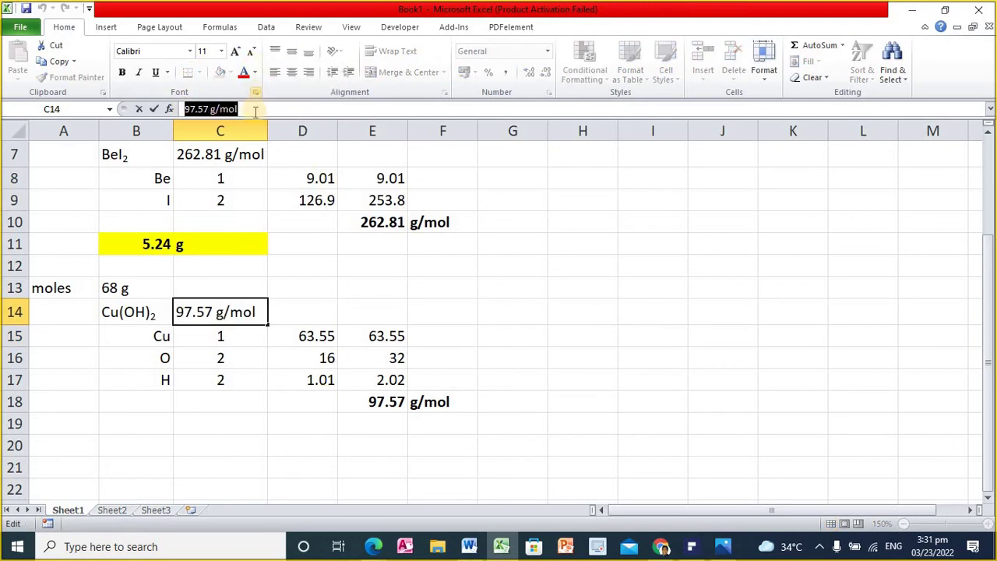
{"action": "left_click", "coordinate": [113, 379]}
Strike through the gram units in B13 and C14, draw an arrow from mol to moles in A13, and clear the marks
{"action": "scroll", "coordinate": [137, 389], "scroll_direction": "down", "scroll_amount": 1}
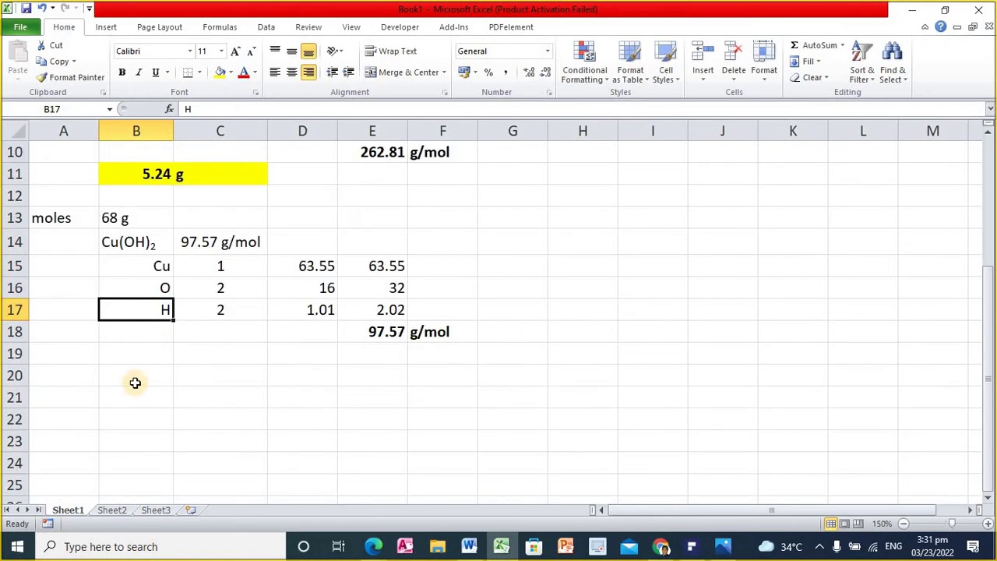
{"action": "left_click", "coordinate": [95, 351]}
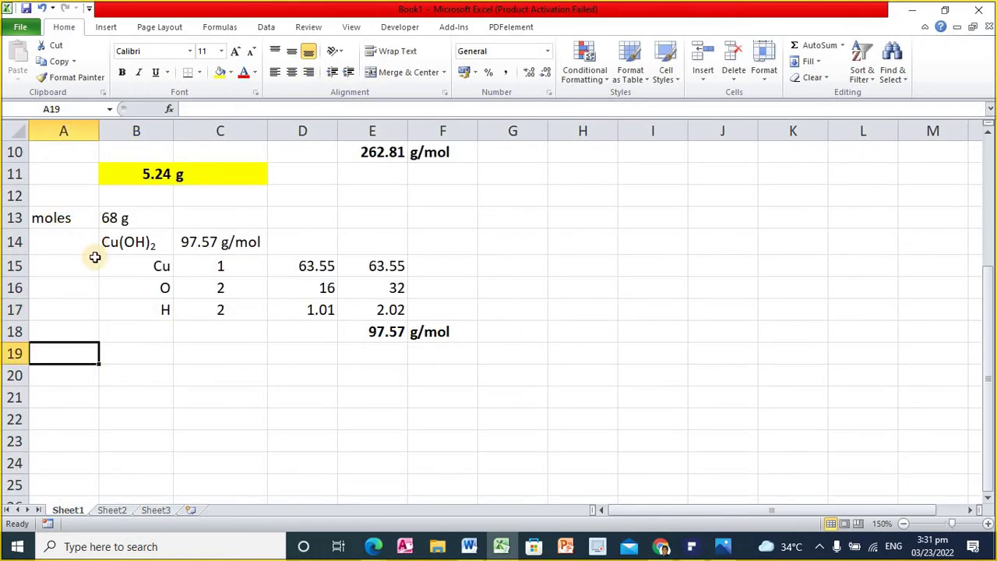
{"action": "left_click_drag", "start_coordinate": [119, 224], "coordinate": [156, 209]}
{"action": "mouse_move", "coordinate": [220, 243]}
{"action": "left_mouse_down"}
{"action": "mouse_move", "coordinate": [258, 227]}
{"action": "mouse_move", "coordinate": [232, 253]}
{"action": "mouse_move", "coordinate": [266, 213]}
{"action": "mouse_move", "coordinate": [58, 188]}
{"action": "mouse_move", "coordinate": [38, 196]}
{"action": "mouse_move", "coordinate": [87, 201]}
{"action": "left_mouse_up"}
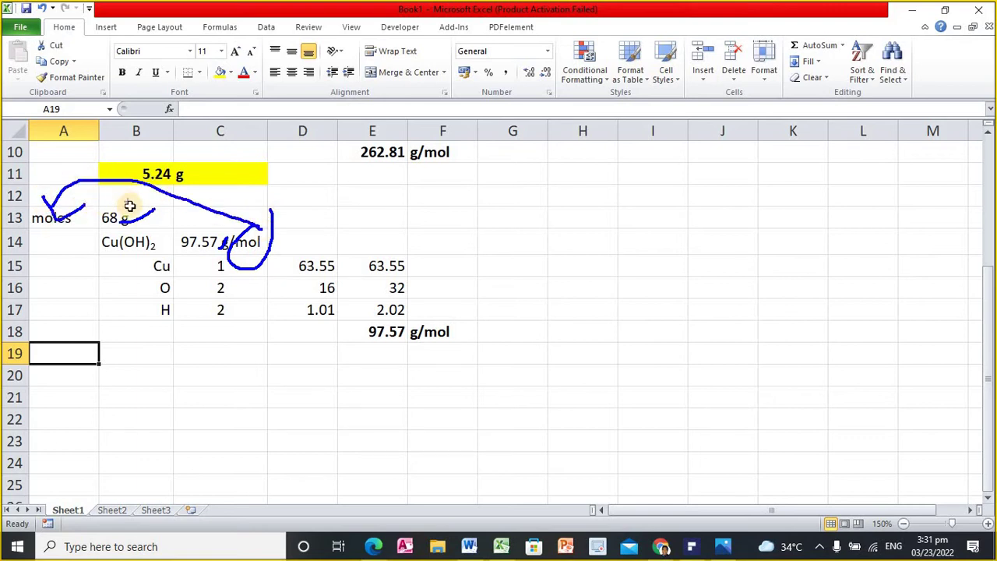
{"action": "key", "text": "Escape"}
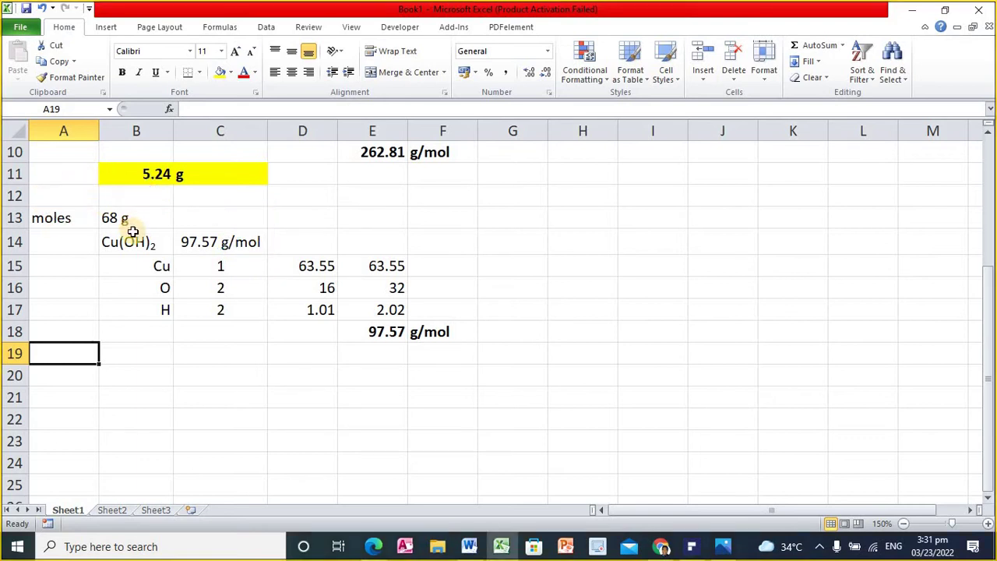
Calculate the moles in cell B19 with =68/97.57 and enter the unit mol in C19
{"action": "left_click", "coordinate": [117, 351]}
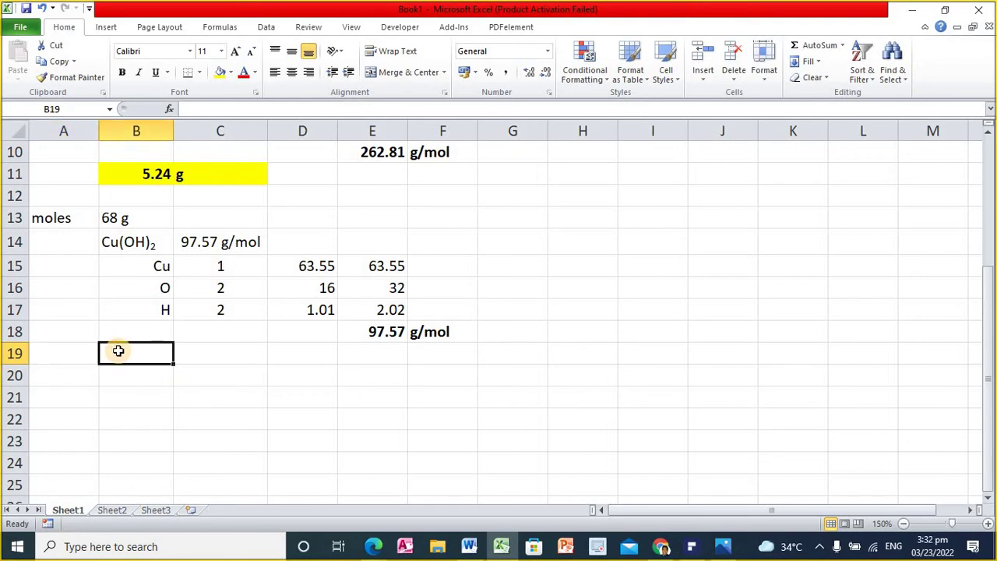
{"action": "type", "text": "=68/97.57"}
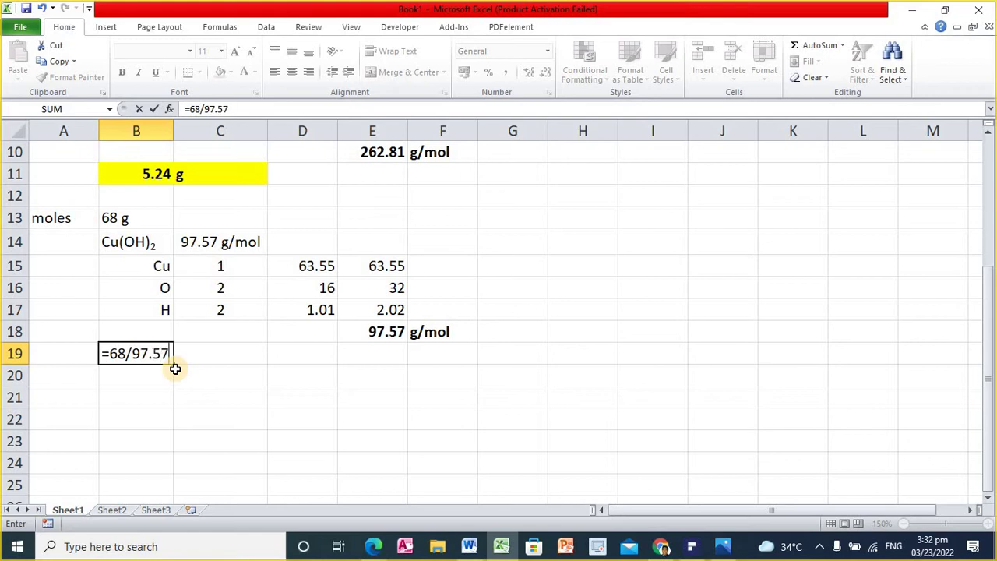
{"action": "key", "text": "Return"}
{"action": "key", "text": "Up"}
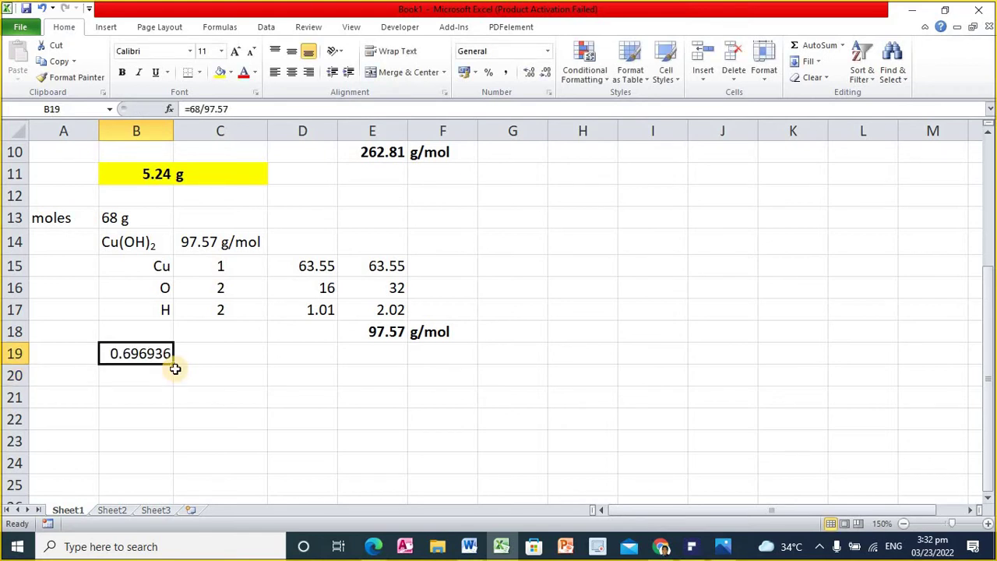
{"action": "left_click", "coordinate": [187, 359]}
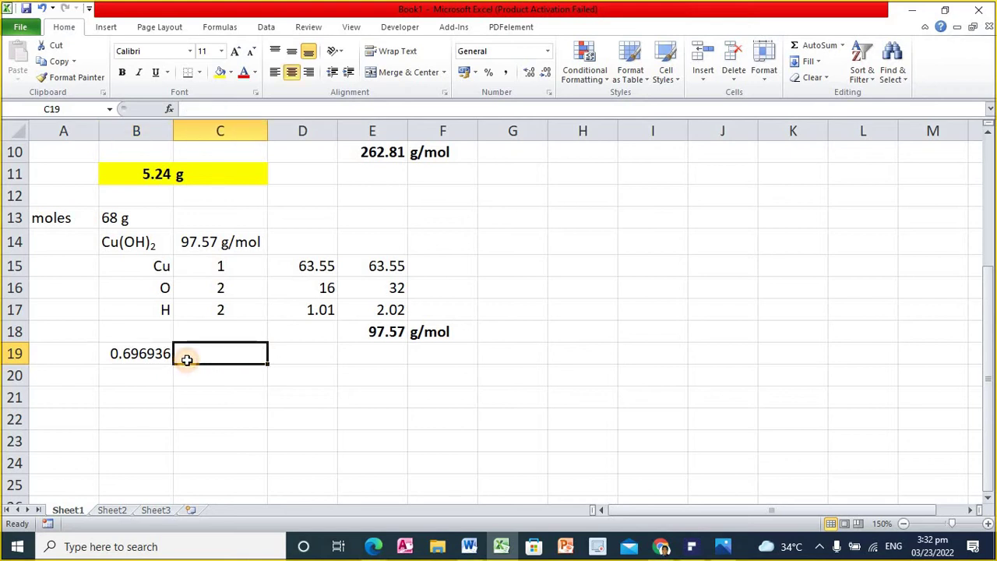
{"action": "type", "text": "mol"}
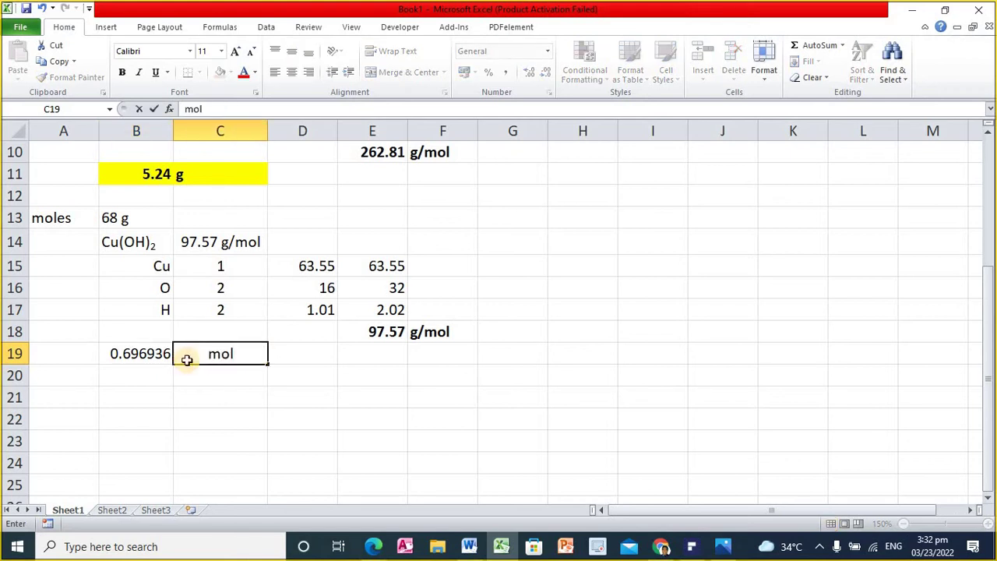
{"action": "key", "text": "ctrl+Return"}
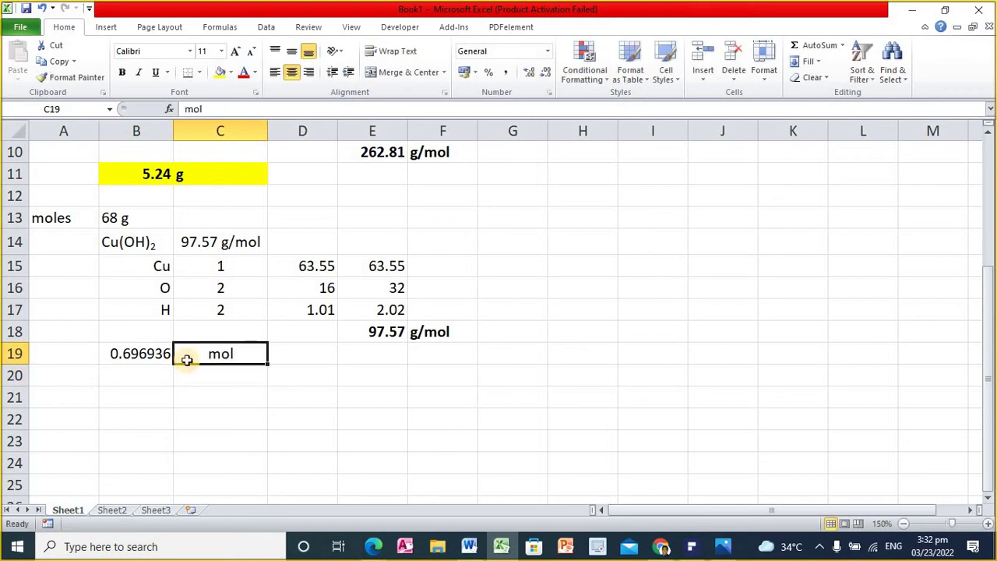
Left-align the unit in C19 and format B19:C19 in bold with a yellow fill
{"action": "left_click", "coordinate": [275, 72]}
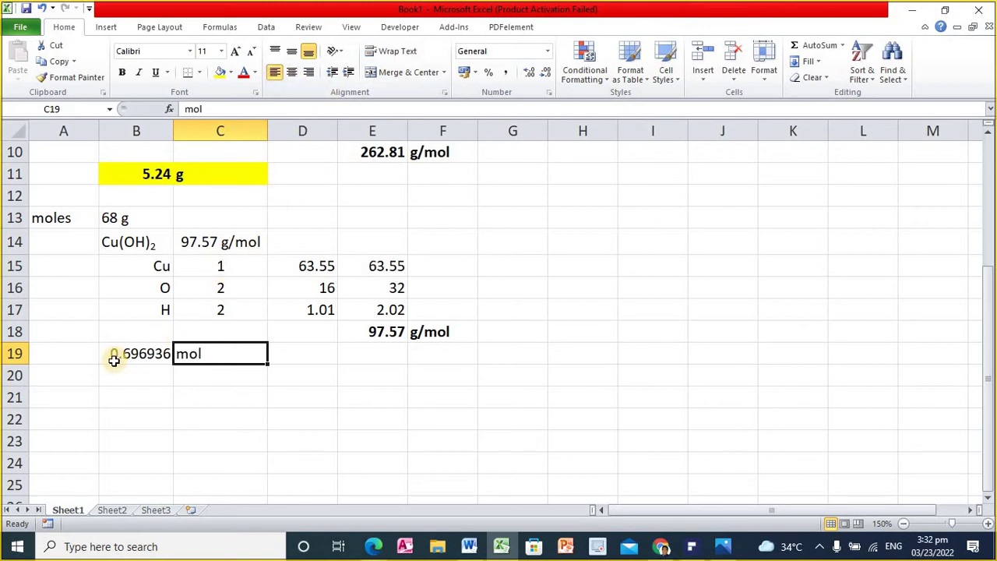
{"action": "left_click_drag", "start_coordinate": [127, 356], "coordinate": [187, 353]}
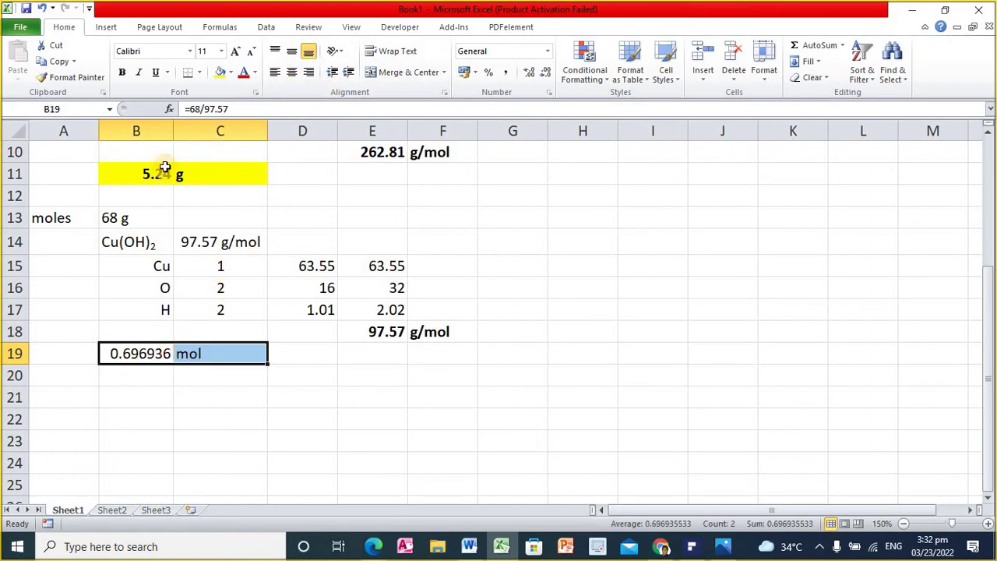
{"action": "left_click", "coordinate": [126, 73]}
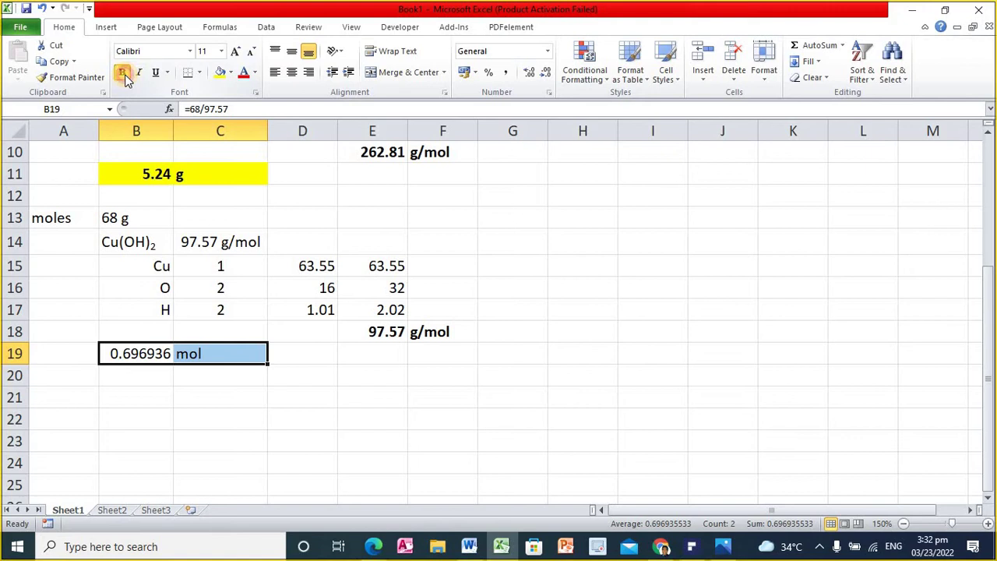
{"action": "left_click", "coordinate": [220, 71]}
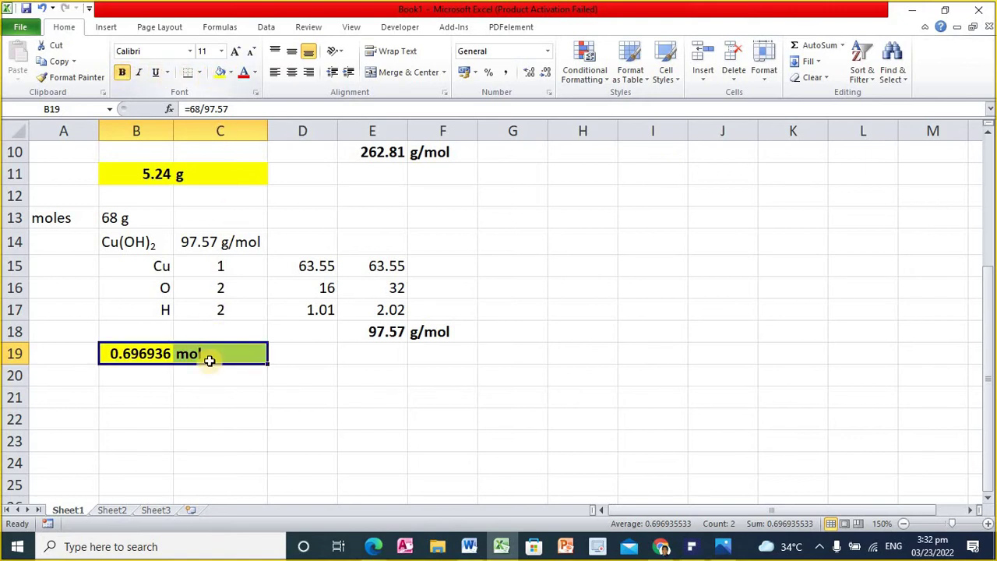
Try an extra indent on B19:C19, remove it, and show the moles result with two decimal places
{"action": "left_click", "coordinate": [346, 73]}
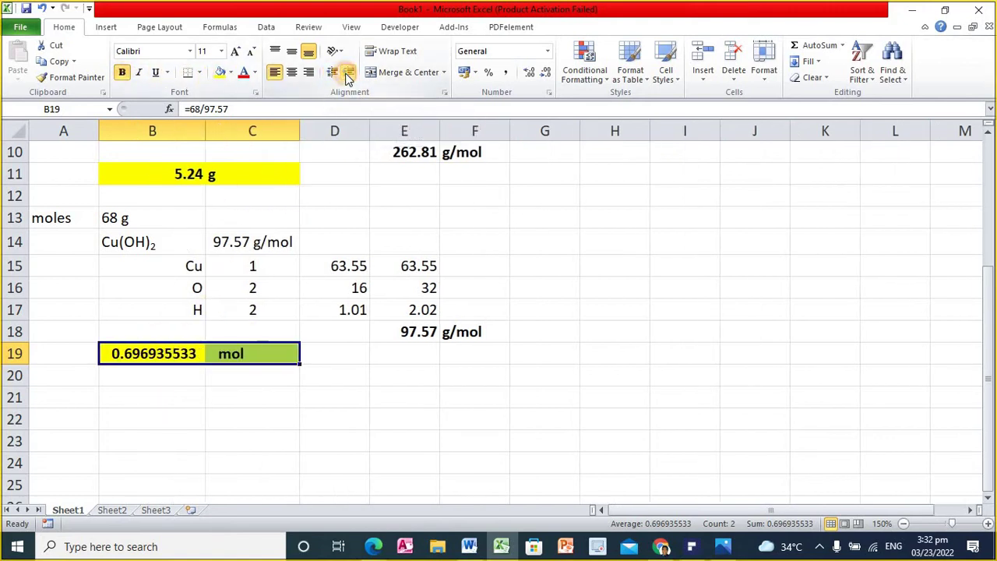
{"action": "left_click", "coordinate": [334, 75]}
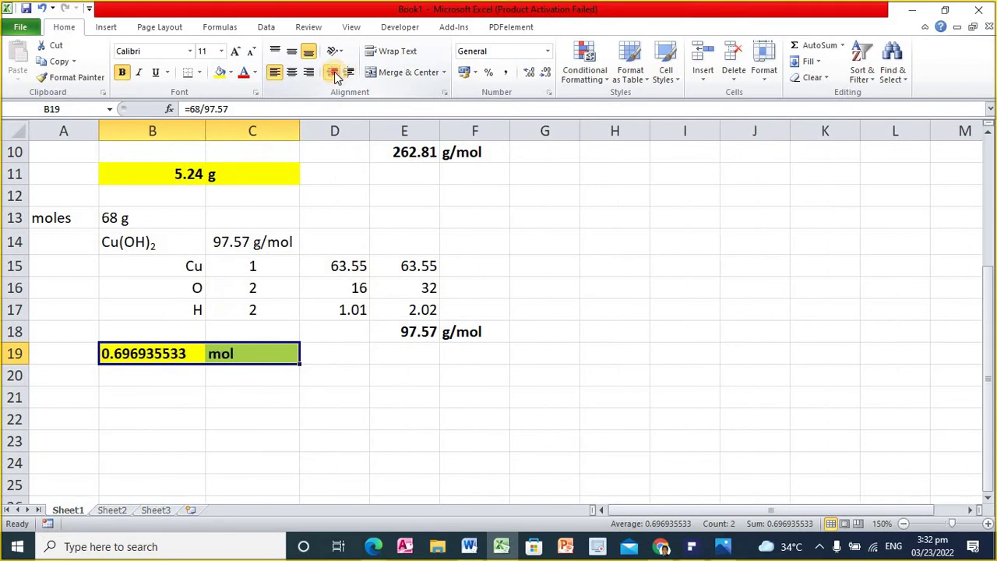
{"action": "left_click", "coordinate": [529, 77]}
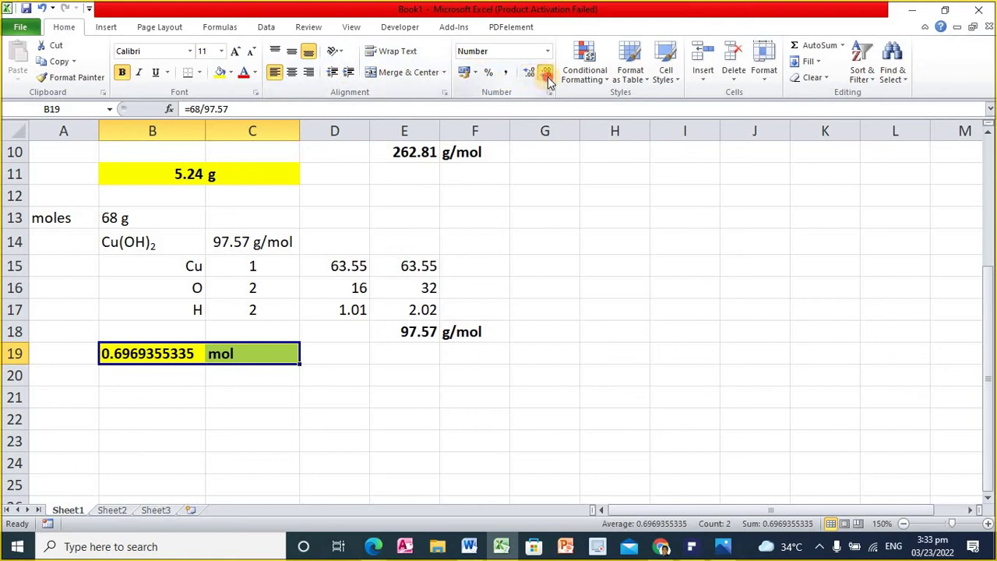
{"action": "left_click", "coordinate": [546, 75]}
{"action": "left_click", "coordinate": [547, 76]}
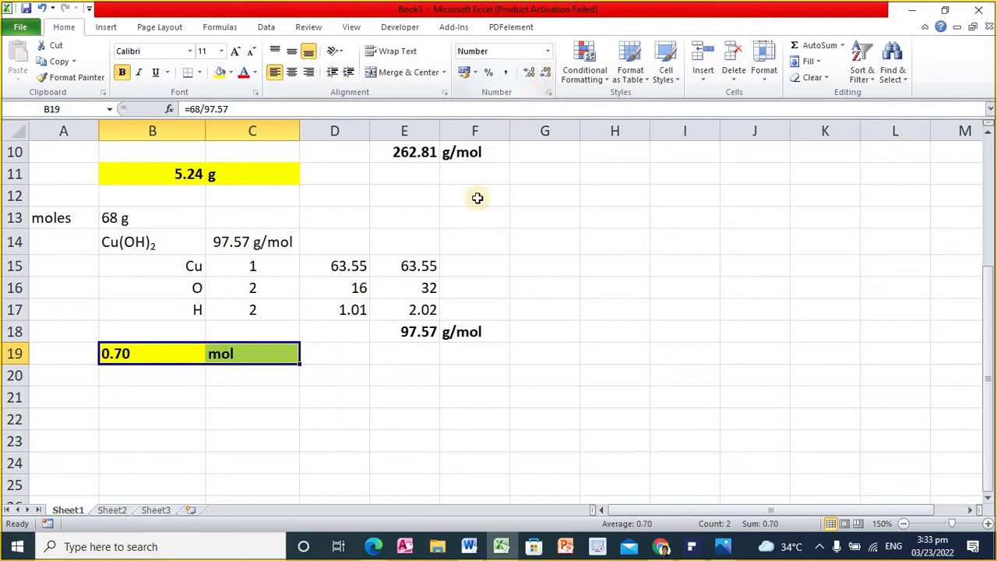
Right-align the moles result in B19 and keep its unit in C19 left-aligned
{"action": "left_click", "coordinate": [309, 72]}
{"action": "left_click", "coordinate": [252, 354]}
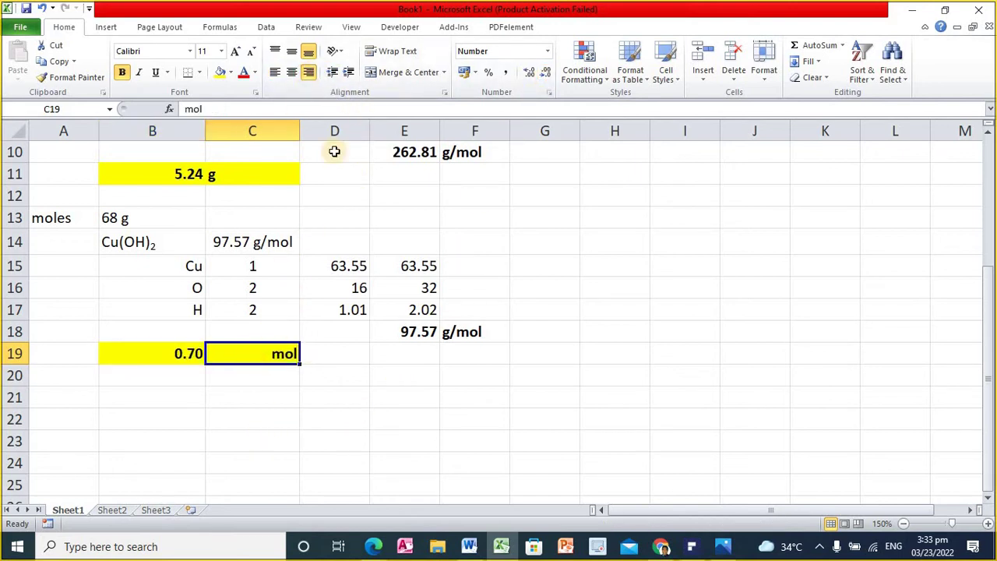
{"action": "left_click", "coordinate": [274, 71]}
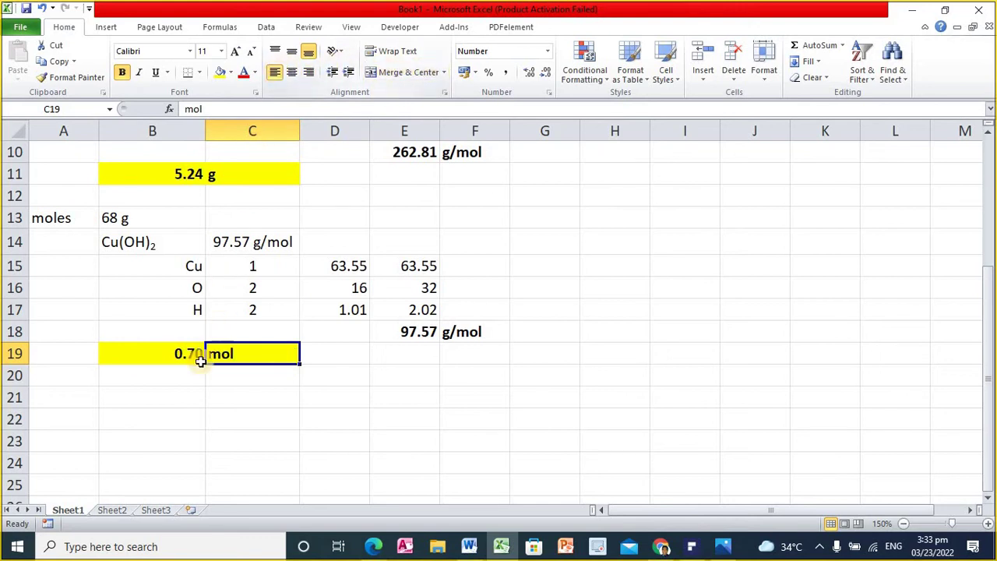
{"action": "left_click", "coordinate": [202, 388]}
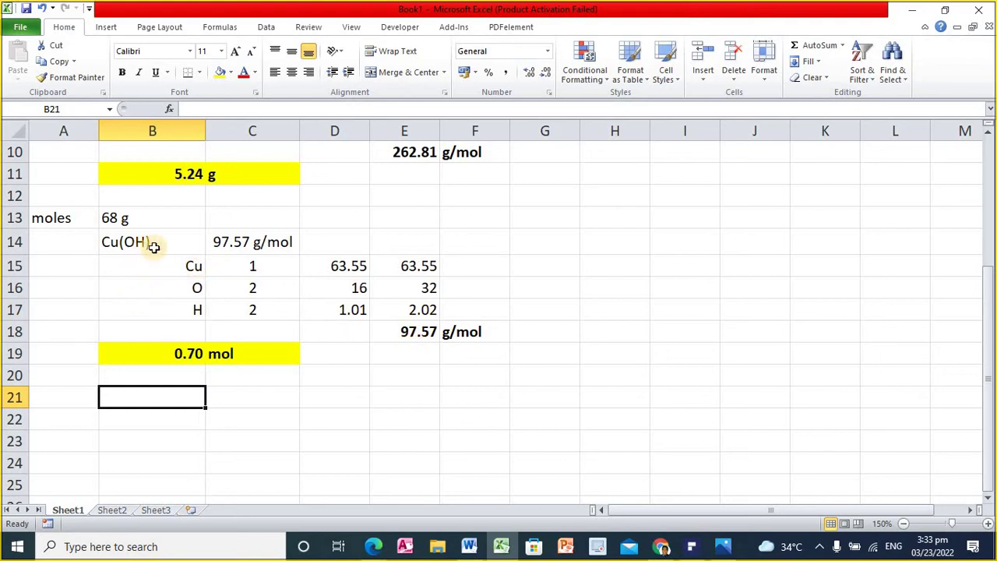
Review Cu(OH)2 and its molar mass in row 14, and read the PDFelement week 6 slides on molar mass and formula units
{"action": "left_click", "coordinate": [121, 243]}
{"action": "left_click_drag", "start_coordinate": [121, 242], "coordinate": [256, 238]}
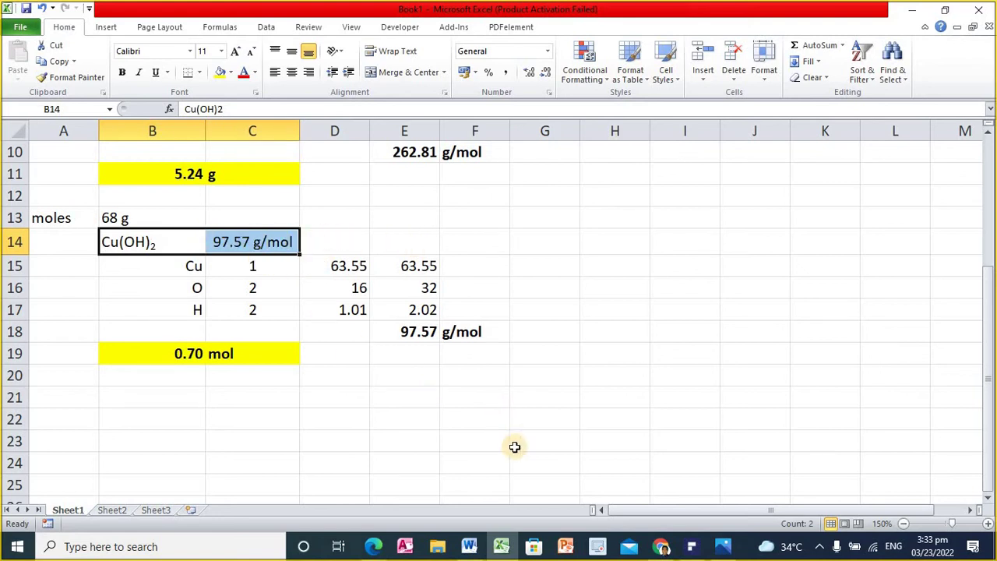
{"action": "left_click", "coordinate": [691, 547]}
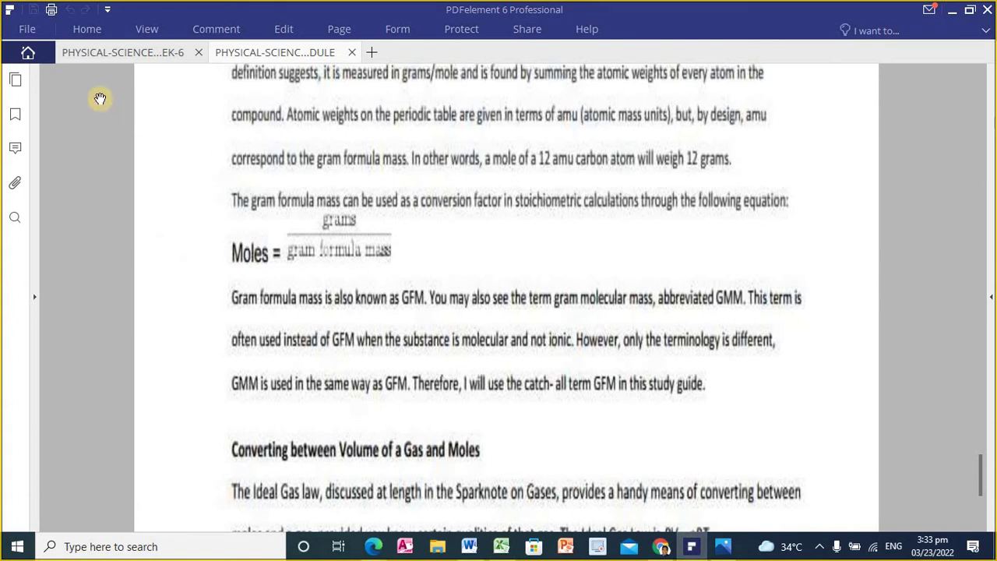
{"action": "left_click", "coordinate": [125, 53]}
{"action": "scroll", "coordinate": [328, 214], "scroll_direction": "up", "scroll_amount": 15}
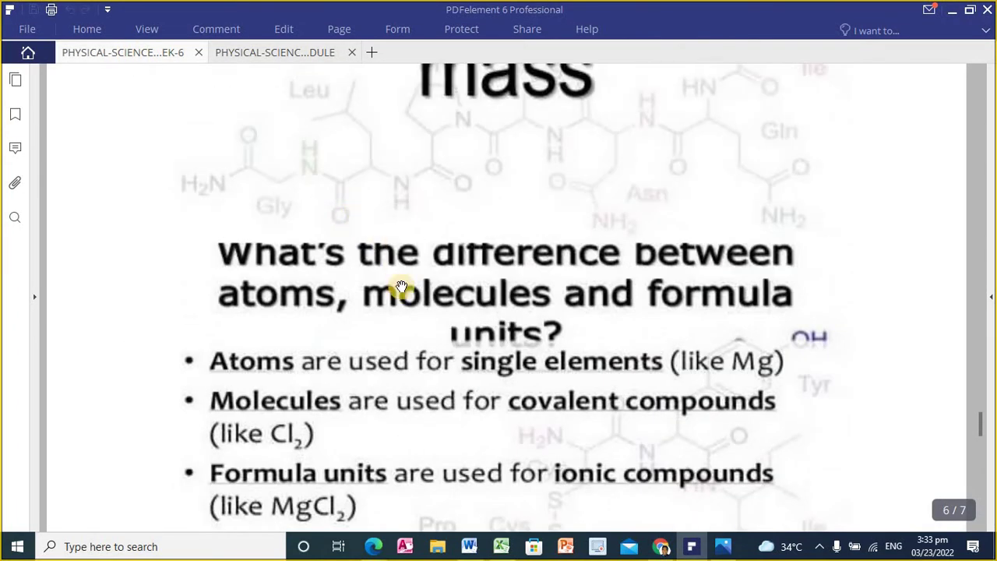
{"action": "scroll", "coordinate": [439, 309], "scroll_direction": "up", "scroll_amount": 3}
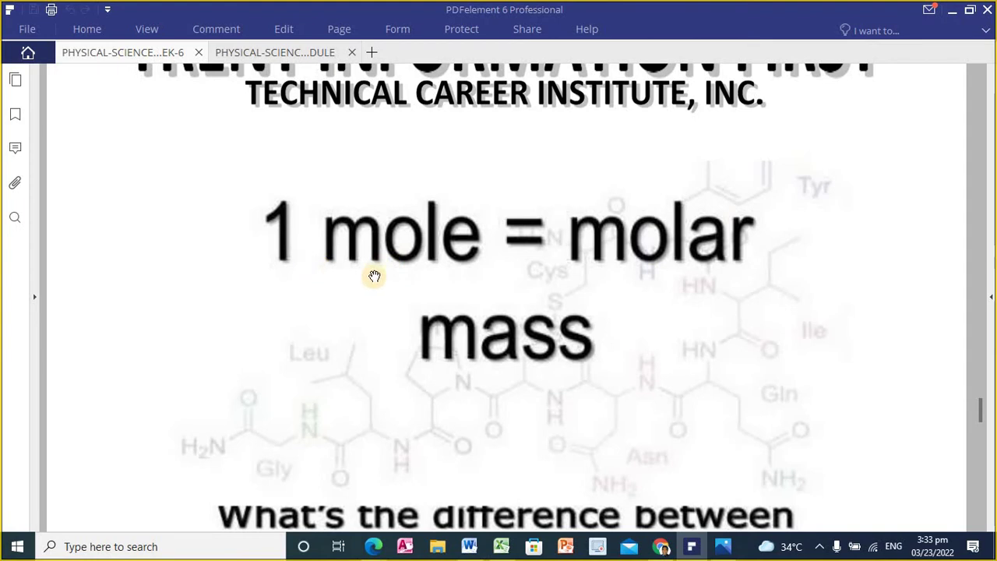
{"action": "scroll", "coordinate": [643, 278], "scroll_direction": "down", "scroll_amount": 3}
{"action": "scroll", "coordinate": [644, 280], "scroll_direction": "down", "scroll_amount": 2}
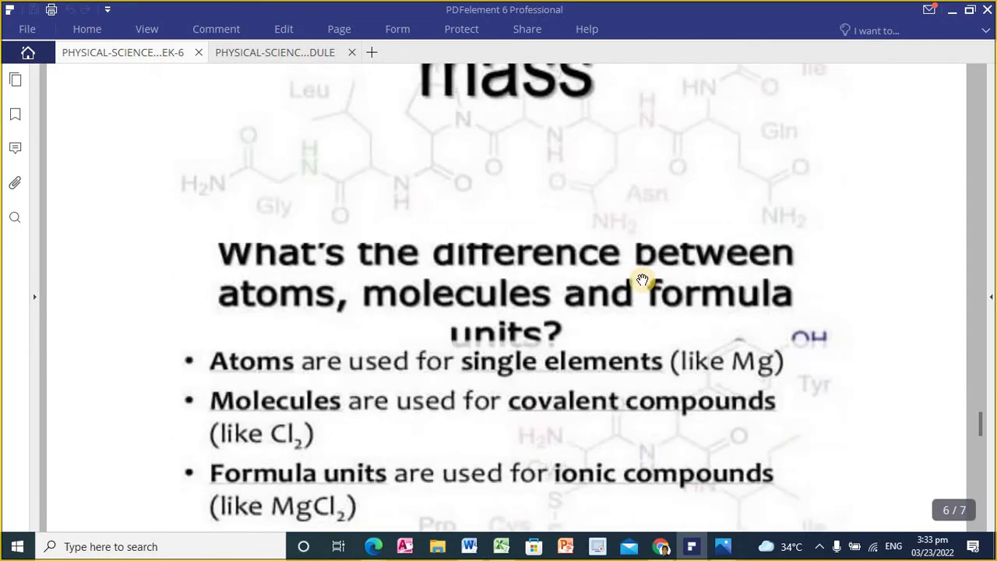
{"action": "scroll", "coordinate": [644, 277], "scroll_direction": "down", "scroll_amount": 2}
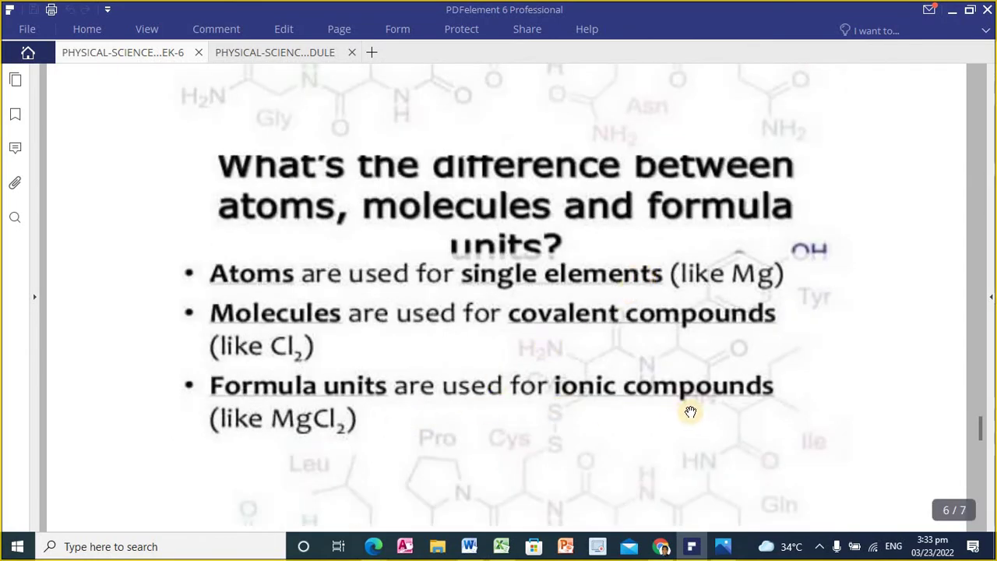
{"action": "scroll", "coordinate": [699, 378], "scroll_direction": "up", "scroll_amount": 4}
Examine the atomic masses of the elements in the periodic table image in Photos
{"action": "scroll", "coordinate": [699, 378], "scroll_direction": "up", "scroll_amount": 8}
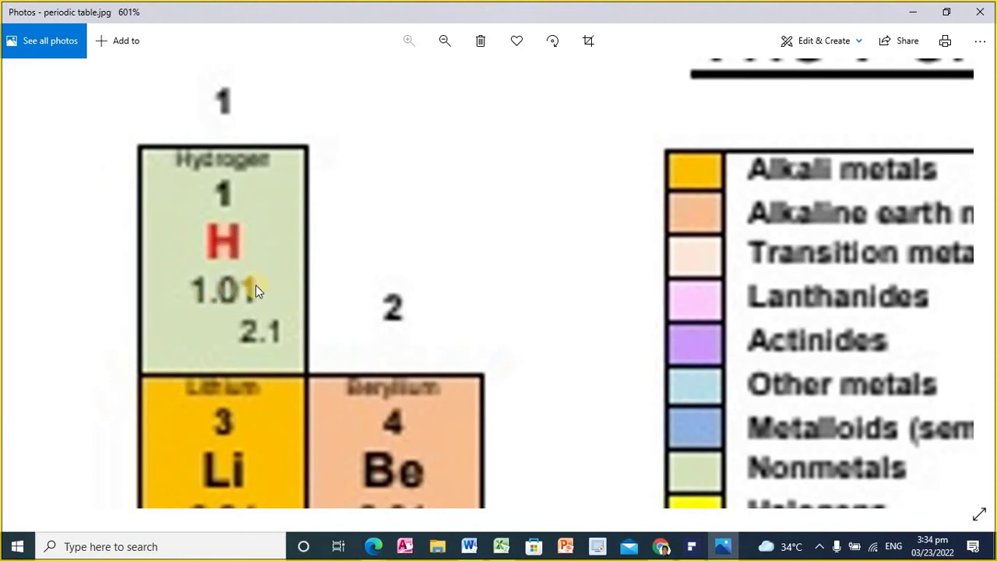
{"action": "scroll", "coordinate": [510, 296], "scroll_direction": "down", "scroll_amount": 1}
{"action": "left_click_drag", "start_coordinate": [403, 390], "coordinate": [401, 198]}
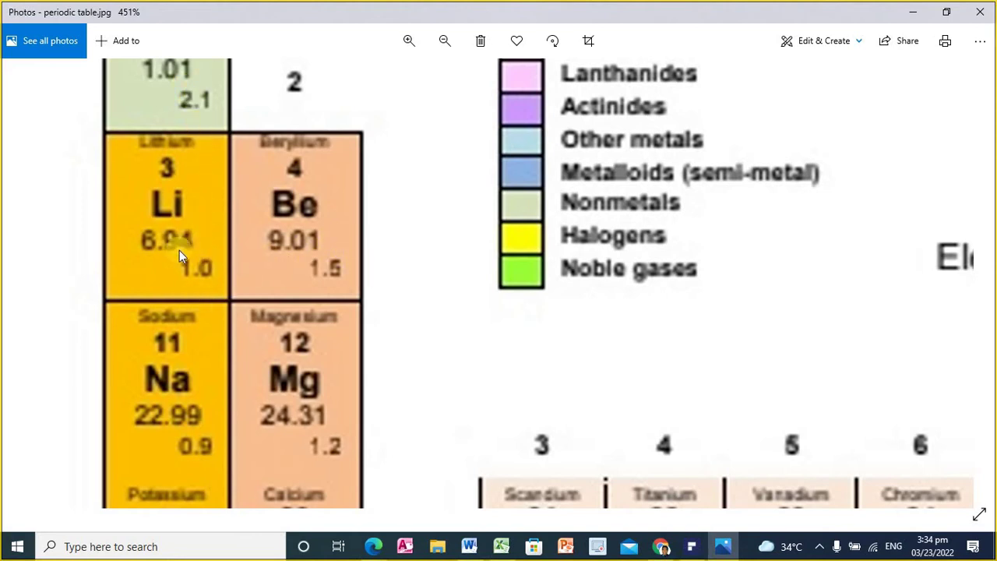
{"action": "scroll", "coordinate": [382, 405], "scroll_direction": "down", "scroll_amount": 1}
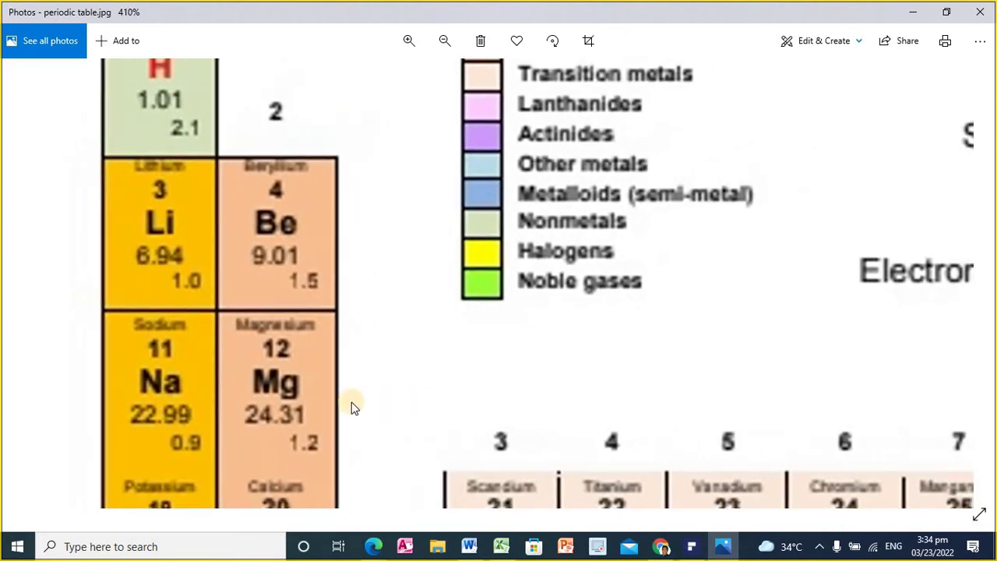
{"action": "scroll", "coordinate": [327, 358], "scroll_direction": "down", "scroll_amount": 2}
{"action": "scroll", "coordinate": [333, 359], "scroll_direction": "down", "scroll_amount": 4}
{"action": "left_click_drag", "start_coordinate": [561, 340], "coordinate": [538, 385]}
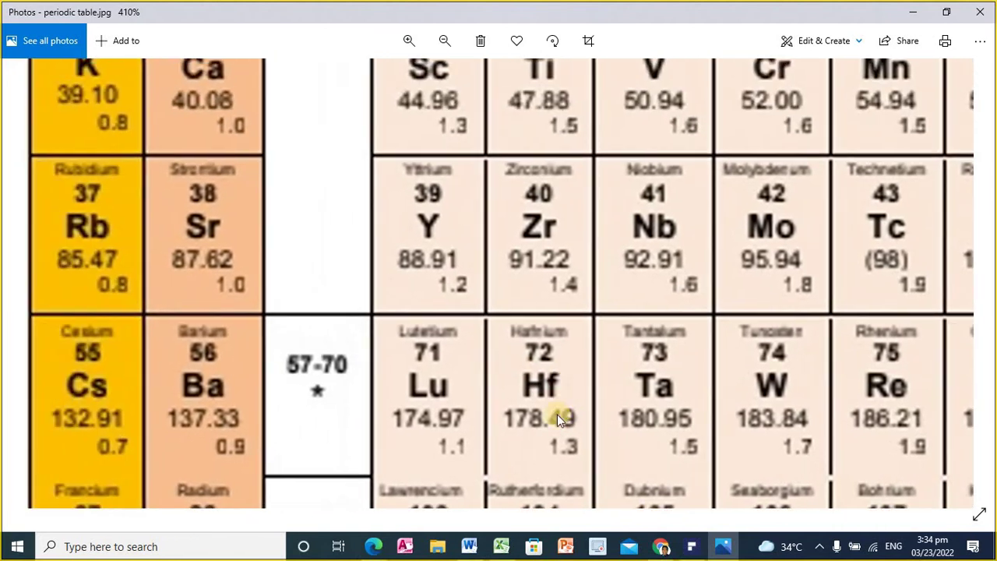
Switch to Excel, check question 4 about ammonia in the Word module, and enter moles in cell A21
{"action": "left_click", "coordinate": [500, 548]}
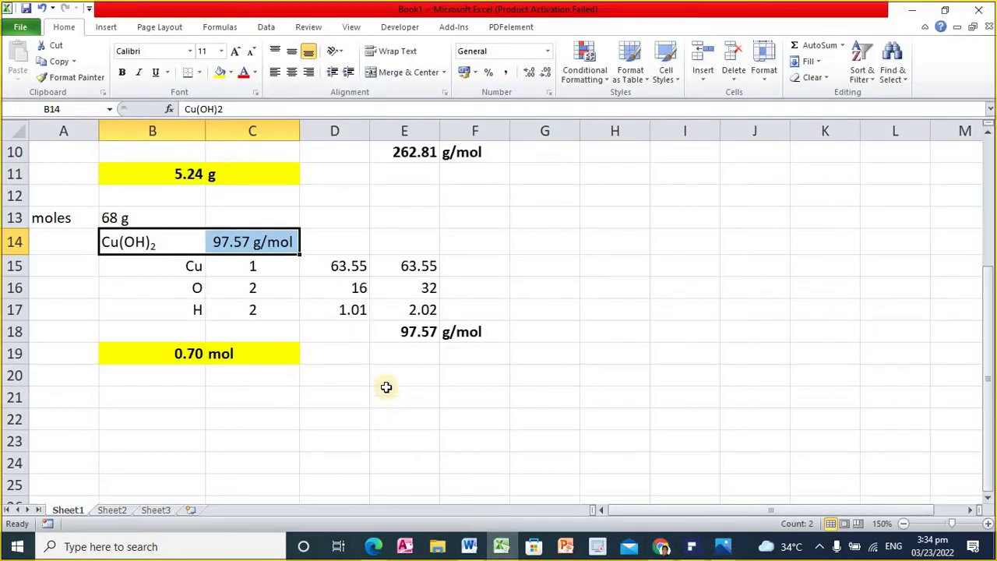
{"action": "left_click", "coordinate": [183, 402]}
{"action": "left_click", "coordinate": [72, 401]}
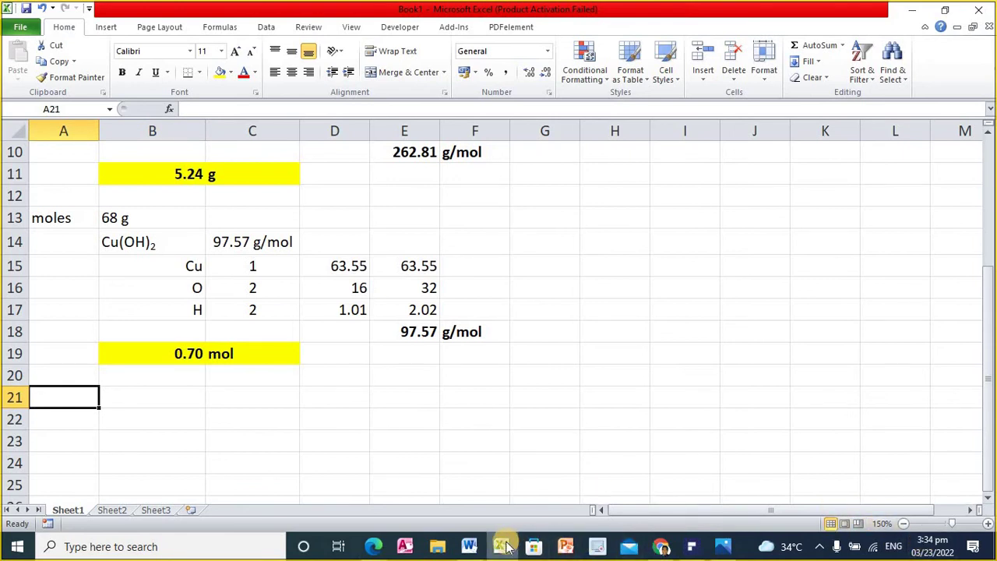
{"action": "left_click", "coordinate": [470, 545]}
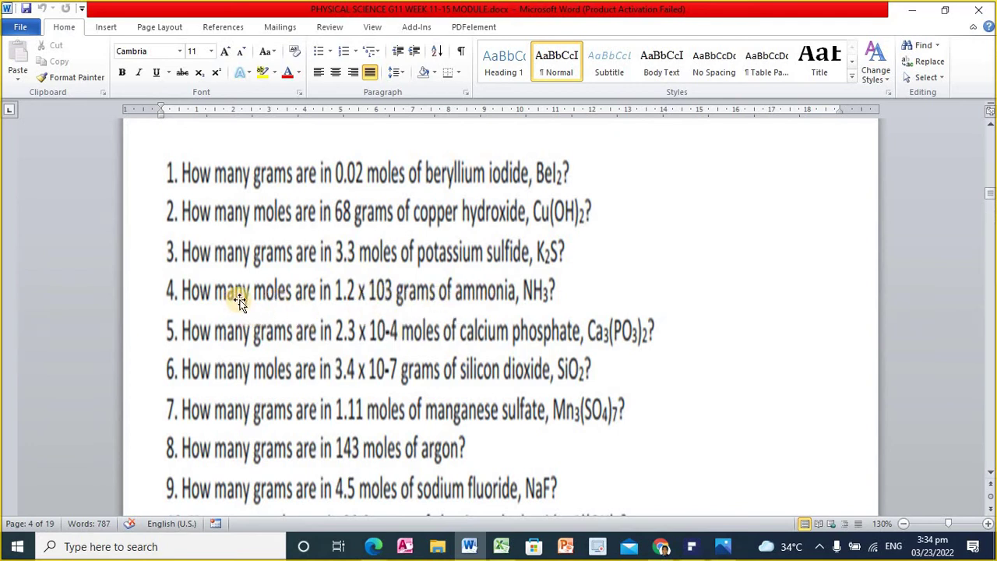
{"action": "left_click", "coordinate": [499, 546]}
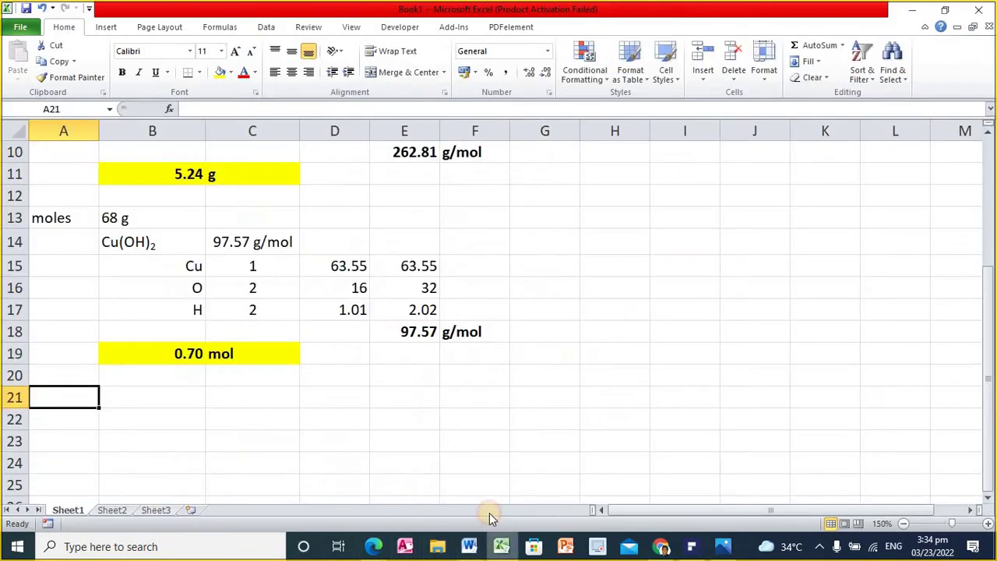
{"action": "type", "text": "mol"}
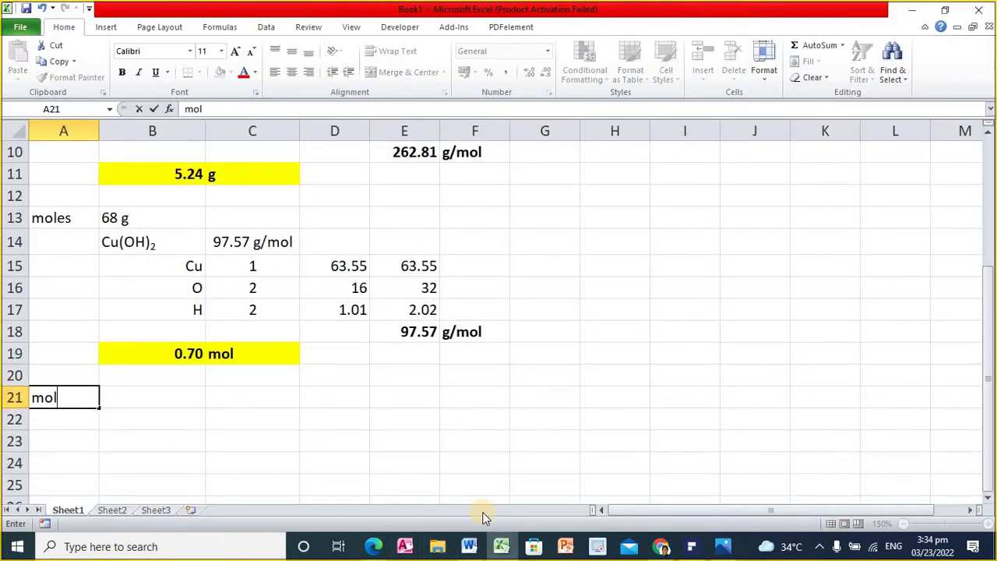
{"action": "key", "text": "Tab"}
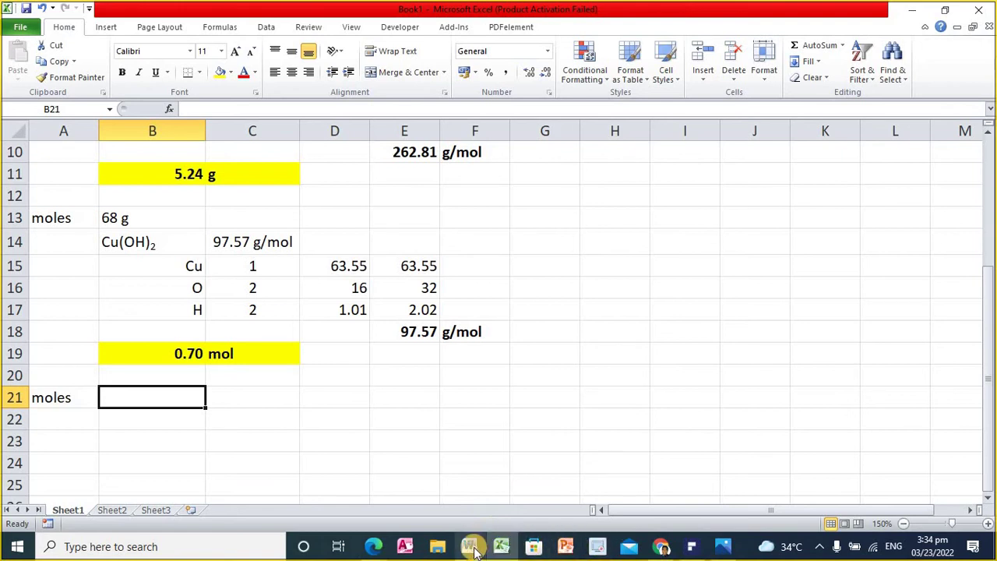
Look up the gram amount of question 4 in the Word module and enter 1.2 x 10 3 g in Excel cell B21
{"action": "left_click", "coordinate": [470, 547]}
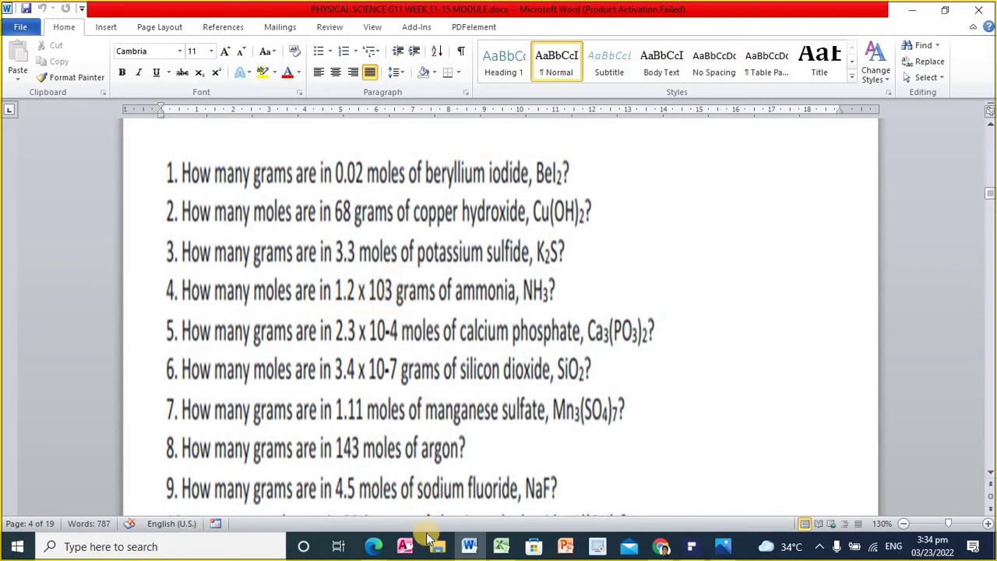
{"action": "left_click", "coordinate": [501, 546]}
{"action": "type", "text": "1"}
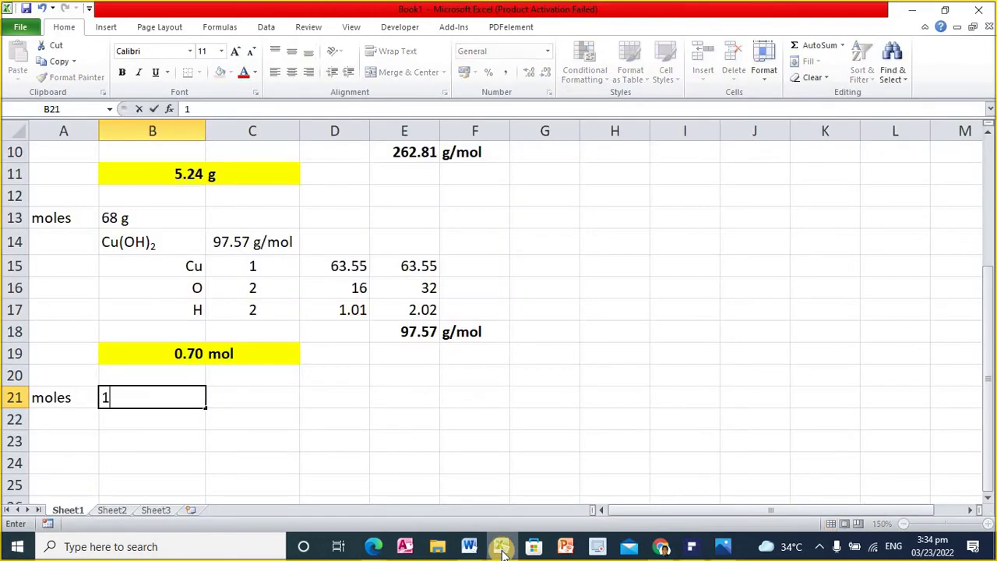
{"action": "type", "text": ".2"}
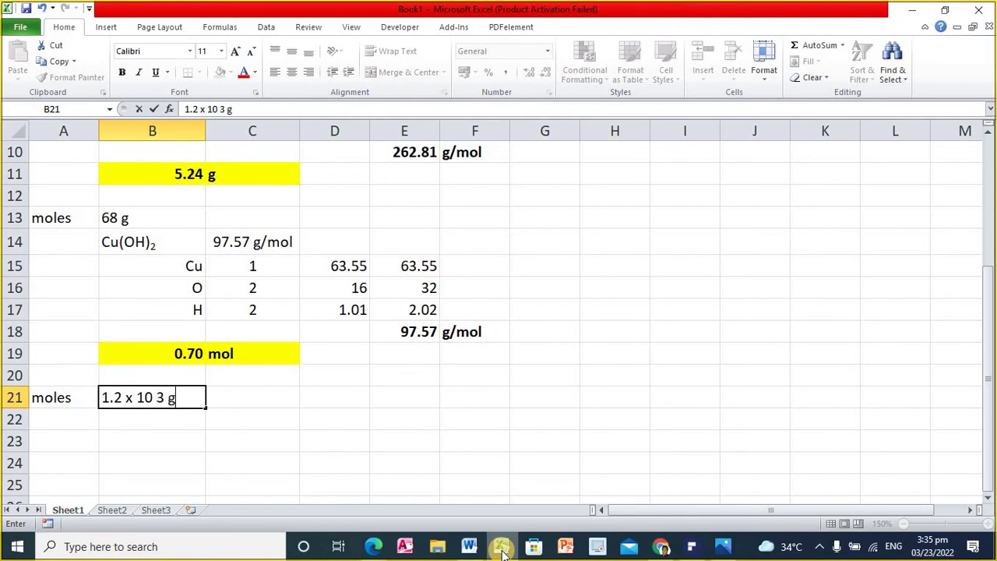
{"action": "type", "text": "x 10 3 g"}
{"action": "key", "text": "Return"}
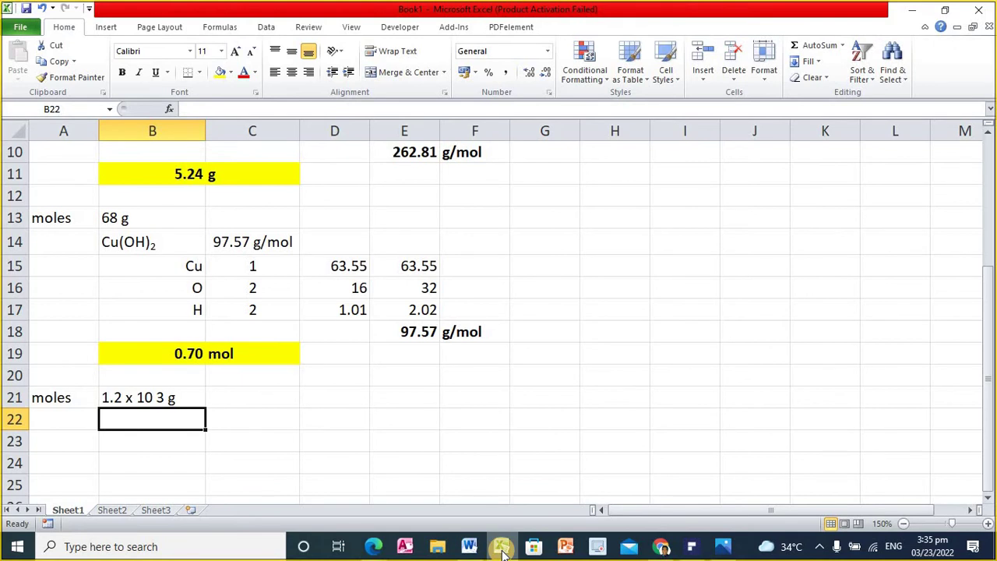
Format the exponent 3 in cell B21's 1.2 x 10 3 g as superscript
{"action": "key", "text": "Up"}
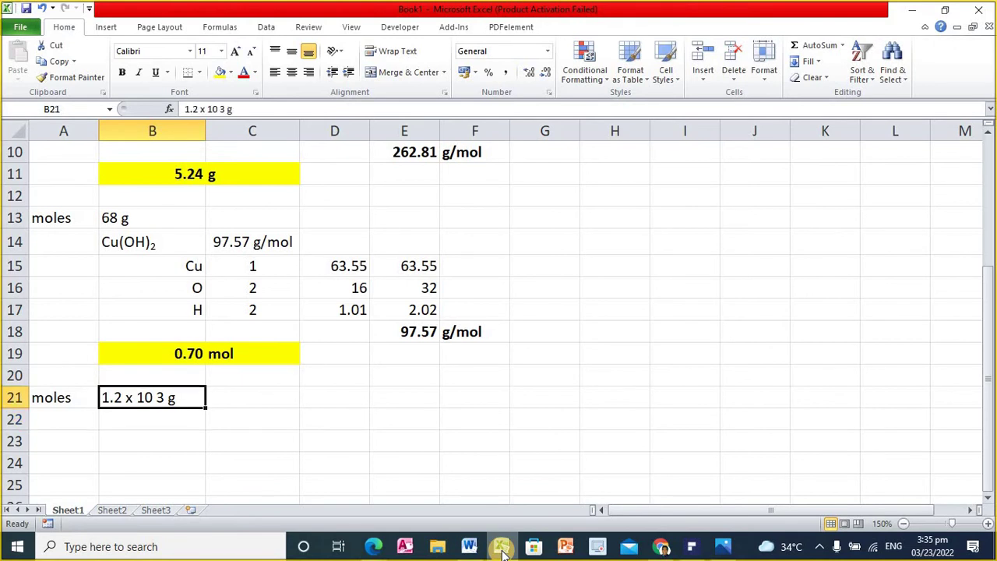
{"action": "left_click", "coordinate": [221, 109]}
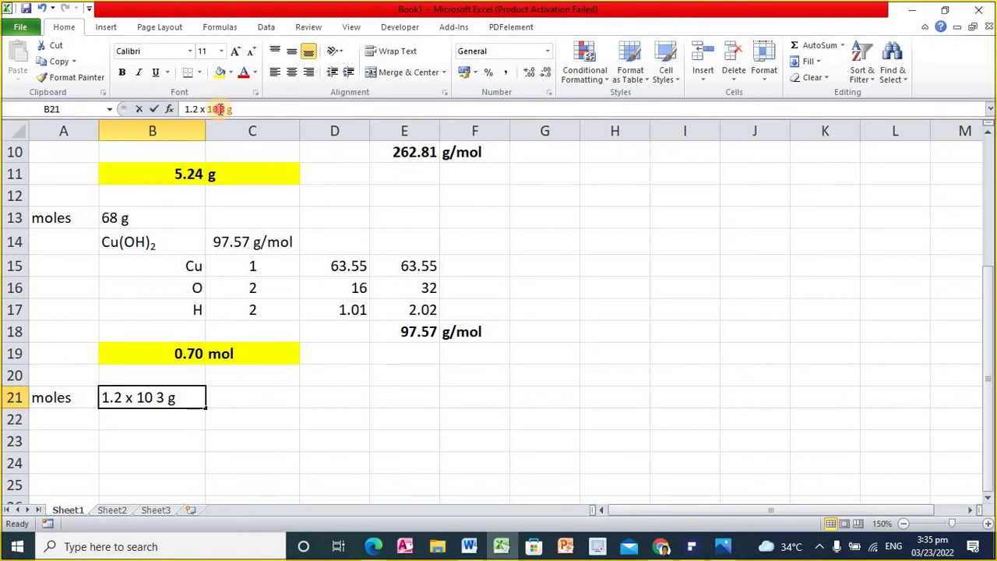
{"action": "left_click_drag", "start_coordinate": [218, 109], "coordinate": [226, 109]}
{"action": "right_click", "coordinate": [225, 109]}
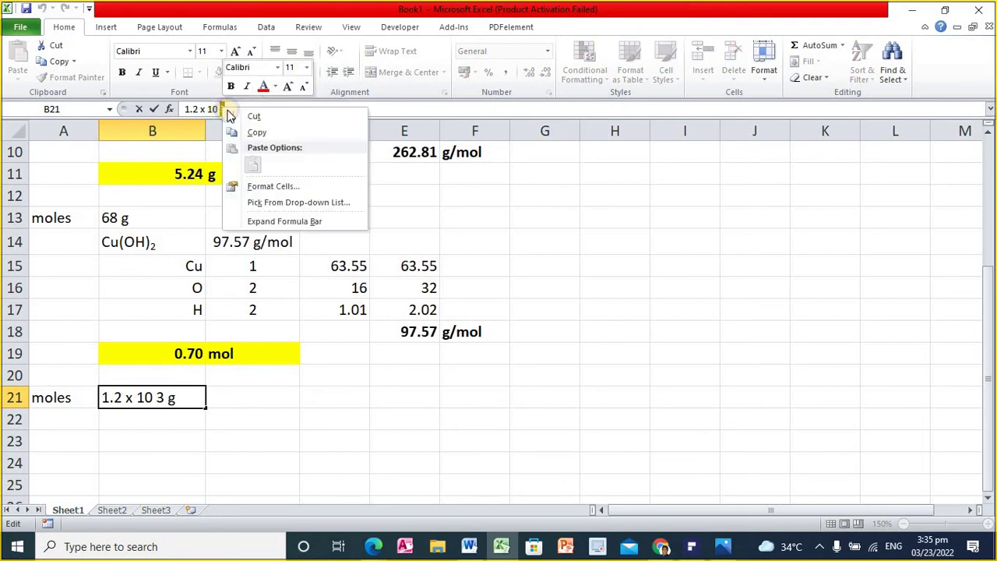
{"action": "left_click", "coordinate": [261, 186]}
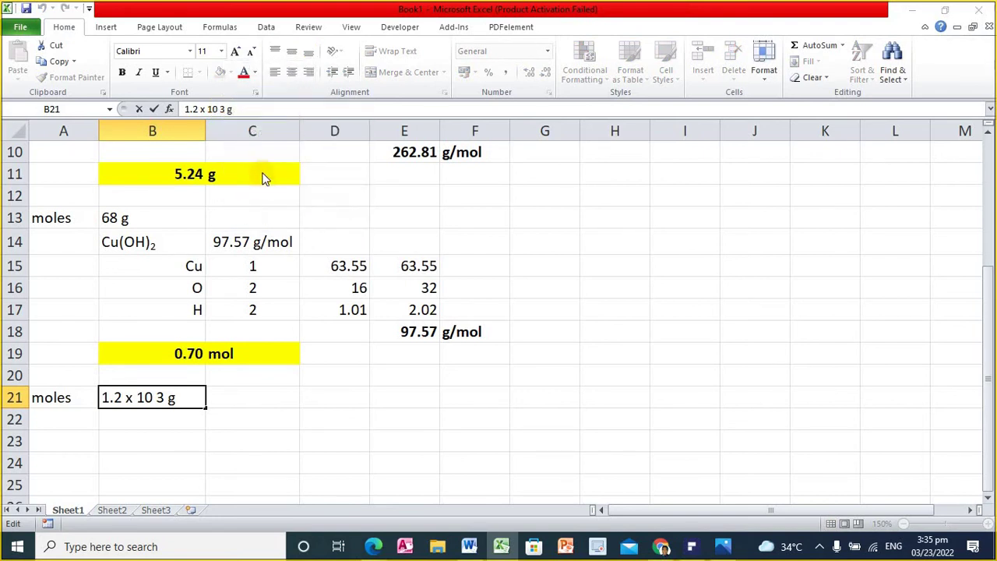
{"action": "left_click", "coordinate": [104, 207]}
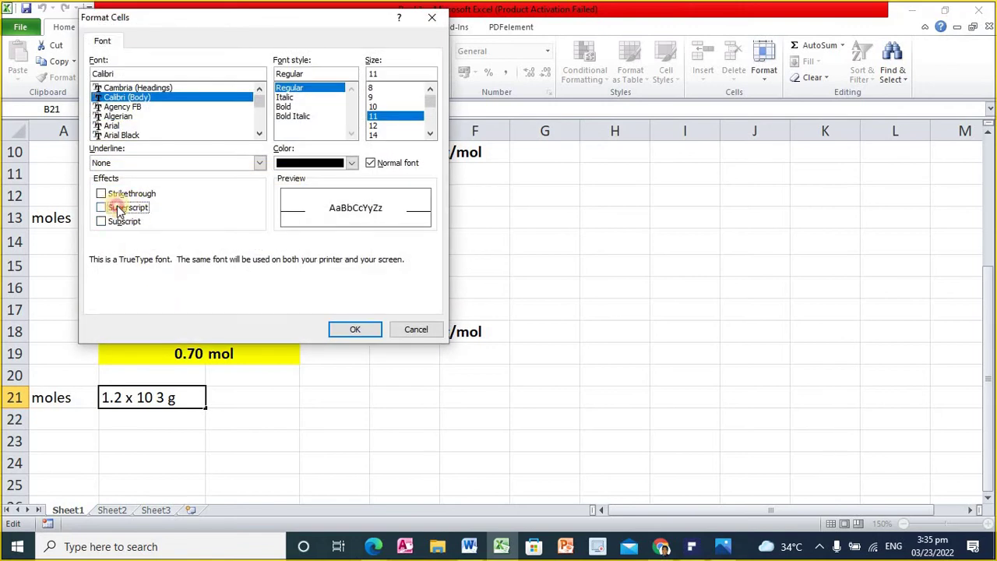
{"action": "left_click", "coordinate": [351, 330]}
{"action": "left_click", "coordinate": [141, 445]}
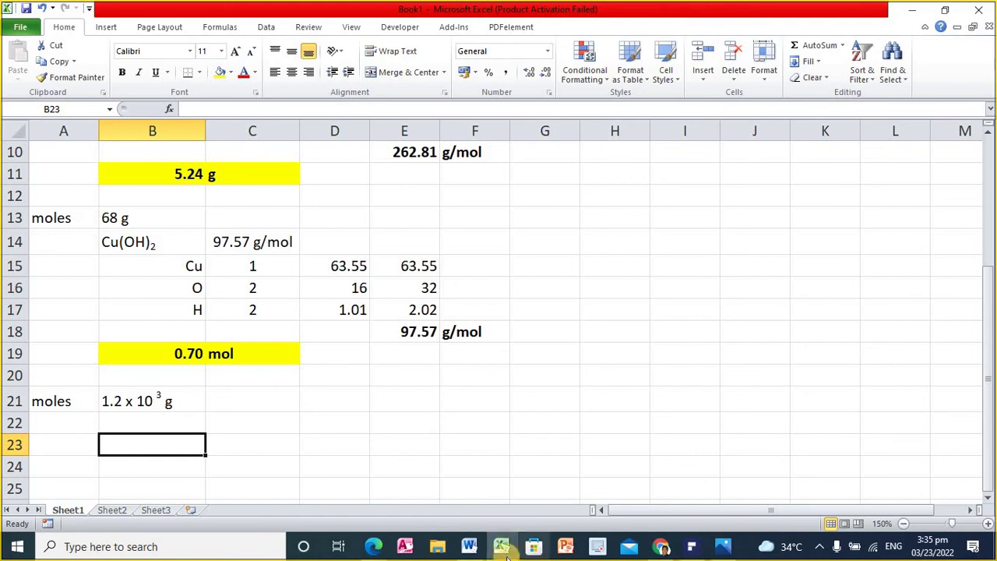
Check ammonia's formula in question 4 of the Word module and enter NH3 in Excel cell B22
{"action": "left_click", "coordinate": [470, 547]}
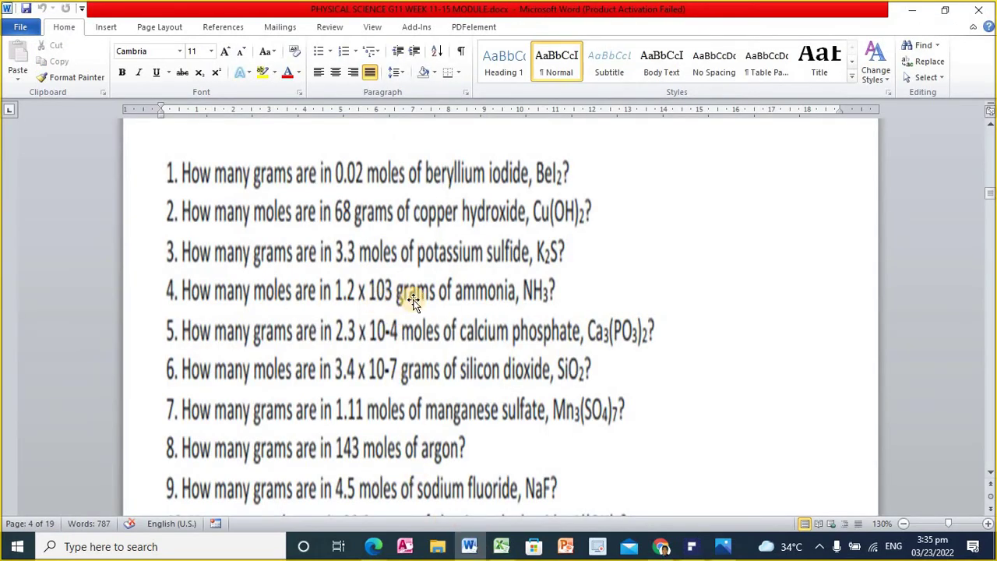
{"action": "left_click", "coordinate": [500, 546]}
{"action": "left_click", "coordinate": [126, 405]}
{"action": "left_click", "coordinate": [131, 419]}
{"action": "type", "text": "NH"}
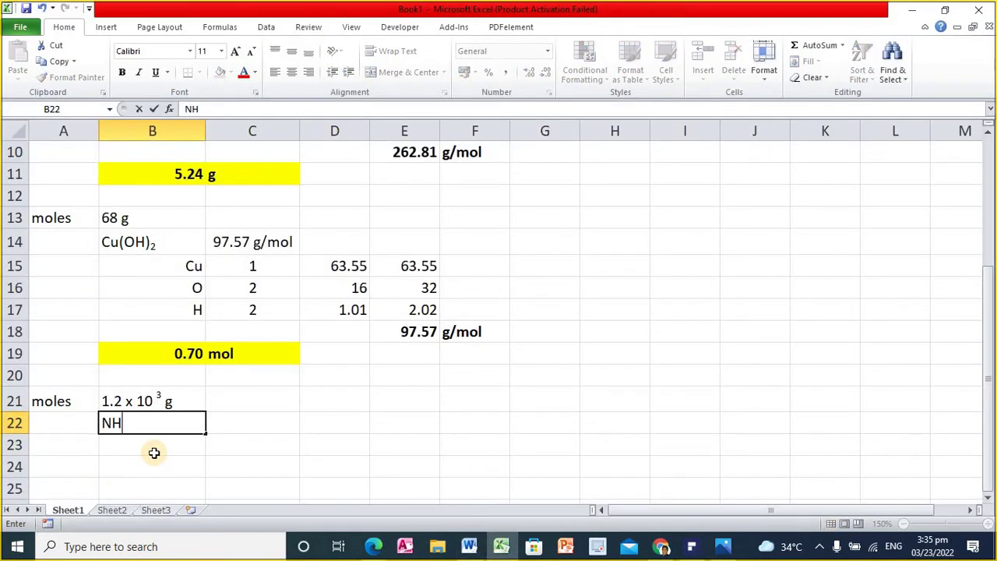
{"action": "type", "text": "3"}
{"action": "key", "text": "Return"}
Format the 3 of NH3 in cell B22 as subscript
{"action": "key", "text": "Up"}
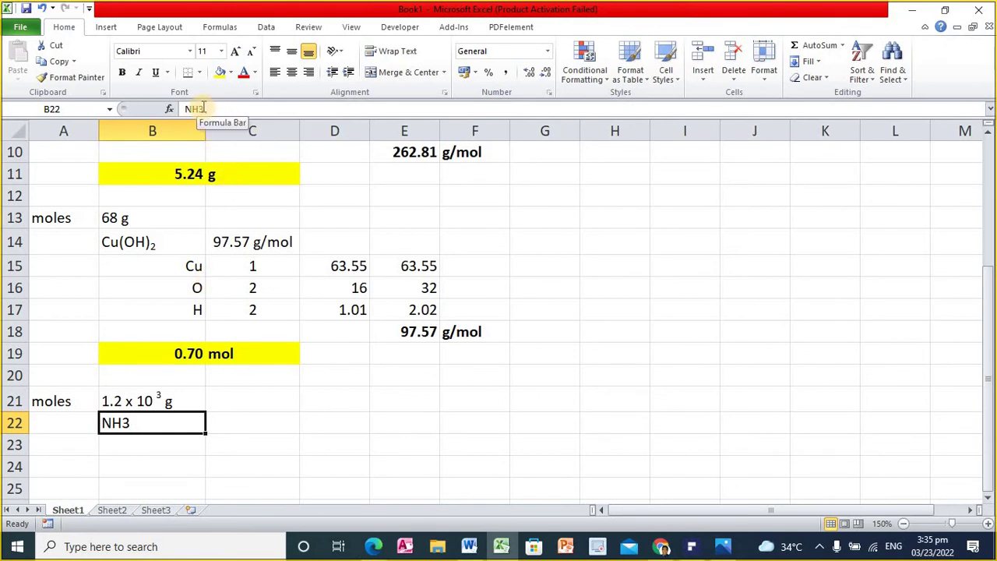
{"action": "left_click_drag", "start_coordinate": [194, 109], "coordinate": [199, 109]}
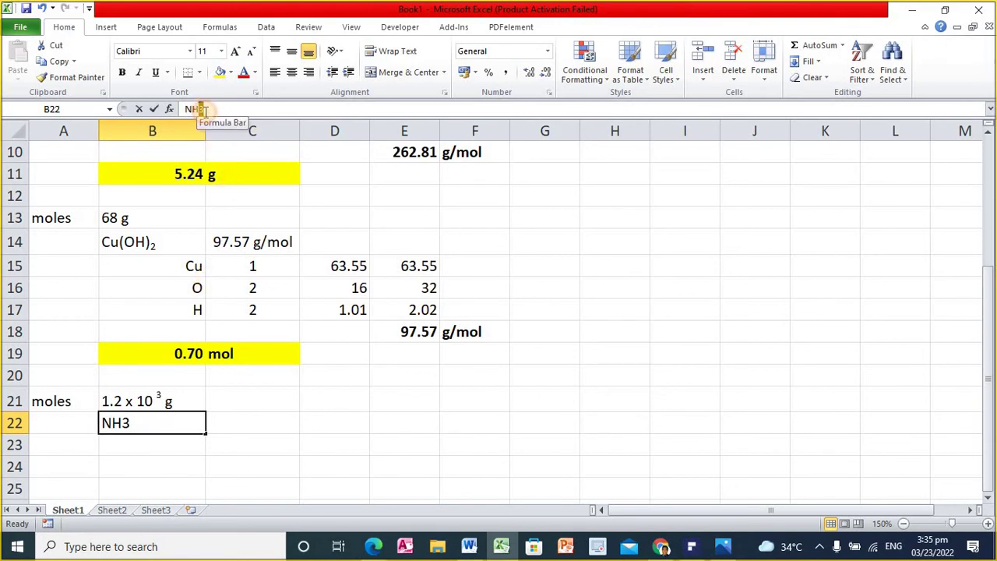
{"action": "right_click", "coordinate": [199, 109]}
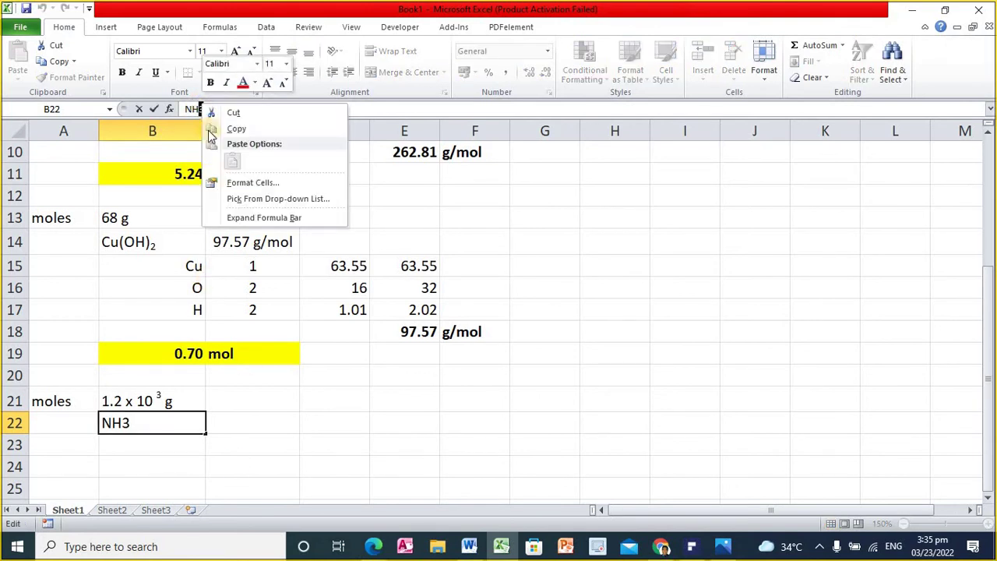
{"action": "left_click", "coordinate": [224, 188]}
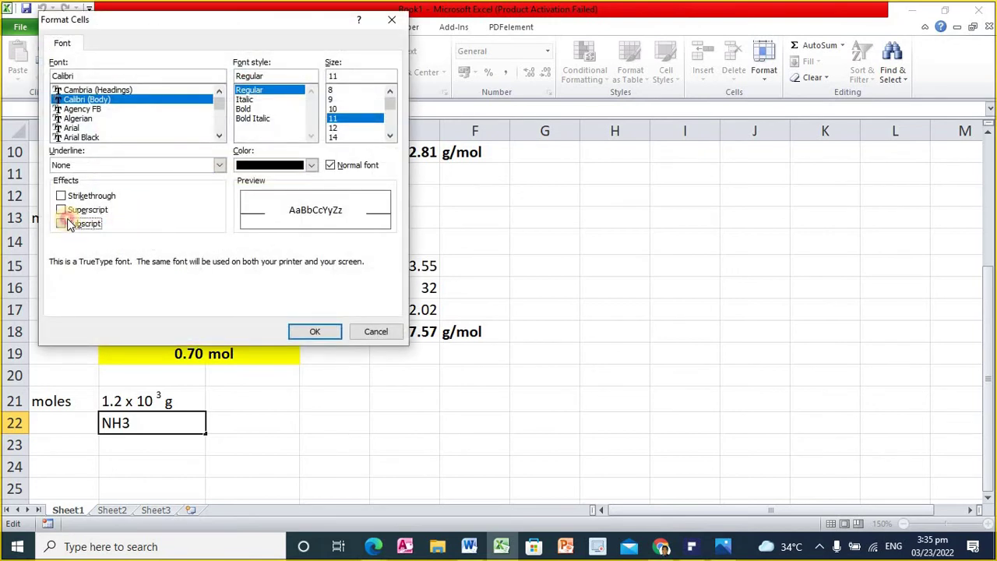
{"action": "left_click", "coordinate": [61, 223]}
{"action": "left_click", "coordinate": [313, 331]}
{"action": "key", "text": "Return"}
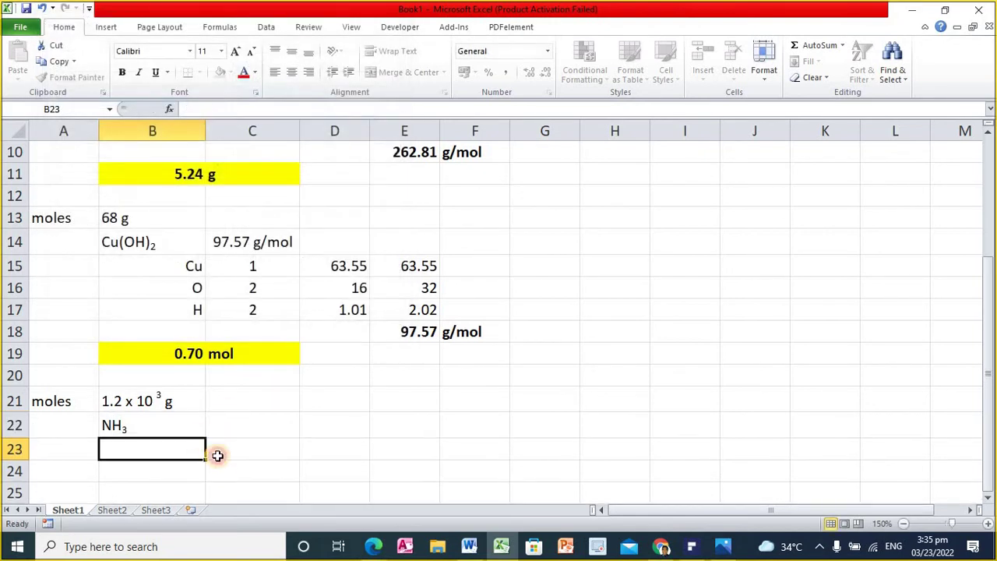
List the elements N and H in cells B23 and B24 and right-align both cells
{"action": "scroll", "coordinate": [223, 463], "scroll_direction": "down", "scroll_amount": 2}
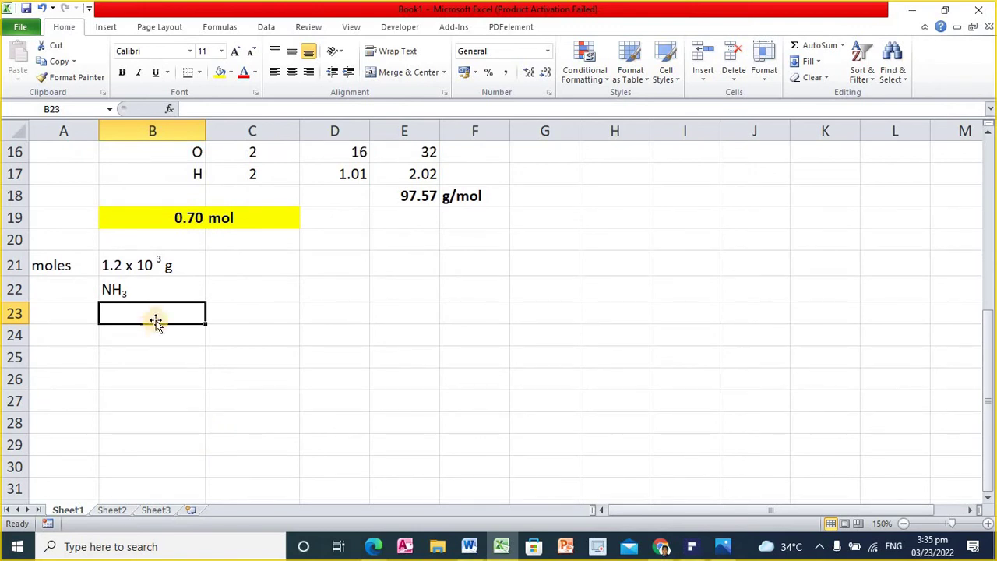
{"action": "left_click", "coordinate": [223, 287]}
{"action": "left_click", "coordinate": [159, 315]}
{"action": "type", "text": "N"}
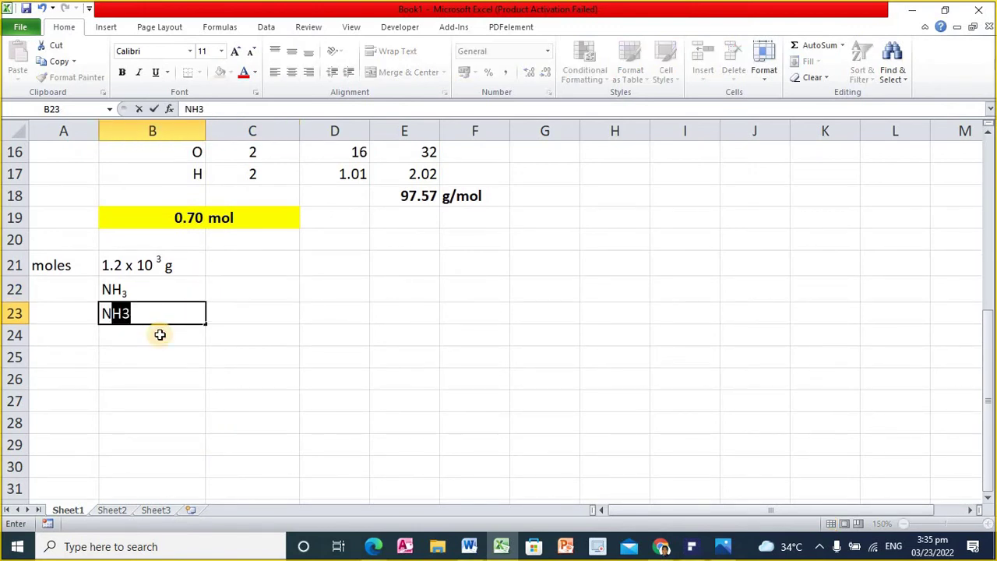
{"action": "key", "text": "Delete"}
{"action": "key", "text": "Return"}
{"action": "type", "text": "H"}
{"action": "key", "text": "Return"}
{"action": "left_click", "coordinate": [160, 335]}
{"action": "left_click_drag", "start_coordinate": [160, 313], "coordinate": [159, 335]}
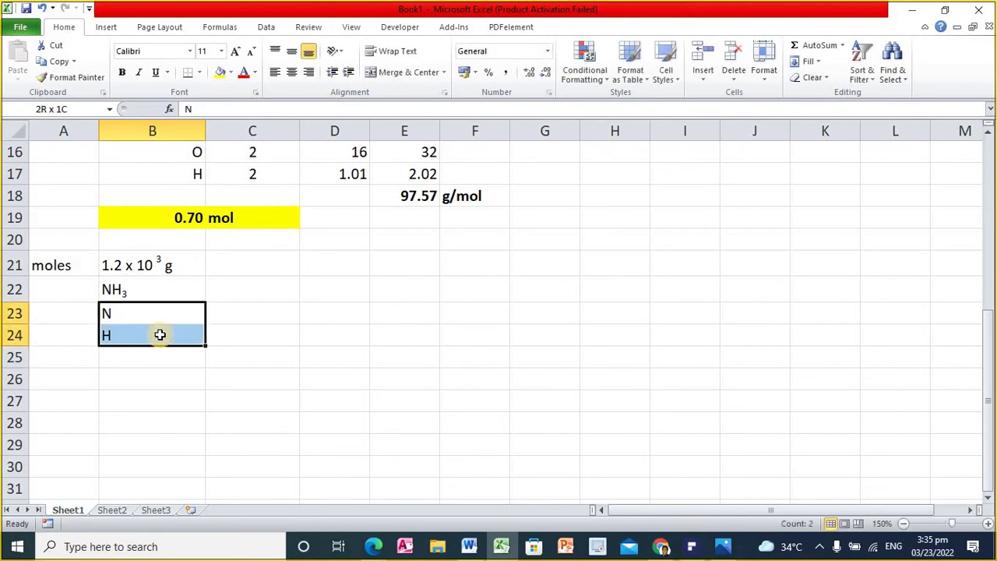
{"action": "left_click", "coordinate": [308, 72]}
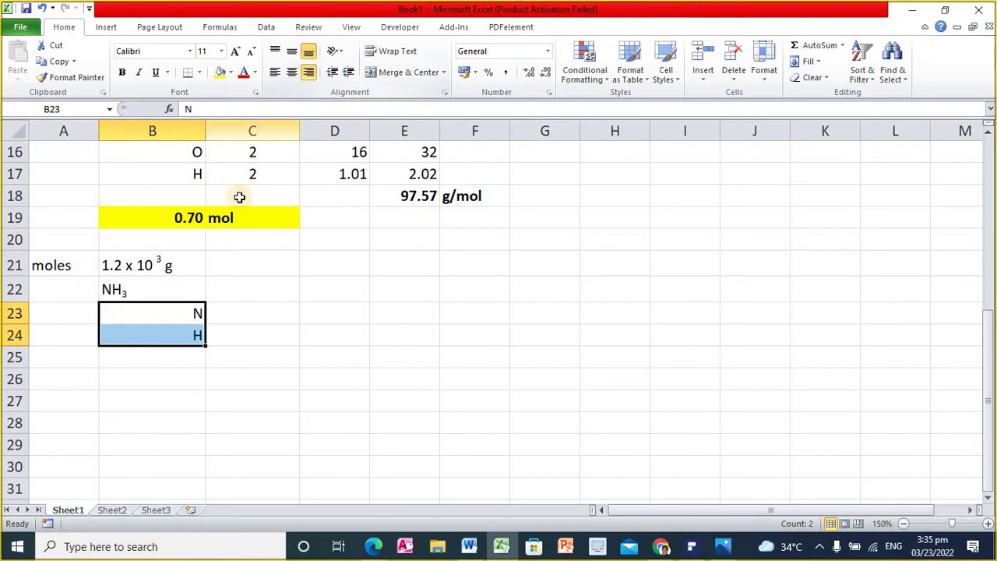
Enter the atom counts 1 for N in cell C23 and 3 for H in cell C24
{"action": "left_click", "coordinate": [260, 311]}
{"action": "type", "text": "1"}
{"action": "key", "text": "Return"}
{"action": "type", "text": "3"}
{"action": "key", "text": "Tab"}
{"action": "key", "text": "Up"}
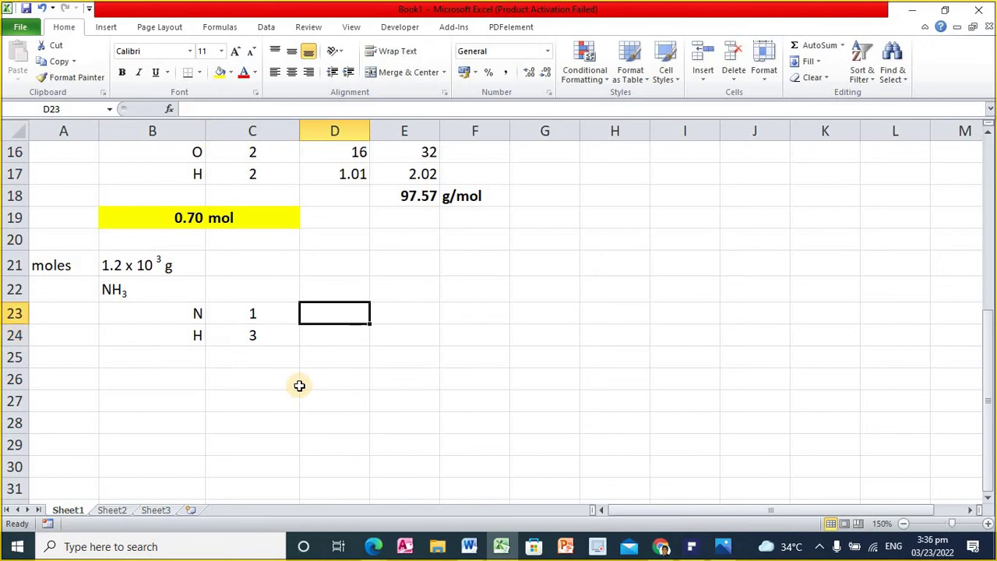
Switch to Photos and look up nitrogen's average atomic mass in the periodic table image
{"action": "left_click", "coordinate": [728, 544]}
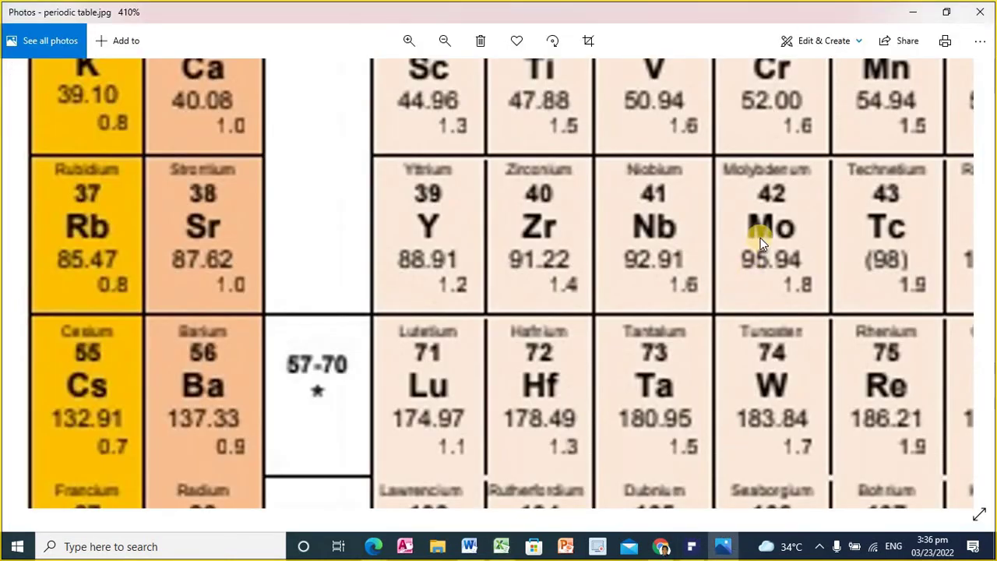
{"action": "scroll", "coordinate": [779, 160], "scroll_direction": "down", "scroll_amount": 3}
{"action": "left_click_drag", "start_coordinate": [767, 140], "coordinate": [271, 396]}
{"action": "scroll", "coordinate": [830, 188], "scroll_direction": "up", "scroll_amount": 2}
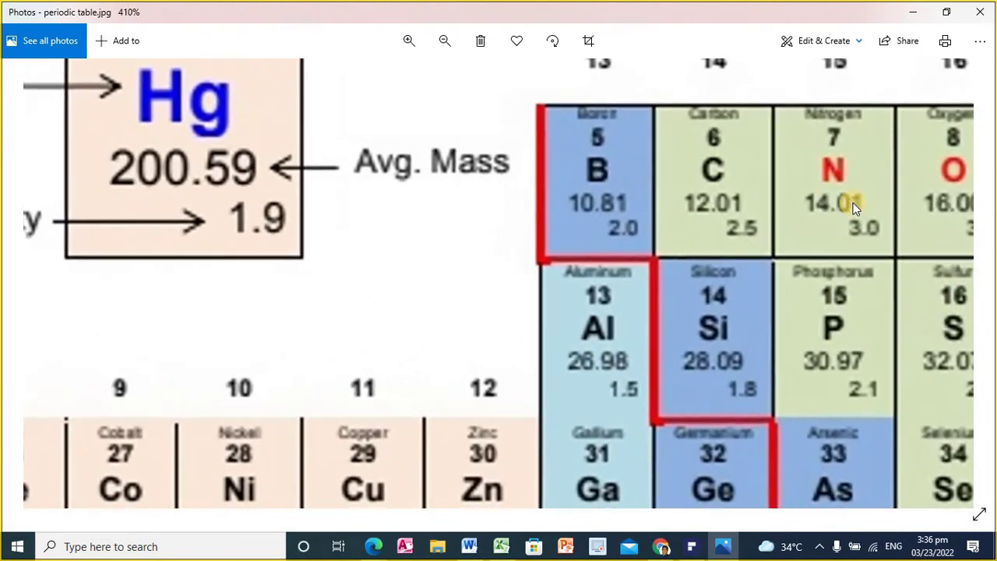
Switch from the periodic table image to Excel and enter nitrogen's atomic mass, 14.01, in cell D23
{"action": "mouse_move", "coordinate": [876, 184]}
{"action": "left_mouse_down"}
{"action": "mouse_move", "coordinate": [797, 203]}
{"action": "mouse_move", "coordinate": [866, 202]}
{"action": "mouse_move", "coordinate": [878, 186]}
{"action": "left_mouse_up"}
{"action": "key", "text": "Escape"}
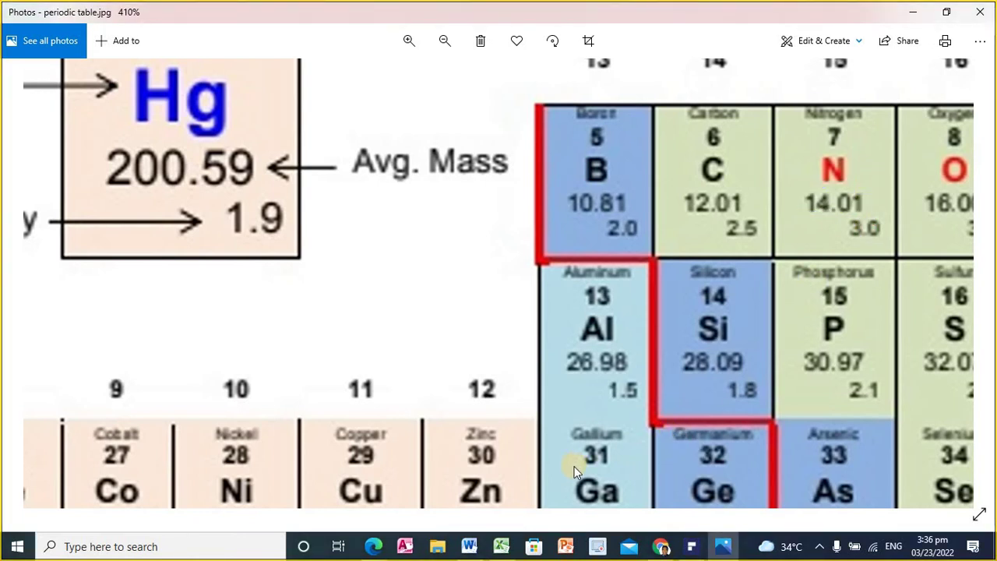
{"action": "left_click", "coordinate": [503, 545]}
{"action": "type", "text": "14.0"}
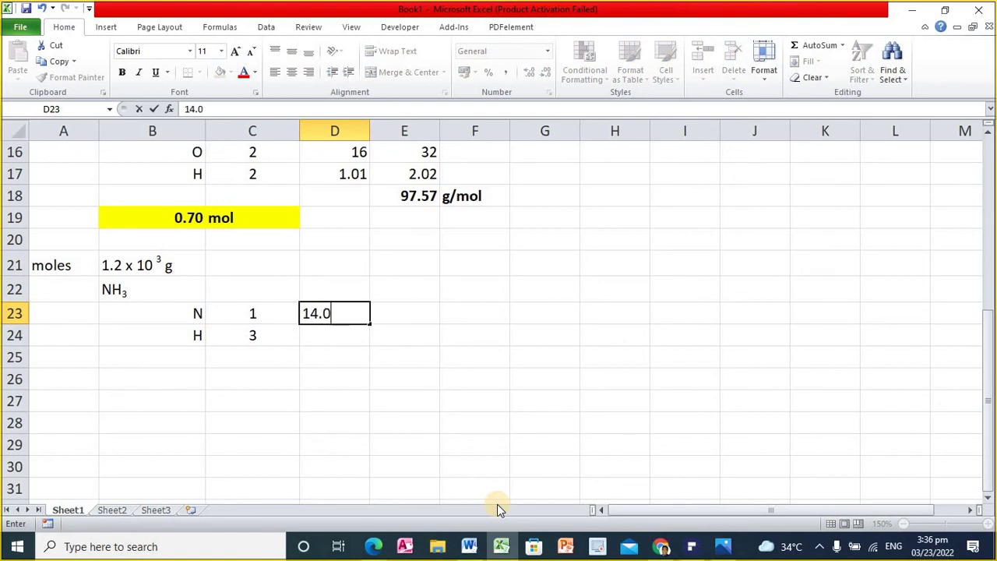
{"action": "type", "text": "1"}
{"action": "key", "text": "Return"}
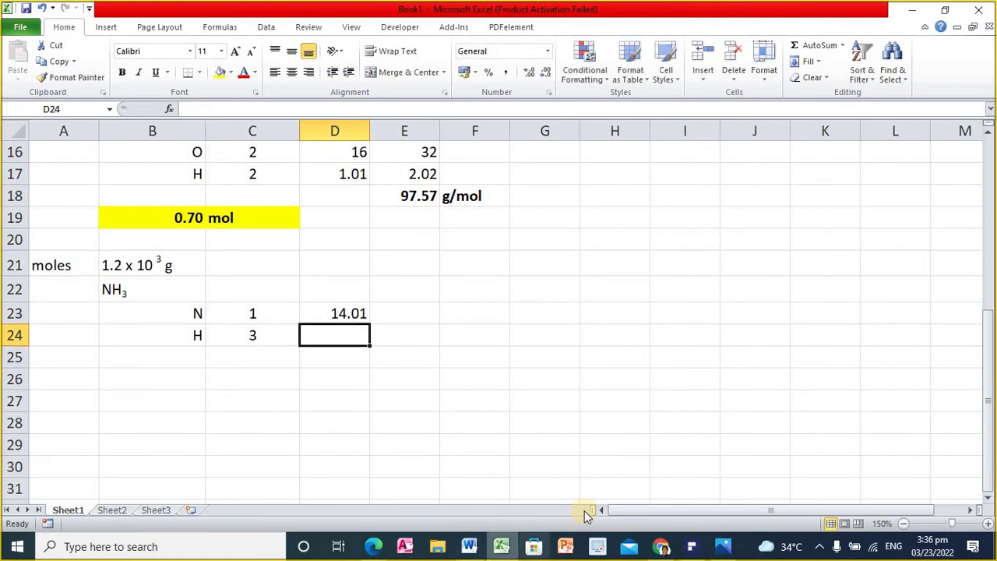
Consult the periodic table image in Photos, return to Excel and enter hydrogen's atomic mass, 1.01, in cell D24
{"action": "left_click", "coordinate": [723, 546]}
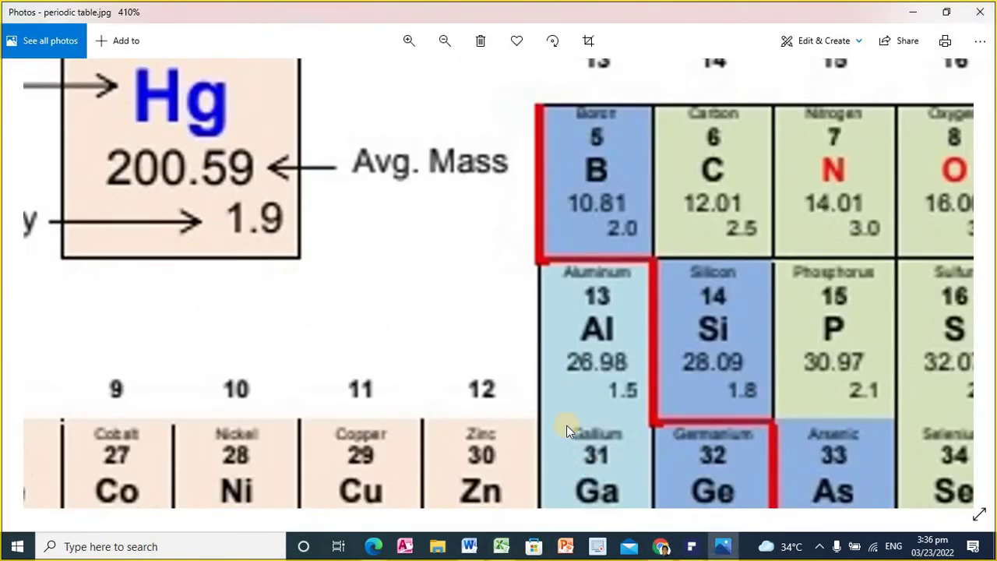
{"action": "left_click", "coordinate": [501, 545]}
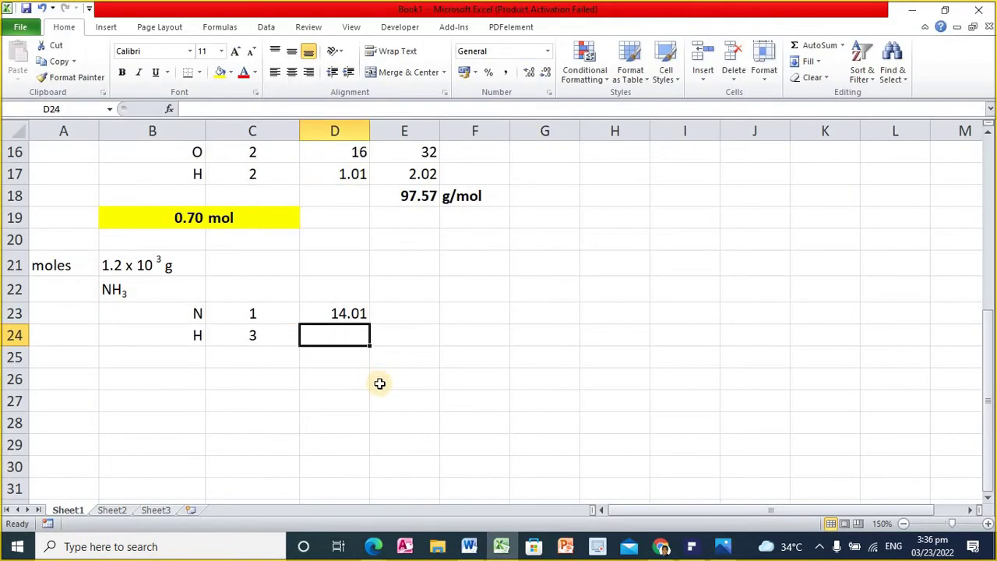
{"action": "type", "text": "1.01"}
{"action": "key", "text": "Return"}
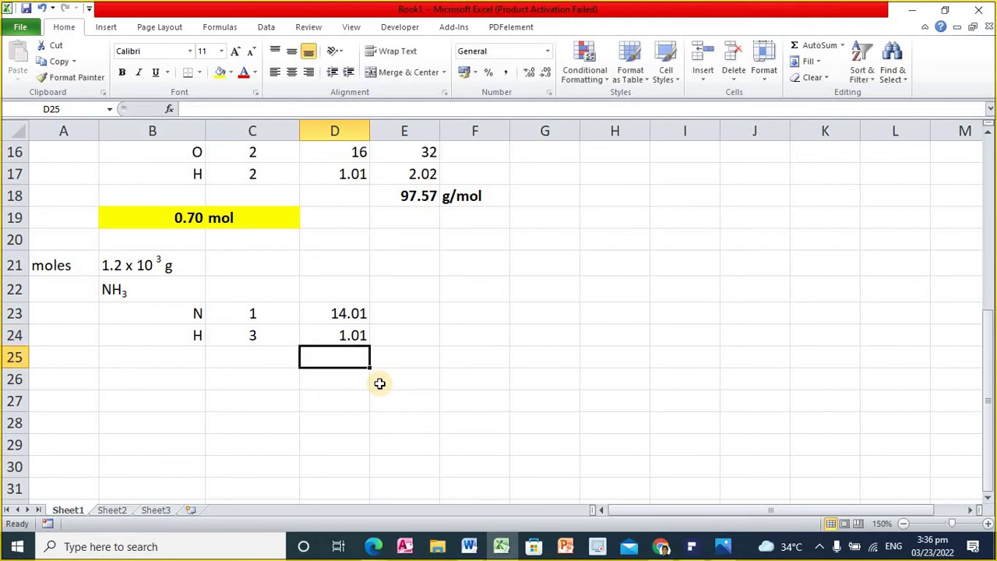
Calculate nitrogen's mass contribution in cell E23 with the formula =D23*C23
{"action": "key", "text": "Up"}
{"action": "key", "text": "Up"}
{"action": "key", "text": "Right"}
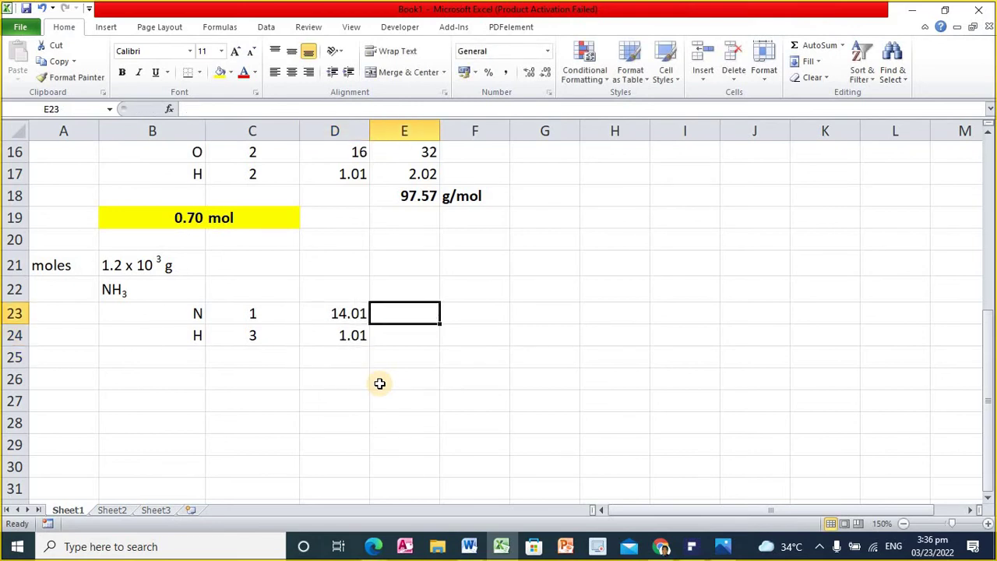
{"action": "type", "text": "="}
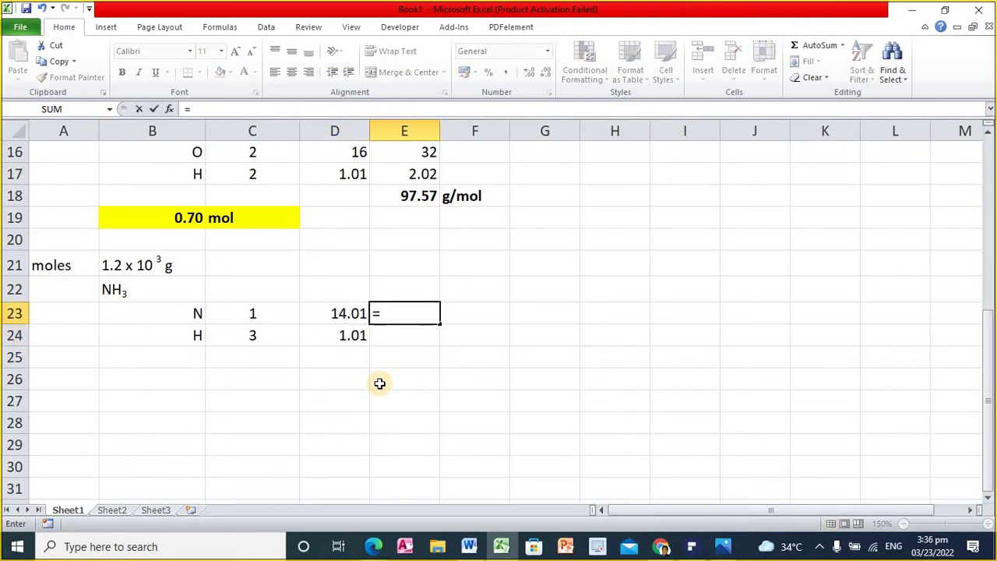
{"action": "type", "text": "su"}
{"action": "key", "text": "BackSpace"}
{"action": "key", "text": "BackSpace"}
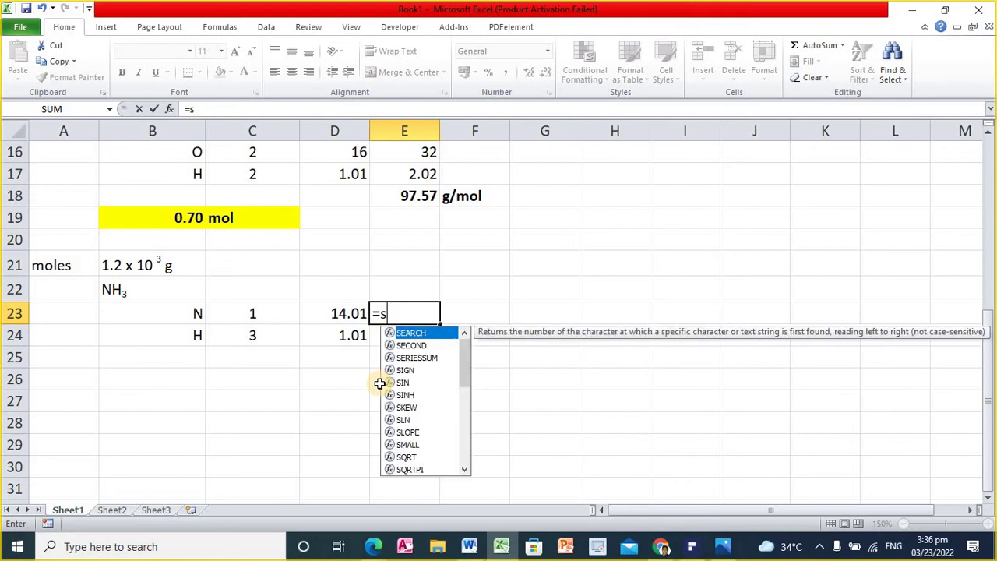
{"action": "key", "text": "Left"}
{"action": "type", "text": "*"}
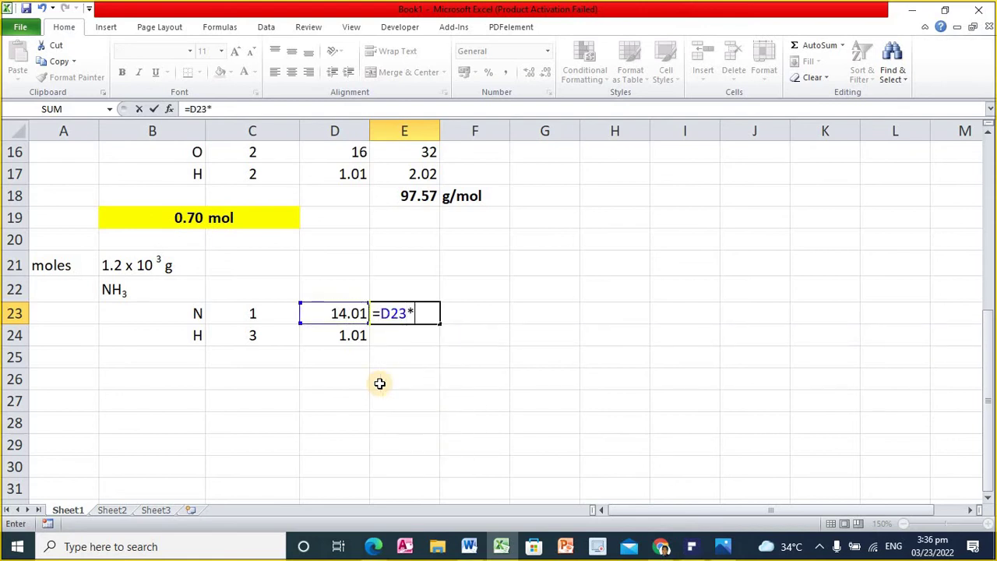
{"action": "key", "text": "Left"}
{"action": "key", "text": "Left"}
{"action": "type", "text": ")"}
{"action": "key", "text": "Return"}
Copy the nitrogen mass formula from E23 into E24 for hydrogen
{"action": "key", "text": "Return"}
{"action": "key", "text": "ctrl+c"}
{"action": "key", "text": "Down"}
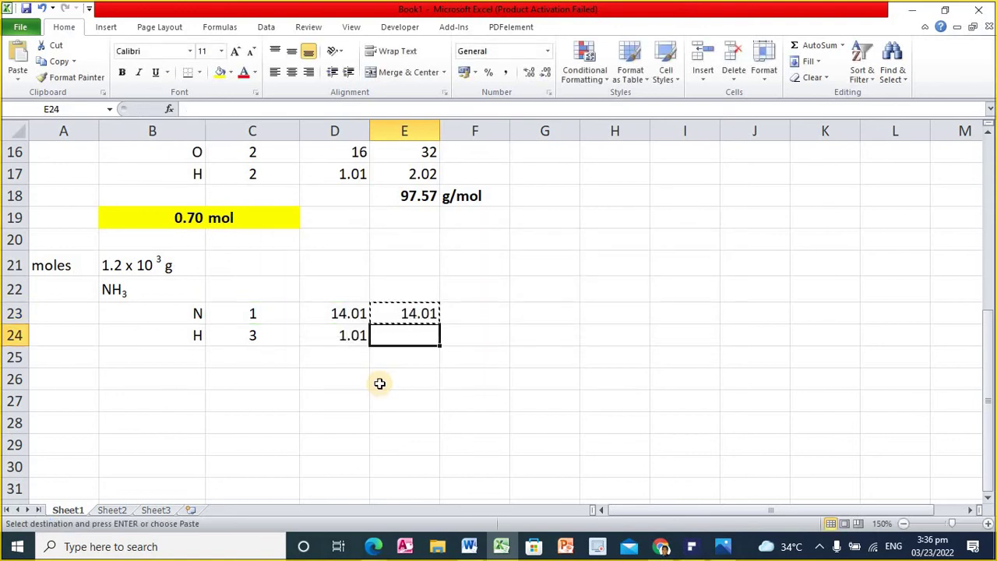
{"action": "key", "text": "ctrl+v"}
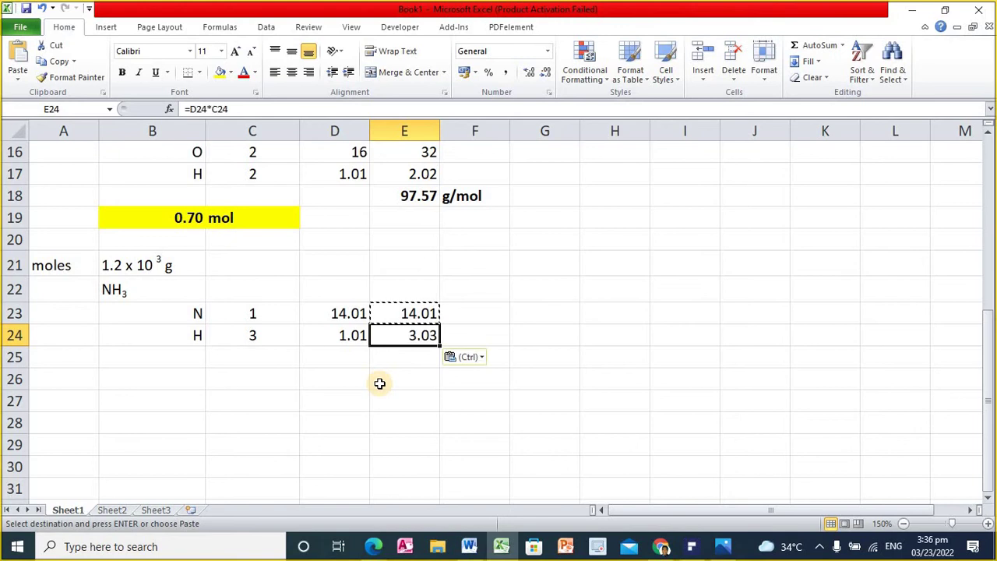
Total the NH3 molar mass in cell E25 with =SUM(E23:E24) and make the total bold
{"action": "key", "text": "Down"}
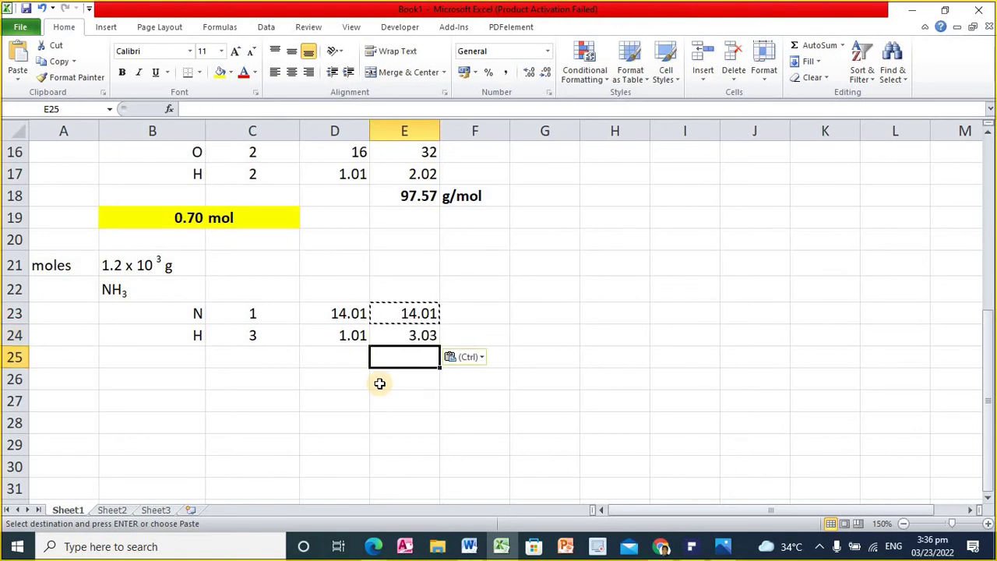
{"action": "type", "text": "=sum("}
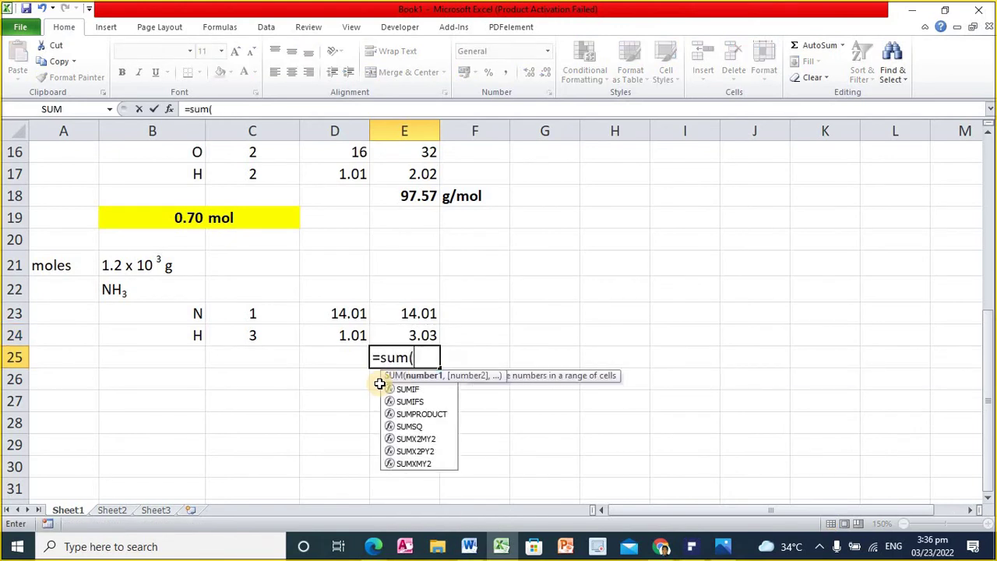
{"action": "key", "text": "Up"}
{"action": "key", "text": "Up"}
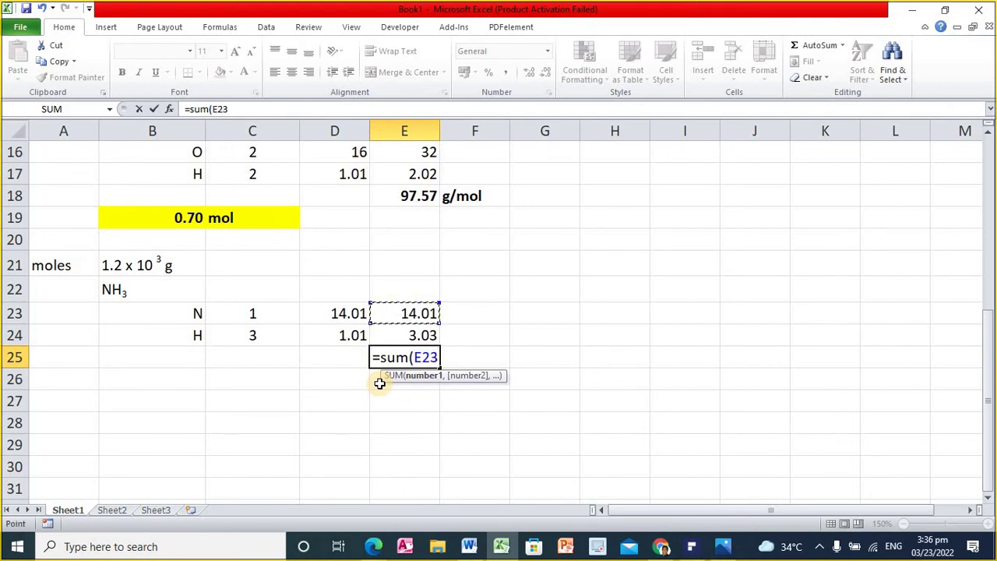
{"action": "key", "text": "shift+Down"}
{"action": "type", "text": ")"}
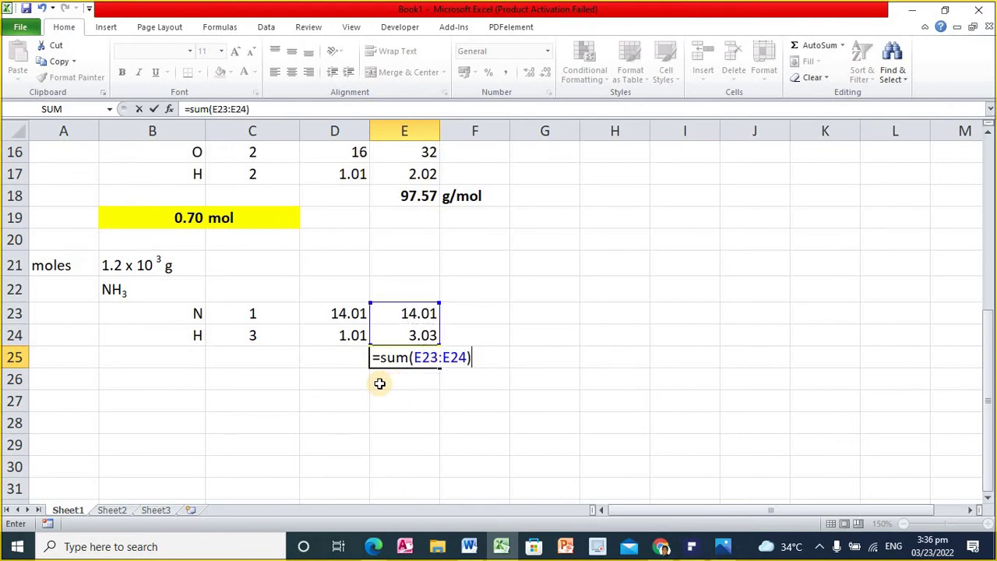
{"action": "key", "text": "Return"}
{"action": "key", "text": "Up"}
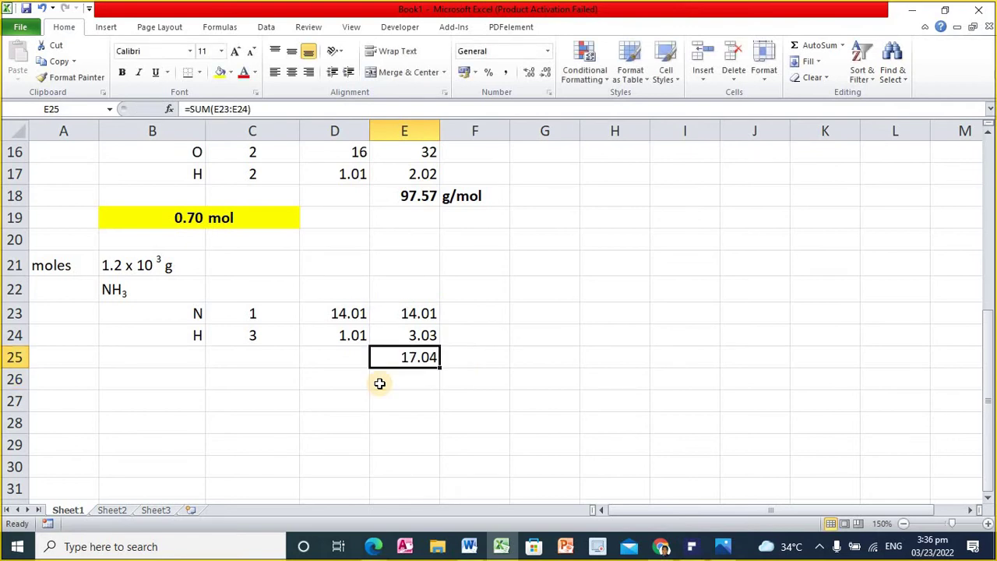
{"action": "key", "text": "ctrl+b"}
Enter the unit g/mol in cell F25 beside the NH3 total and make it bold
{"action": "key", "text": "Right"}
{"action": "type", "text": "g"}
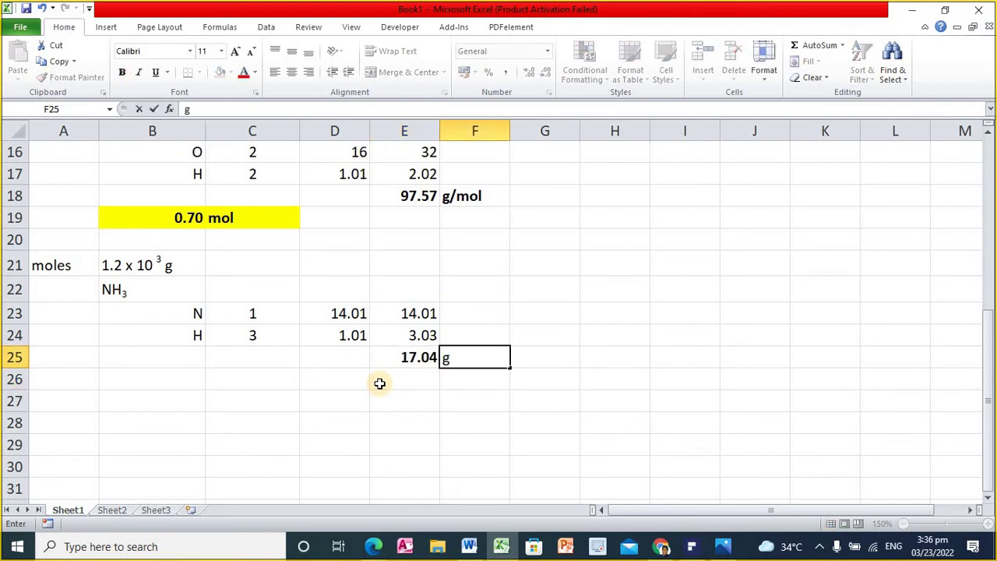
{"action": "type", "text": "/mol"}
{"action": "key", "text": "Return"}
{"action": "key", "text": "Up"}
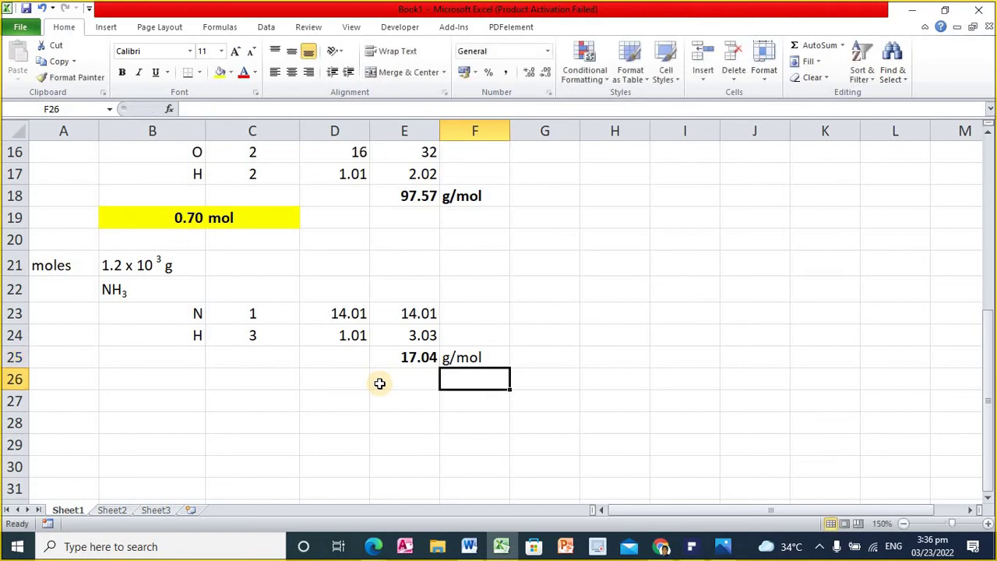
{"action": "key", "text": "ctrl+b"}
Enter the molar mass 17.04 g/mol in cell C22 beside the NH3 formula
{"action": "key", "text": "Left"}
{"action": "key", "text": "Left"}
{"action": "key", "text": "Left"}
{"action": "key", "text": "Left"}
{"action": "key", "text": "Left"}
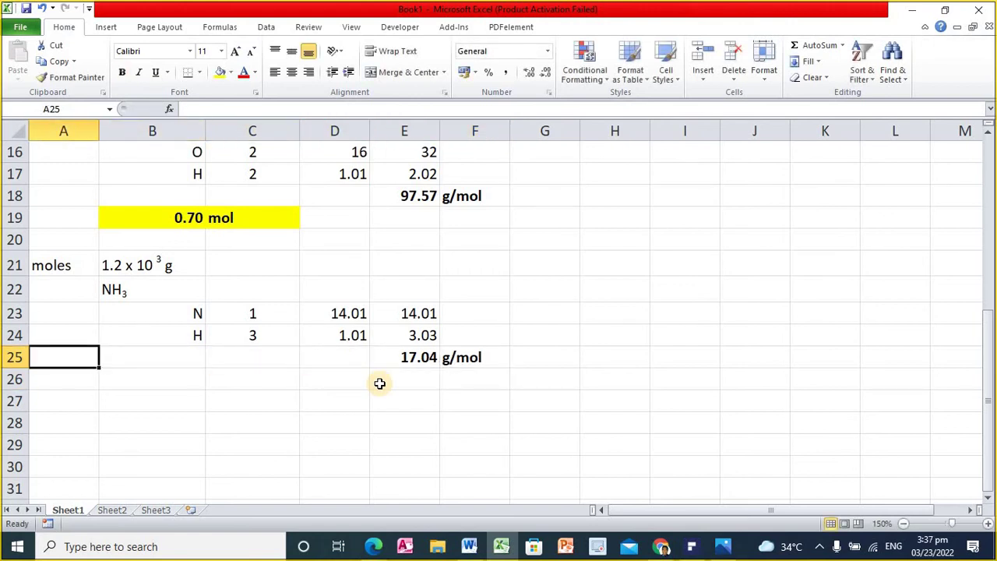
{"action": "key", "text": "Up"}
{"action": "key", "text": "Up"}
{"action": "key", "text": "Right"}
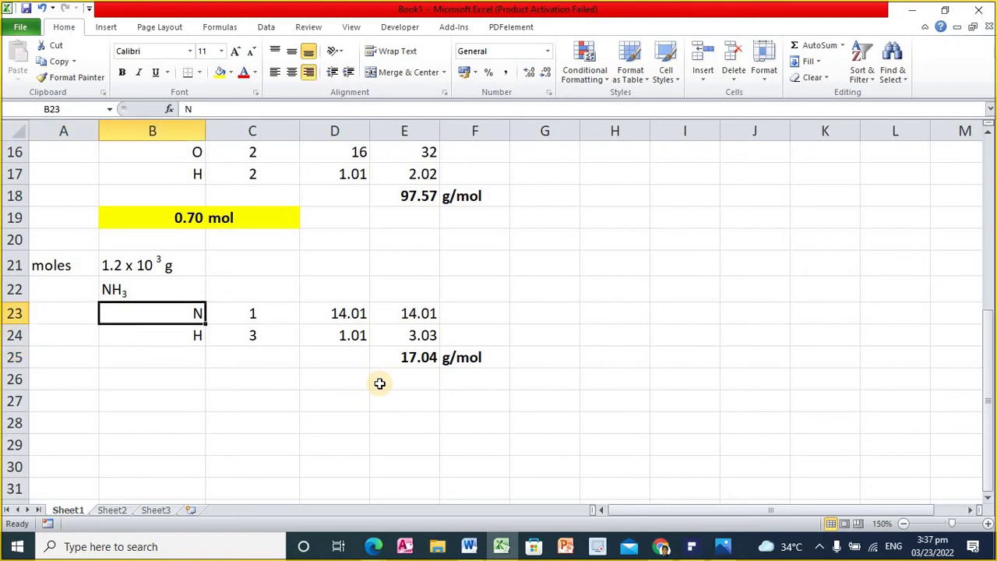
{"action": "key", "text": "Up"}
{"action": "key", "text": "Right"}
{"action": "type", "text": "17.04 g/mol"}
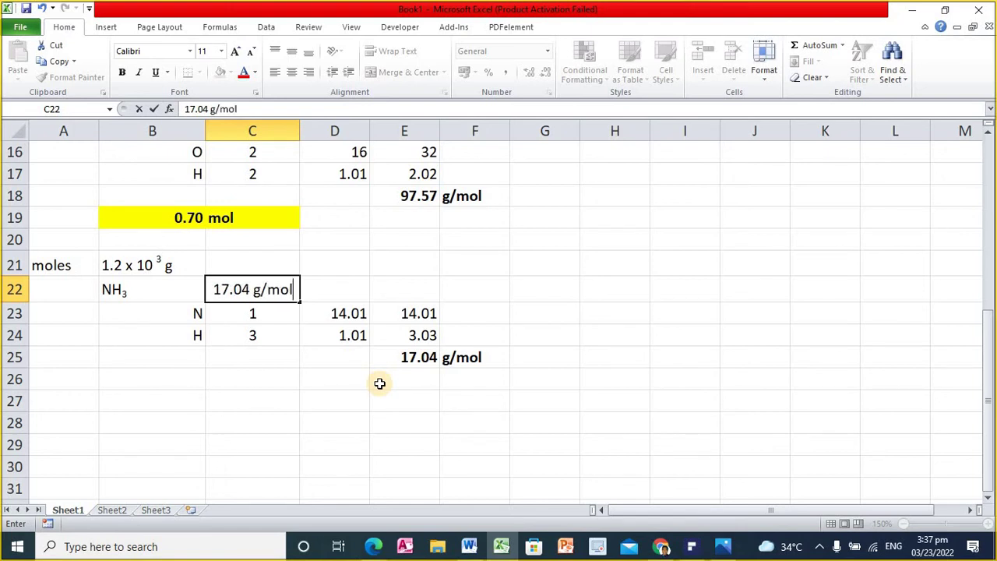
{"action": "key", "text": "Return"}
{"action": "key", "text": "Up"}
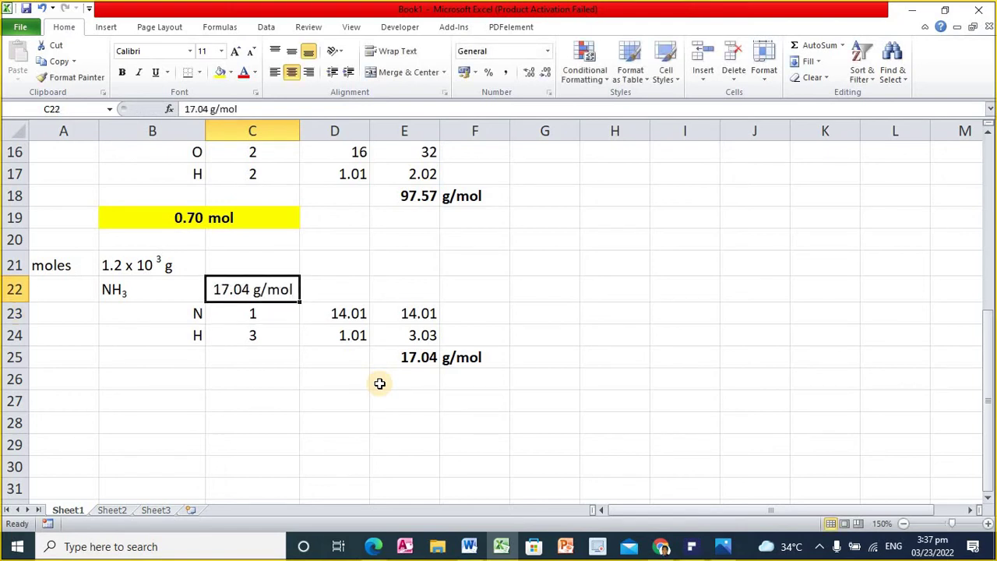
Mark the given mass, the molar mass and the moles label with red ink strokes, and clear the ink
{"action": "left_click_drag", "start_coordinate": [163, 267], "coordinate": [189, 244]}
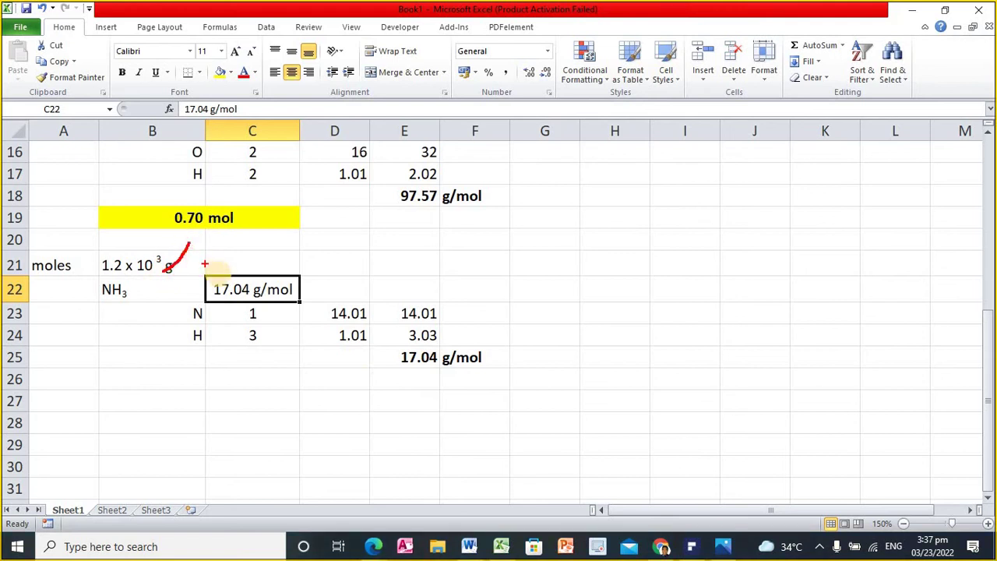
{"action": "mouse_move", "coordinate": [254, 294]}
{"action": "left_mouse_down"}
{"action": "mouse_move", "coordinate": [271, 273]}
{"action": "mouse_move", "coordinate": [280, 283]}
{"action": "mouse_move", "coordinate": [282, 269]}
{"action": "mouse_move", "coordinate": [156, 216]}
{"action": "mouse_move", "coordinate": [36, 254]}
{"action": "left_mouse_up"}
{"action": "key", "text": "Escape"}
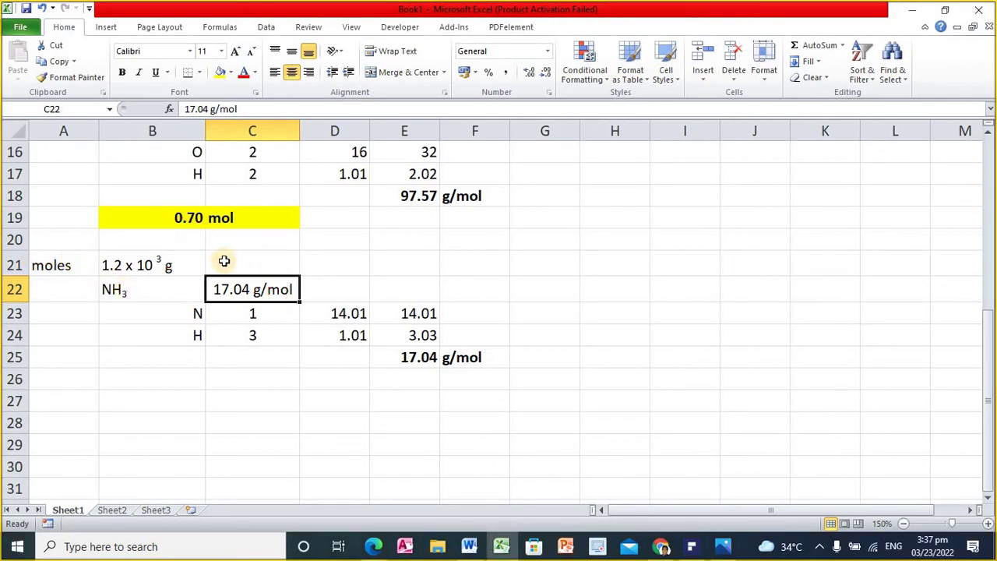
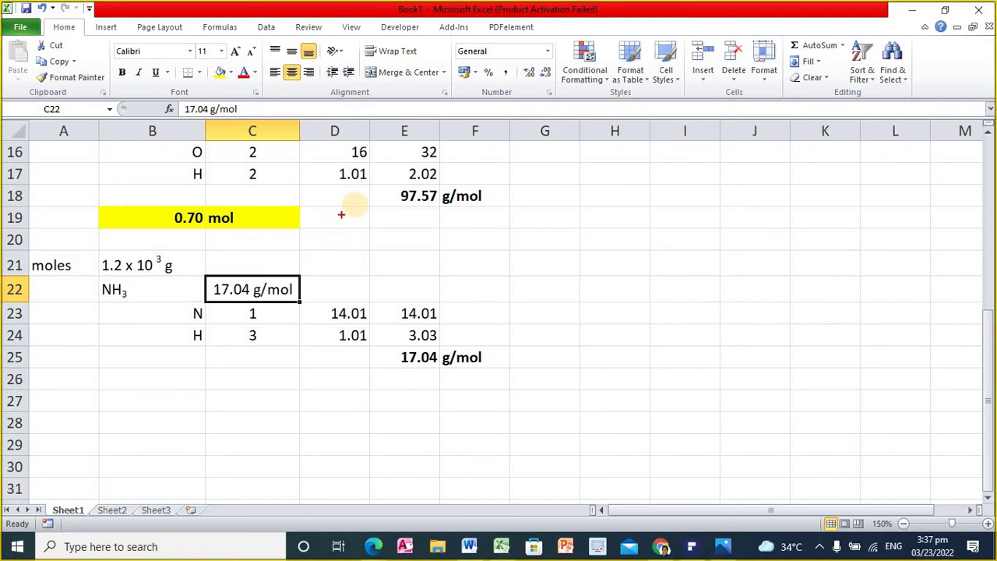
Handwrite 1.2 X 10 with the exponent 3 in large red ink over the empty cells right of the NH3 problem
{"action": "left_click_drag", "start_coordinate": [397, 221], "coordinate": [400, 276]}
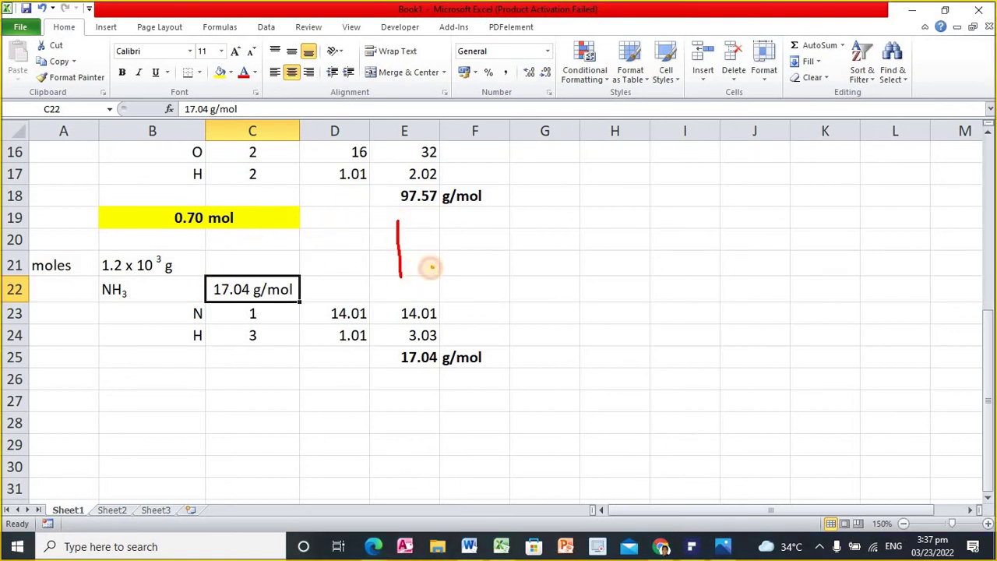
{"action": "left_click", "coordinate": [430, 267]}
{"action": "mouse_move", "coordinate": [452, 225]}
{"action": "left_mouse_down"}
{"action": "mouse_move", "coordinate": [461, 219]}
{"action": "mouse_move", "coordinate": [461, 272]}
{"action": "mouse_move", "coordinate": [496, 283]}
{"action": "left_mouse_up"}
{"action": "left_click_drag", "start_coordinate": [527, 218], "coordinate": [574, 276]}
{"action": "left_click_drag", "start_coordinate": [576, 225], "coordinate": [518, 269]}
{"action": "left_click_drag", "start_coordinate": [621, 229], "coordinate": [617, 279]}
{"action": "mouse_move", "coordinate": [645, 243]}
{"action": "left_mouse_down"}
{"action": "mouse_move", "coordinate": [670, 240]}
{"action": "mouse_move", "coordinate": [641, 238]}
{"action": "left_mouse_up"}
{"action": "mouse_move", "coordinate": [698, 183]}
{"action": "left_mouse_down"}
{"action": "mouse_move", "coordinate": [703, 176]}
{"action": "mouse_move", "coordinate": [700, 214]}
{"action": "left_mouse_up"}
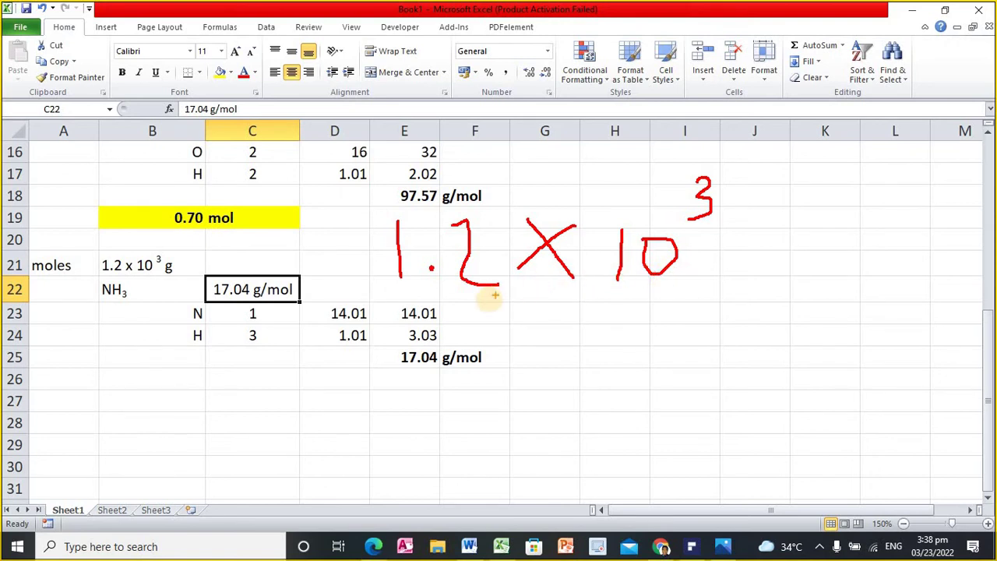
Circle the handwritten decimal point and the exponent 3 in blue ink, and link them with an arrow toward the exponent
{"action": "left_click", "coordinate": [431, 267]}
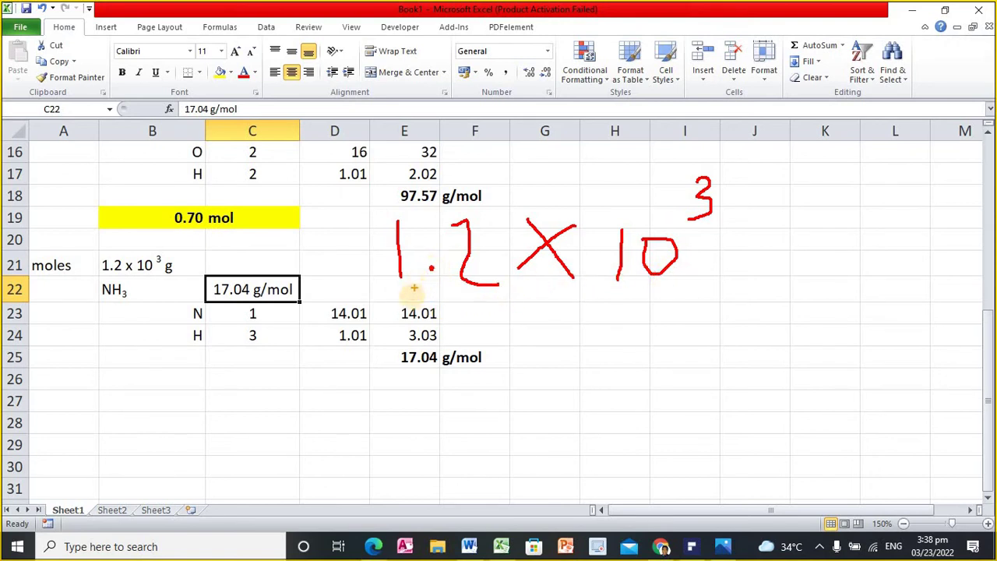
{"action": "mouse_move", "coordinate": [436, 256]}
{"action": "left_mouse_down"}
{"action": "mouse_move", "coordinate": [421, 283]}
{"action": "mouse_move", "coordinate": [442, 251]}
{"action": "left_mouse_up"}
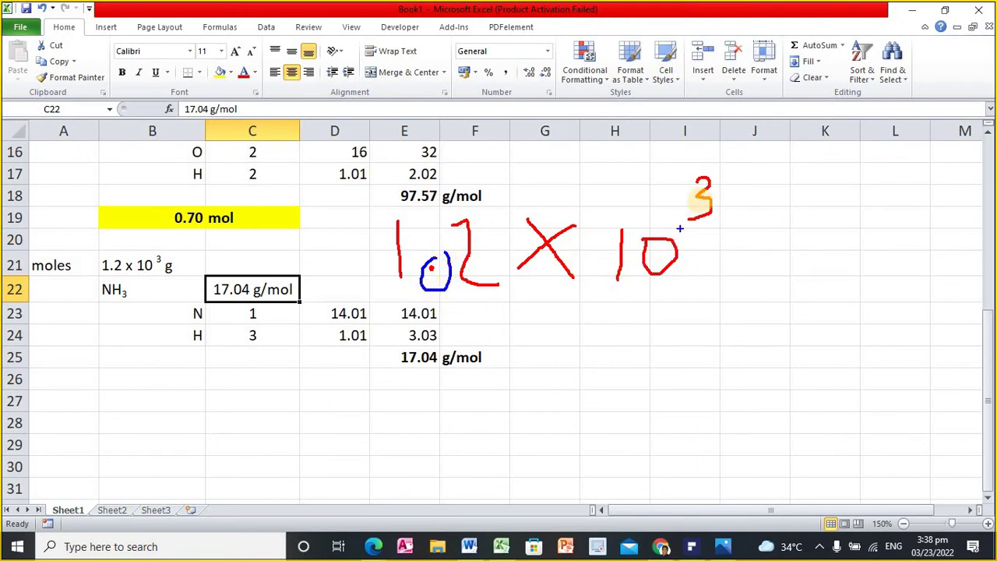
{"action": "mouse_move", "coordinate": [721, 165]}
{"action": "left_mouse_down"}
{"action": "mouse_move", "coordinate": [659, 208]}
{"action": "mouse_move", "coordinate": [741, 180]}
{"action": "mouse_move", "coordinate": [710, 164]}
{"action": "left_mouse_up"}
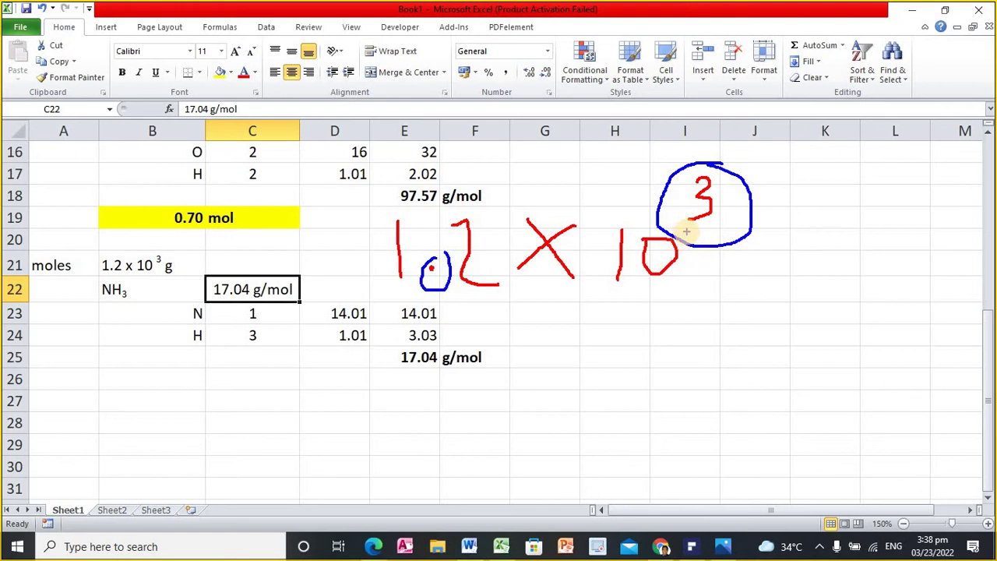
{"action": "mouse_move", "coordinate": [446, 257]}
{"action": "left_mouse_down"}
{"action": "mouse_move", "coordinate": [547, 203]}
{"action": "mouse_move", "coordinate": [644, 180]}
{"action": "mouse_move", "coordinate": [632, 209]}
{"action": "left_mouse_up"}
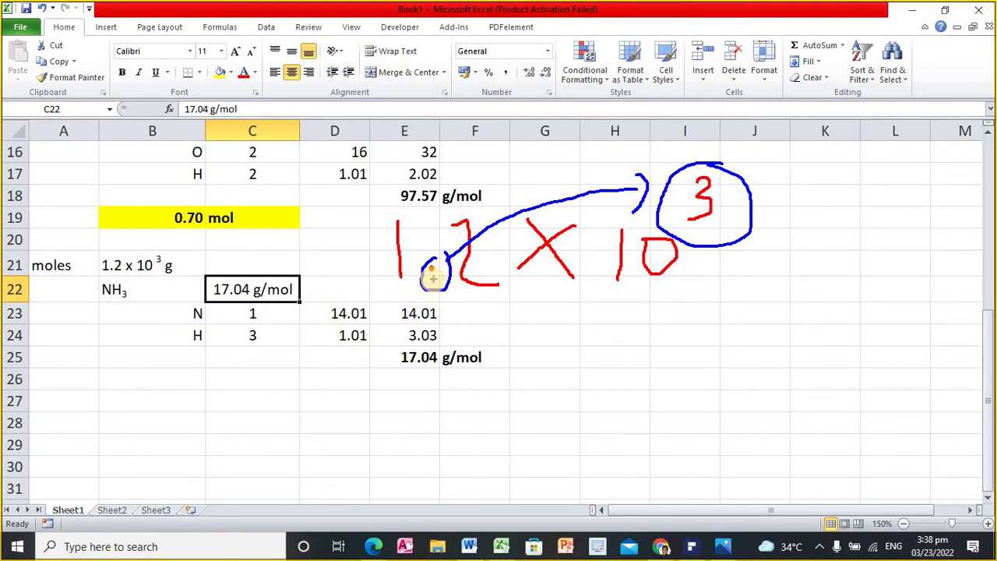
Handwrite 1.2 in blue below the scientific notation and draw three red hops rightward from its decimal point
{"action": "left_click_drag", "start_coordinate": [493, 327], "coordinate": [498, 376]}
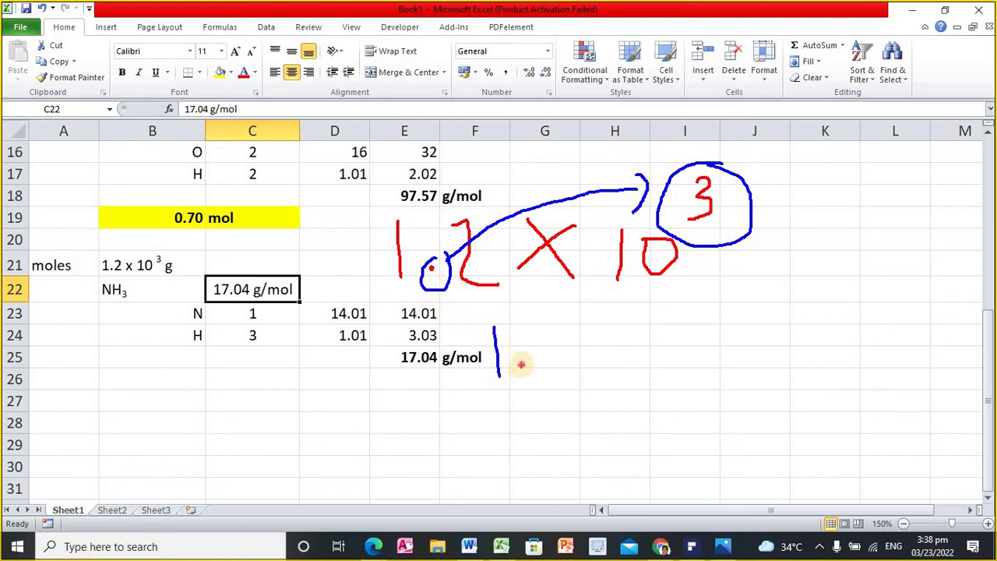
{"action": "mouse_move", "coordinate": [539, 339]}
{"action": "left_mouse_down"}
{"action": "mouse_move", "coordinate": [548, 362]}
{"action": "mouse_move", "coordinate": [588, 360]}
{"action": "left_mouse_up"}
{"action": "left_click", "coordinate": [522, 366]}
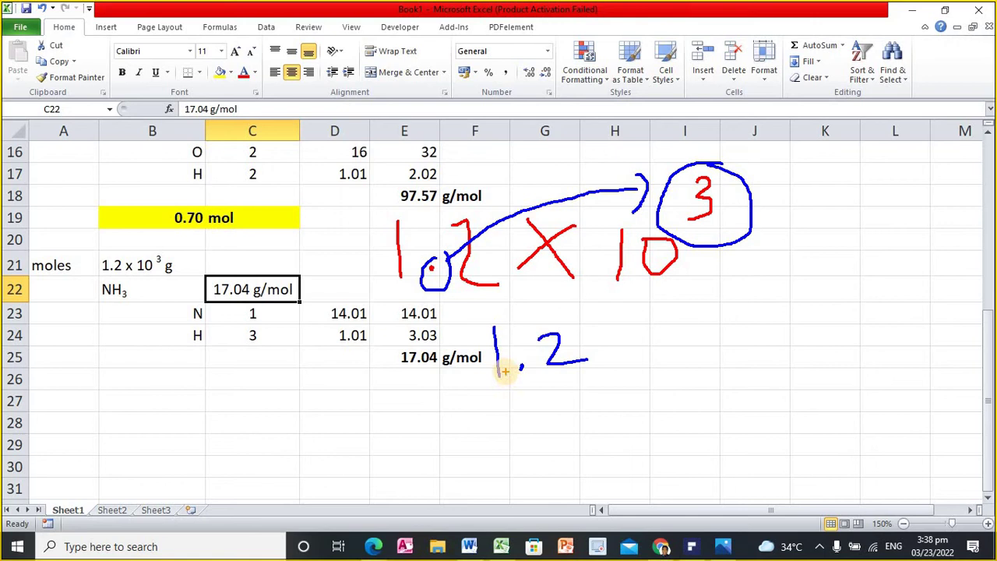
{"action": "mouse_move", "coordinate": [521, 366]}
{"action": "left_mouse_down"}
{"action": "mouse_move", "coordinate": [567, 396]}
{"action": "mouse_move", "coordinate": [590, 357]}
{"action": "mouse_move", "coordinate": [597, 384]}
{"action": "mouse_move", "coordinate": [647, 366]}
{"action": "mouse_move", "coordinate": [659, 378]}
{"action": "mouse_move", "coordinate": [710, 338]}
{"action": "left_mouse_up"}
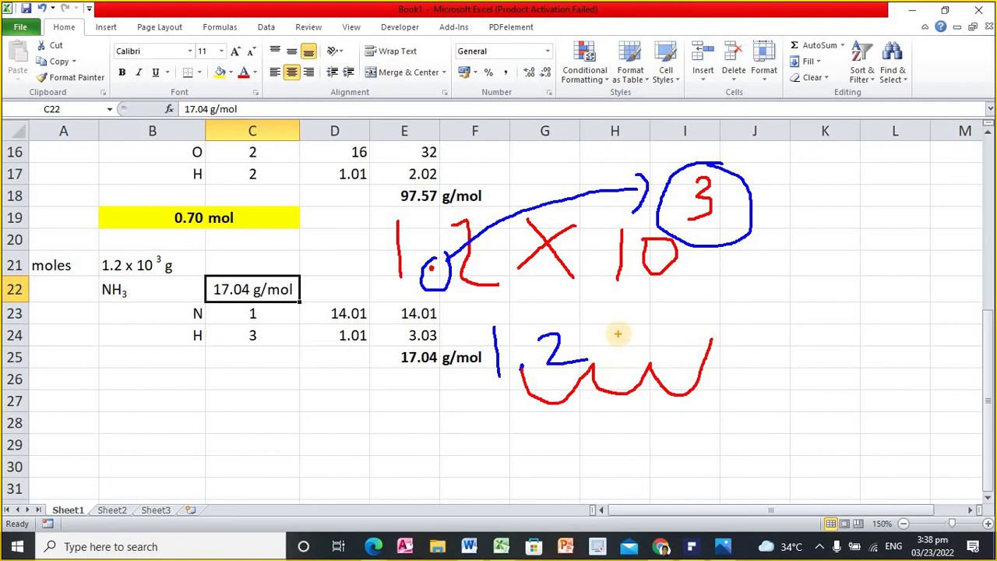
Handwrite two blue zeros and the ending decimal point along the red hops, and write 1,200 below
{"action": "mouse_move", "coordinate": [611, 340]}
{"action": "left_mouse_down"}
{"action": "mouse_move", "coordinate": [629, 363]}
{"action": "mouse_move", "coordinate": [623, 334]}
{"action": "mouse_move", "coordinate": [684, 352]}
{"action": "mouse_move", "coordinate": [670, 337]}
{"action": "left_mouse_up"}
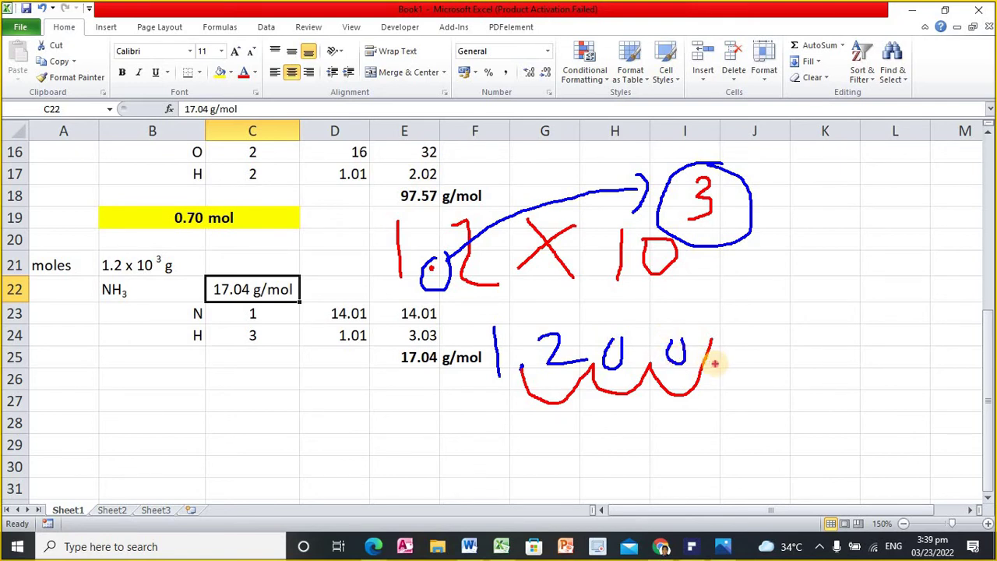
{"action": "mouse_move", "coordinate": [588, 413]}
{"action": "left_mouse_down"}
{"action": "mouse_move", "coordinate": [590, 430]}
{"action": "mouse_move", "coordinate": [613, 449]}
{"action": "left_mouse_up"}
{"action": "mouse_move", "coordinate": [631, 414]}
{"action": "left_mouse_down"}
{"action": "mouse_move", "coordinate": [640, 436]}
{"action": "mouse_move", "coordinate": [672, 434]}
{"action": "mouse_move", "coordinate": [668, 406]}
{"action": "mouse_move", "coordinate": [693, 426]}
{"action": "mouse_move", "coordinate": [699, 417]}
{"action": "left_mouse_up"}
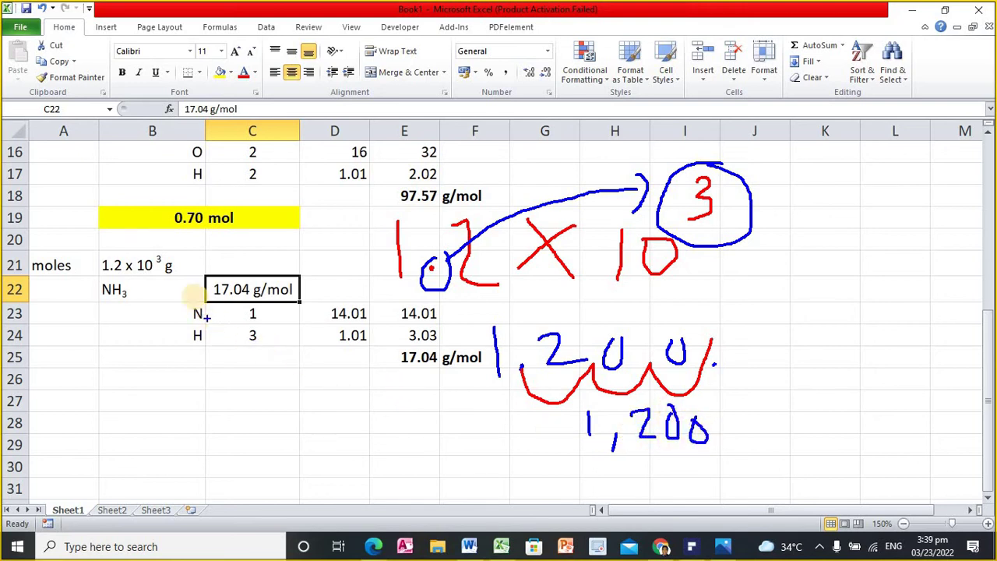
Handwrite 1,200g in blue beside the given mass of the NH3 problem, and clear all the ink
{"action": "mouse_move", "coordinate": [226, 247]}
{"action": "left_mouse_down"}
{"action": "mouse_move", "coordinate": [227, 275]}
{"action": "mouse_move", "coordinate": [257, 256]}
{"action": "mouse_move", "coordinate": [249, 278]}
{"action": "mouse_move", "coordinate": [299, 257]}
{"action": "mouse_move", "coordinate": [310, 273]}
{"action": "mouse_move", "coordinate": [316, 257]}
{"action": "mouse_move", "coordinate": [356, 262]}
{"action": "mouse_move", "coordinate": [340, 307]}
{"action": "left_mouse_up"}
{"action": "left_click", "coordinate": [239, 274]}
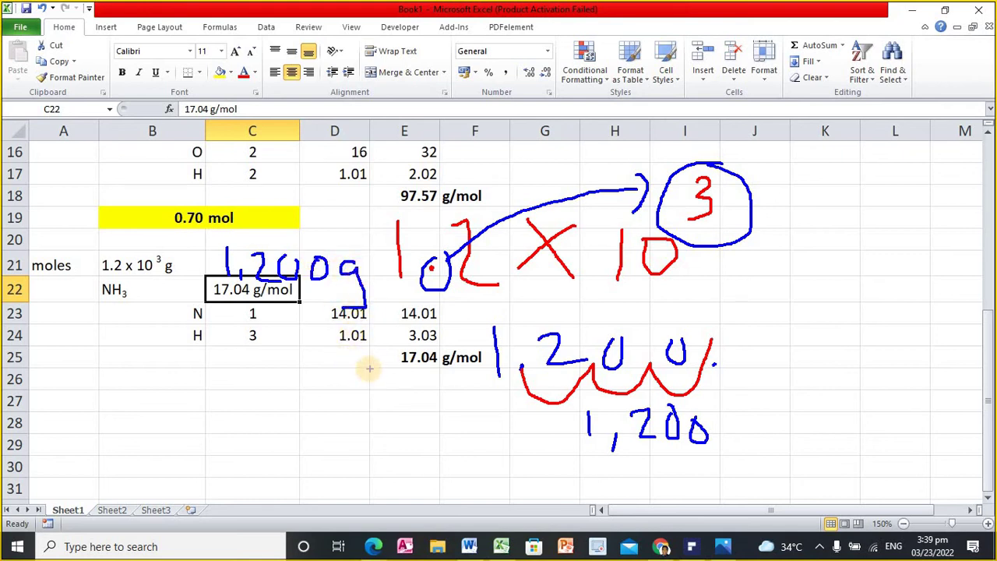
{"action": "key", "text": "Escape"}
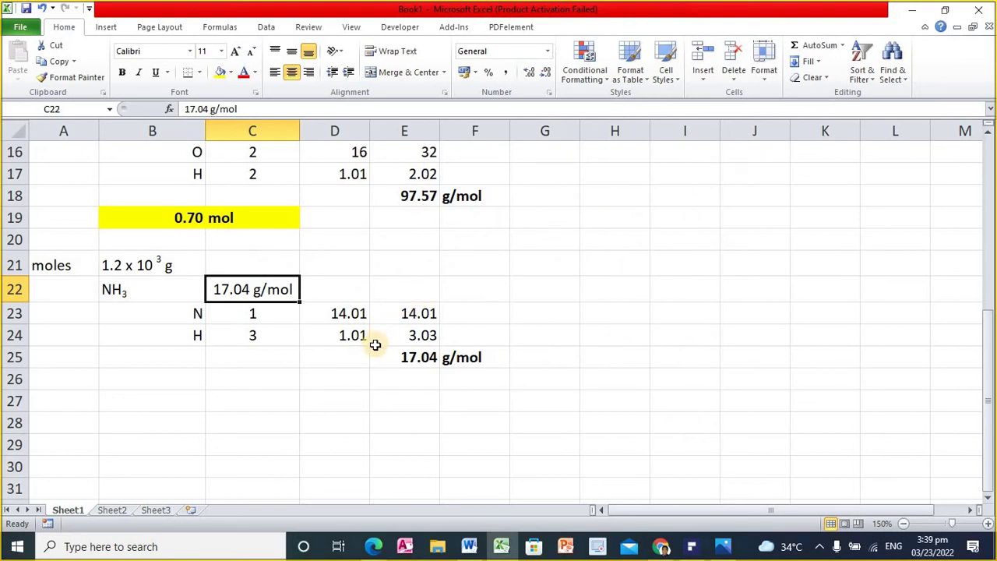
Handwrite a second example, 12 X 10 with the exponent 5, in blue ink over the empty cells right of the table
{"action": "mouse_move", "coordinate": [501, 227]}
{"action": "left_mouse_down"}
{"action": "mouse_move", "coordinate": [496, 251]}
{"action": "mouse_move", "coordinate": [521, 224]}
{"action": "mouse_move", "coordinate": [525, 252]}
{"action": "mouse_move", "coordinate": [536, 255]}
{"action": "mouse_move", "coordinate": [597, 258]}
{"action": "mouse_move", "coordinate": [574, 250]}
{"action": "mouse_move", "coordinate": [593, 236]}
{"action": "mouse_move", "coordinate": [614, 266]}
{"action": "mouse_move", "coordinate": [638, 251]}
{"action": "mouse_move", "coordinate": [631, 245]}
{"action": "left_mouse_up"}
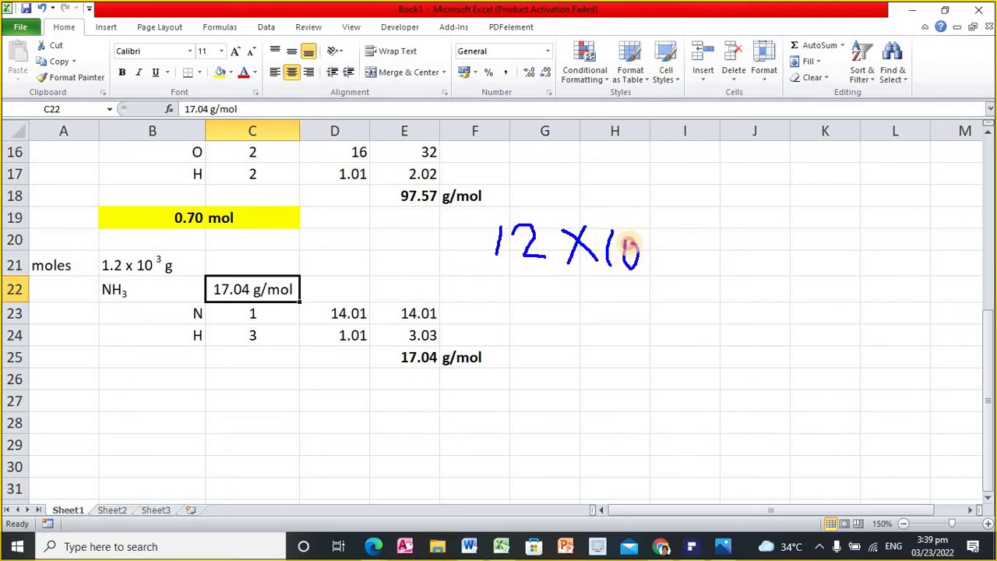
{"action": "mouse_move", "coordinate": [647, 204]}
{"action": "left_mouse_down"}
{"action": "mouse_move", "coordinate": [657, 218]}
{"action": "mouse_move", "coordinate": [645, 230]}
{"action": "mouse_move", "coordinate": [647, 208]}
{"action": "mouse_move", "coordinate": [643, 232]}
{"action": "left_mouse_up"}
{"action": "left_click_drag", "start_coordinate": [645, 203], "coordinate": [672, 201]}
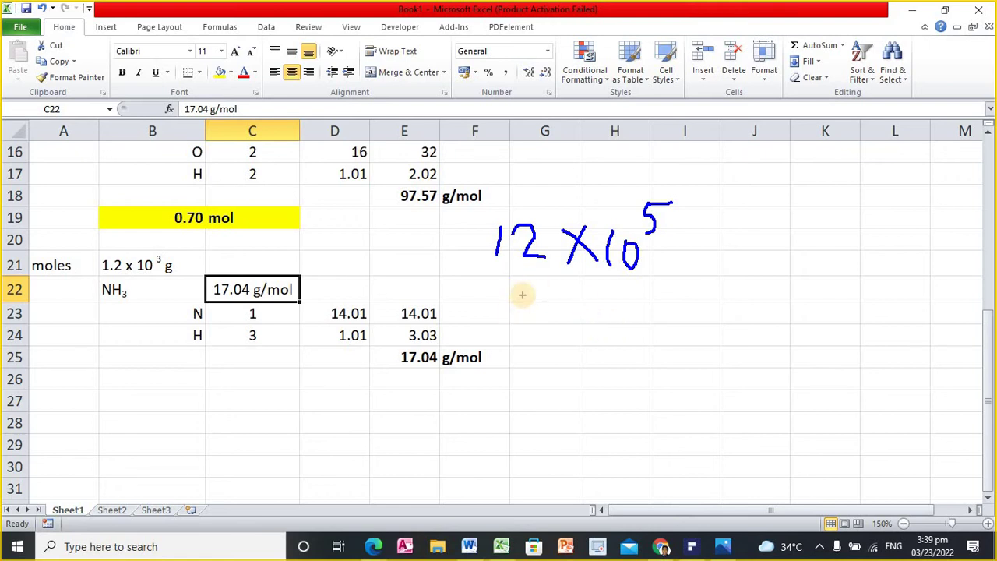
Mark the decimal point after 12, and handwrite 12 below with five hops and five zeros following it
{"action": "mouse_move", "coordinate": [493, 307]}
{"action": "left_mouse_down"}
{"action": "mouse_move", "coordinate": [494, 344]}
{"action": "mouse_move", "coordinate": [547, 350]}
{"action": "left_mouse_up"}
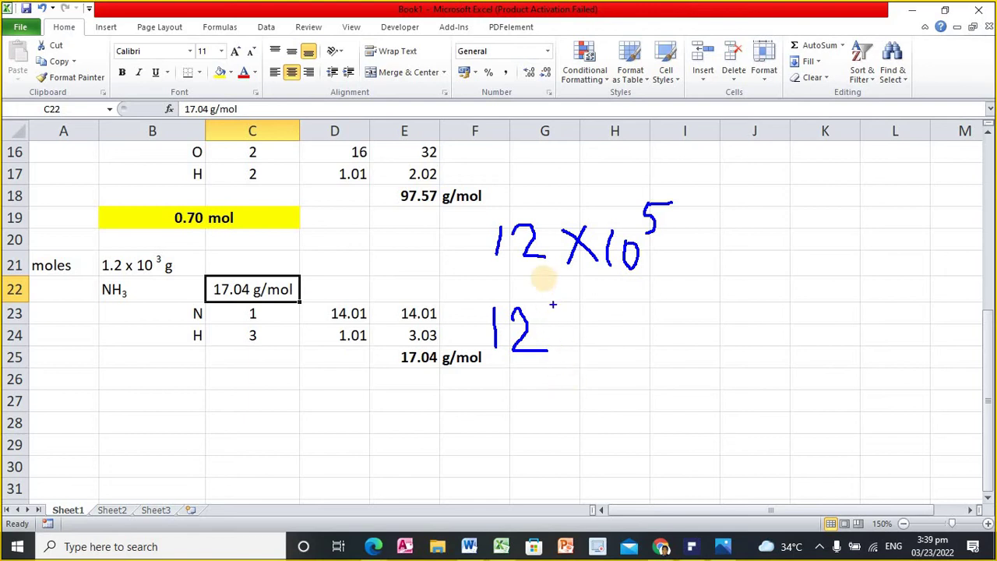
{"action": "left_click", "coordinate": [553, 247]}
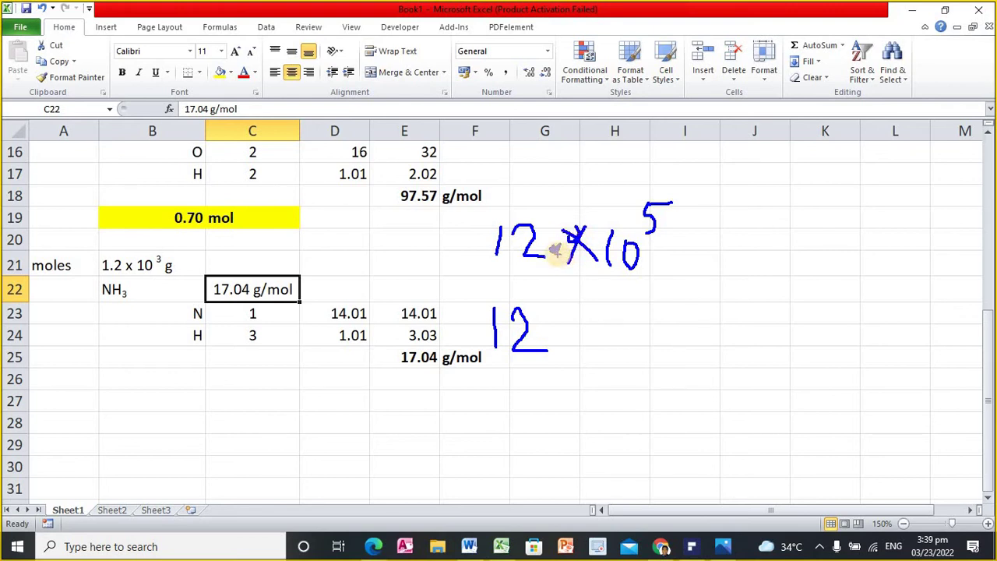
{"action": "left_click_drag", "start_coordinate": [554, 249], "coordinate": [574, 272]}
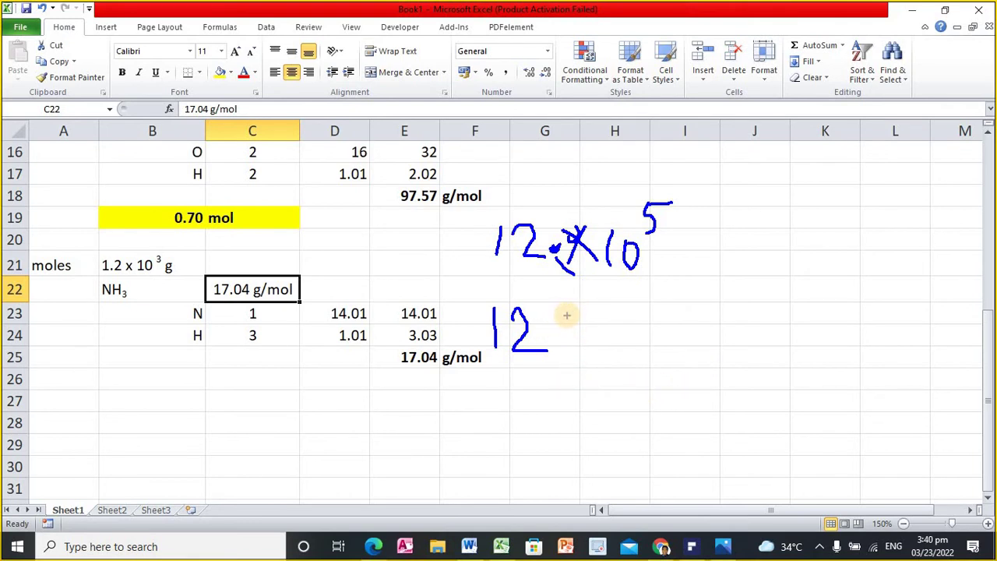
{"action": "mouse_move", "coordinate": [567, 315]}
{"action": "left_mouse_down"}
{"action": "mouse_move", "coordinate": [585, 350]}
{"action": "mouse_move", "coordinate": [722, 370]}
{"action": "left_mouse_up"}
{"action": "mouse_move", "coordinate": [612, 335]}
{"action": "left_mouse_down"}
{"action": "mouse_move", "coordinate": [632, 349]}
{"action": "mouse_move", "coordinate": [637, 336]}
{"action": "mouse_move", "coordinate": [663, 338]}
{"action": "mouse_move", "coordinate": [661, 350]}
{"action": "mouse_move", "coordinate": [663, 329]}
{"action": "mouse_move", "coordinate": [716, 342]}
{"action": "left_mouse_up"}
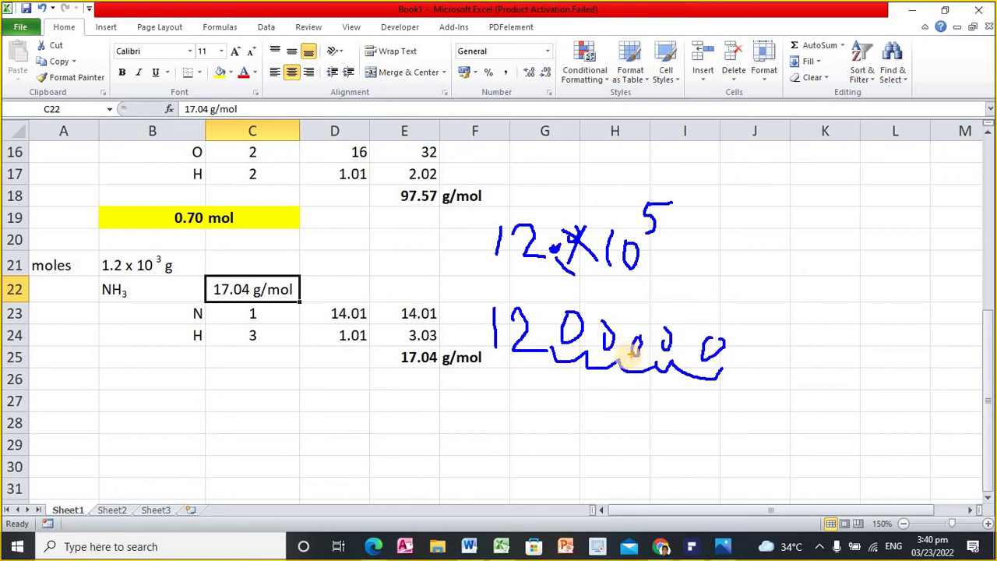
Add two red thousands commas to the handwritten 1,200,000, and clear all the ink
{"action": "left_click_drag", "start_coordinate": [624, 356], "coordinate": [621, 377]}
{"action": "left_click_drag", "start_coordinate": [507, 352], "coordinate": [504, 379]}
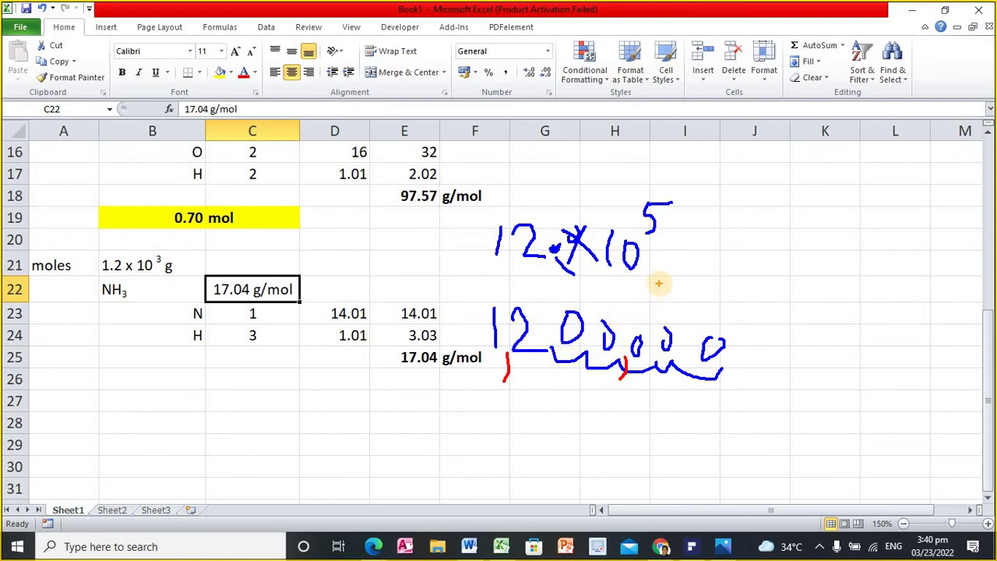
{"action": "key", "text": "Escape"}
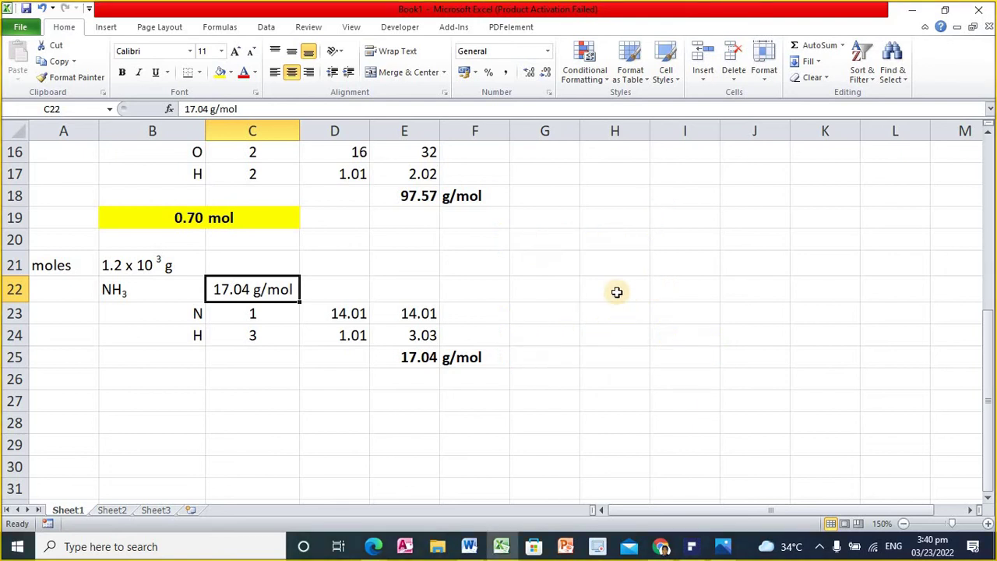
Enter the converted mass 1200g in cell C21, beside the 1.2 x 10^3 g entry
{"action": "left_click", "coordinate": [213, 264]}
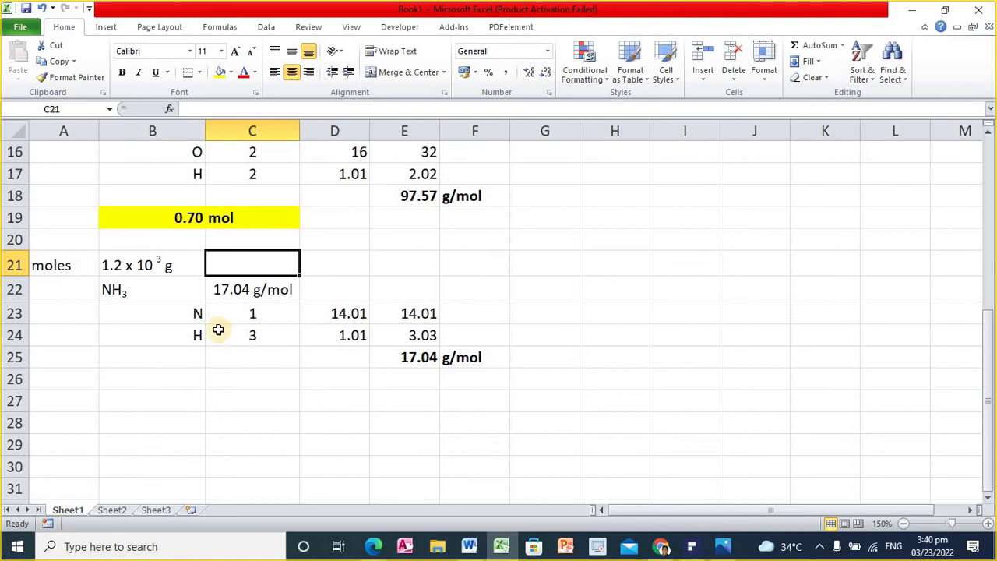
{"action": "scroll", "coordinate": [226, 332], "scroll_direction": "up", "scroll_amount": 5}
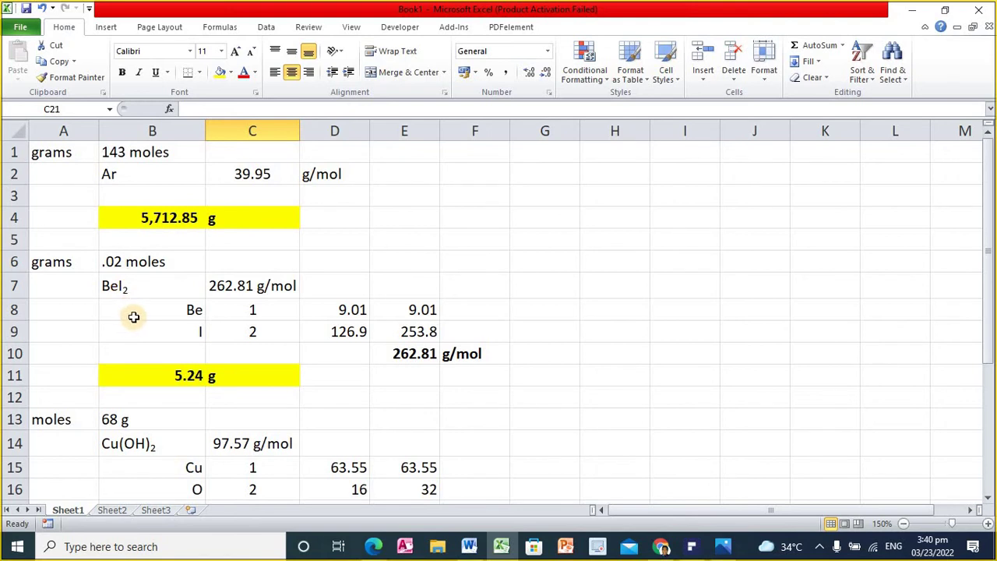
{"action": "scroll", "coordinate": [128, 320], "scroll_direction": "down", "scroll_amount": 2}
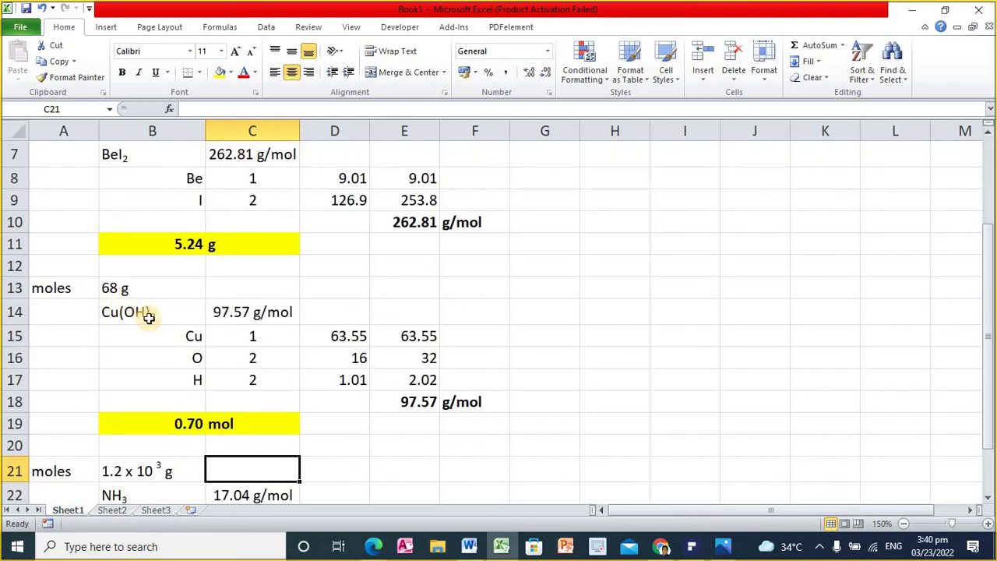
{"action": "scroll", "coordinate": [163, 309], "scroll_direction": "down", "scroll_amount": 2}
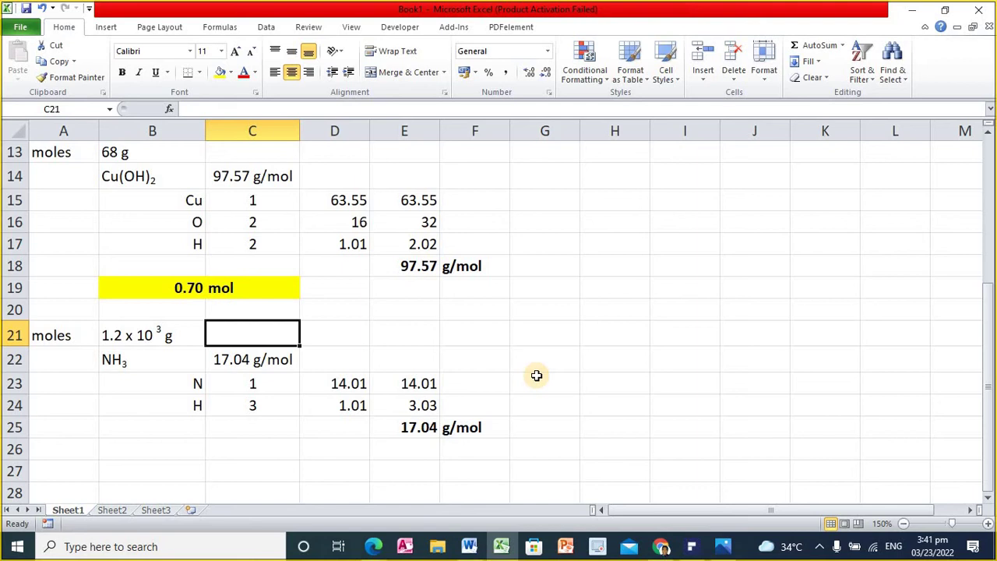
{"action": "type", "text": "1200"}
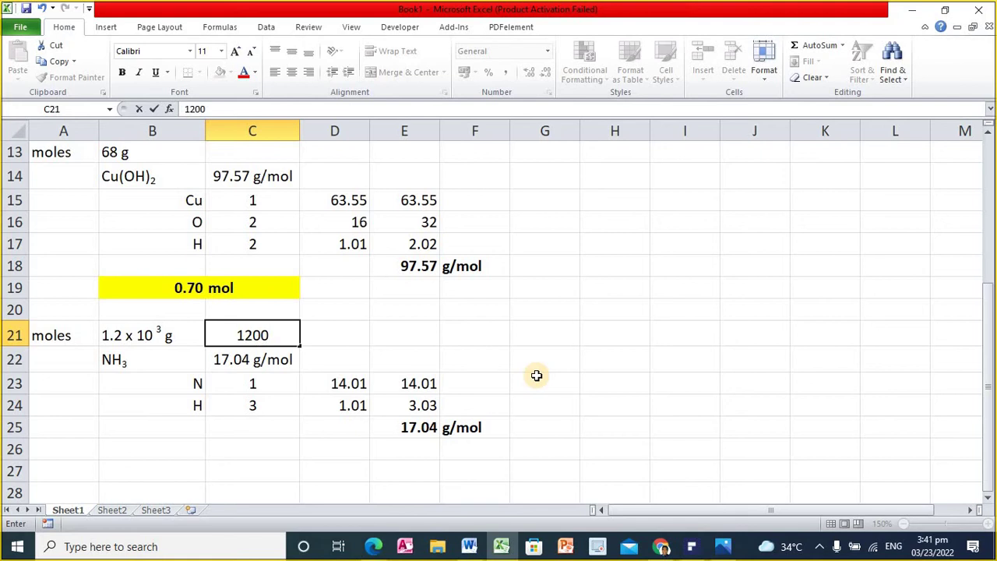
{"action": "type", "text": "g"}
{"action": "key", "text": "Return"}
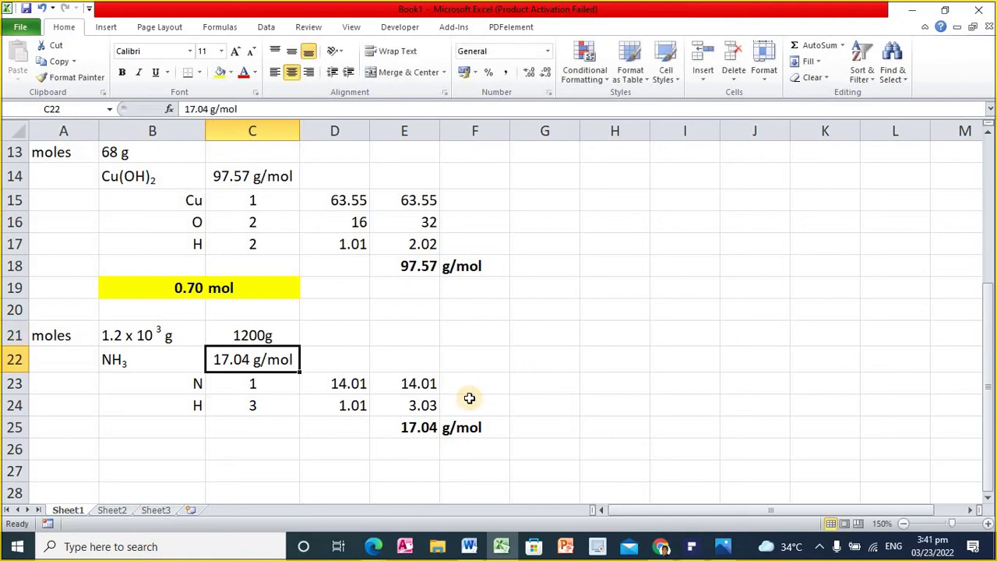
Calculate the moles of NH3 in cell B26 with the formula =1200/17.04
{"action": "left_click", "coordinate": [105, 441]}
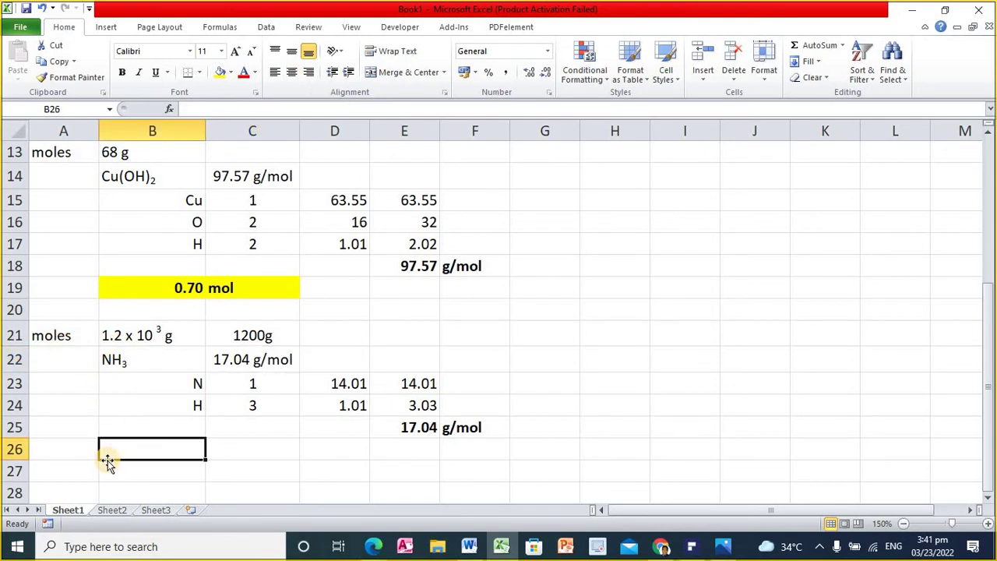
{"action": "type", "text": "="}
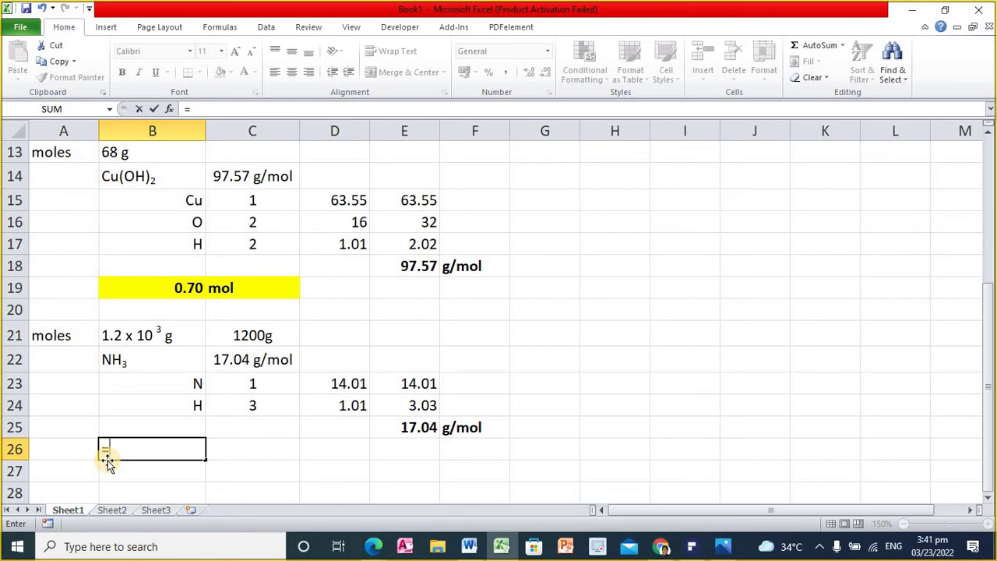
{"action": "type", "text": "1200/"}
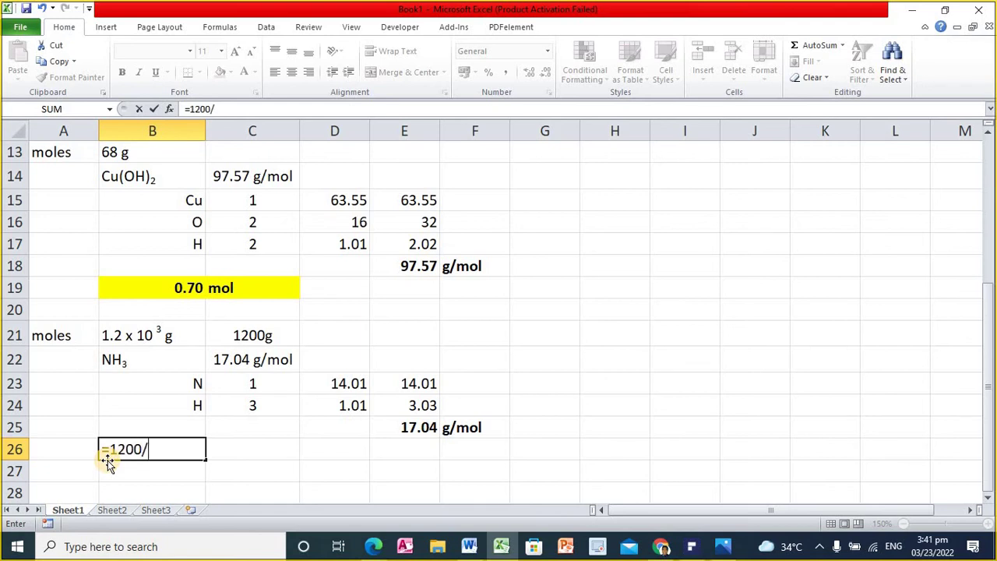
{"action": "type", "text": "17.04"}
{"action": "key", "text": "Return"}
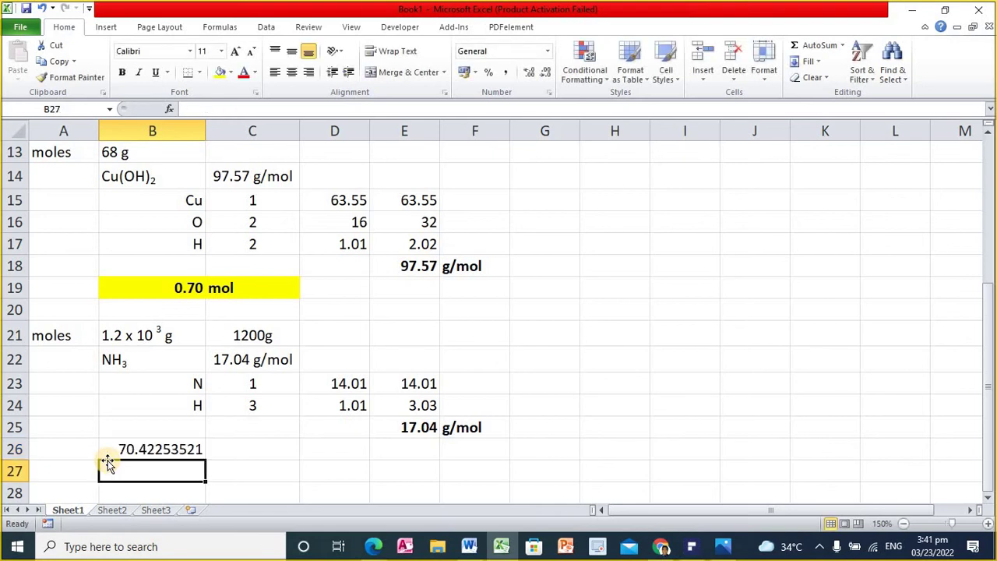
Enter the unit mol in cell C26 beside the result and align it left
{"action": "left_click", "coordinate": [219, 446]}
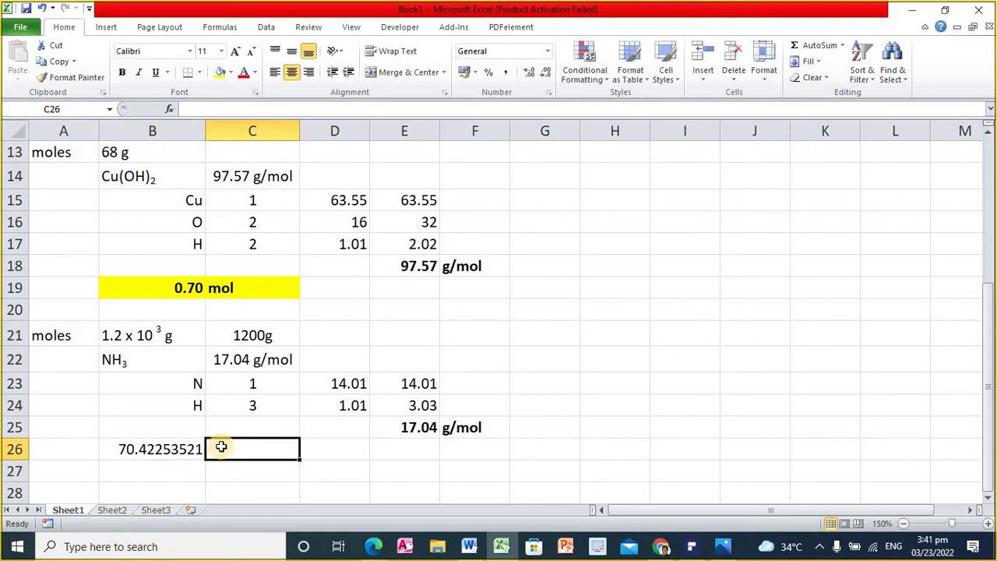
{"action": "type", "text": "mol"}
{"action": "key", "text": "Return"}
{"action": "left_click", "coordinate": [221, 446]}
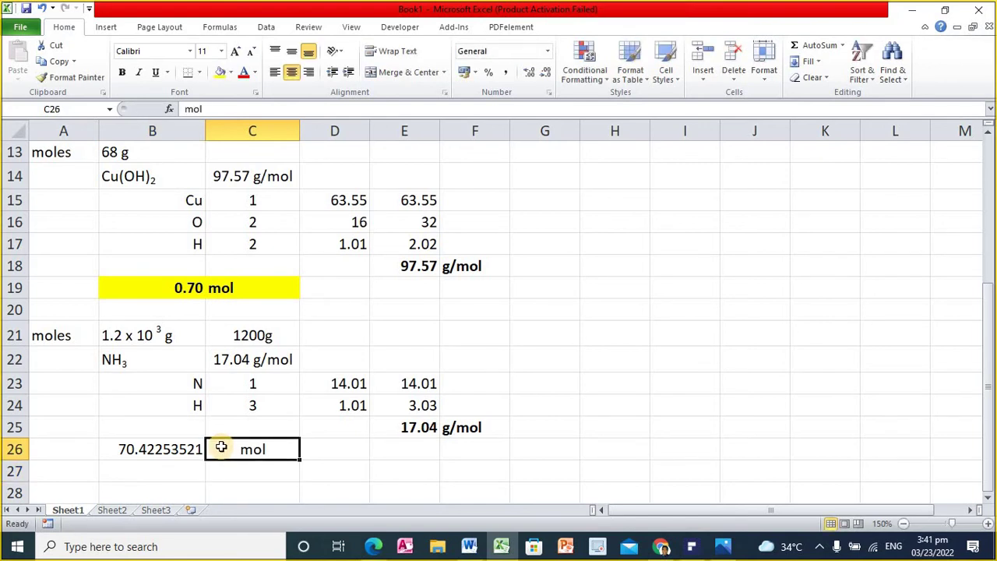
{"action": "left_click", "coordinate": [277, 77]}
Make the NH3 result and its unit in B26:C26 bold with a yellow fill
{"action": "left_click_drag", "start_coordinate": [147, 447], "coordinate": [223, 442]}
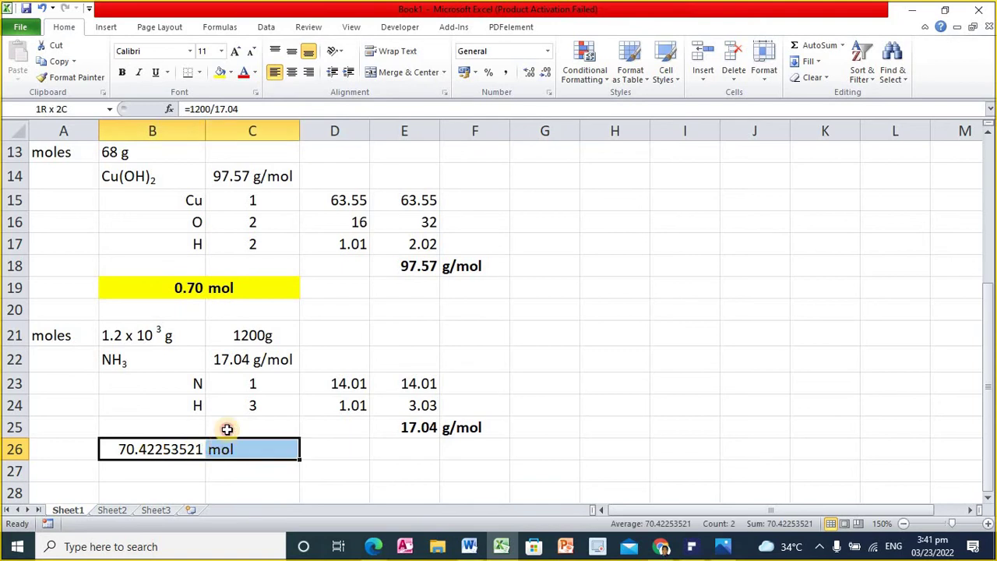
{"action": "left_click", "coordinate": [121, 71]}
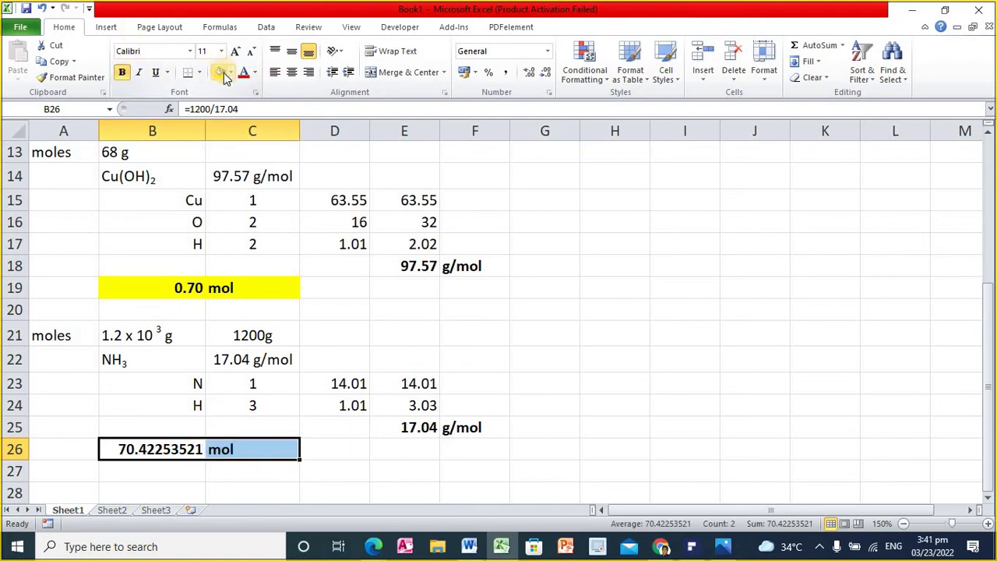
{"action": "left_click", "coordinate": [222, 73]}
{"action": "left_click", "coordinate": [251, 454]}
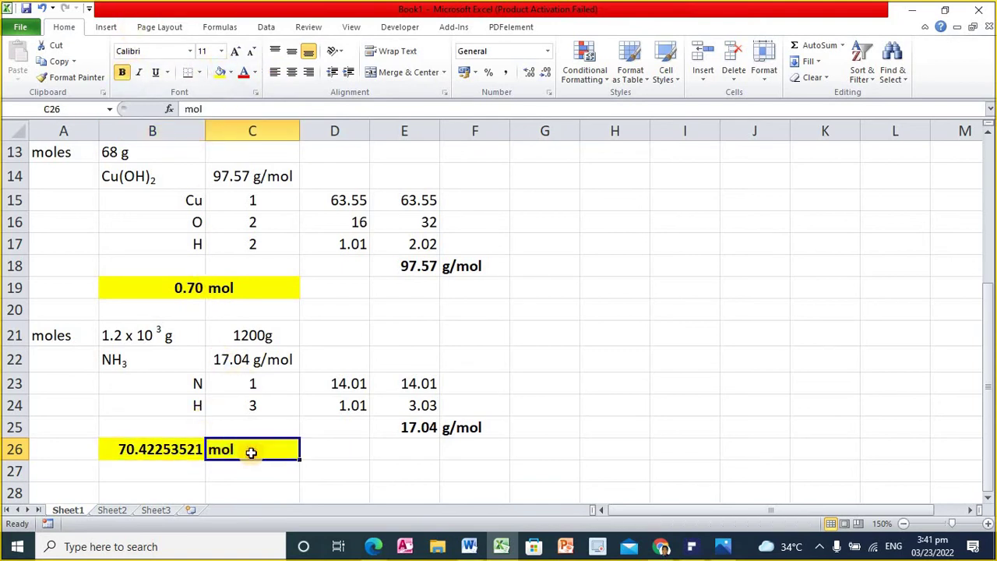
Reduce the NH3 result in cell B26 to two decimal places
{"action": "left_click", "coordinate": [156, 450]}
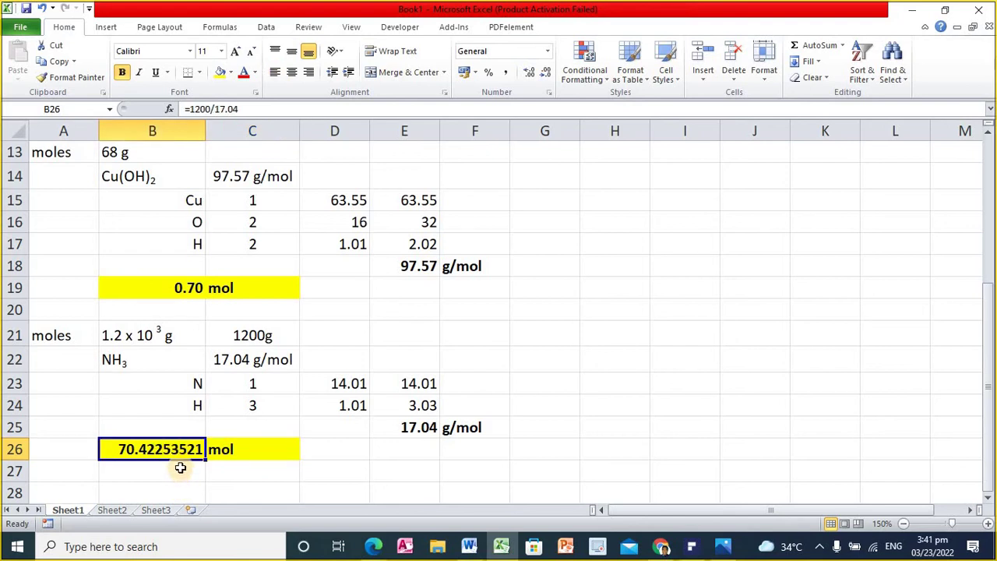
{"action": "mouse_move", "coordinate": [188, 450]}
{"action": "left_mouse_down"}
{"action": "mouse_move", "coordinate": [208, 449]}
{"action": "mouse_move", "coordinate": [187, 450]}
{"action": "left_mouse_up"}
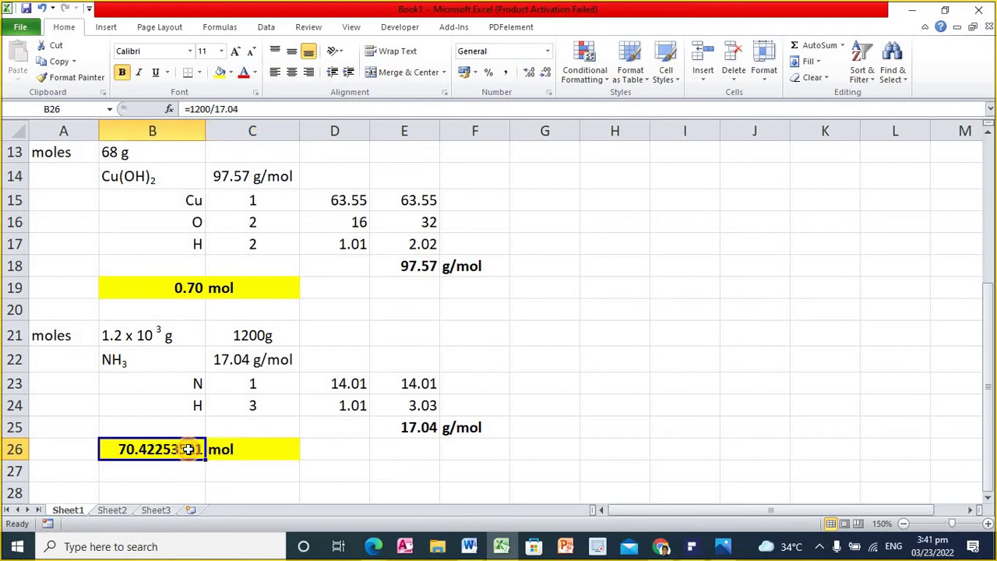
{"action": "left_click", "coordinate": [543, 72]}
{"action": "left_click", "coordinate": [543, 71]}
{"action": "left_click", "coordinate": [545, 73]}
{"action": "left_click", "coordinate": [546, 76]}
{"action": "left_click", "coordinate": [546, 76]}
{"action": "left_click", "coordinate": [546, 76]}
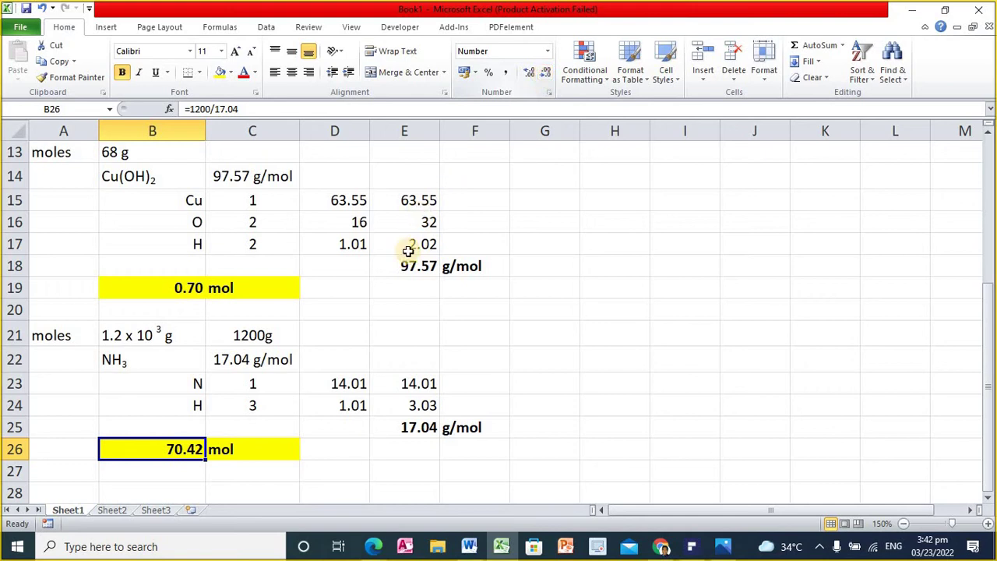
Check question 5 in the Word module, and enter the label grams in cell A28 of the Excel workbook
{"action": "scroll", "coordinate": [359, 318], "scroll_direction": "down", "scroll_amount": 2}
{"action": "left_click", "coordinate": [270, 402]}
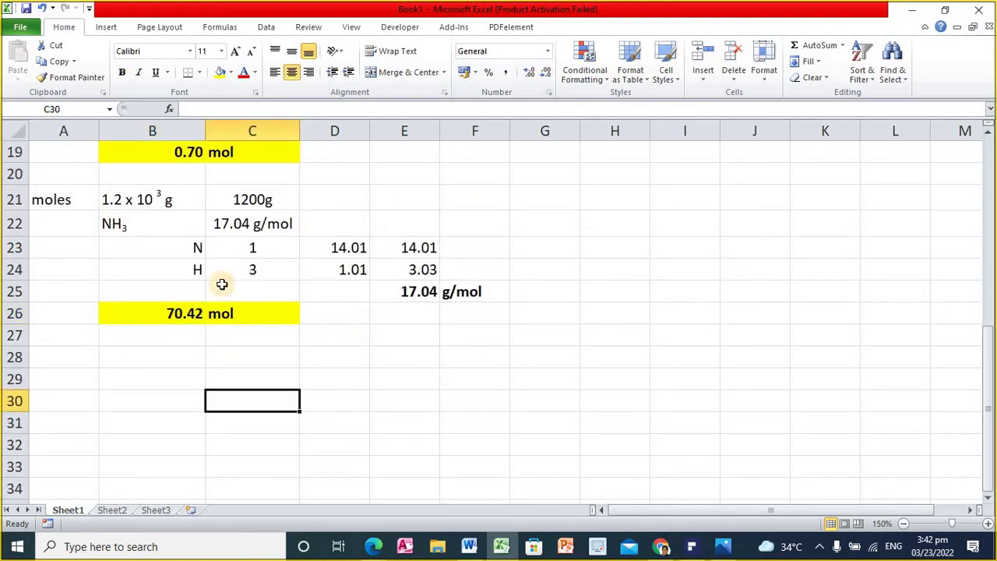
{"action": "left_click", "coordinate": [60, 357]}
{"action": "left_click", "coordinate": [476, 547]}
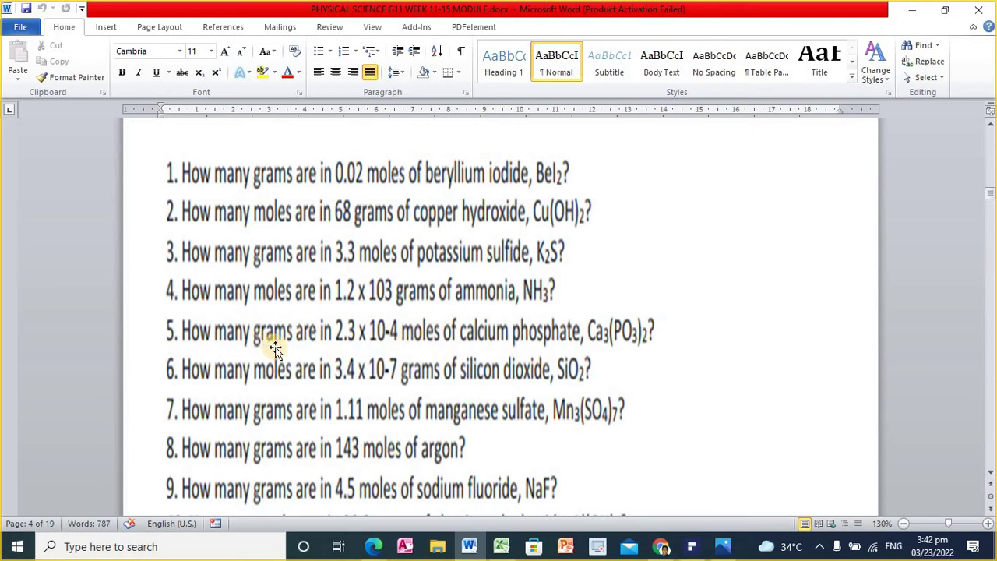
{"action": "left_click", "coordinate": [501, 546]}
{"action": "type", "text": "grams"}
{"action": "key", "text": "Tab"}
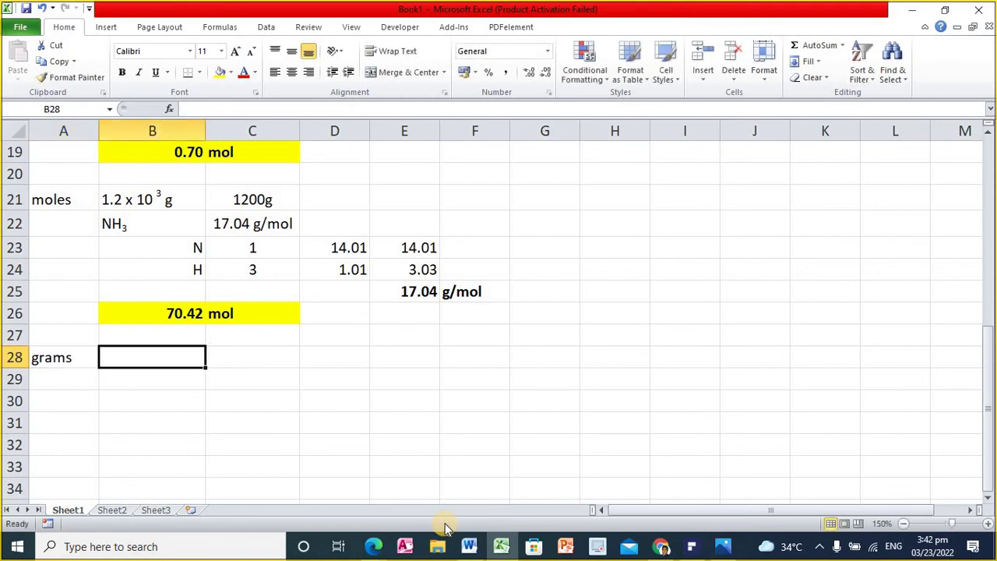
Check the mole amount of question 5 in the Word module, and enter 2.3 x 10 -4 mol in cell B28 of the Excel workbook
{"action": "left_click", "coordinate": [468, 546]}
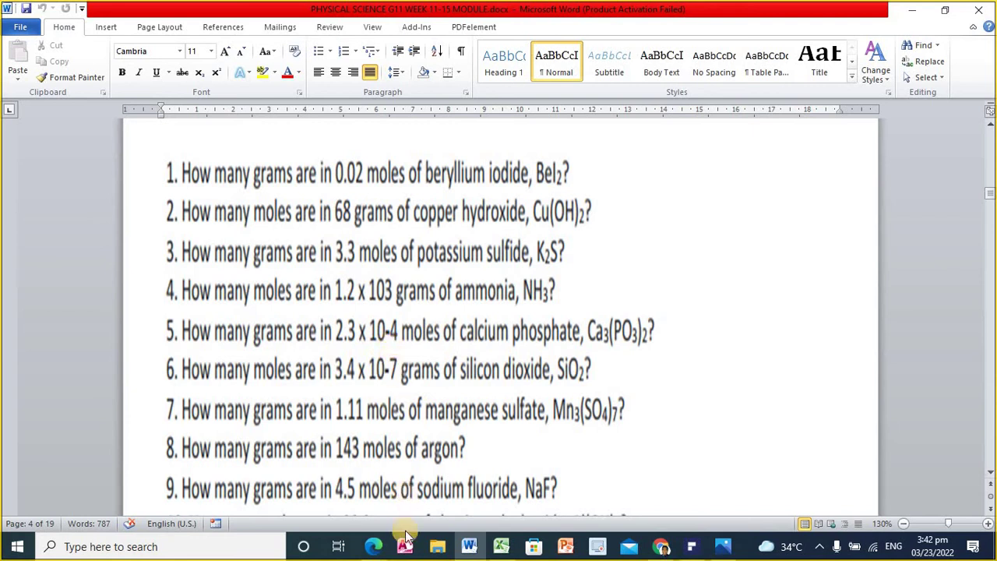
{"action": "left_click", "coordinate": [501, 546]}
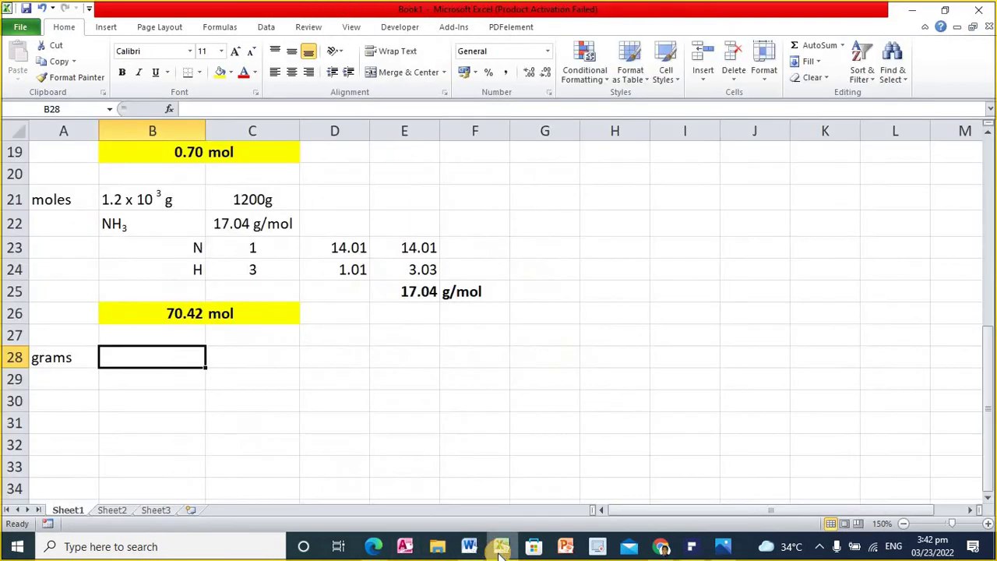
{"action": "type", "text": "2.3 x 10 -4 mol"}
{"action": "key", "text": "Return"}
Format the exponent digit 4 in cell B28 as superscript
{"action": "key", "text": "Up"}
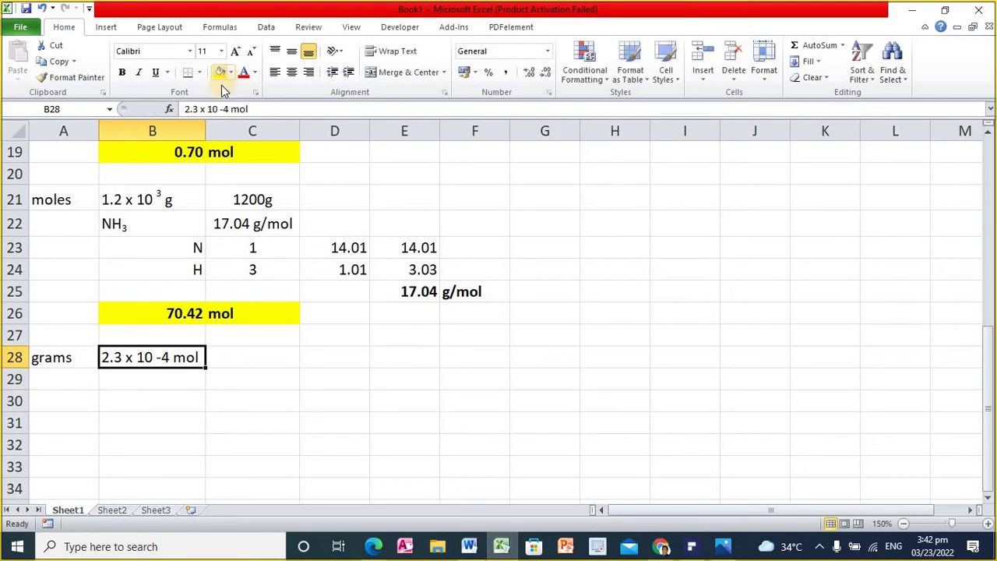
{"action": "left_click", "coordinate": [225, 110]}
{"action": "double_click", "coordinate": [225, 109]}
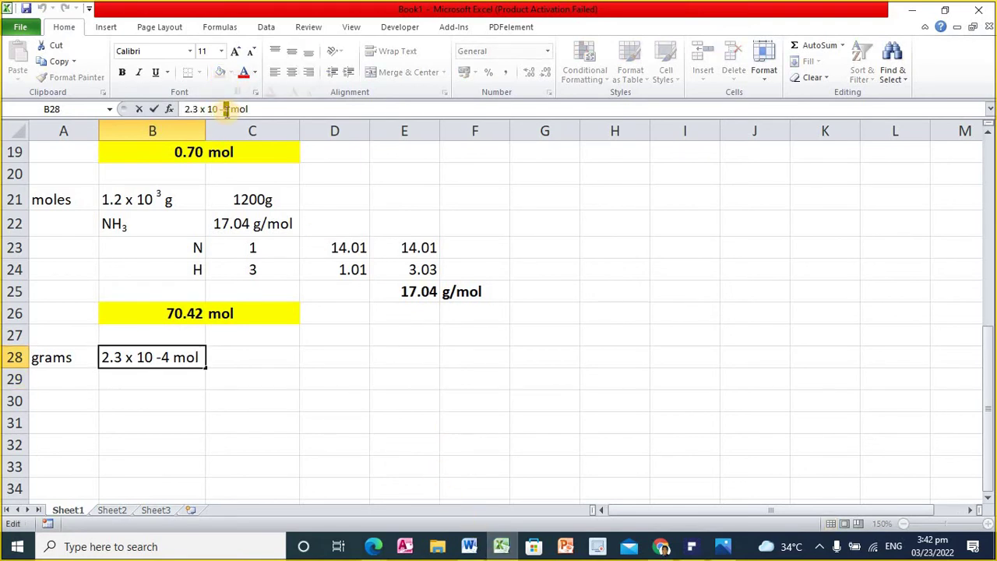
{"action": "right_click", "coordinate": [226, 110]}
{"action": "key", "text": "Escape"}
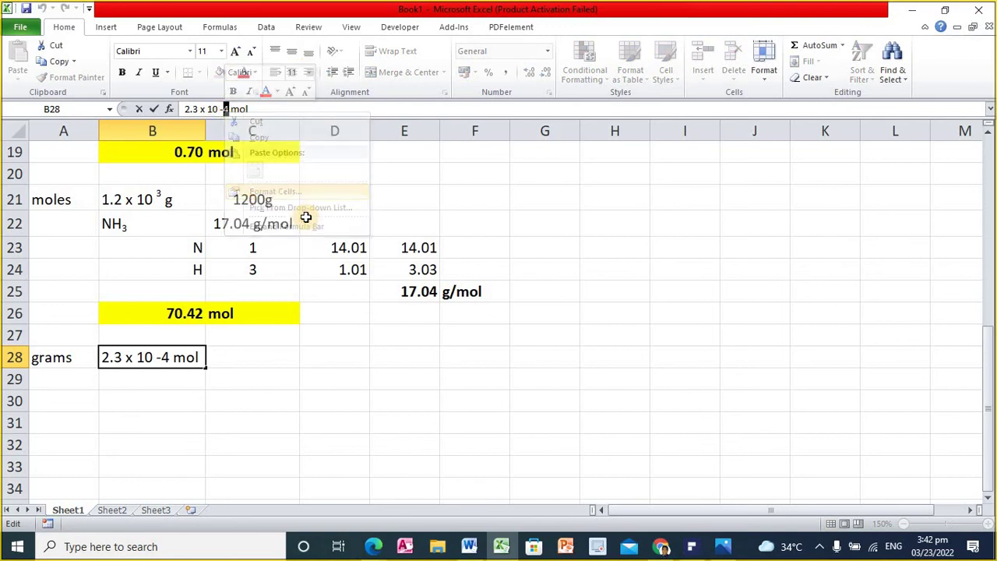
{"action": "key", "text": "ctrl+1"}
{"action": "left_click", "coordinate": [87, 214]}
{"action": "left_click", "coordinate": [333, 333]}
{"action": "left_click", "coordinate": [148, 386]}
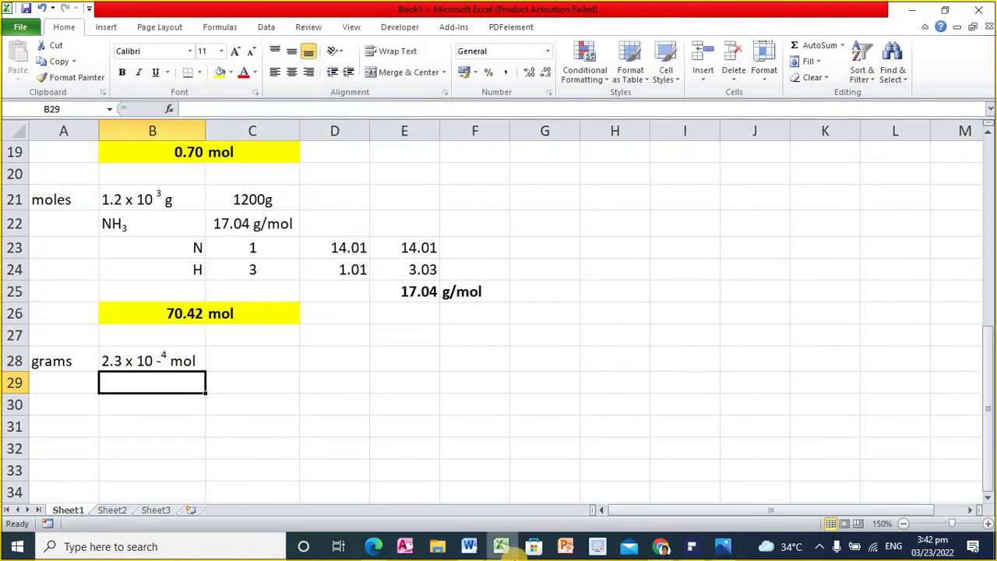
Check the calcium phosphate formula in the Word module, and enter Ca3(PO3)2 in cell B29 of the Excel workbook
{"action": "left_click", "coordinate": [471, 547]}
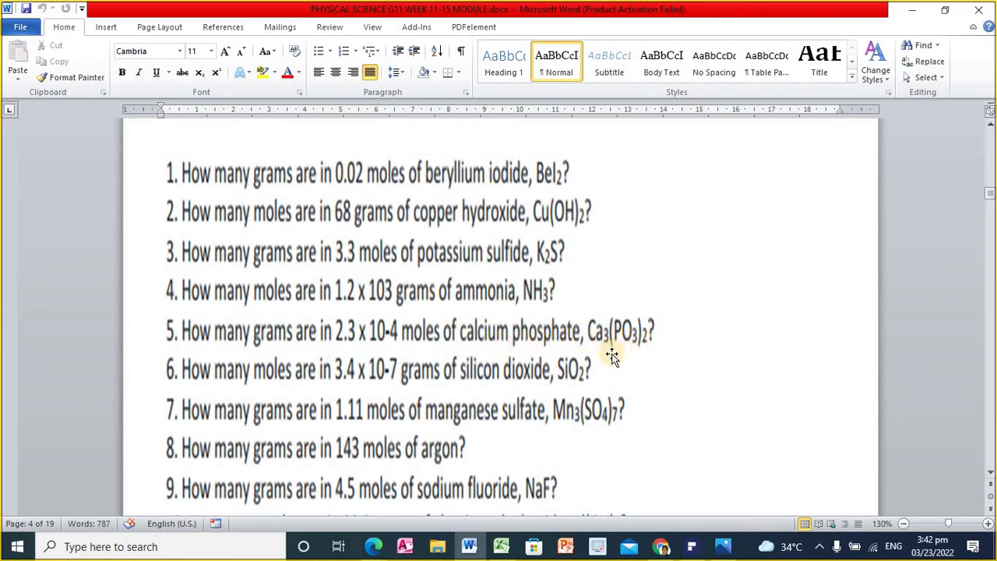
{"action": "left_click", "coordinate": [502, 547]}
{"action": "type", "text": "Ca3"}
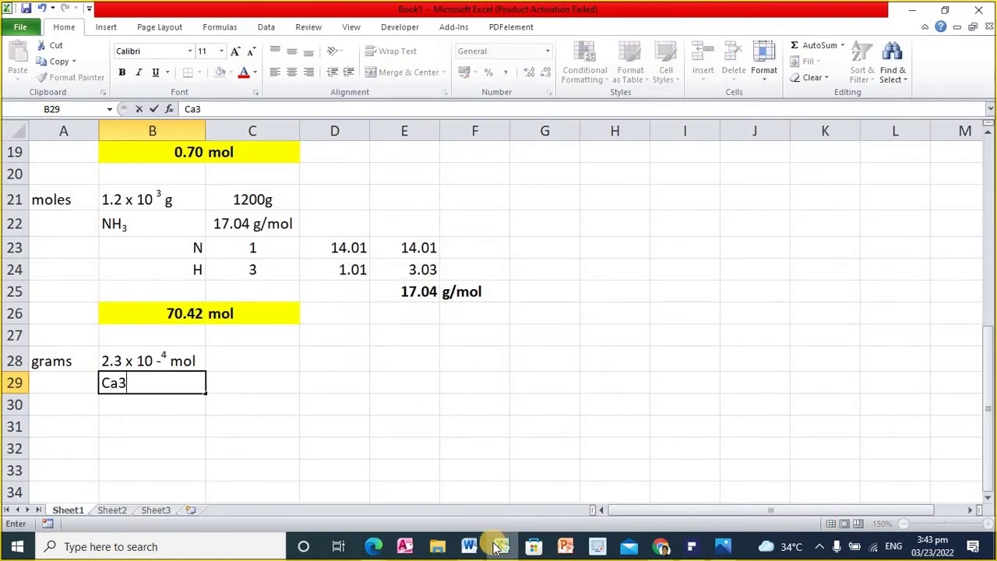
{"action": "left_click", "coordinate": [470, 547]}
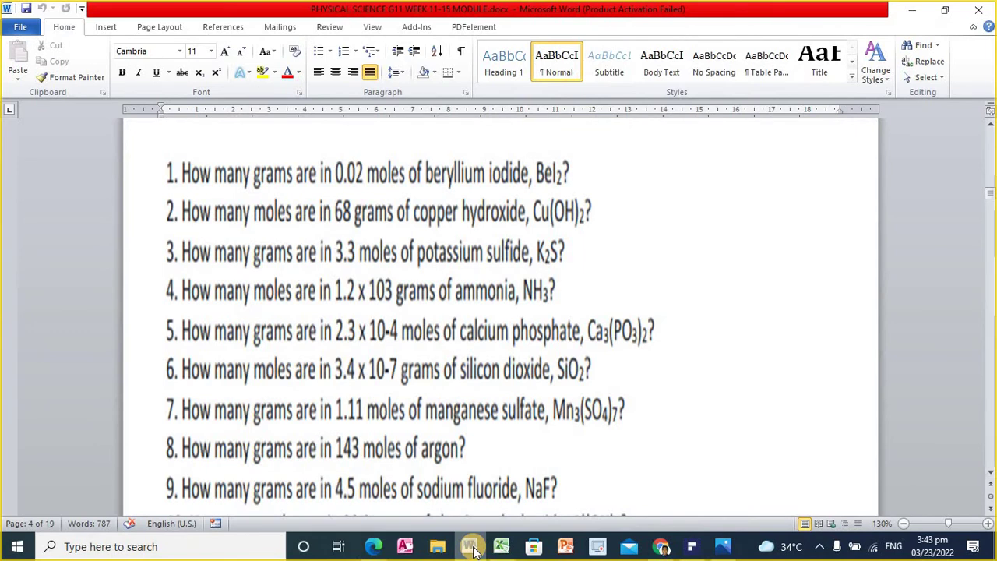
{"action": "left_click", "coordinate": [502, 546]}
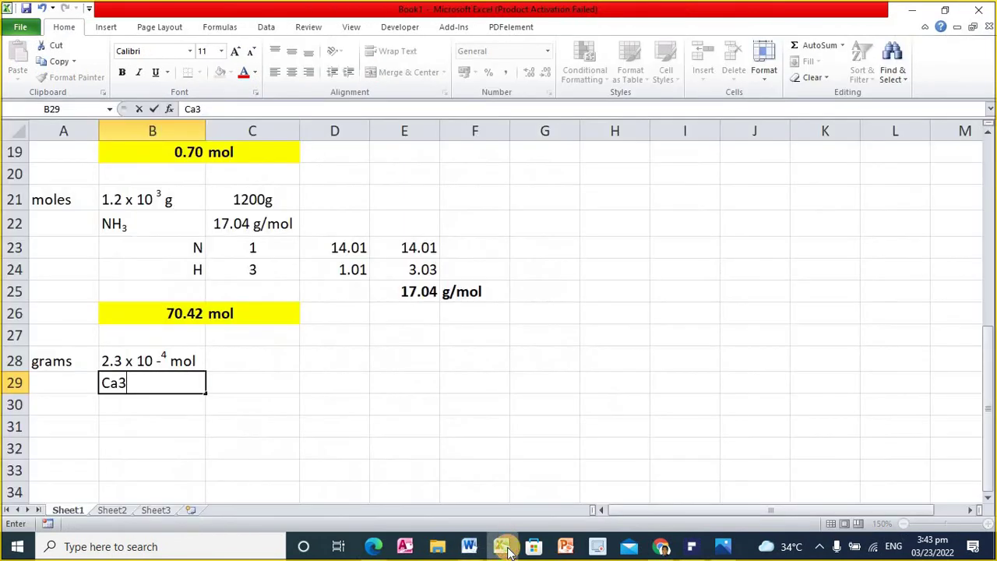
{"action": "type", "text": "(PO3)2"}
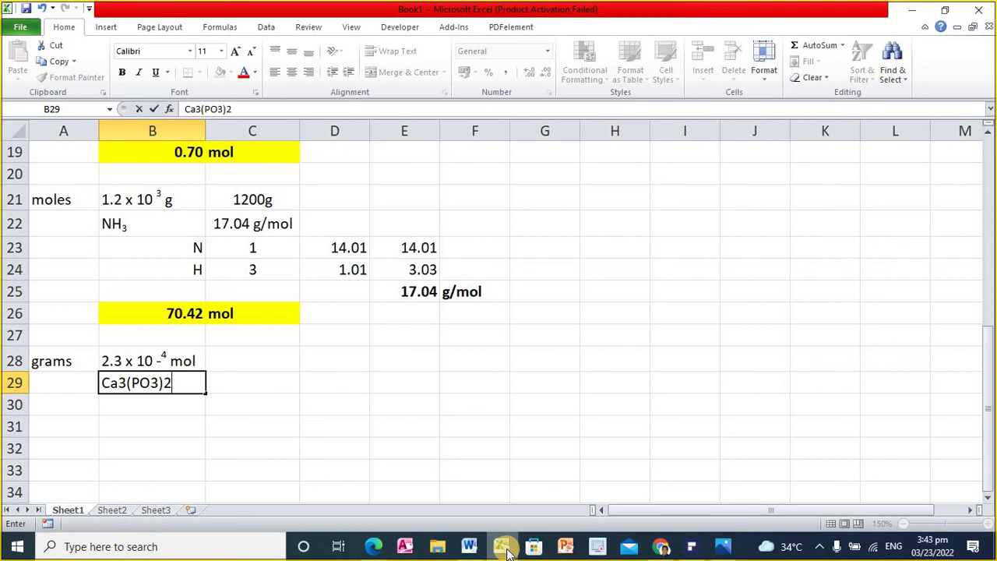
{"action": "key", "text": "Return"}
Format the 3 after Ca in cell B29 as subscript
{"action": "key", "text": "Up"}
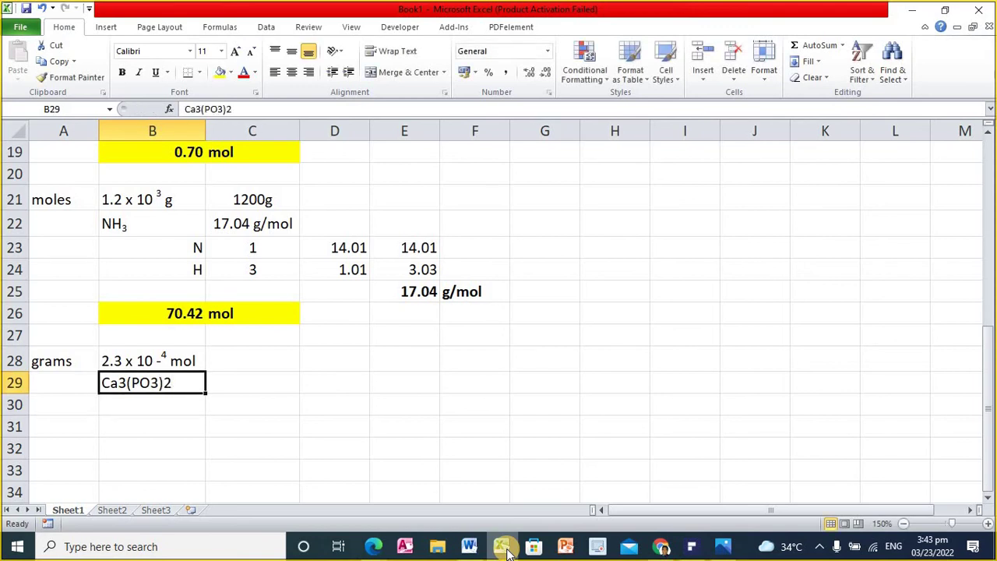
{"action": "left_click", "coordinate": [197, 109]}
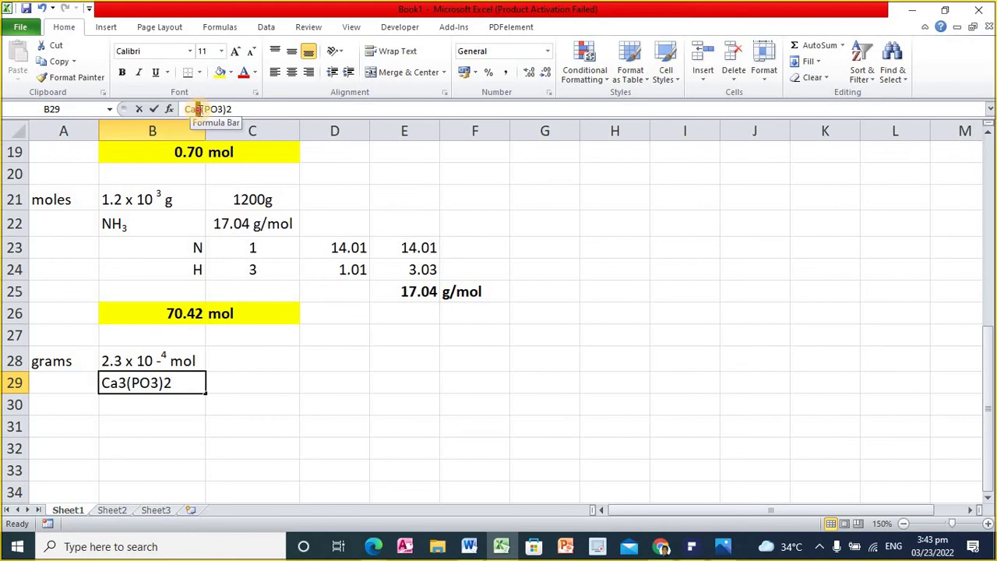
{"action": "right_click", "coordinate": [197, 109]}
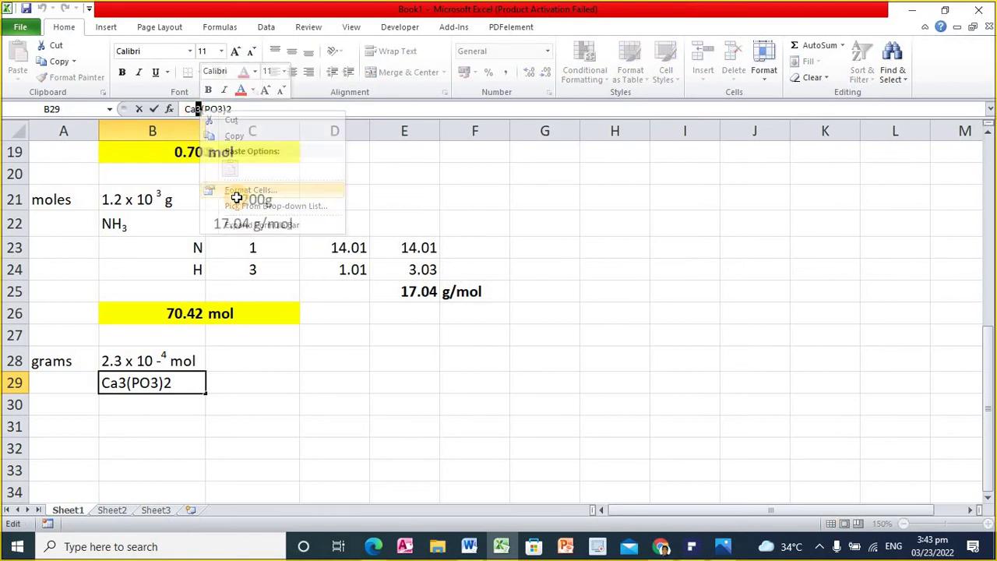
{"action": "left_click", "coordinate": [236, 196]}
{"action": "left_click", "coordinate": [97, 234]}
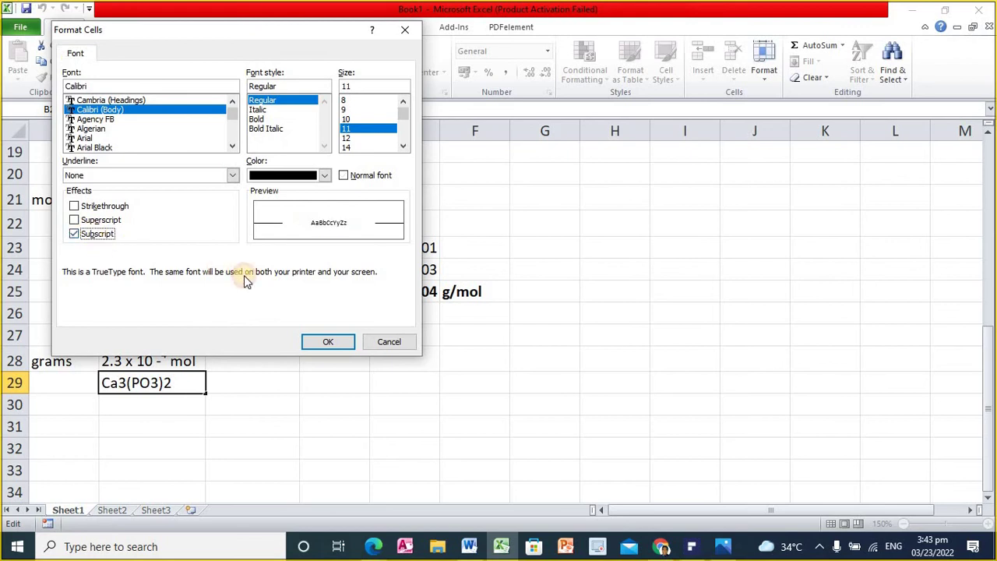
{"action": "left_click", "coordinate": [331, 341]}
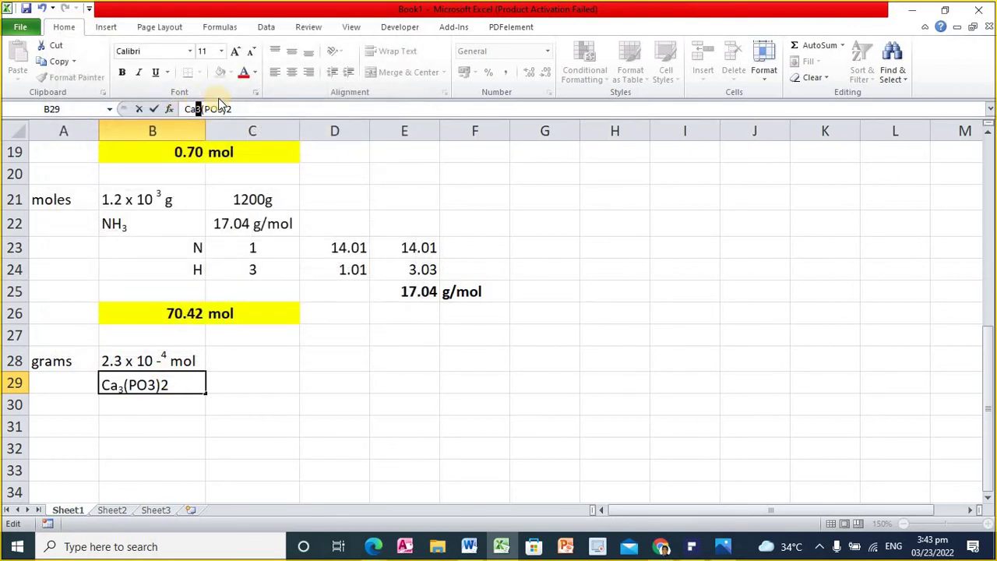
Format the 3 after PO in cell B29 as subscript
{"action": "left_click_drag", "start_coordinate": [217, 109], "coordinate": [223, 109]}
{"action": "right_click", "coordinate": [222, 109]}
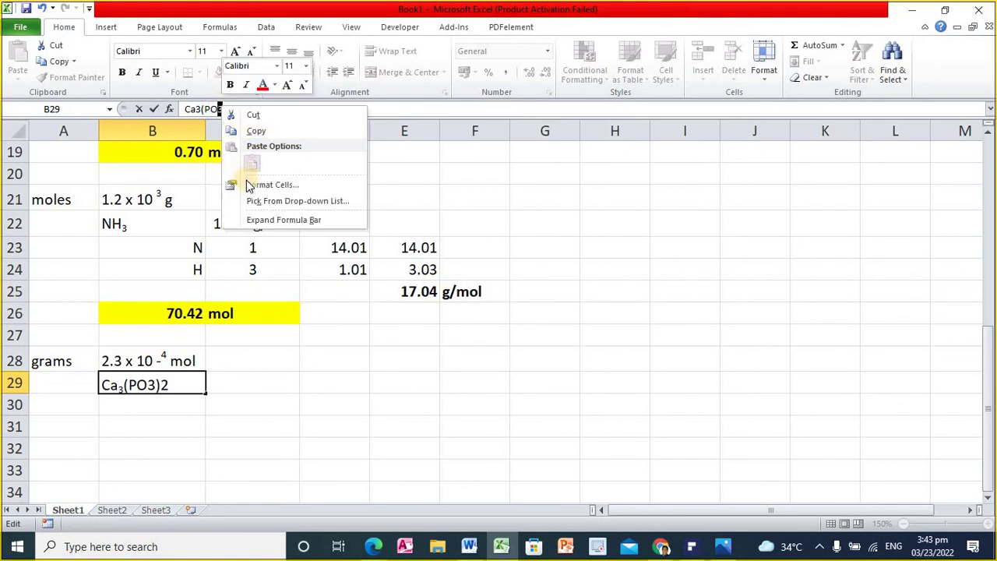
{"action": "left_click", "coordinate": [243, 187]}
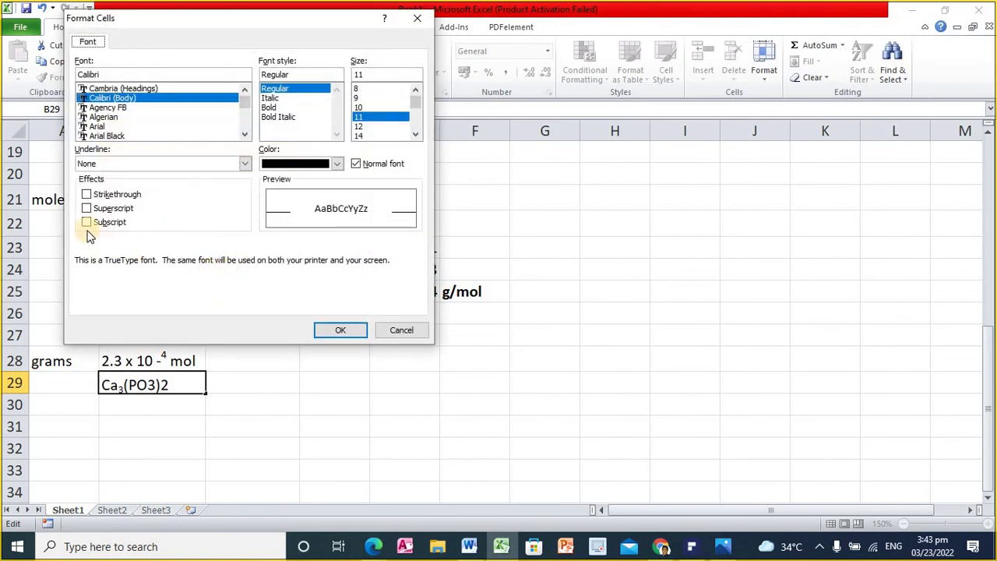
{"action": "left_click", "coordinate": [85, 222]}
{"action": "left_click", "coordinate": [327, 328]}
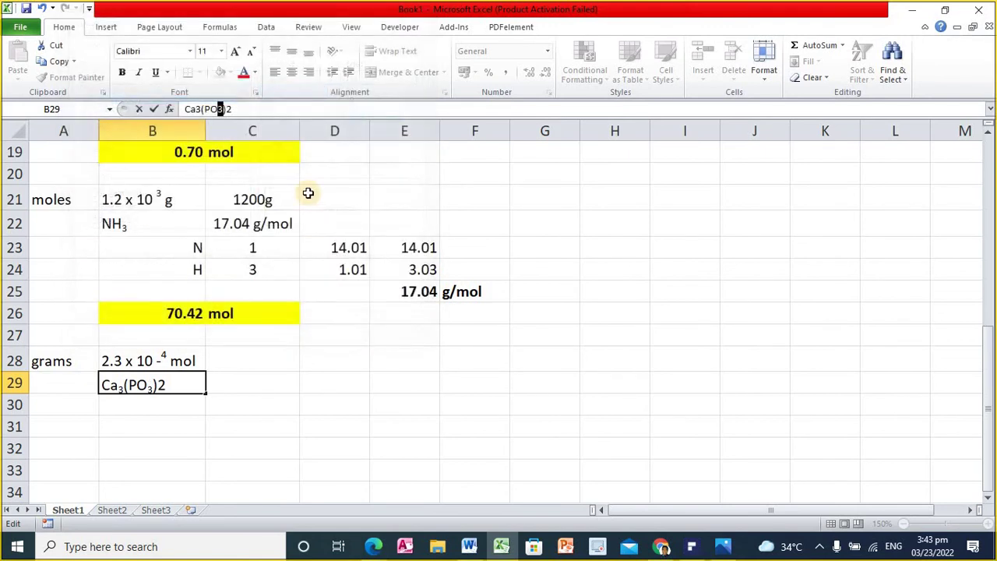
Format the final 2 of the formula in cell B29 as subscript and finish editing the cell
{"action": "left_click_drag", "start_coordinate": [226, 108], "coordinate": [232, 108]}
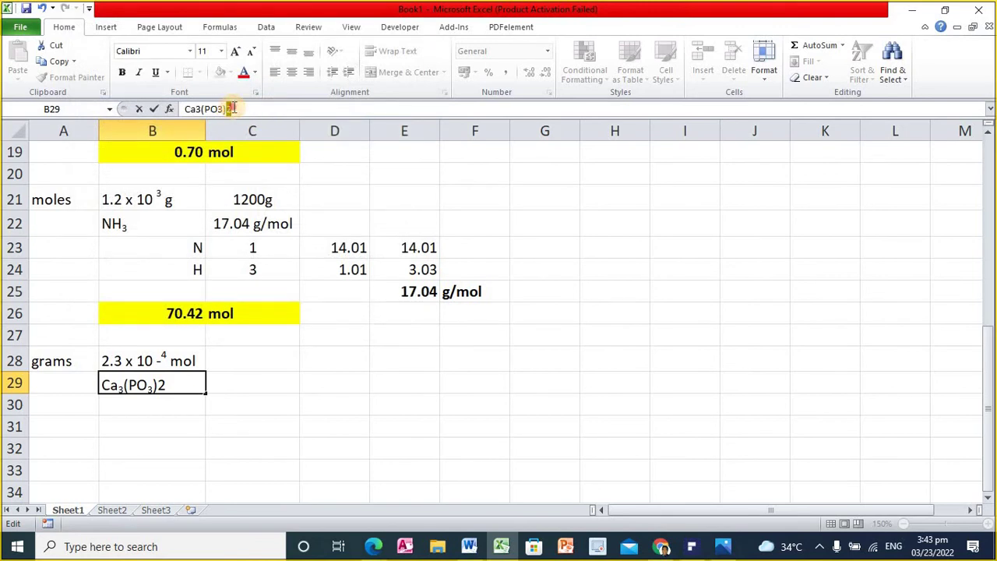
{"action": "right_click", "coordinate": [227, 109]}
{"action": "left_click", "coordinate": [257, 187]}
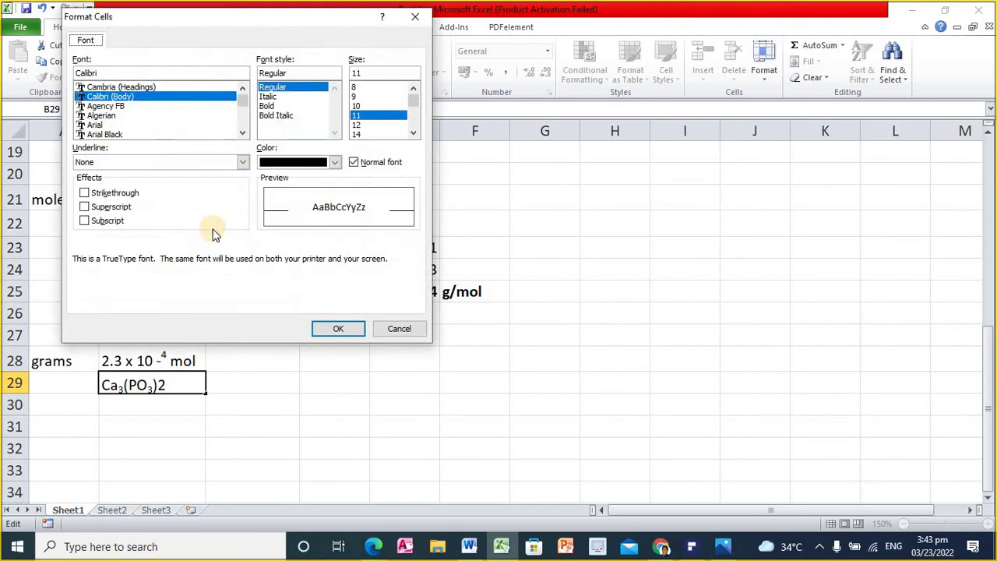
{"action": "left_click", "coordinate": [84, 221]}
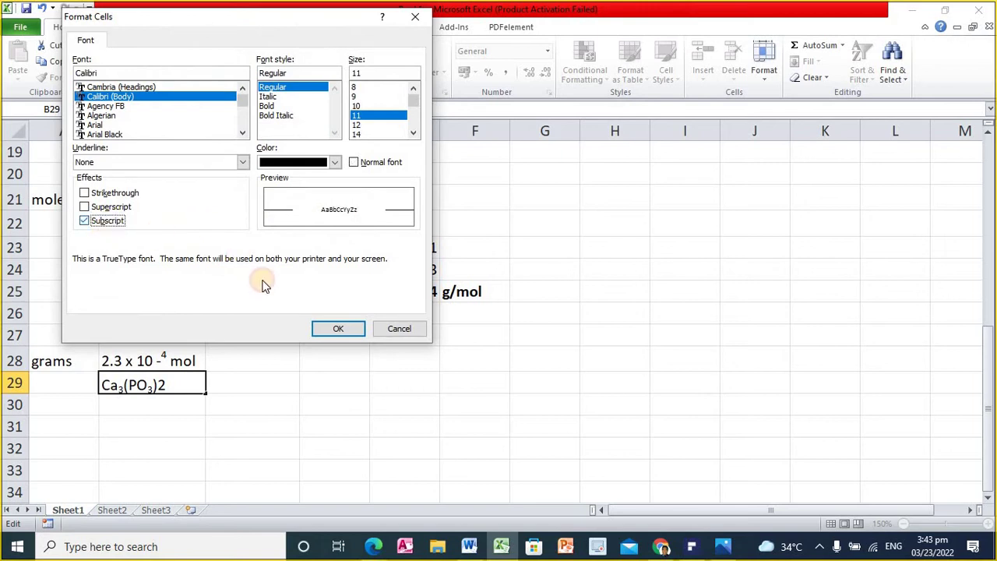
{"action": "left_click", "coordinate": [332, 328]}
{"action": "left_click", "coordinate": [265, 413]}
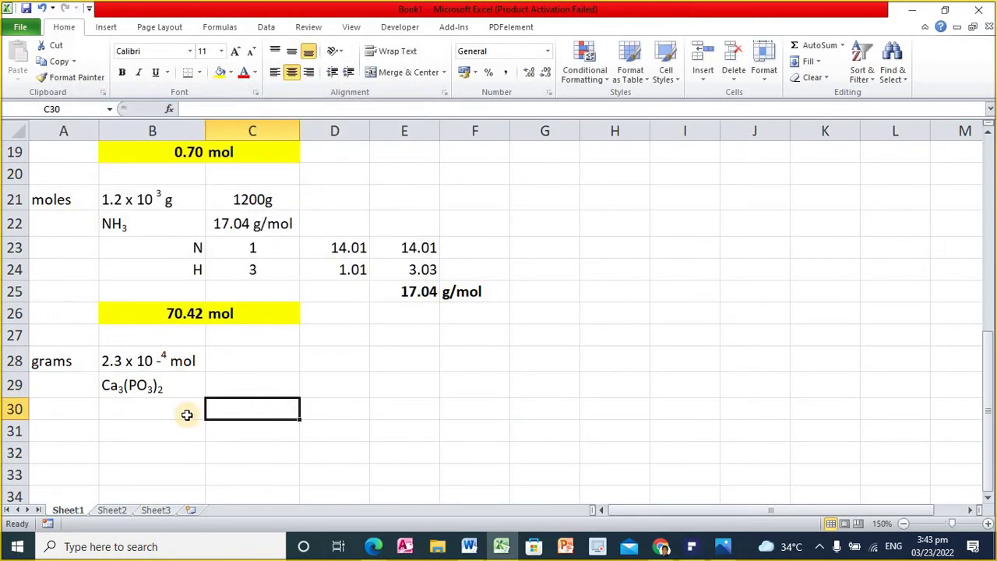
List the element symbols Ca, P and O in cells B30 to B32 below the compound formula
{"action": "left_click", "coordinate": [153, 409]}
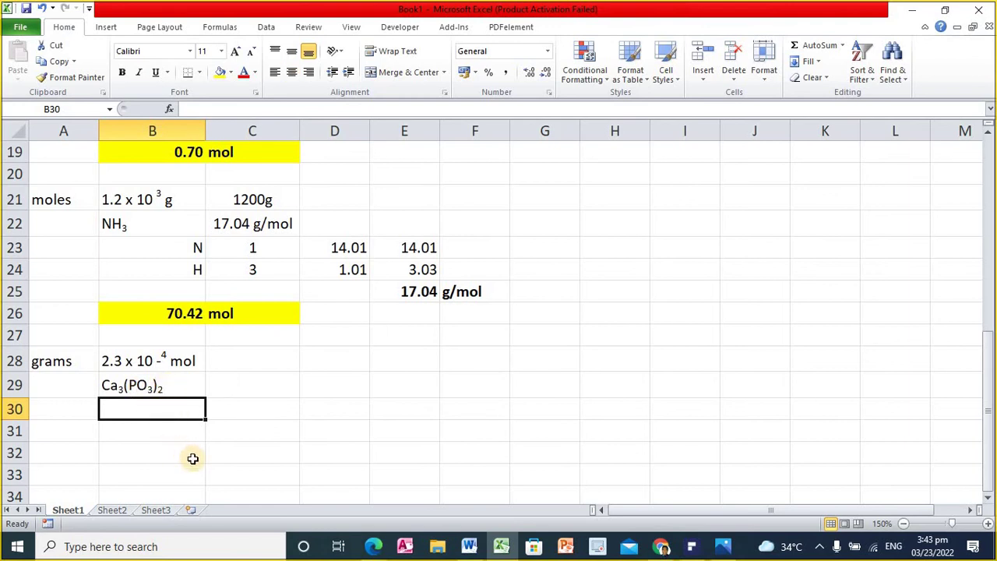
{"action": "type", "text": "Ca"}
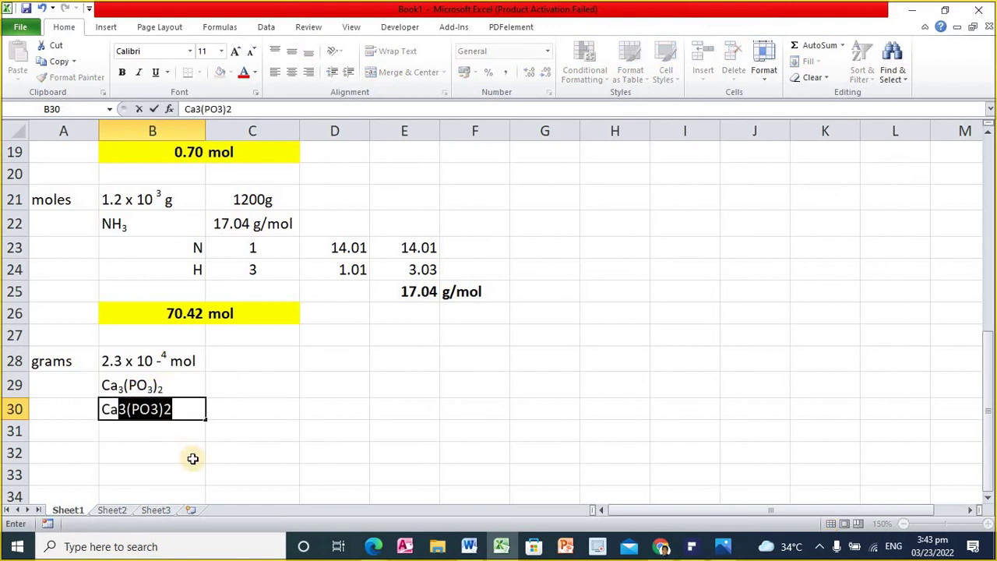
{"action": "key", "text": "BackSpace"}
{"action": "key", "text": "Return"}
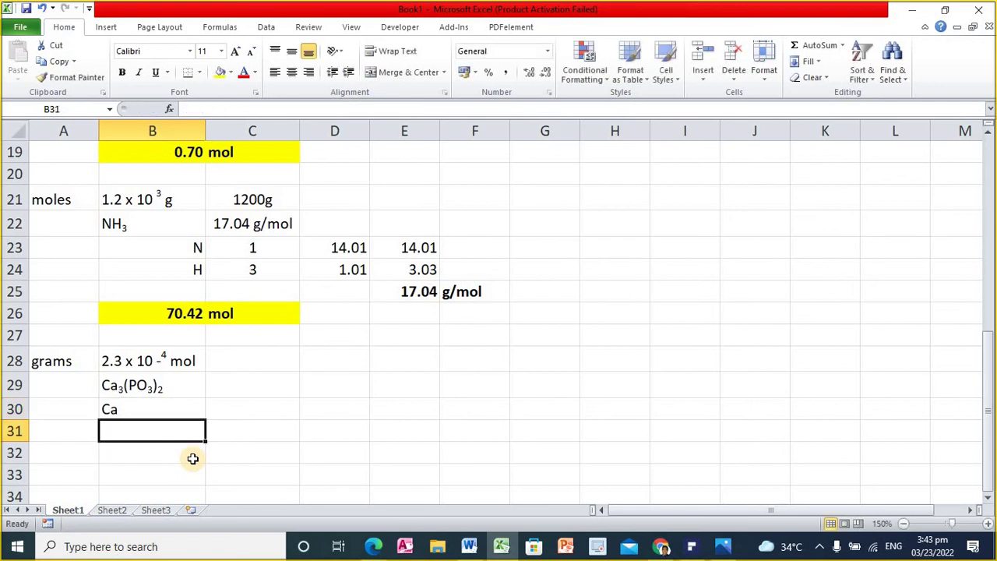
{"action": "type", "text": "P"}
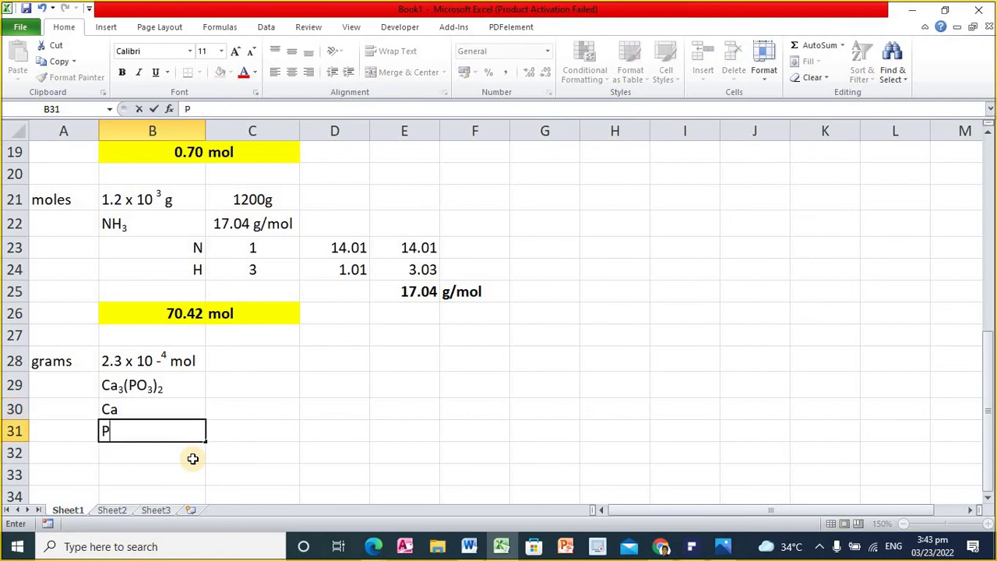
{"action": "key", "text": "Return"}
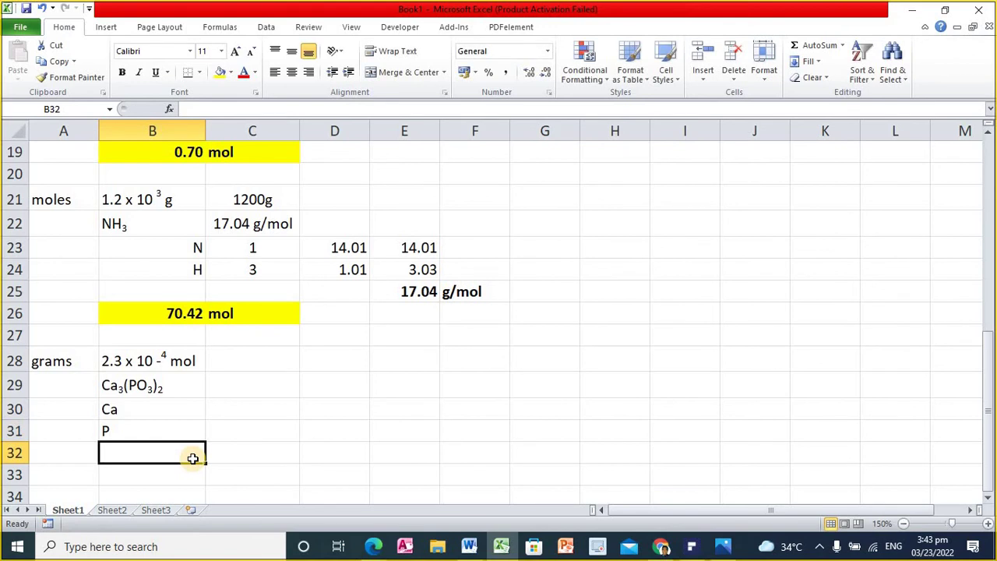
{"action": "type", "text": "I"}
{"action": "type", "text": "O"}
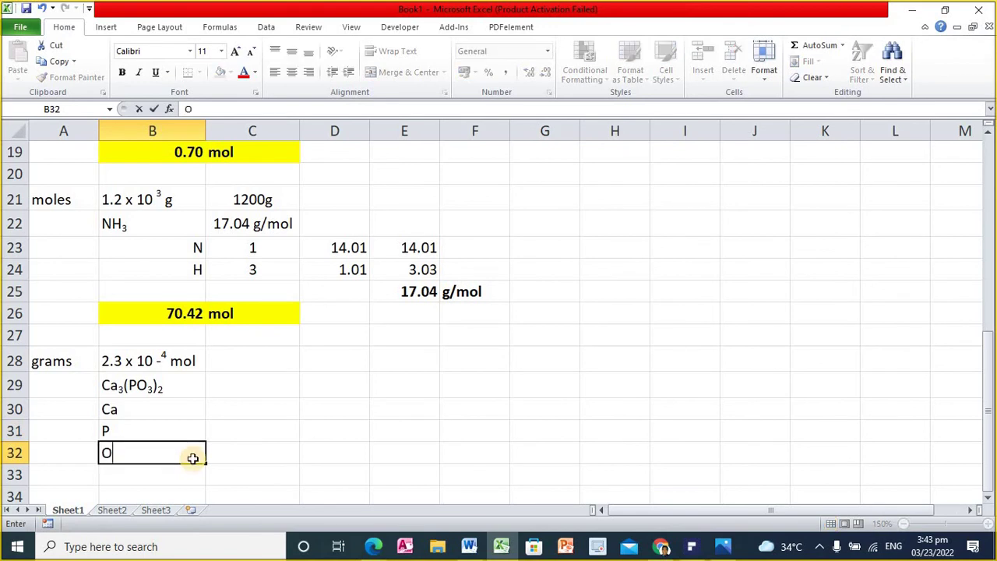
{"action": "key", "text": "Return"}
Align the element symbols in B30:B32 to the right
{"action": "key", "text": "Up"}
{"action": "key", "text": "Up"}
{"action": "key", "text": "Up"}
{"action": "key", "text": "shift+Down"}
{"action": "left_click_drag", "start_coordinate": [195, 464], "coordinate": [194, 457]}
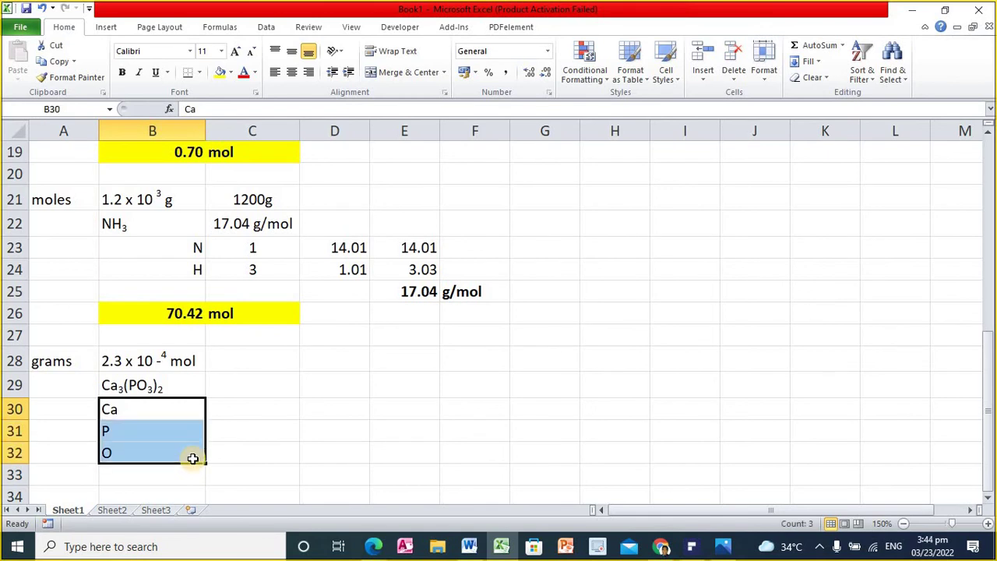
{"action": "left_click", "coordinate": [309, 71]}
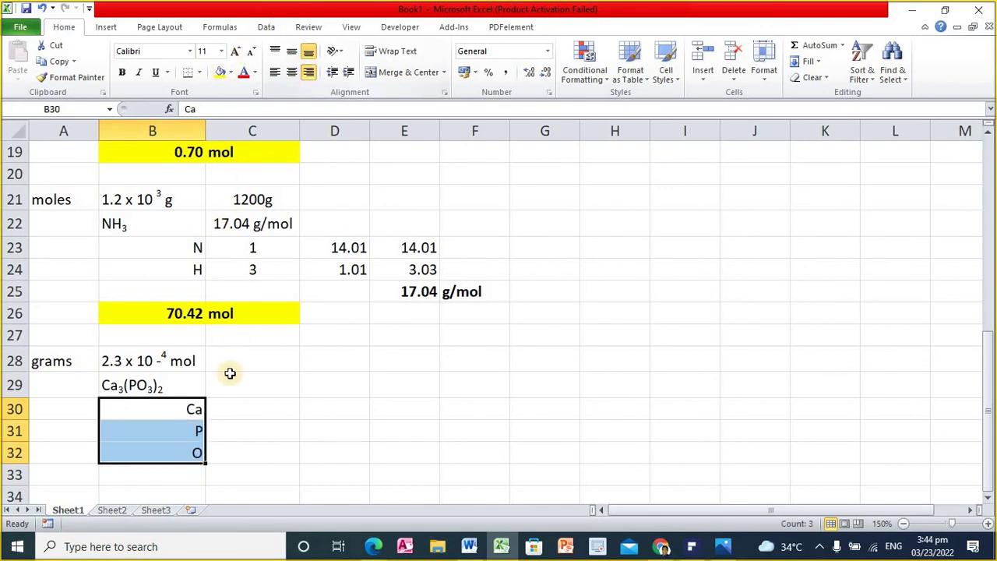
Enter the atom counts 3 for Ca, 2 for P and 6 for O in cells C30 to C32
{"action": "left_click", "coordinate": [234, 407]}
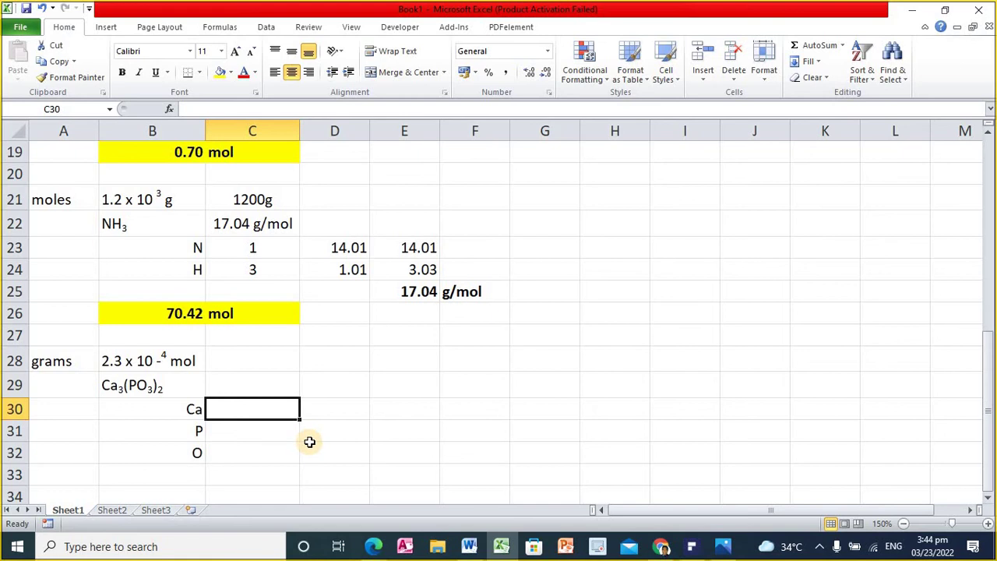
{"action": "type", "text": "3"}
{"action": "key", "text": "Return"}
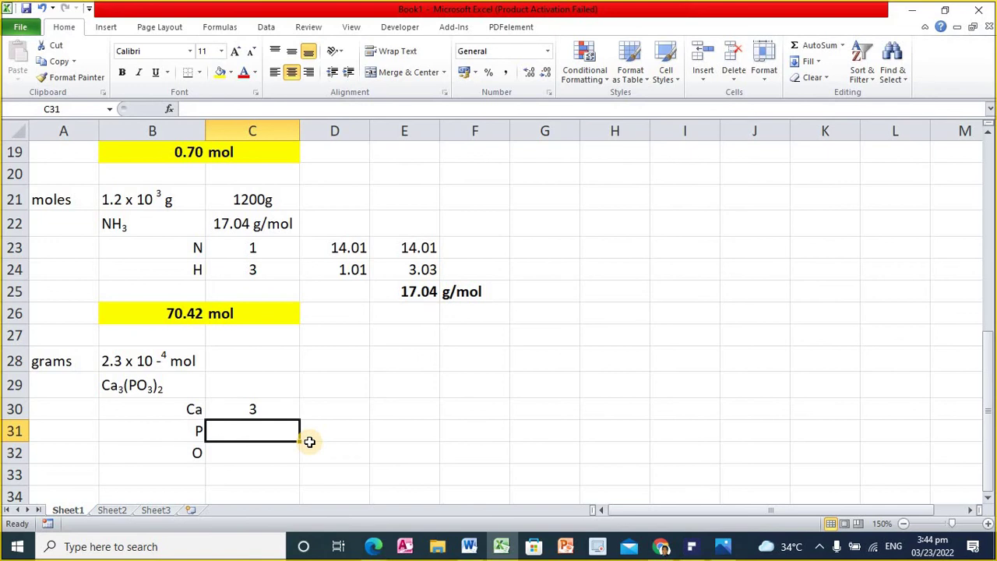
{"action": "type", "text": "2"}
{"action": "key", "text": "Return"}
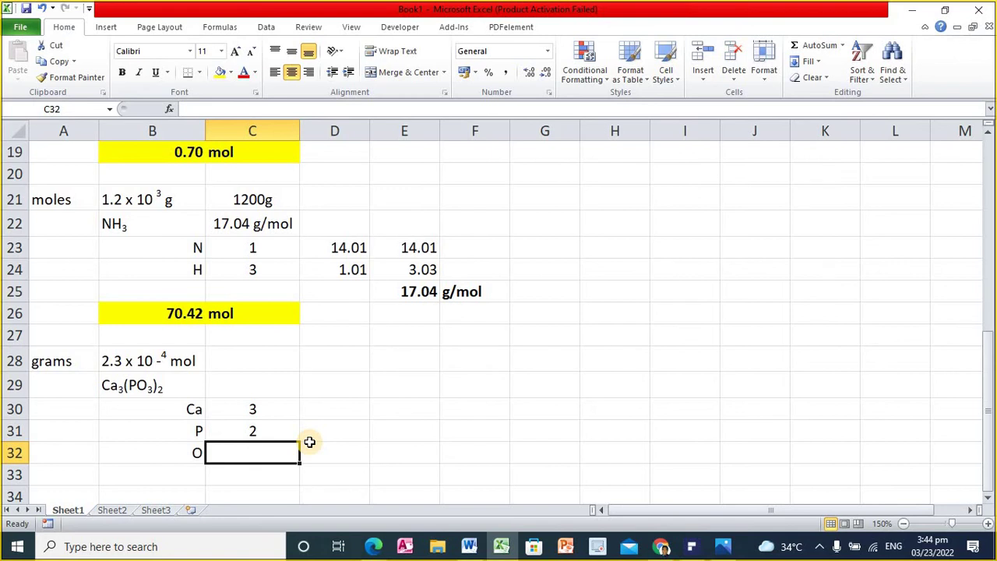
{"action": "type", "text": "6"}
{"action": "key", "text": "Return"}
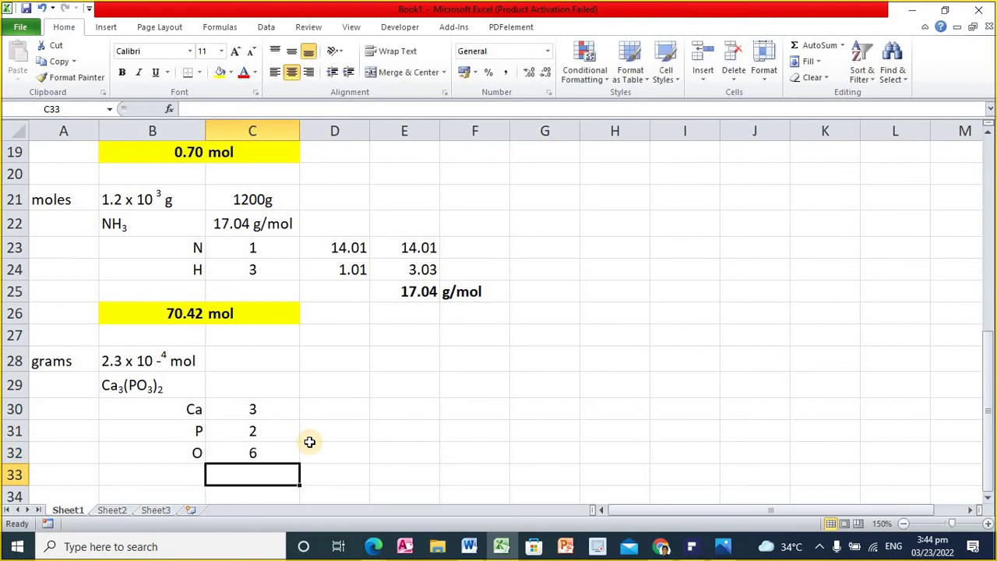
Switch to the periodic table image in Photos and look up calcium's average atomic mass
{"action": "key", "text": "Up"}
{"action": "key", "text": "Up"}
{"action": "key", "text": "Up"}
{"action": "key", "text": "Right"}
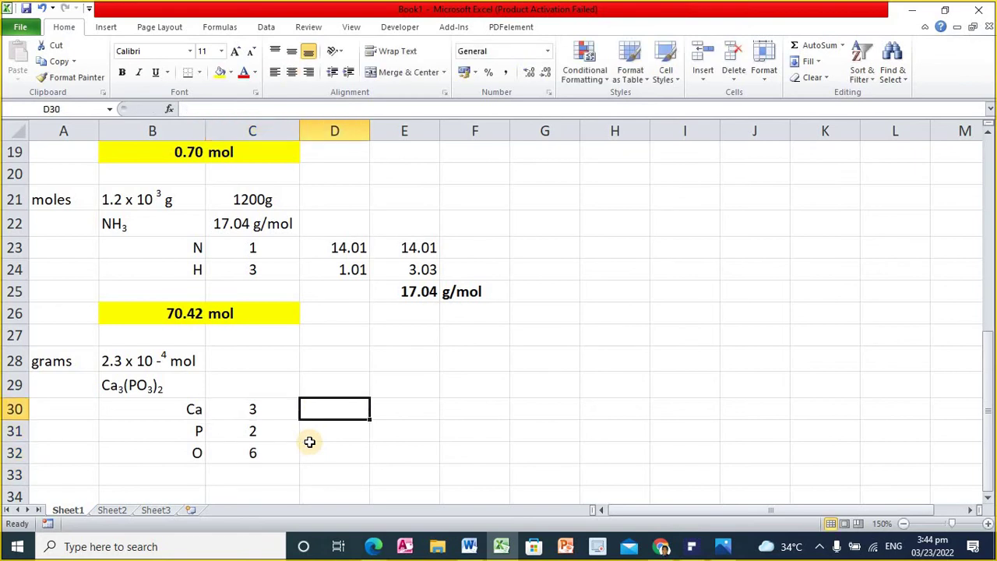
{"action": "left_click", "coordinate": [722, 546]}
{"action": "scroll", "coordinate": [490, 248], "scroll_direction": "down", "scroll_amount": 4}
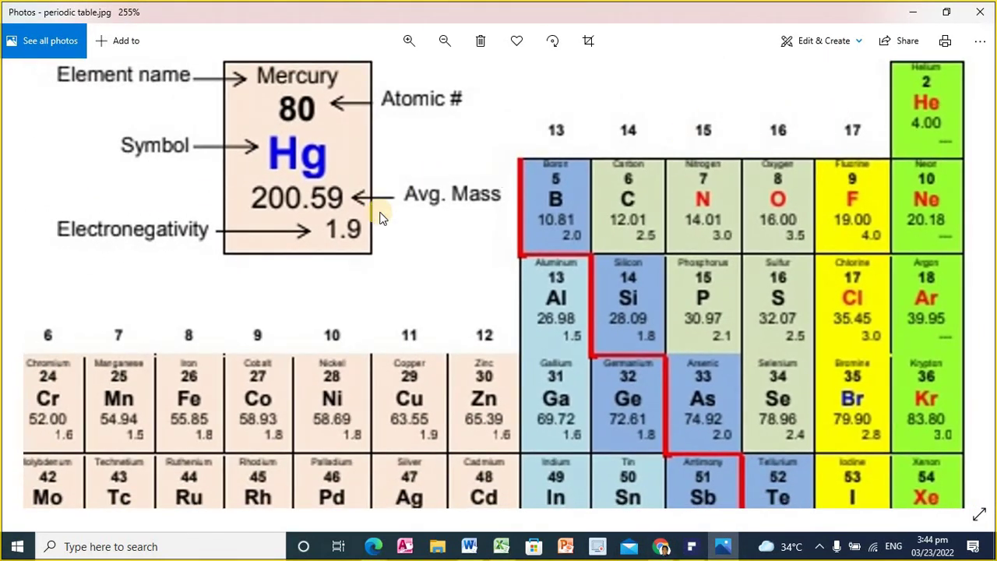
{"action": "scroll", "coordinate": [407, 304], "scroll_direction": "left", "scroll_amount": 8}
{"action": "scroll", "coordinate": [407, 304], "scroll_direction": "down", "scroll_amount": 2}
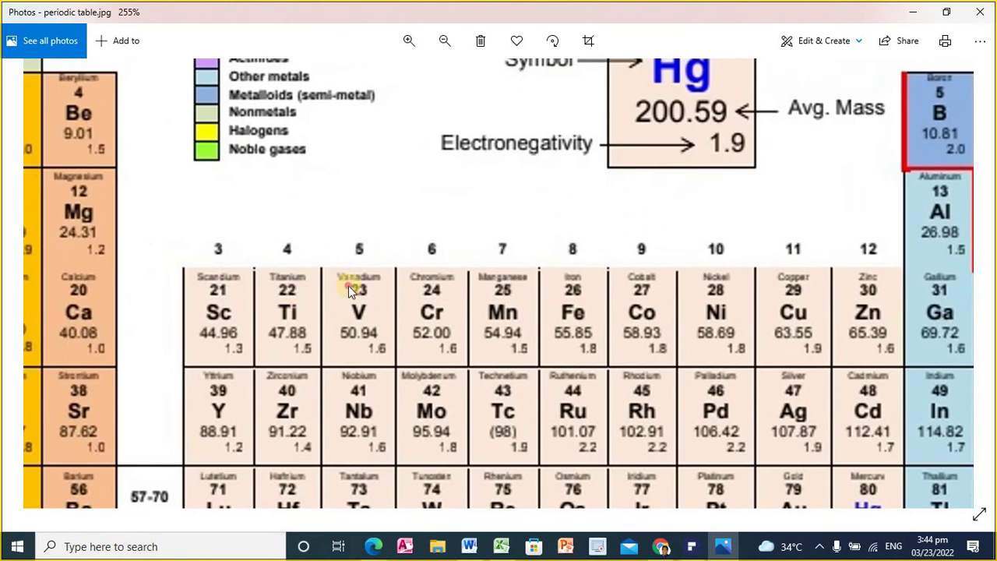
{"action": "scroll", "coordinate": [292, 296], "scroll_direction": "left", "scroll_amount": 2}
{"action": "scroll", "coordinate": [171, 280], "scroll_direction": "up", "scroll_amount": 3}
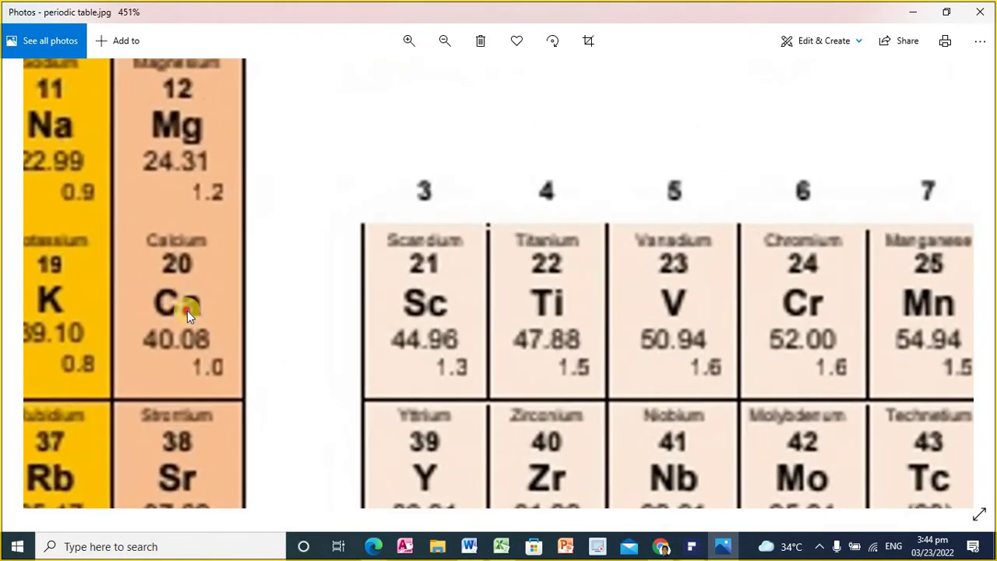
{"action": "scroll", "coordinate": [199, 300], "scroll_direction": "down", "scroll_amount": 2}
{"action": "mouse_move", "coordinate": [223, 245]}
{"action": "left_mouse_down"}
{"action": "mouse_move", "coordinate": [149, 233]}
{"action": "mouse_move", "coordinate": [122, 271]}
{"action": "mouse_move", "coordinate": [178, 285]}
{"action": "mouse_move", "coordinate": [225, 265]}
{"action": "mouse_move", "coordinate": [221, 243]}
{"action": "left_mouse_up"}
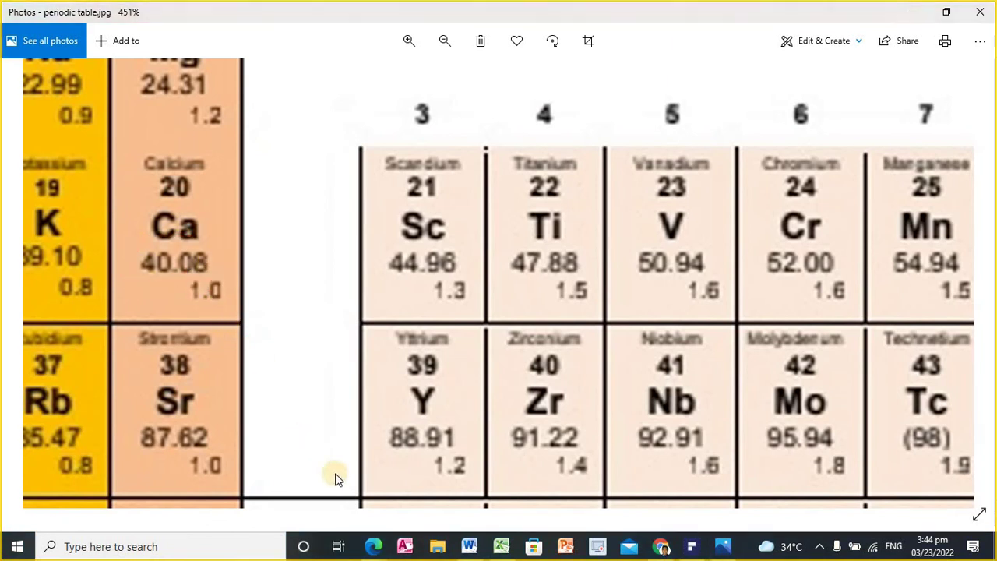
Return to the Excel sheet and enter calcium's atomic mass, 40.08, in cell D30
{"action": "left_click", "coordinate": [468, 546]}
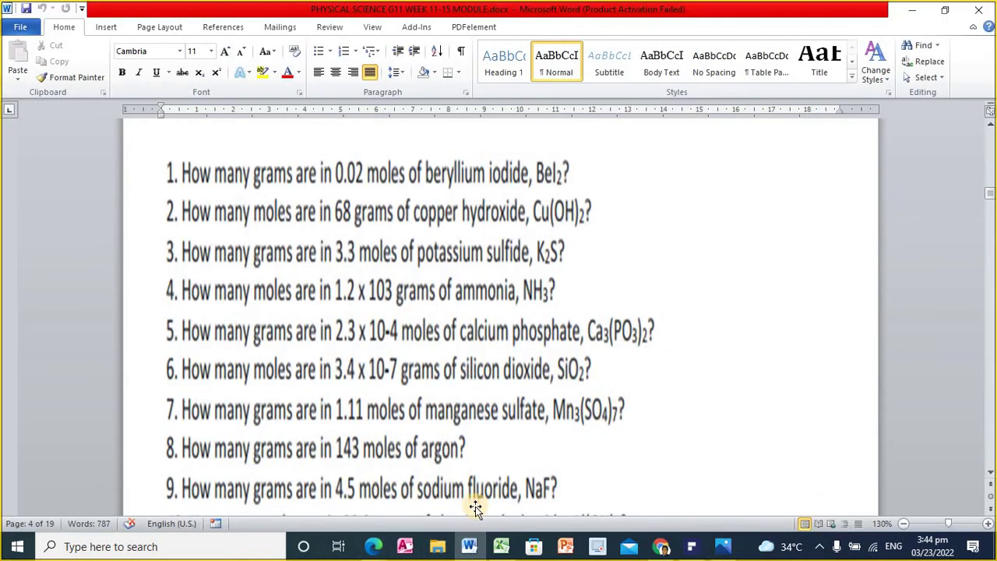
{"action": "left_click", "coordinate": [501, 546]}
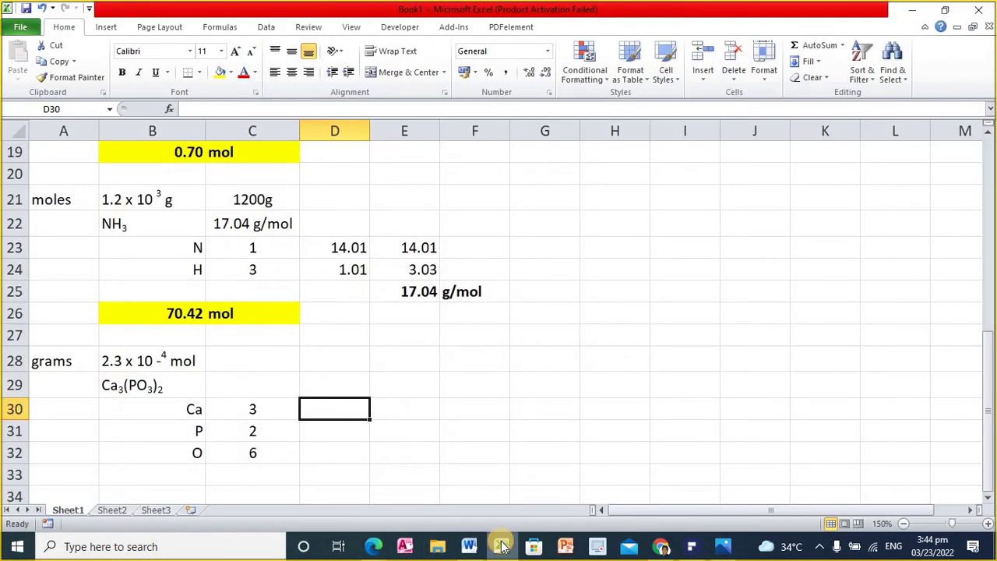
{"action": "type", "text": "40.08"}
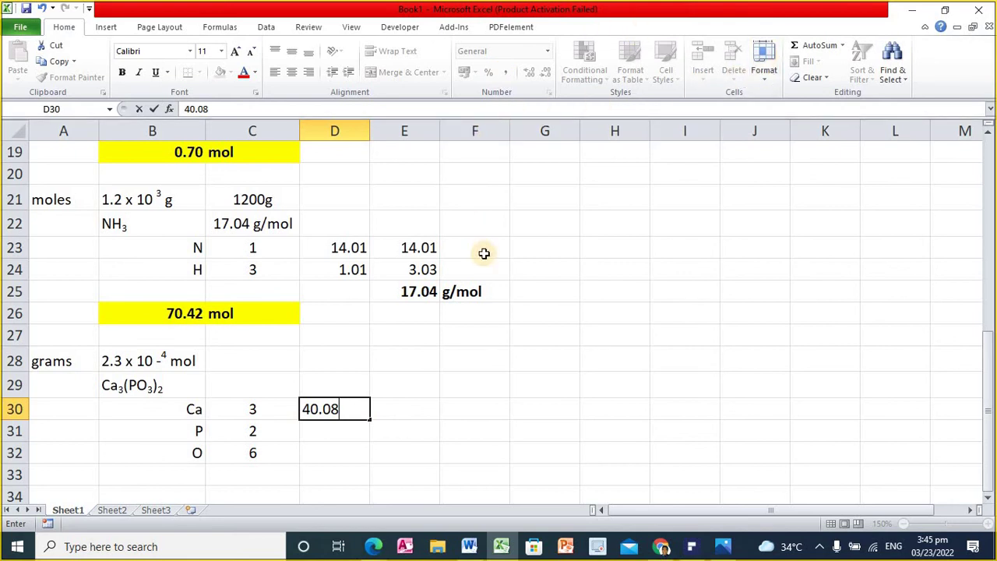
{"action": "key", "text": "Return"}
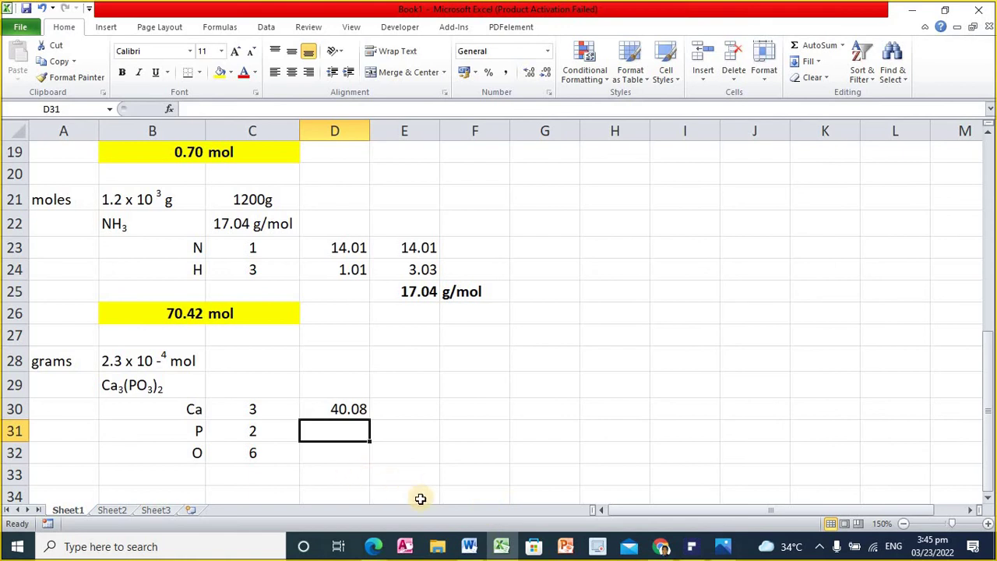
Switch to the periodic table image in Photos and look up phosphorus's average atomic mass
{"action": "left_click", "coordinate": [723, 546]}
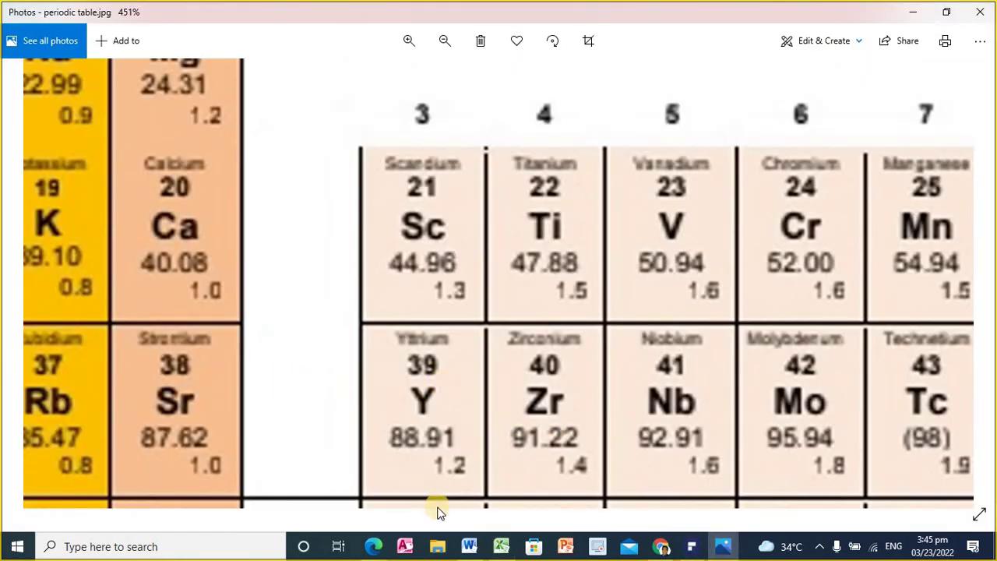
{"action": "left_click_drag", "start_coordinate": [123, 306], "coordinate": [324, 337]}
{"action": "scroll", "coordinate": [325, 337], "scroll_direction": "down", "scroll_amount": 3}
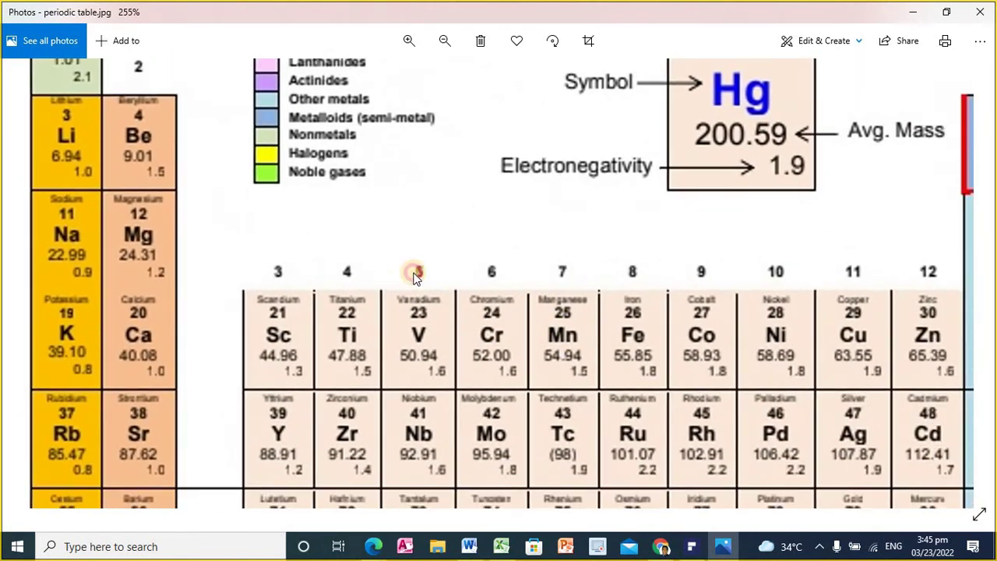
{"action": "left_click_drag", "start_coordinate": [412, 272], "coordinate": [199, 246]}
{"action": "scroll", "coordinate": [199, 246], "scroll_direction": "down", "scroll_amount": 1}
{"action": "scroll", "coordinate": [455, 176], "scroll_direction": "up", "scroll_amount": 1}
{"action": "scroll", "coordinate": [736, 194], "scroll_direction": "up", "scroll_amount": 2}
{"action": "scroll", "coordinate": [736, 185], "scroll_direction": "up", "scroll_amount": 1}
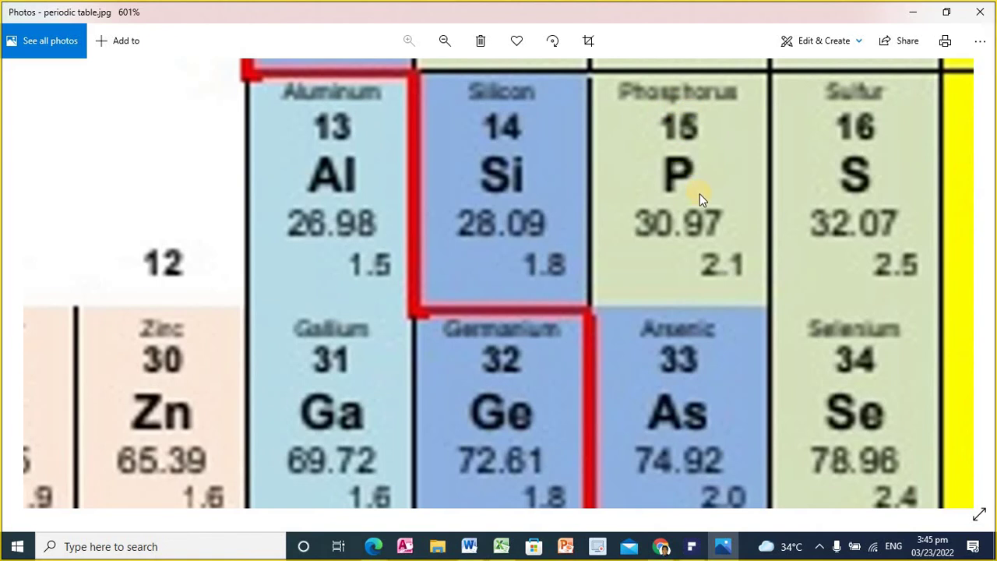
{"action": "mouse_move", "coordinate": [704, 195]}
{"action": "left_mouse_down"}
{"action": "mouse_move", "coordinate": [620, 210]}
{"action": "mouse_move", "coordinate": [633, 240]}
{"action": "mouse_move", "coordinate": [719, 211]}
{"action": "mouse_move", "coordinate": [708, 196]}
{"action": "left_mouse_up"}
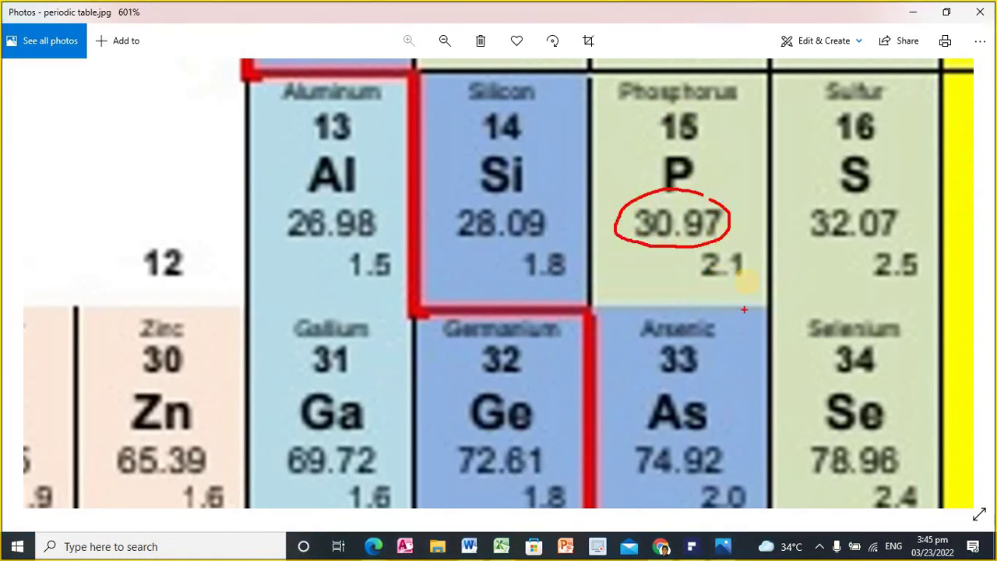
{"action": "key", "text": "Escape"}
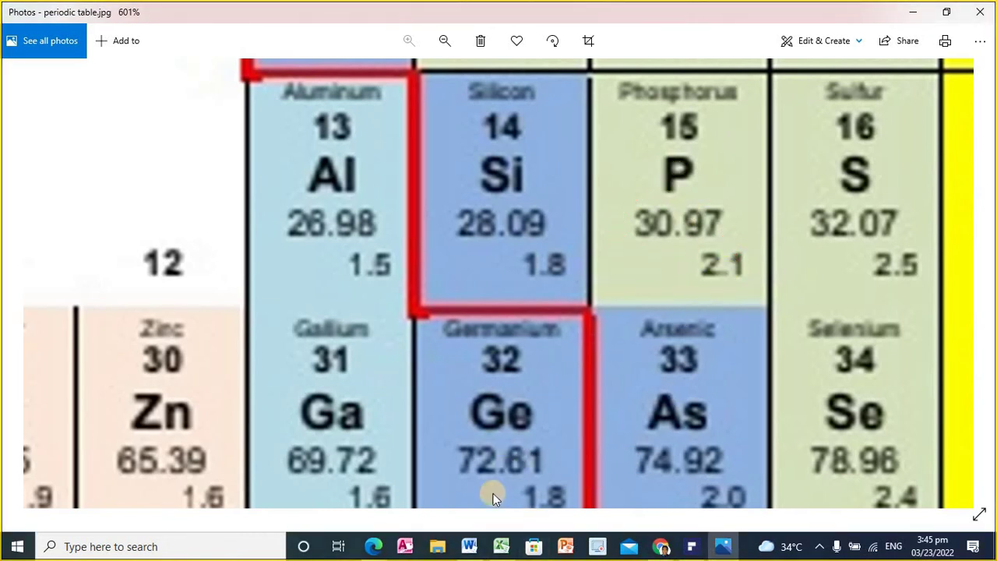
Back in Excel, enter the atomic masses 30.97 for P in D31 and 16 for O in D32
{"action": "left_click", "coordinate": [501, 546]}
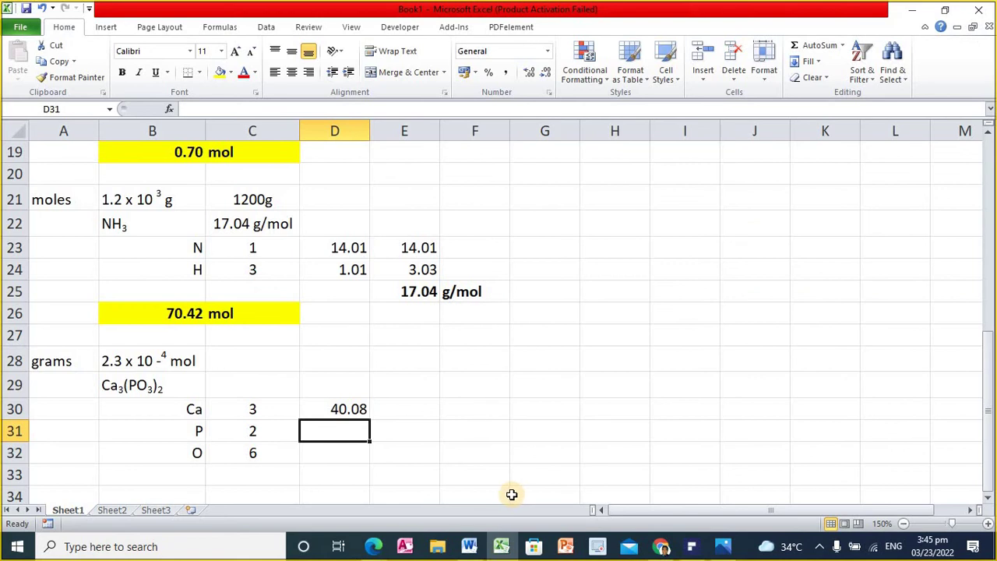
{"action": "type", "text": "30.97"}
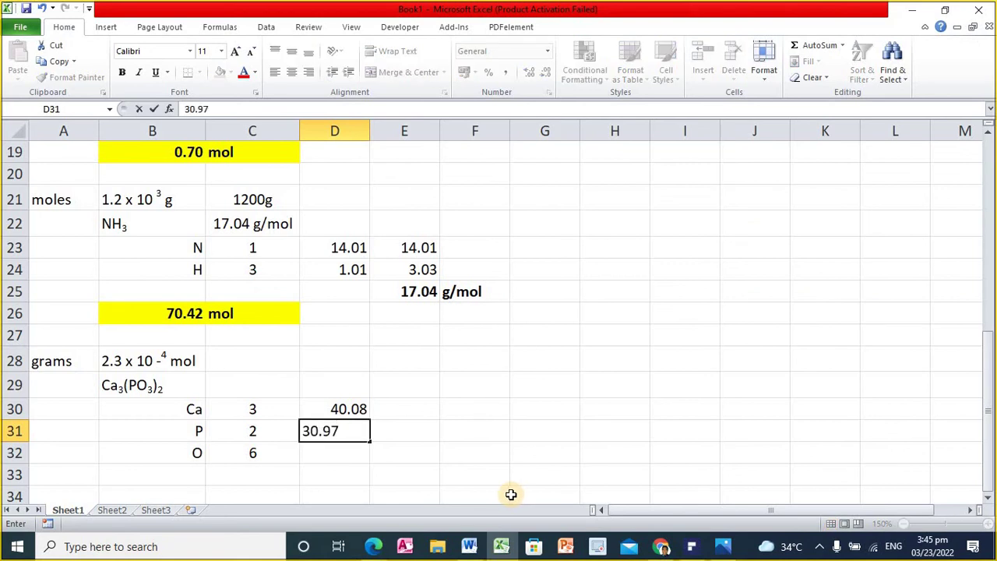
{"action": "key", "text": "Return"}
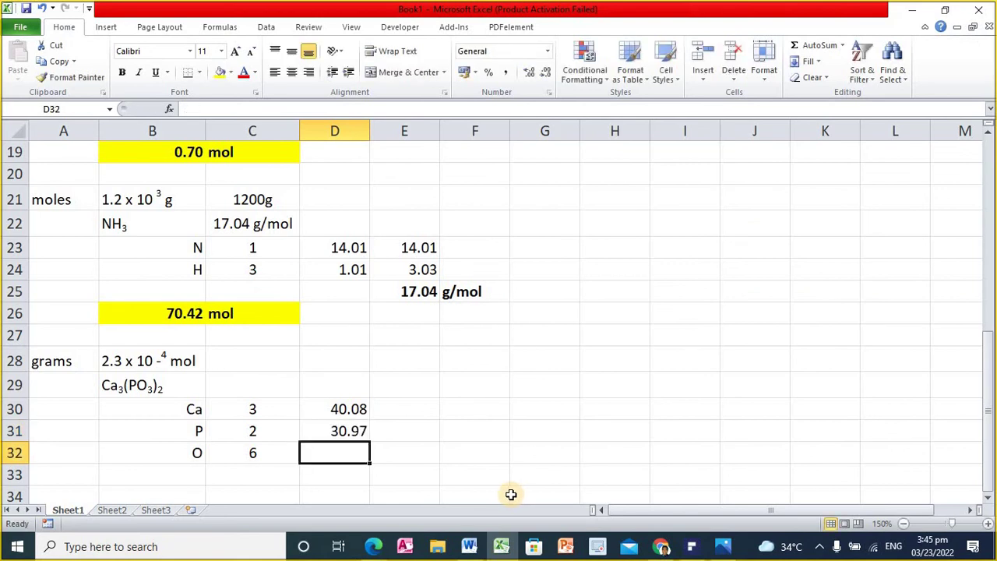
{"action": "type", "text": "16"}
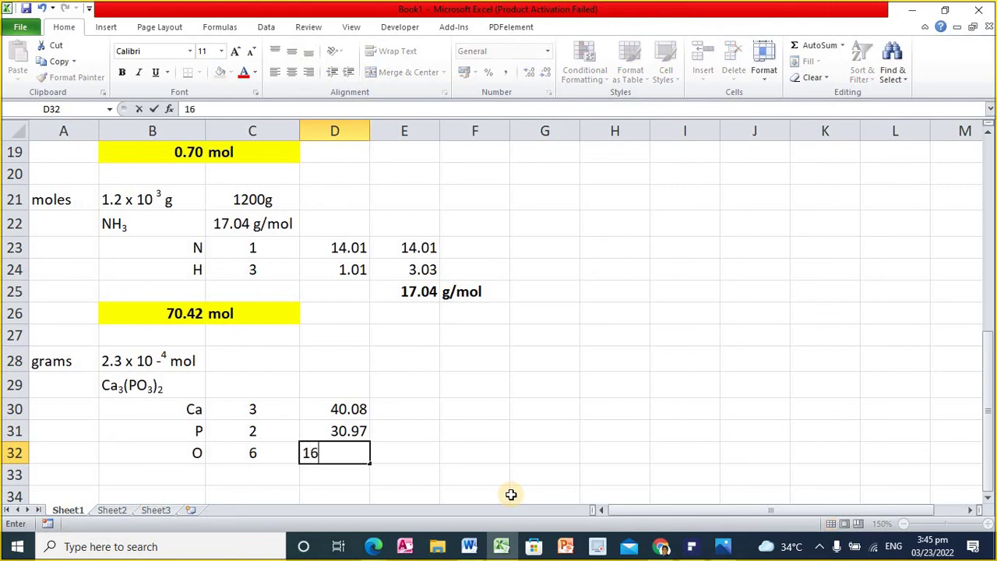
{"action": "key", "text": "Return"}
Calculate calcium's mass contribution in cell E30 with the formula =D30*C30
{"action": "key", "text": "Up"}
{"action": "key", "text": "Up"}
{"action": "key", "text": "Up"}
{"action": "key", "text": "Right"}
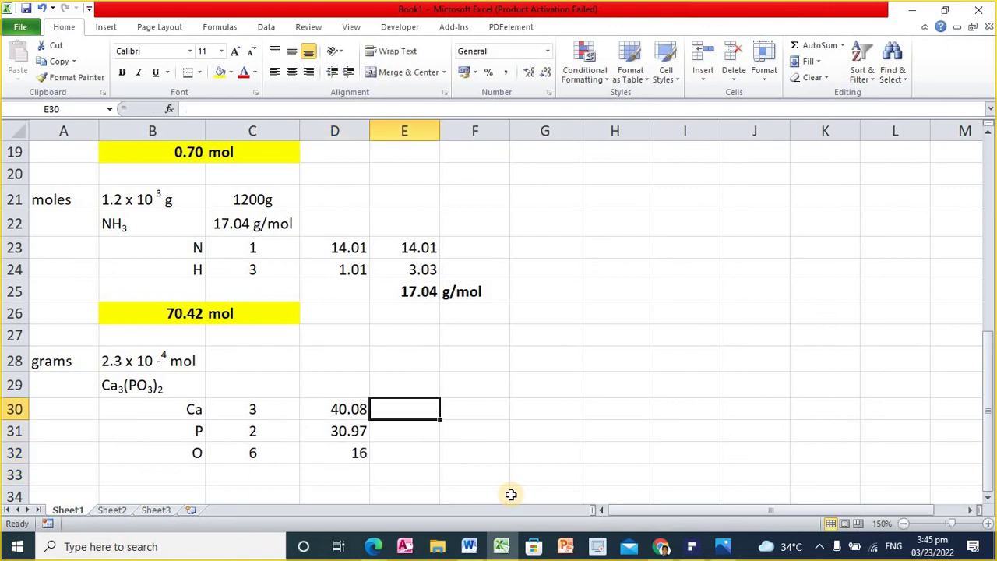
{"action": "type", "text": "="}
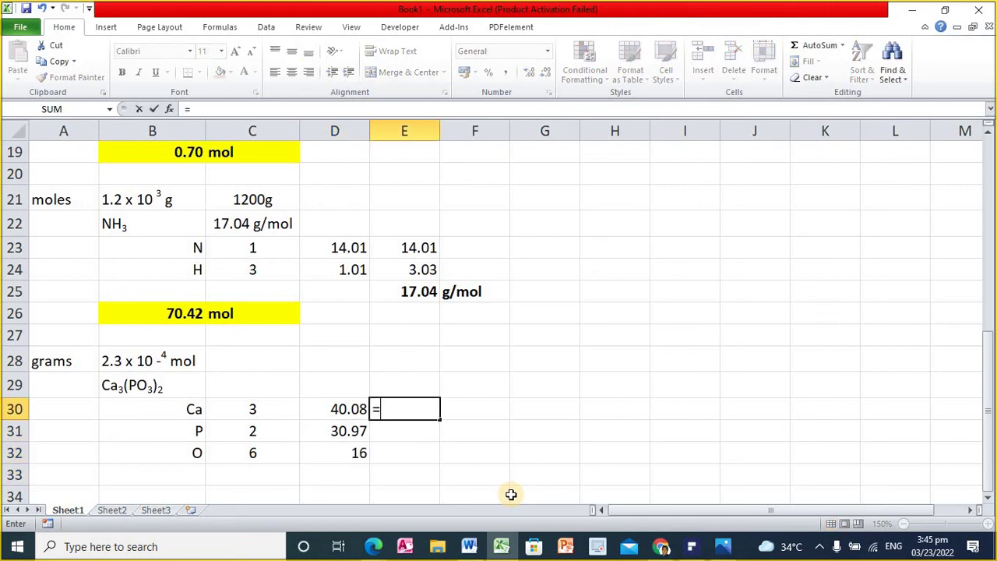
{"action": "key", "text": "Left"}
{"action": "type", "text": "*"}
{"action": "key", "text": "Left"}
{"action": "key", "text": "Left"}
{"action": "key", "text": "Return"}
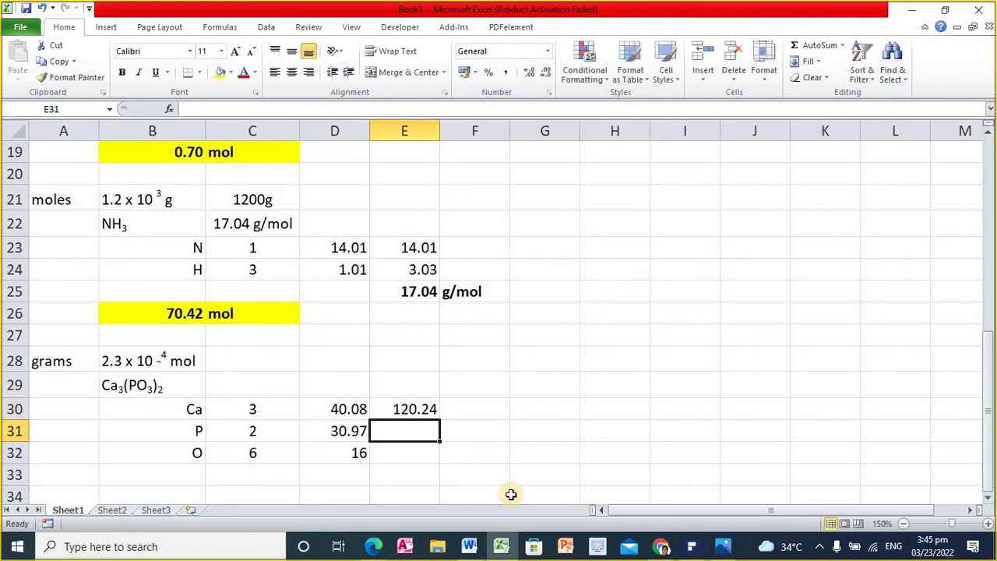
Fill the multiplication formula from E30 down to E31 and E32 for phosphorus and oxygen
{"action": "left_click", "coordinate": [431, 414]}
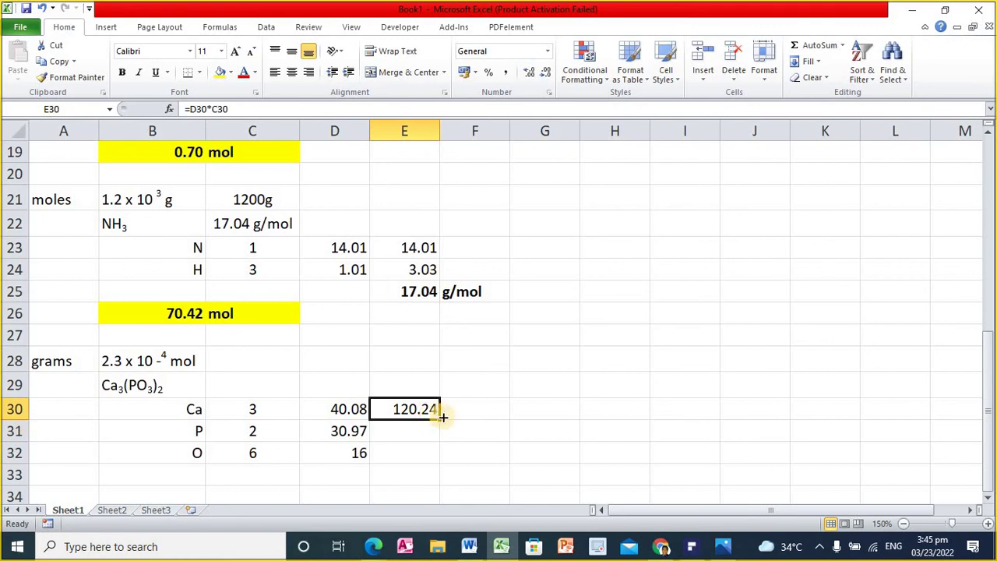
{"action": "left_click", "coordinate": [441, 423]}
{"action": "left_click", "coordinate": [405, 406]}
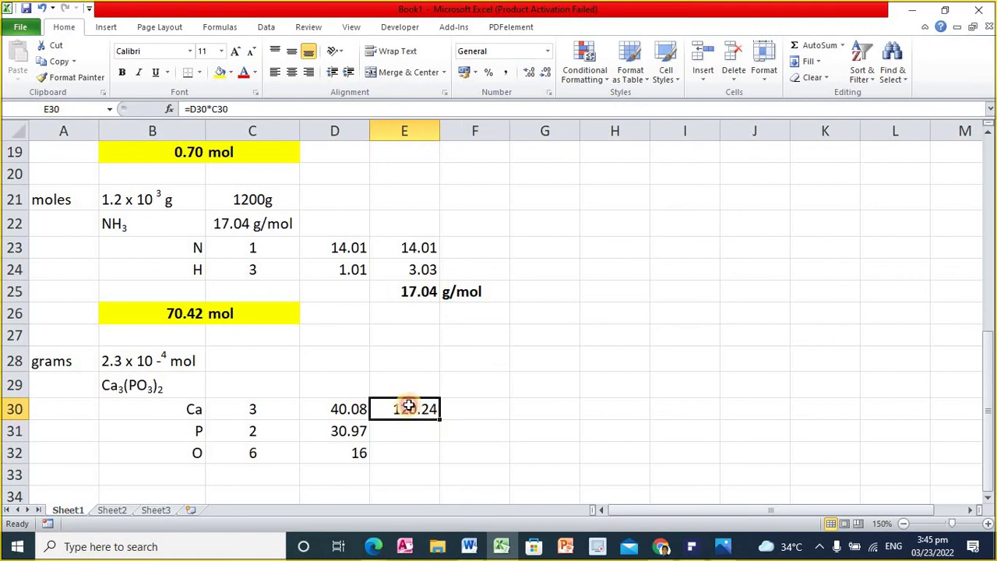
{"action": "left_click_drag", "start_coordinate": [439, 419], "coordinate": [437, 435]}
{"action": "left_click", "coordinate": [429, 454]}
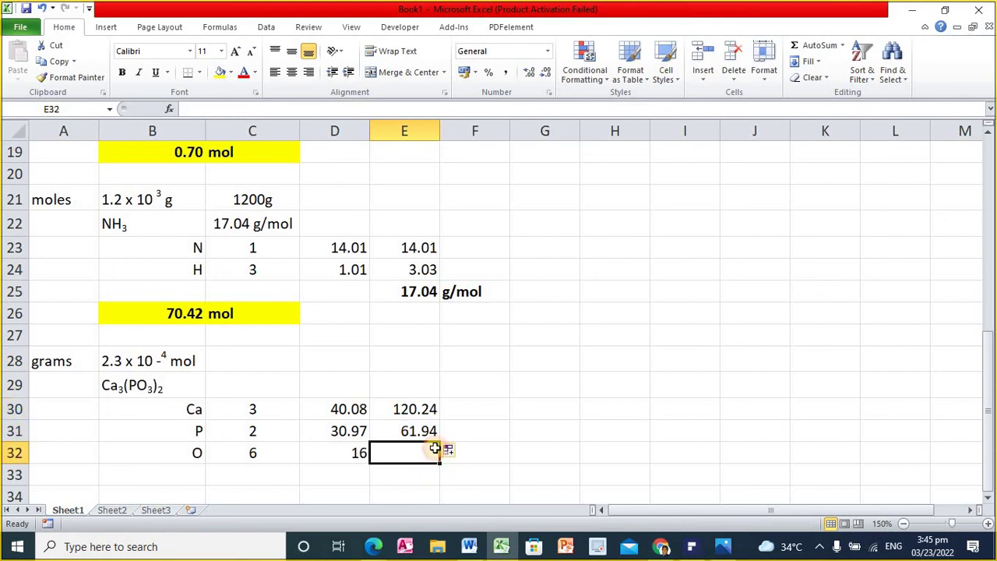
{"action": "left_click", "coordinate": [430, 430]}
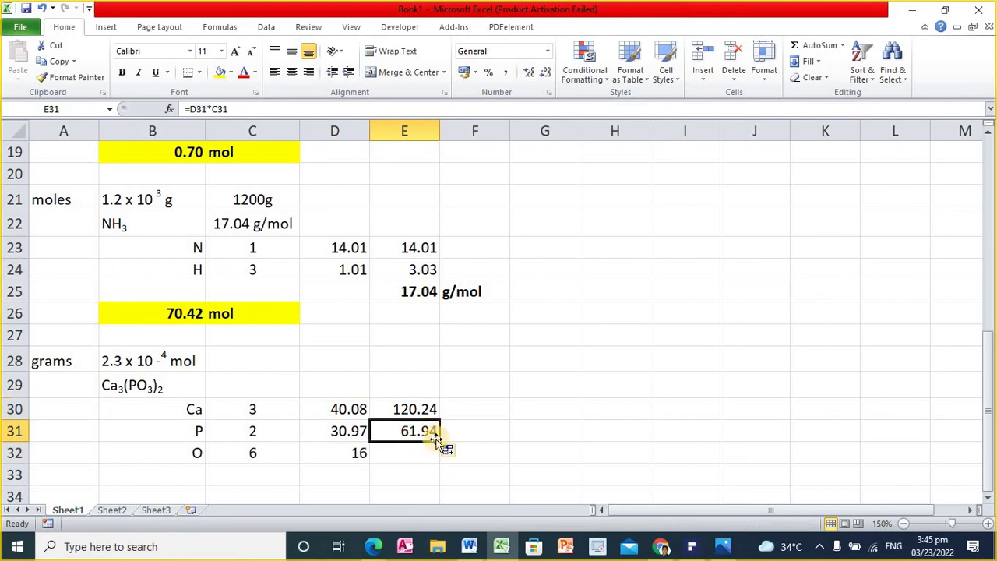
{"action": "left_click_drag", "start_coordinate": [440, 442], "coordinate": [446, 469]}
Total the three element masses in cell E33 with the formula =SUM(E30:E32)
{"action": "middle_click", "coordinate": [418, 483]}
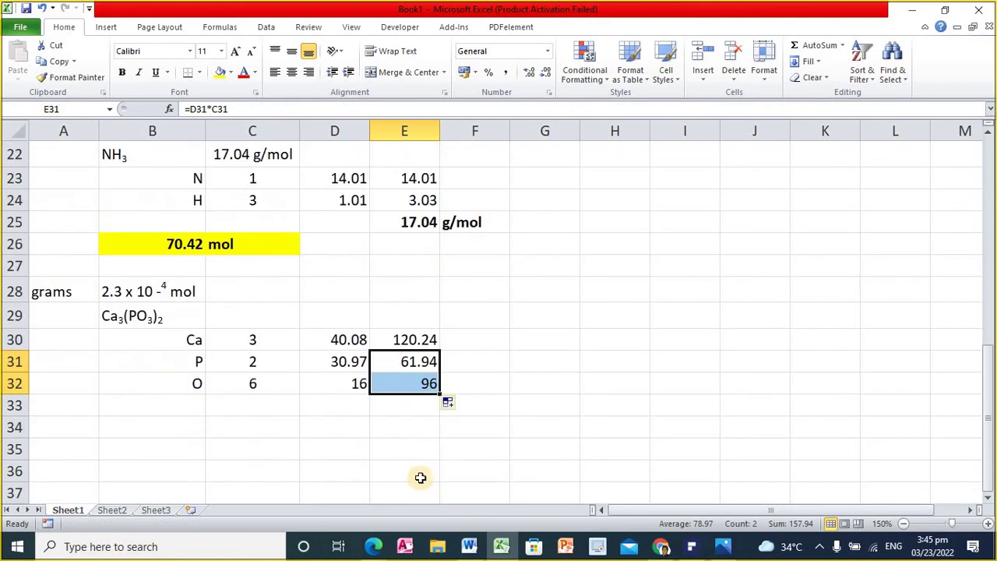
{"action": "left_click", "coordinate": [405, 406]}
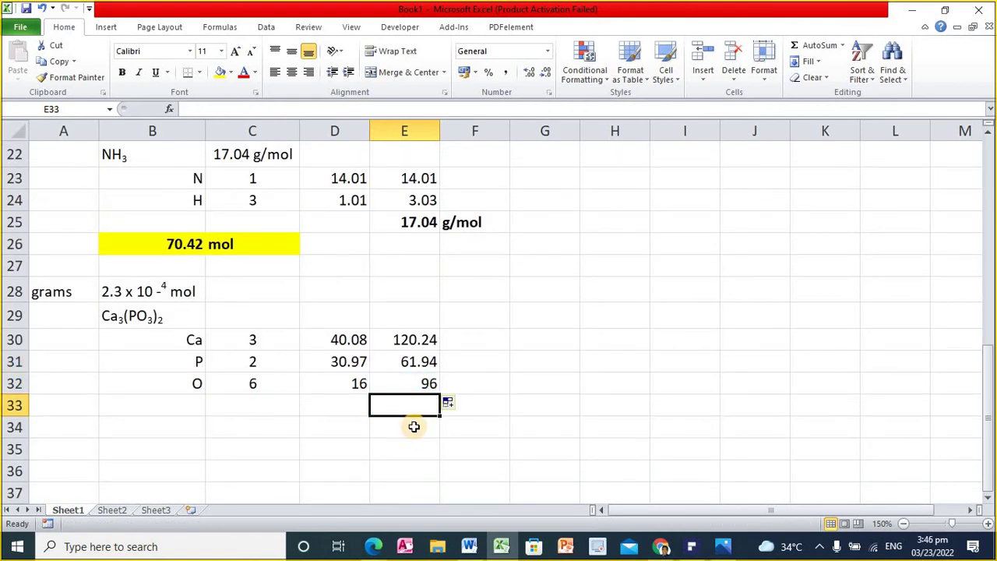
{"action": "type", "text": "=sum("}
{"action": "key", "text": "Up"}
{"action": "key", "text": "shift+Up"}
{"action": "key", "text": "shift+Up"}
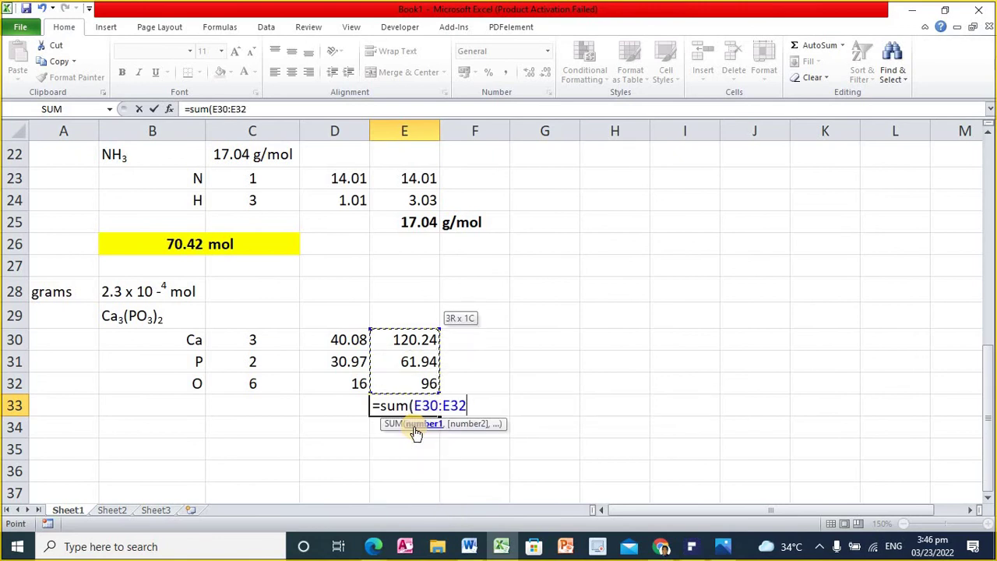
{"action": "type", "text": ")"}
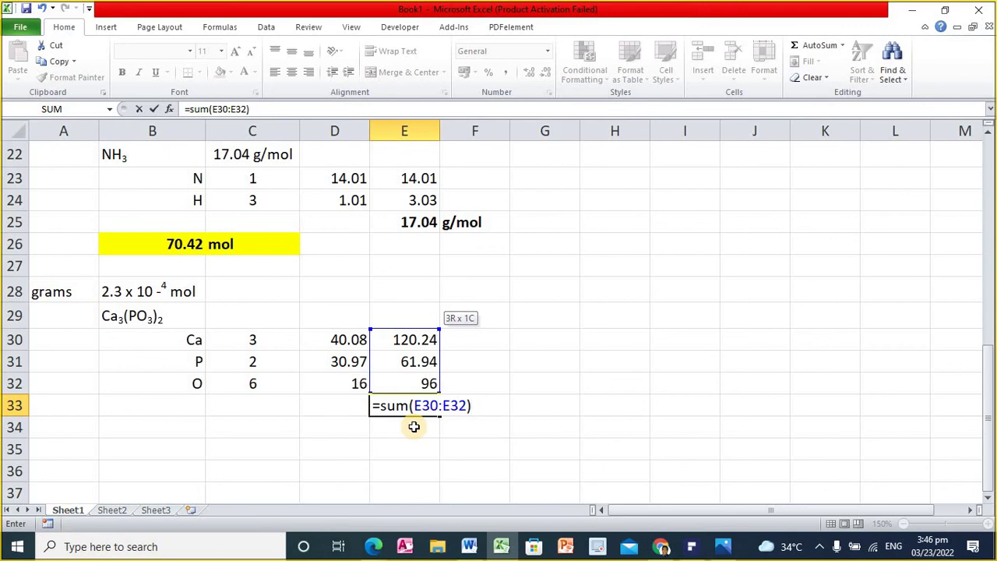
{"action": "key", "text": "Return"}
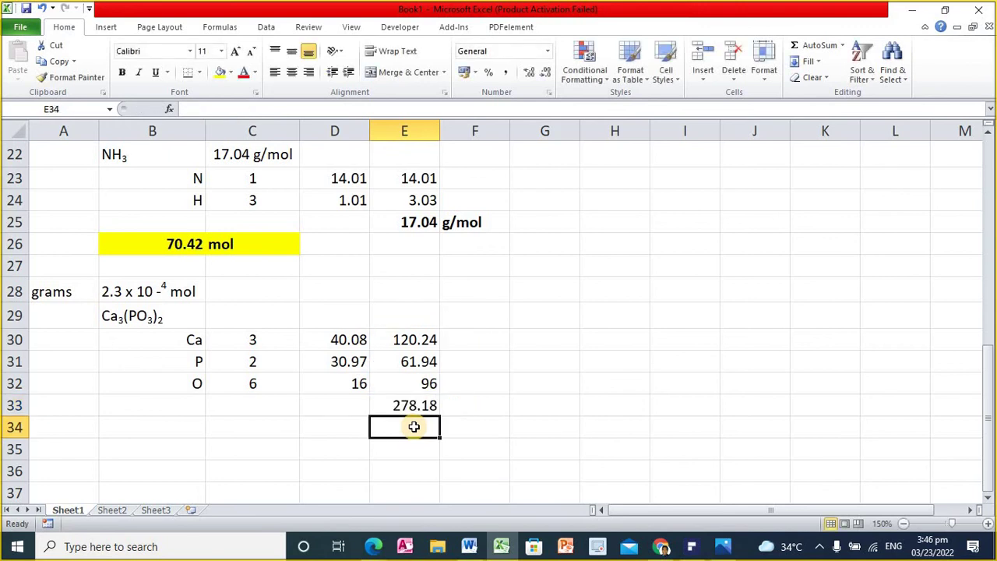
Label the total with the unit g/mol in cell F33 and make E33:F33 bold
{"action": "key", "text": "Up"}
{"action": "key", "text": "Right"}
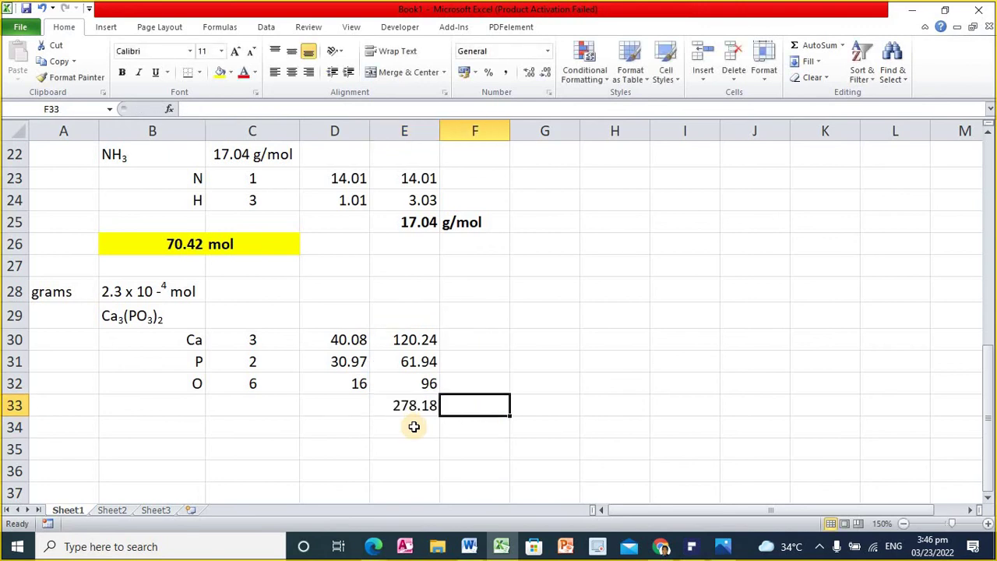
{"action": "type", "text": "g/mol"}
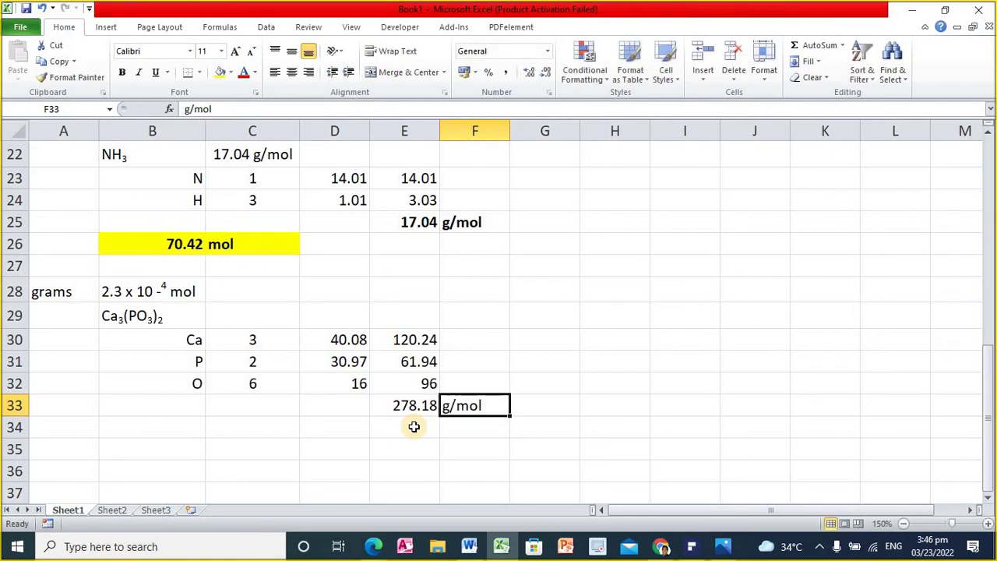
{"action": "key", "text": "Left"}
{"action": "key", "text": "shift+Right"}
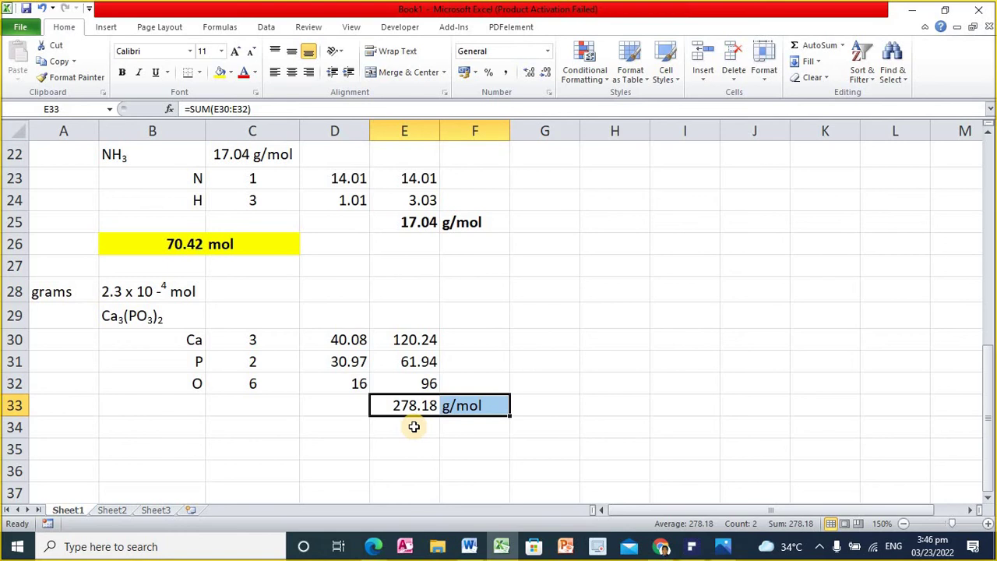
{"action": "key", "text": "ctrl+b"}
Record calcium phosphate's molar mass as 278.18 g/mol in cell C29, beside its formula
{"action": "left_click", "coordinate": [217, 317]}
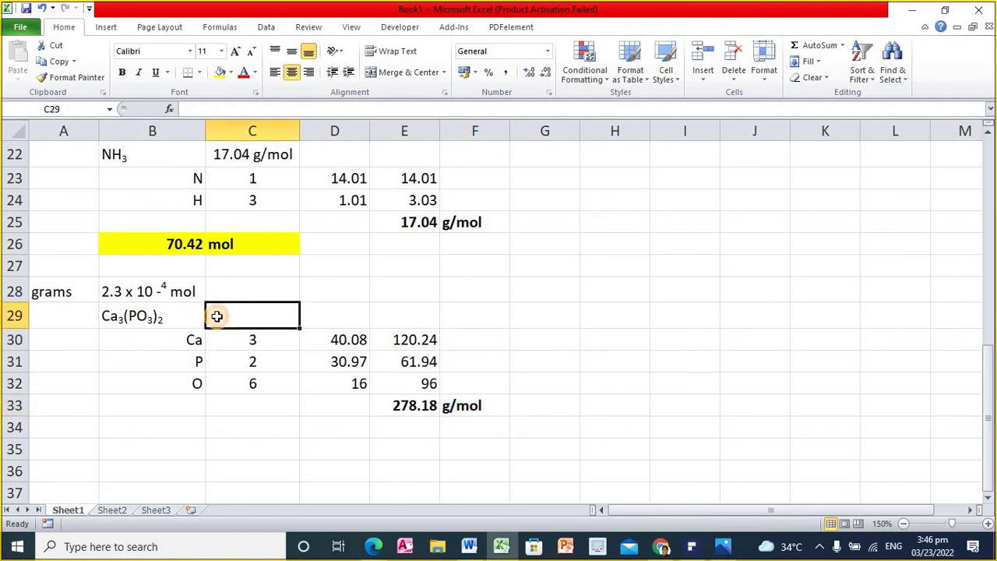
{"action": "type", "text": "278"}
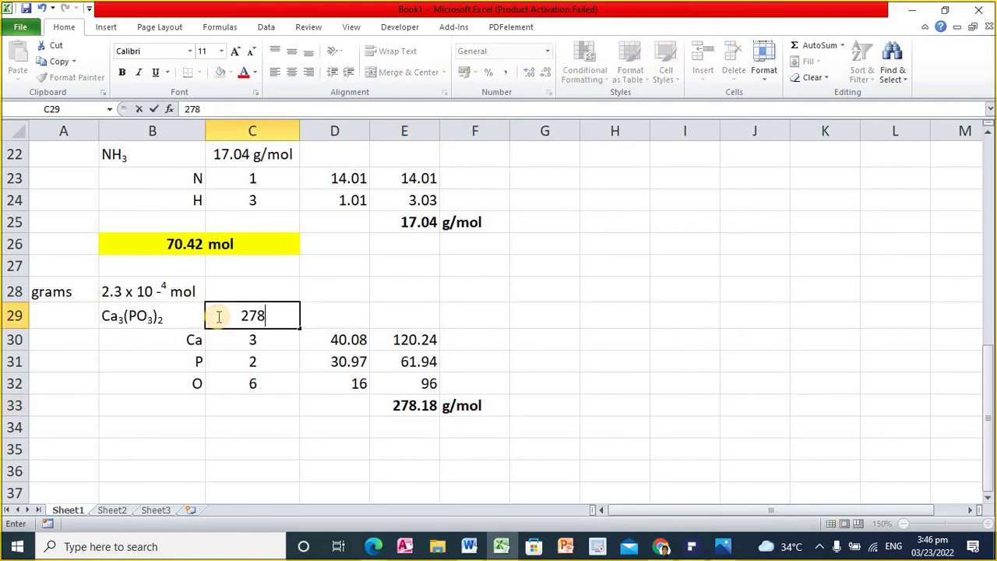
{"action": "type", "text": ".18 g/mol"}
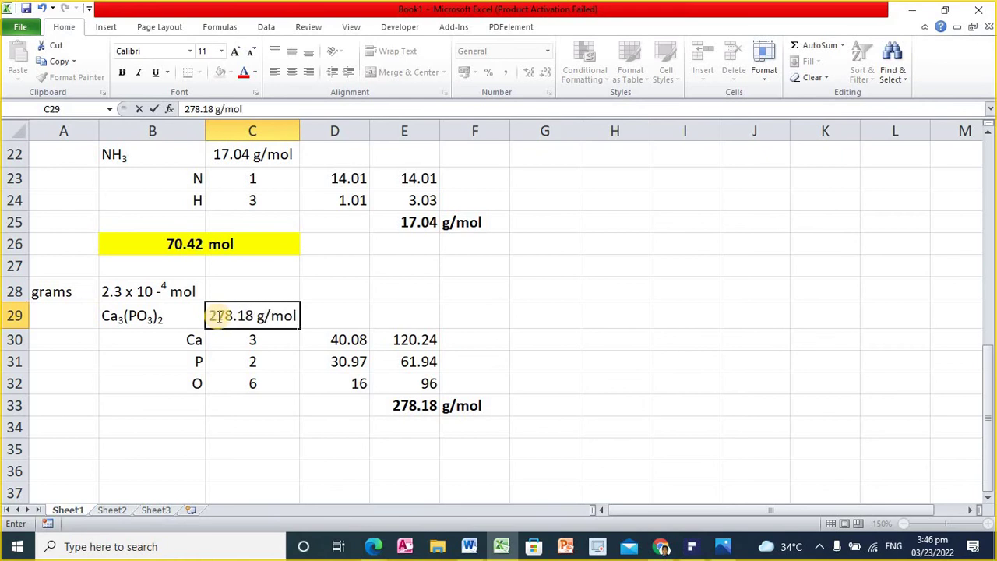
{"action": "key", "text": "Return"}
{"action": "key", "text": "Up"}
{"action": "key", "text": "Left"}
{"action": "key", "text": "Left"}
{"action": "key", "text": "Right"}
{"action": "key", "text": "Left"}
{"action": "key", "text": "Right"}
{"action": "key", "text": "Down"}
{"action": "key", "text": "Down"}
{"action": "key", "text": "Down"}
{"action": "key", "text": "Down"}
{"action": "key", "text": "Down"}
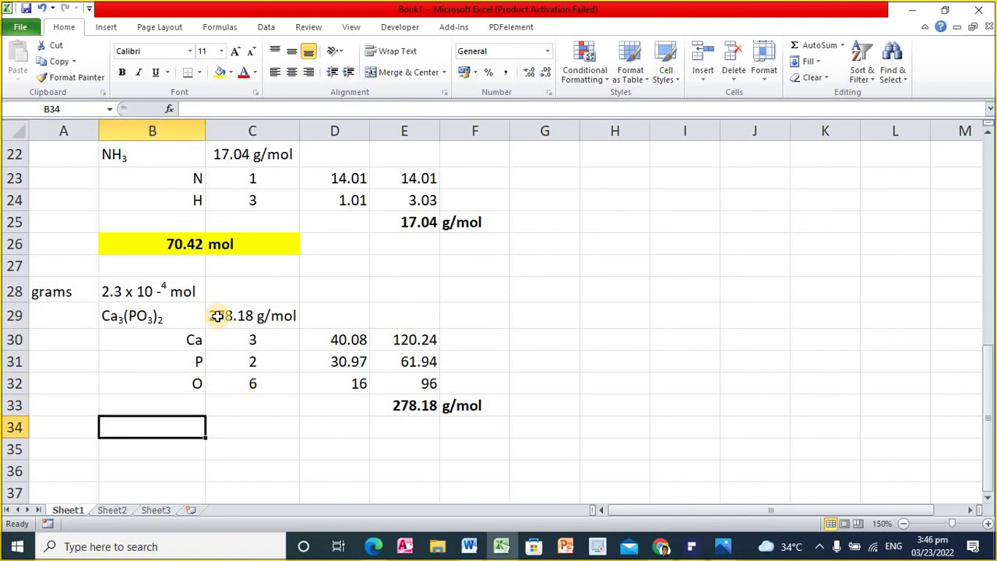
{"action": "type", "text": "="}
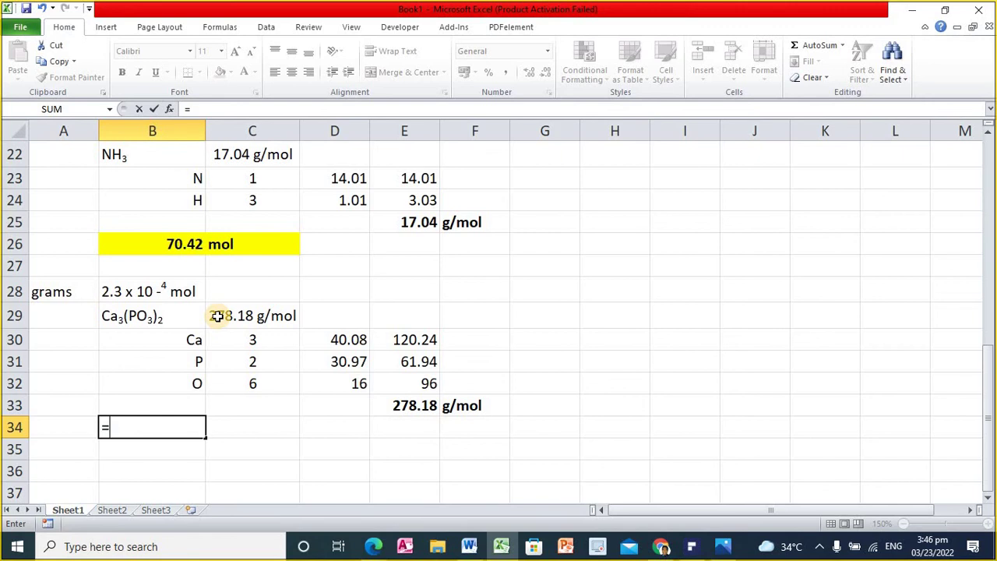
{"action": "key", "text": "BackSpace"}
{"action": "key", "text": "Up"}
{"action": "key", "text": "Up"}
{"action": "key", "text": "Up"}
{"action": "key", "text": "Up"}
{"action": "key", "text": "Up"}
{"action": "key", "text": "Up"}
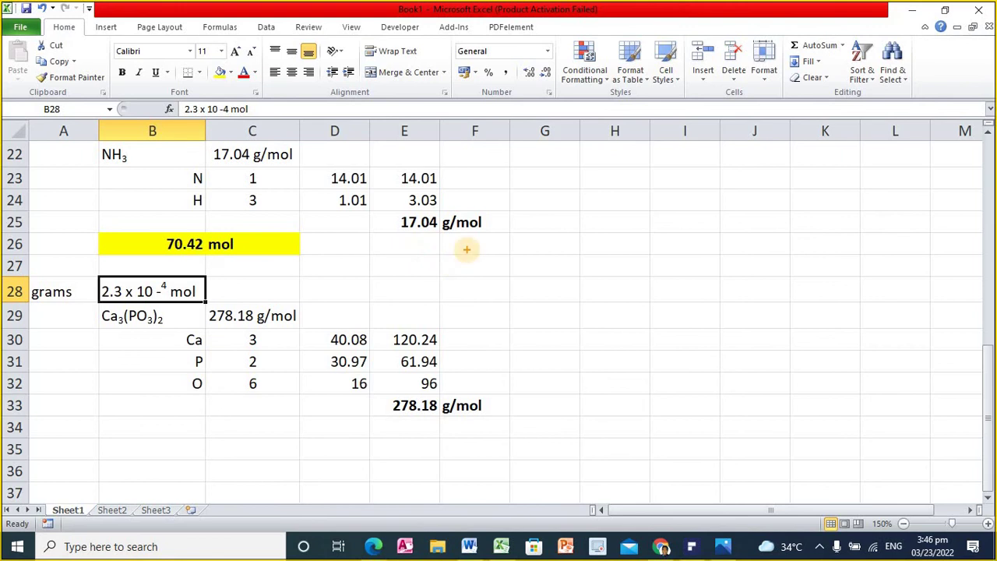
Handwrite 2.3 x 10 with the exponent -4 as an on-screen annotation over the empty cells beside the calculations
{"action": "mouse_move", "coordinate": [483, 250]}
{"action": "left_mouse_down"}
{"action": "mouse_move", "coordinate": [483, 269]}
{"action": "mouse_move", "coordinate": [502, 274]}
{"action": "mouse_move", "coordinate": [527, 247]}
{"action": "mouse_move", "coordinate": [534, 257]}
{"action": "mouse_move", "coordinate": [519, 273]}
{"action": "left_mouse_up"}
{"action": "left_click", "coordinate": [512, 270]}
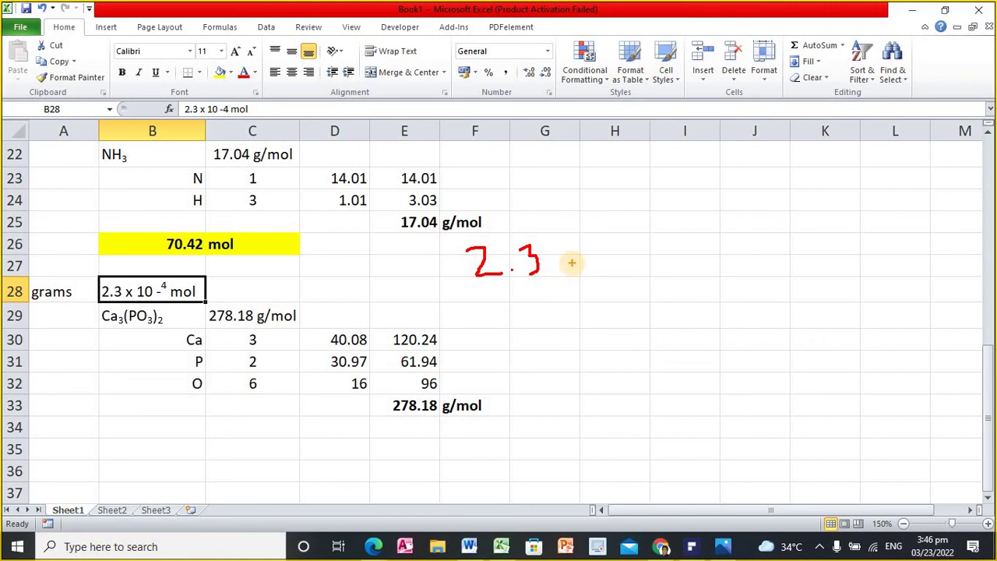
{"action": "mouse_move", "coordinate": [569, 254]}
{"action": "left_mouse_down"}
{"action": "mouse_move", "coordinate": [582, 282]}
{"action": "mouse_move", "coordinate": [559, 277]}
{"action": "left_mouse_up"}
{"action": "mouse_move", "coordinate": [631, 250]}
{"action": "left_mouse_down"}
{"action": "mouse_move", "coordinate": [629, 276]}
{"action": "mouse_move", "coordinate": [662, 249]}
{"action": "mouse_move", "coordinate": [649, 247]}
{"action": "left_mouse_up"}
{"action": "mouse_move", "coordinate": [675, 216]}
{"action": "left_mouse_down"}
{"action": "mouse_move", "coordinate": [730, 216]}
{"action": "mouse_move", "coordinate": [730, 241]}
{"action": "left_mouse_up"}
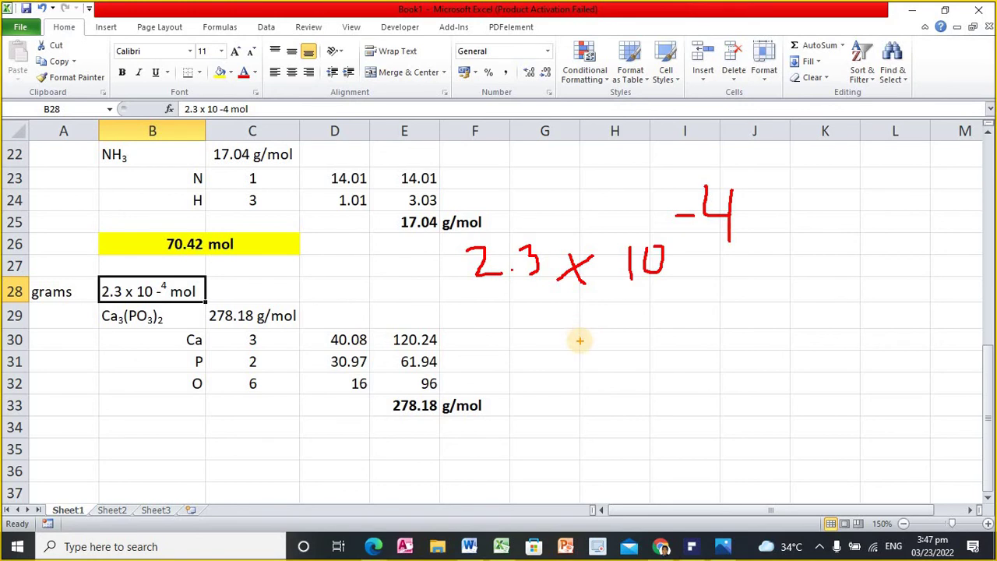
Circle the handwritten decimal point and minus sign, and mark a four-place shift of the decimal point with three filled-in zeros
{"action": "mouse_move", "coordinate": [514, 258]}
{"action": "left_mouse_down"}
{"action": "mouse_move", "coordinate": [511, 277]}
{"action": "mouse_move", "coordinate": [524, 263]}
{"action": "left_mouse_up"}
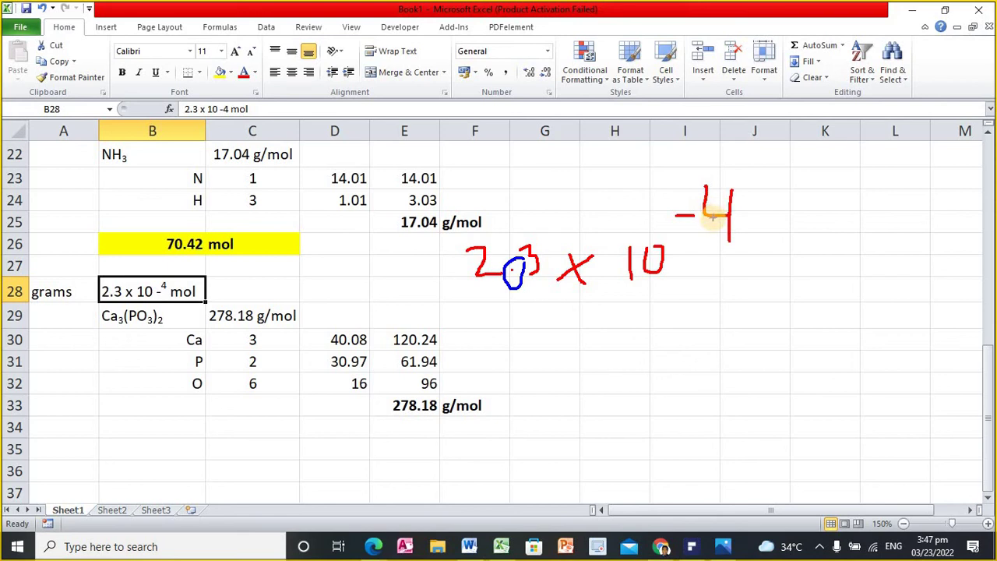
{"action": "mouse_move", "coordinate": [694, 201]}
{"action": "left_mouse_down"}
{"action": "mouse_move", "coordinate": [674, 200]}
{"action": "mouse_move", "coordinate": [661, 234]}
{"action": "mouse_move", "coordinate": [693, 204]}
{"action": "left_mouse_up"}
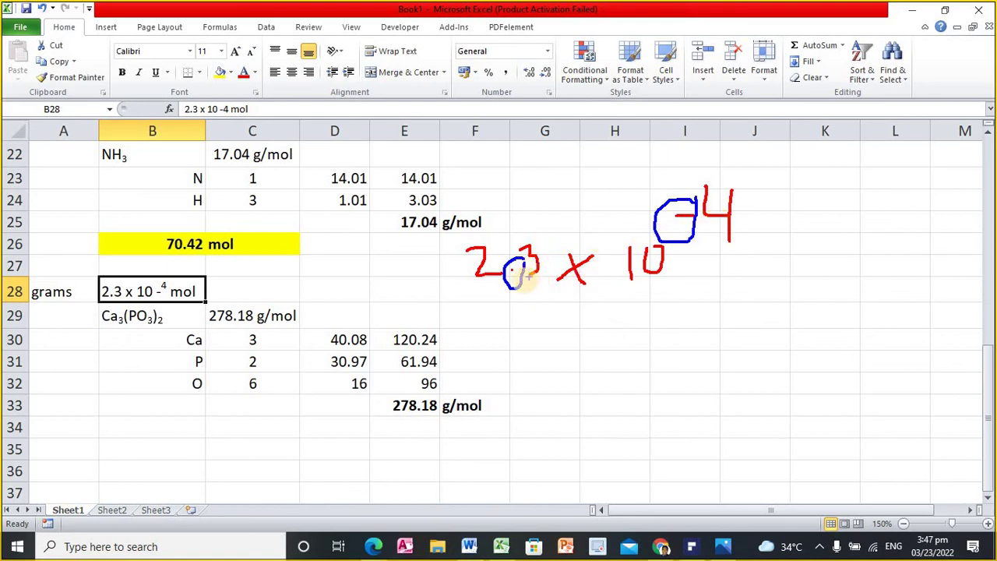
{"action": "mouse_move", "coordinate": [514, 277]}
{"action": "left_mouse_down"}
{"action": "mouse_move", "coordinate": [514, 305]}
{"action": "mouse_move", "coordinate": [463, 289]}
{"action": "mouse_move", "coordinate": [460, 275]}
{"action": "mouse_move", "coordinate": [455, 290]}
{"action": "mouse_move", "coordinate": [414, 291]}
{"action": "mouse_move", "coordinate": [414, 275]}
{"action": "mouse_move", "coordinate": [405, 291]}
{"action": "mouse_move", "coordinate": [381, 297]}
{"action": "mouse_move", "coordinate": [374, 278]}
{"action": "mouse_move", "coordinate": [376, 290]}
{"action": "mouse_move", "coordinate": [334, 289]}
{"action": "mouse_move", "coordinate": [337, 274]}
{"action": "left_mouse_up"}
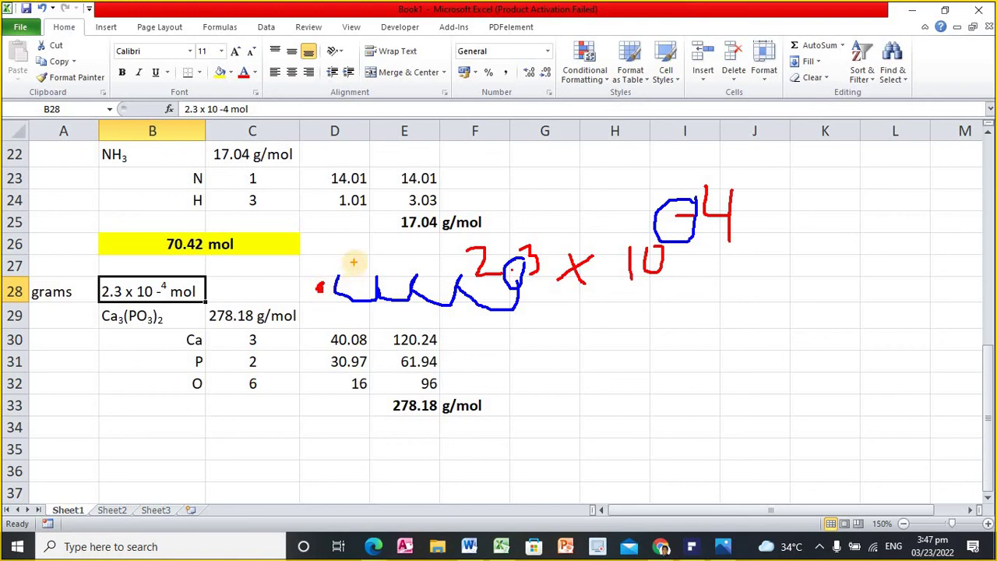
{"action": "mouse_move", "coordinate": [356, 264]}
{"action": "left_mouse_down"}
{"action": "mouse_move", "coordinate": [345, 280]}
{"action": "mouse_move", "coordinate": [352, 266]}
{"action": "mouse_move", "coordinate": [387, 278]}
{"action": "mouse_move", "coordinate": [395, 265]}
{"action": "mouse_move", "coordinate": [427, 290]}
{"action": "mouse_move", "coordinate": [432, 267]}
{"action": "left_mouse_up"}
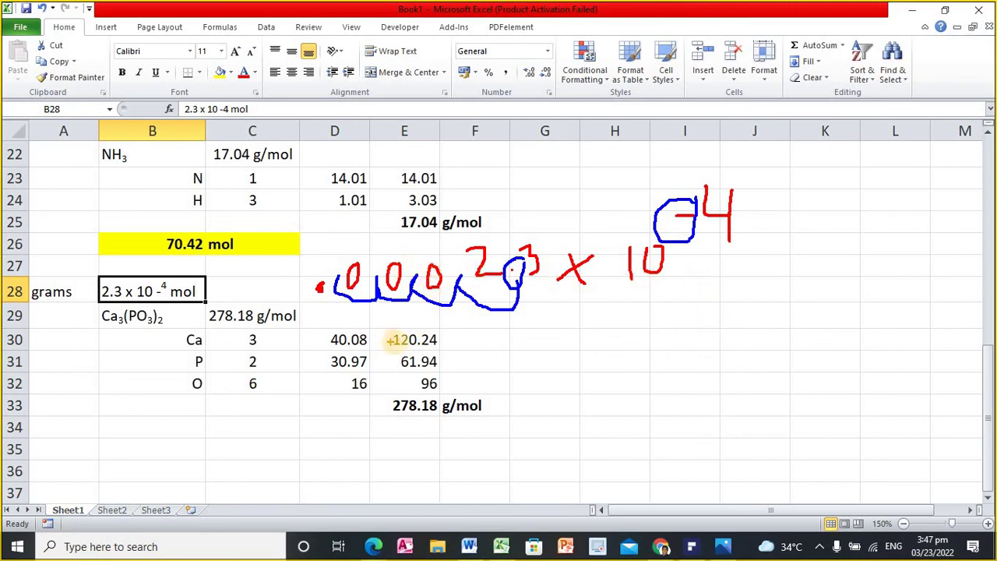
Handwrite the decimal form .00023 below the scientific notation and clear all the annotations
{"action": "mouse_move", "coordinate": [671, 350]}
{"action": "left_mouse_down"}
{"action": "mouse_move", "coordinate": [672, 359]}
{"action": "mouse_move", "coordinate": [712, 330]}
{"action": "mouse_move", "coordinate": [746, 330]}
{"action": "mouse_move", "coordinate": [797, 352]}
{"action": "mouse_move", "coordinate": [823, 325]}
{"action": "mouse_move", "coordinate": [822, 354]}
{"action": "mouse_move", "coordinate": [850, 356]}
{"action": "left_mouse_up"}
{"action": "mouse_move", "coordinate": [860, 320]}
{"action": "left_mouse_down"}
{"action": "mouse_move", "coordinate": [887, 348]}
{"action": "mouse_move", "coordinate": [861, 355]}
{"action": "left_mouse_up"}
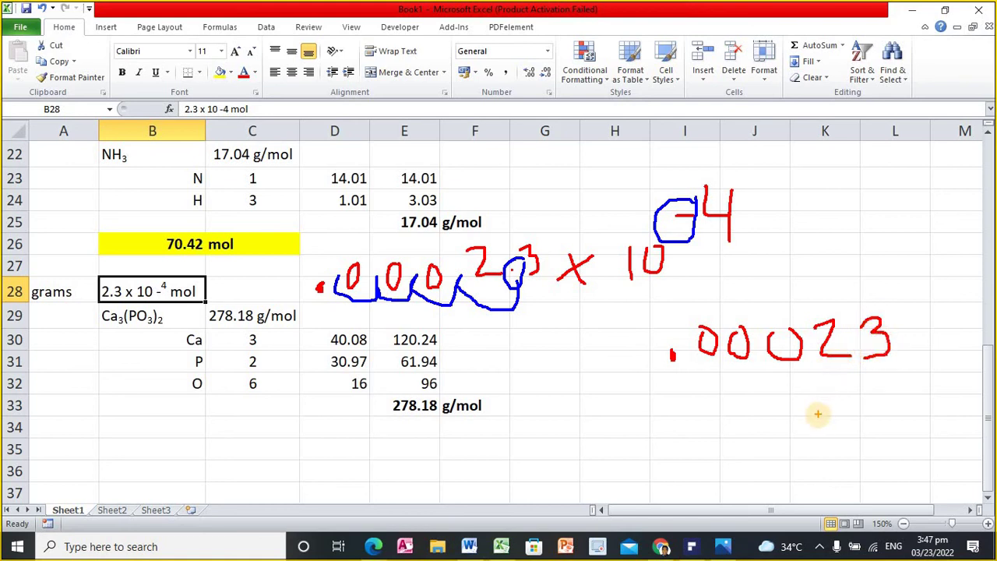
{"action": "key", "text": "Escape"}
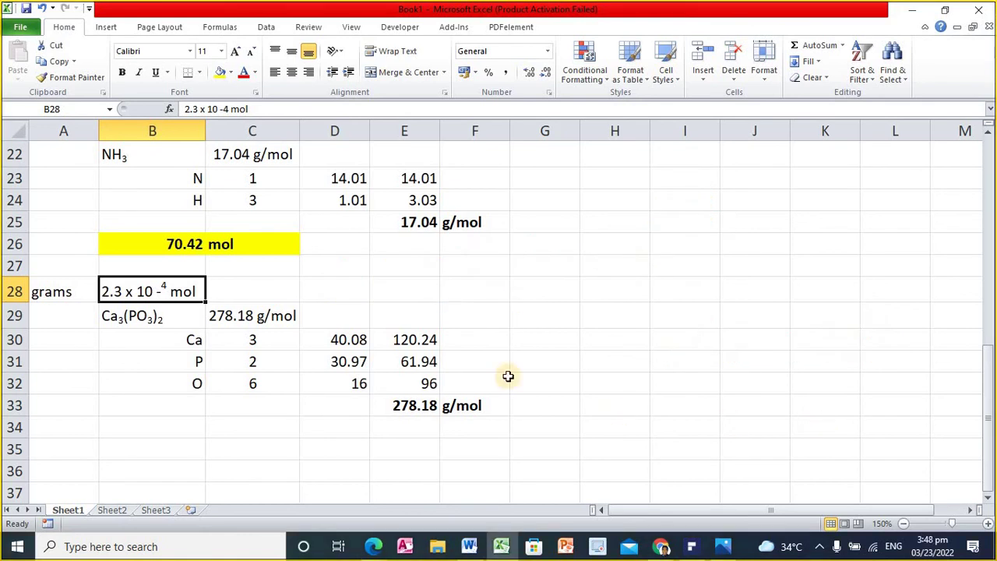
Enter the decimal form of the given amount, .00023 mol, in cell C28
{"action": "left_click", "coordinate": [268, 289]}
{"action": "type", "text": ".00023"}
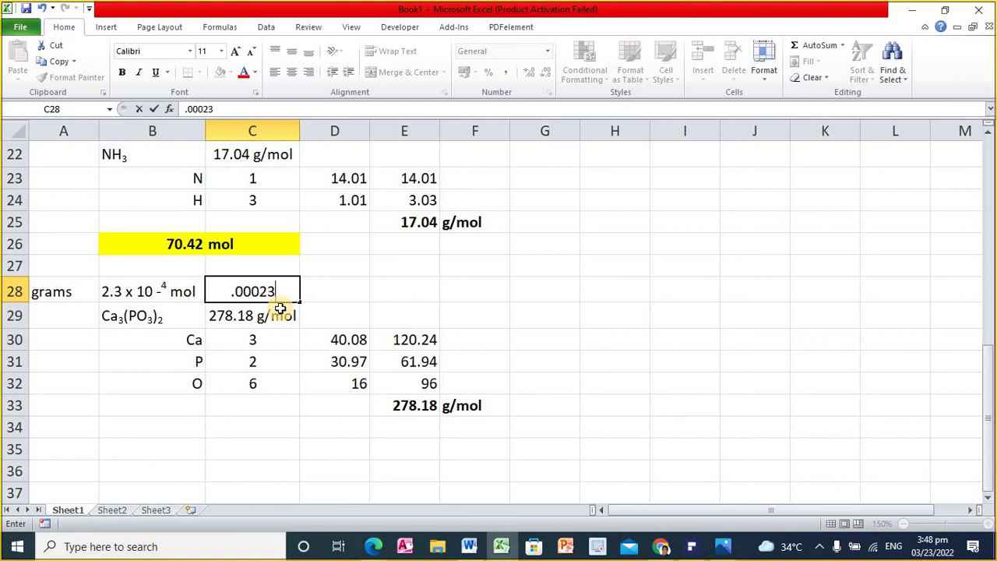
{"action": "type", "text": " mol"}
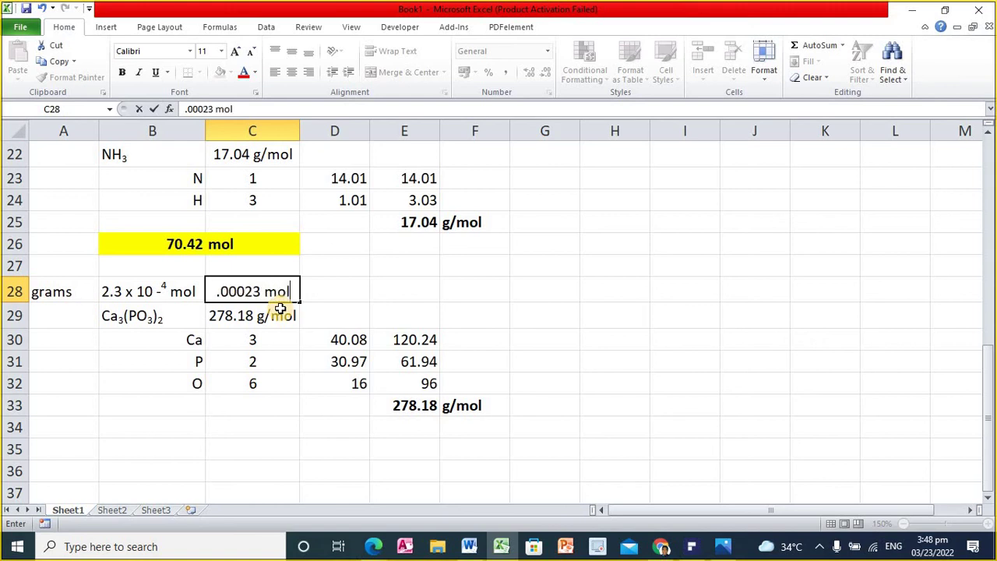
{"action": "key", "text": "Return"}
{"action": "key", "text": "Up"}
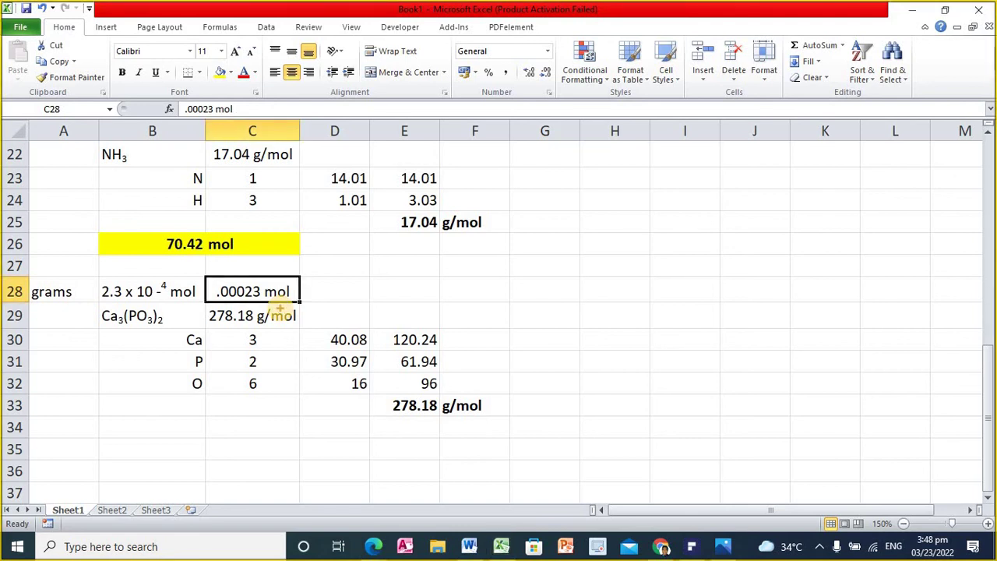
Annotate the leading zeros and the digits 23 of the amount in C28, and clear the marks
{"action": "mouse_move", "coordinate": [235, 271]}
{"action": "left_mouse_down"}
{"action": "mouse_move", "coordinate": [216, 269]}
{"action": "mouse_move", "coordinate": [208, 285]}
{"action": "mouse_move", "coordinate": [219, 310]}
{"action": "mouse_move", "coordinate": [234, 290]}
{"action": "left_mouse_up"}
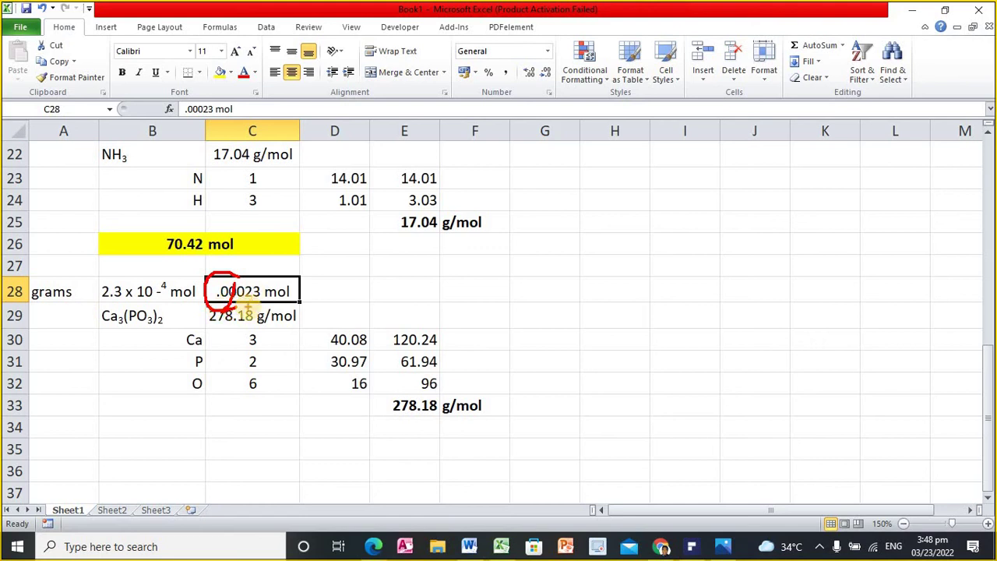
{"action": "left_click_drag", "start_coordinate": [248, 307], "coordinate": [259, 307]}
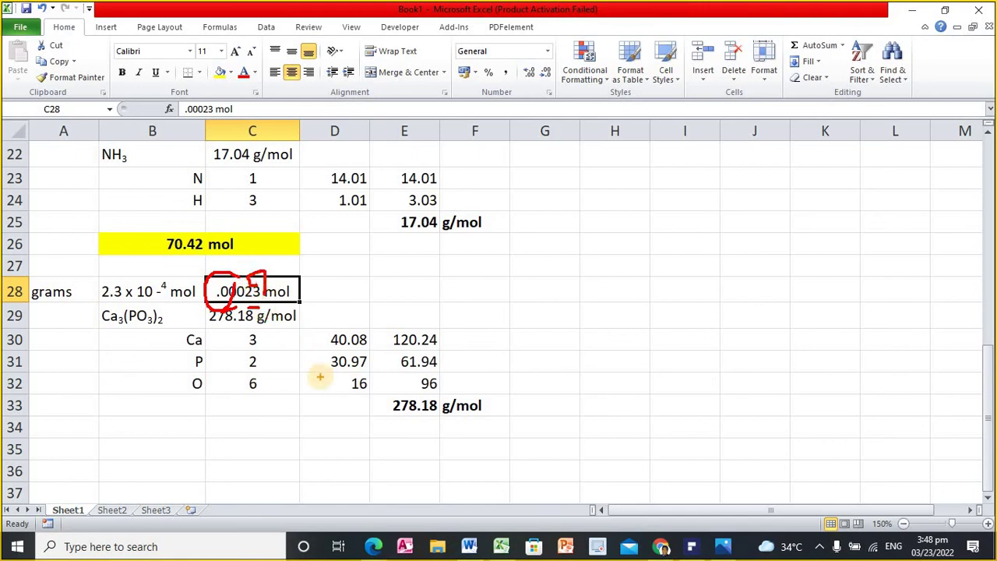
{"action": "key", "text": "Escape"}
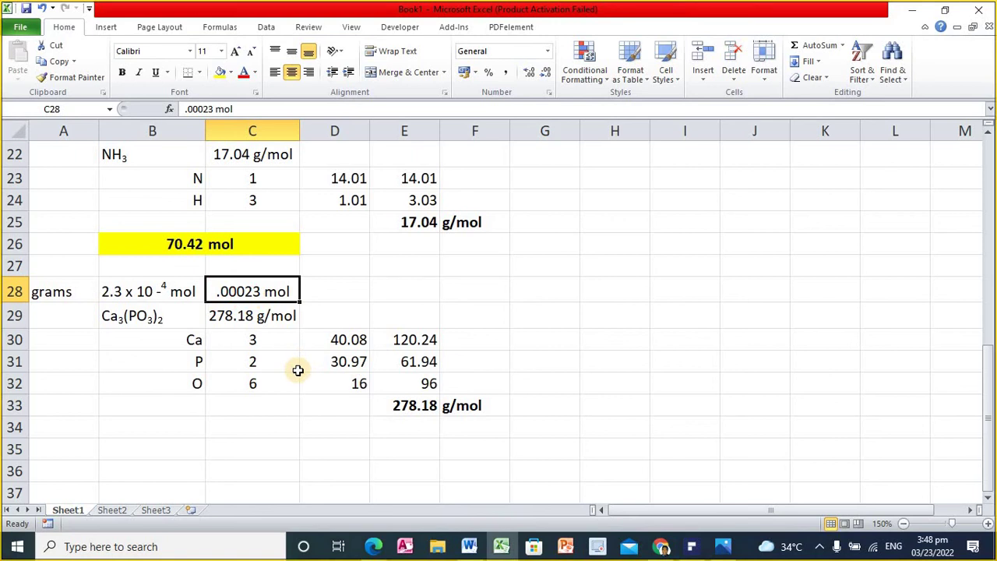
Calculate the grams of calcium phosphate in cell B34 with the formula =.00023 * 278.18
{"action": "key", "text": "Down"}
{"action": "key", "text": "Down"}
{"action": "key", "text": "Down"}
{"action": "key", "text": "Down"}
{"action": "key", "text": "Down"}
{"action": "key", "text": "Left"}
{"action": "key", "text": "Down"}
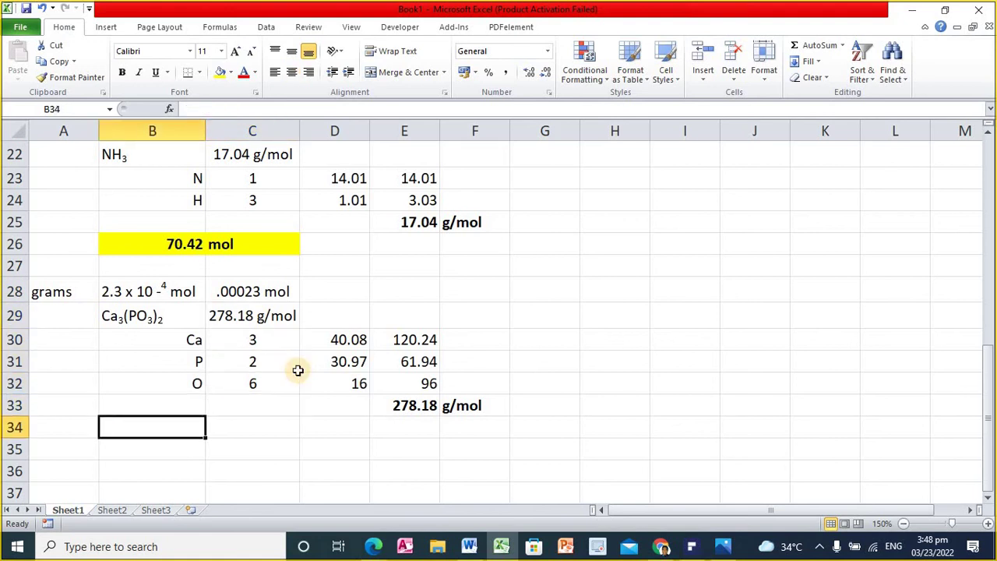
{"action": "type", "text": "="}
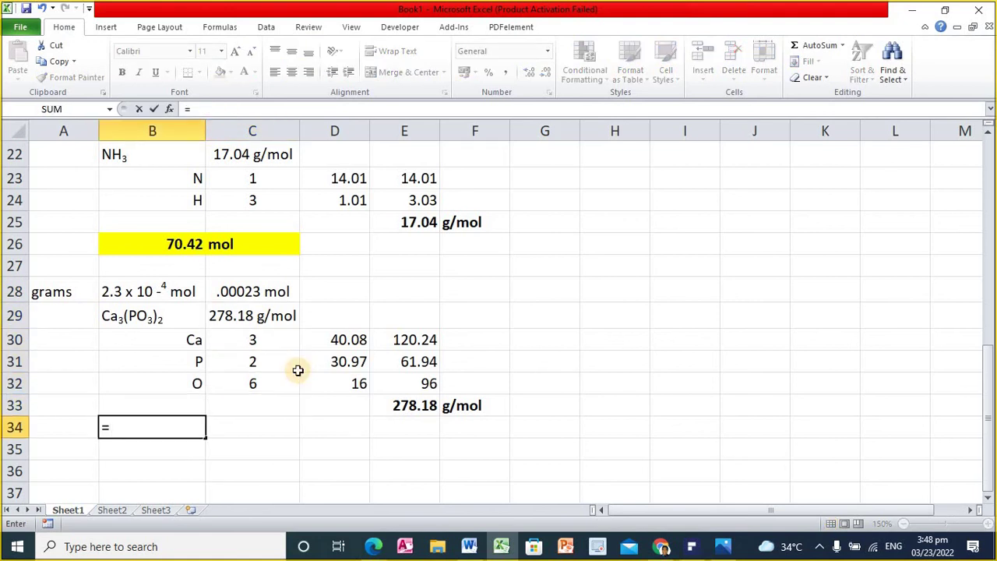
{"action": "type", "text": ".00023"}
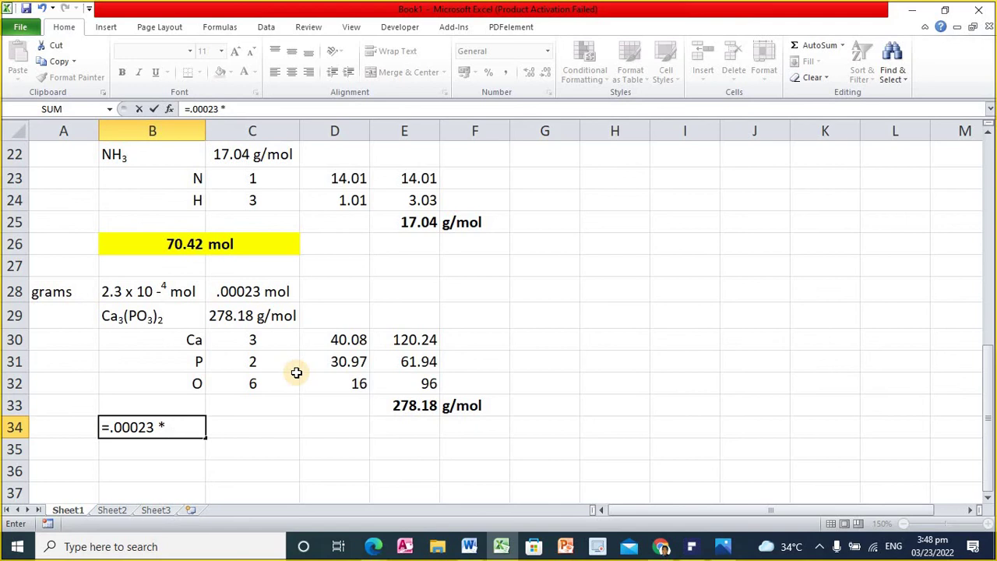
{"action": "type", "text": " * 5"}
{"action": "key", "text": "Return"}
Label the result with a left-aligned g in cell C34 and make B34:C34 bold
{"action": "key", "text": "Up"}
{"action": "key", "text": "Right"}
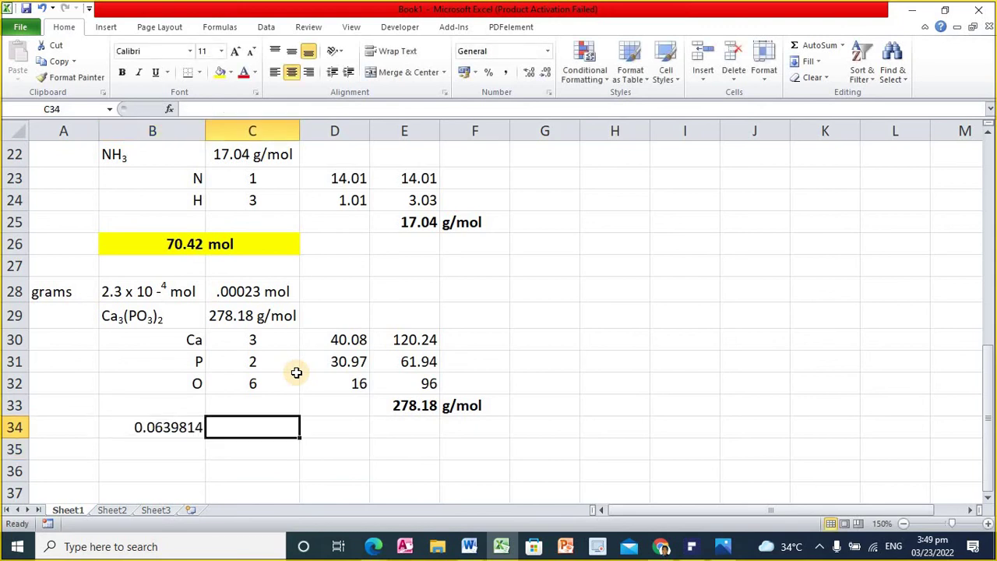
{"action": "type", "text": "g"}
{"action": "key", "text": "Return"}
{"action": "key", "text": "Up"}
{"action": "left_click", "coordinate": [275, 72]}
{"action": "left_click_drag", "start_coordinate": [161, 424], "coordinate": [223, 427]}
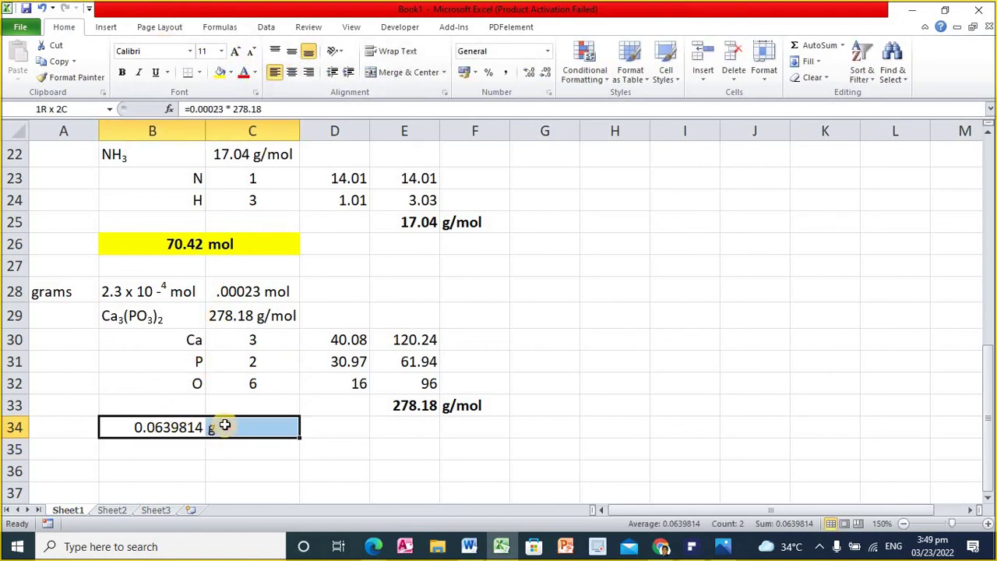
{"action": "left_click", "coordinate": [123, 76]}
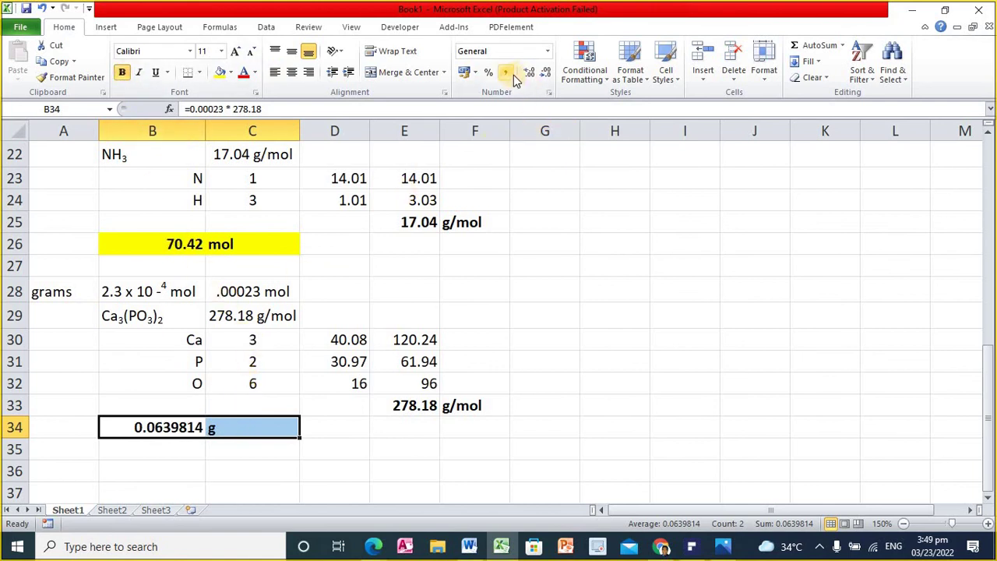
Reduce the result in B34 to two decimal places and fill B34:C34 with yellow
{"action": "left_click", "coordinate": [545, 73]}
{"action": "left_click", "coordinate": [545, 74]}
{"action": "left_click", "coordinate": [545, 73]}
{"action": "left_click", "coordinate": [545, 73]}
{"action": "left_click", "coordinate": [545, 73]}
{"action": "left_click", "coordinate": [195, 469]}
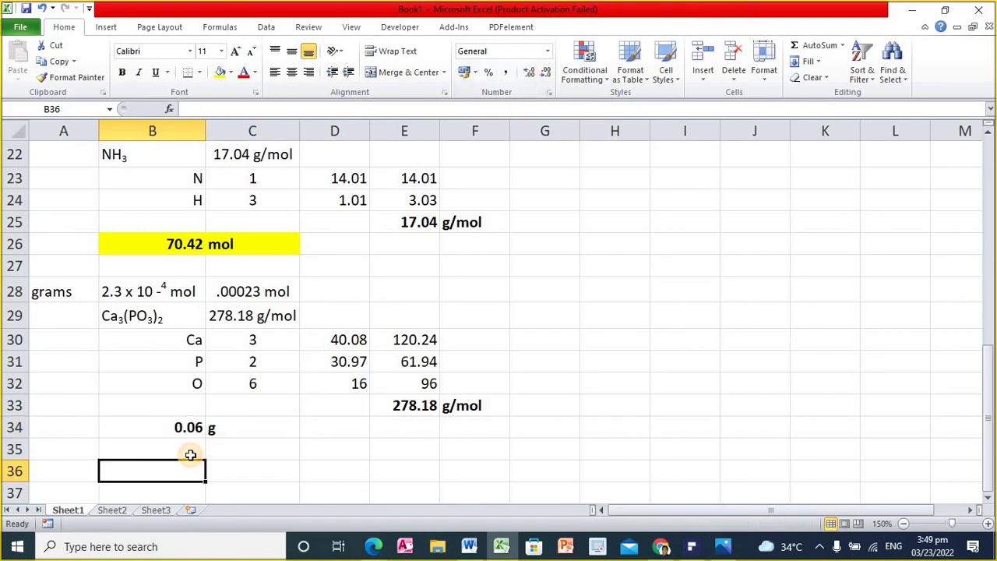
{"action": "left_click_drag", "start_coordinate": [171, 425], "coordinate": [222, 427]}
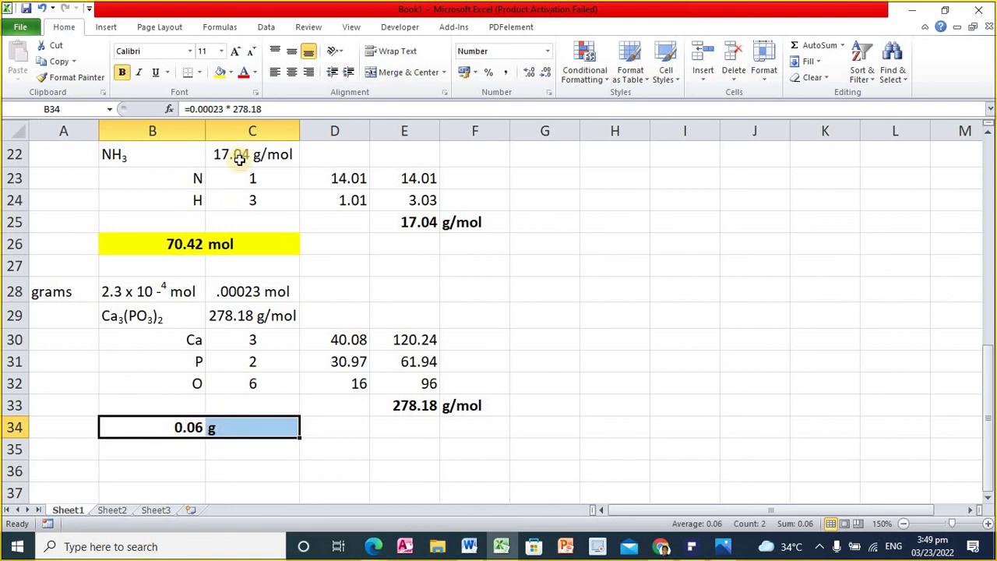
{"action": "left_click", "coordinate": [219, 72]}
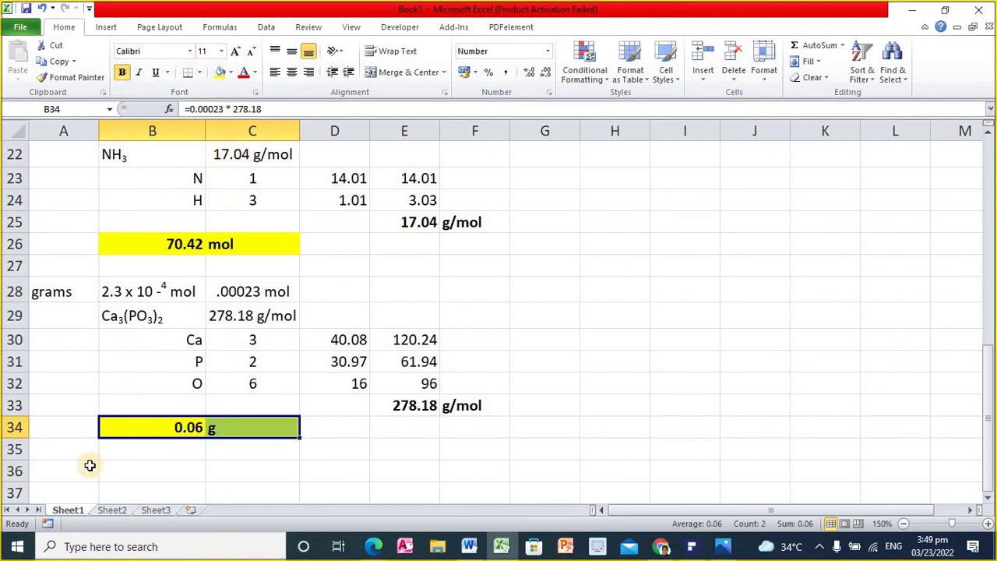
Check the next problem in the Word module document and enter grams as its required unit in Excel cell A36
{"action": "scroll", "coordinate": [86, 444], "scroll_direction": "down", "scroll_amount": 2}
{"action": "left_click", "coordinate": [68, 333]}
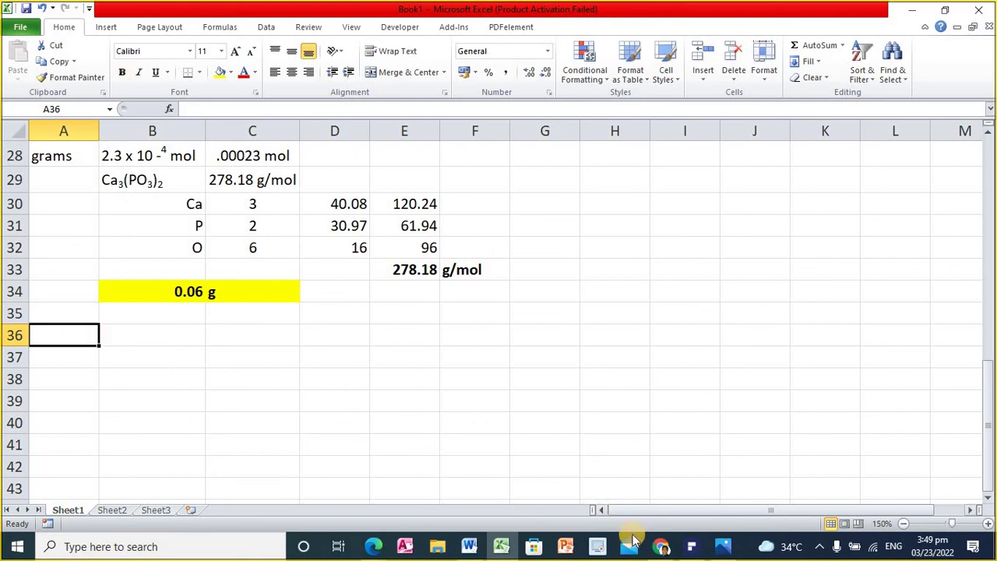
{"action": "left_click", "coordinate": [470, 546]}
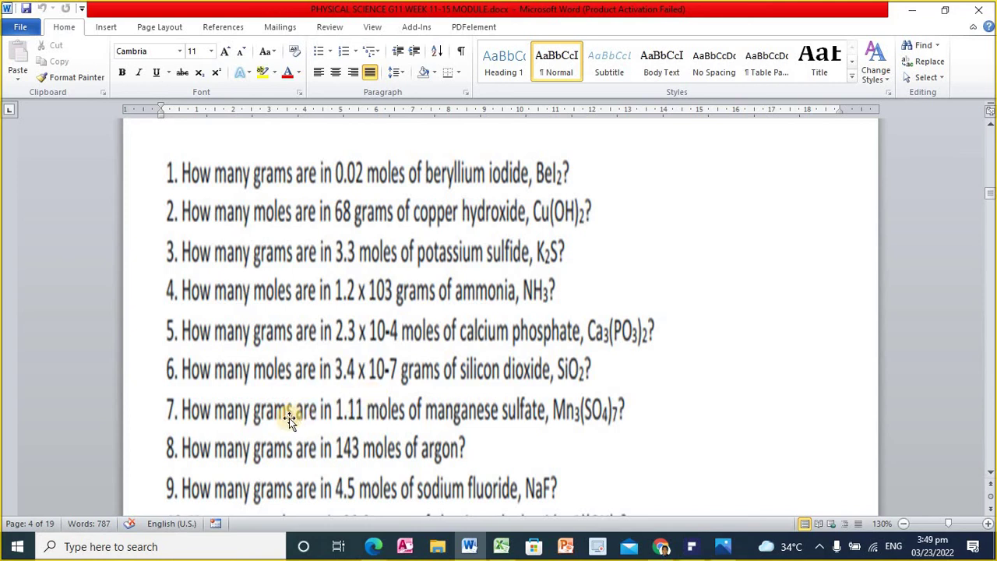
{"action": "left_click", "coordinate": [499, 546]}
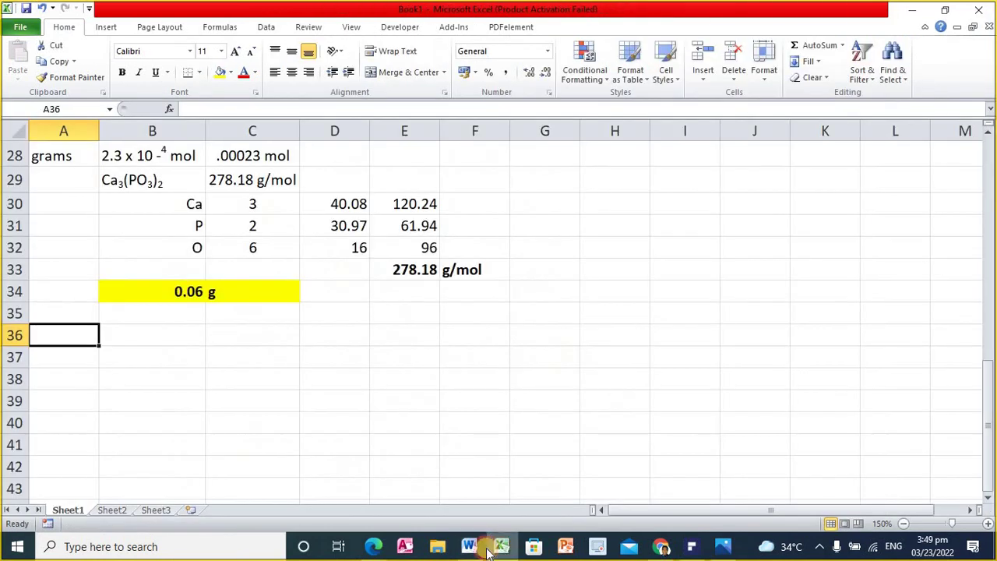
{"action": "type", "text": "grams"}
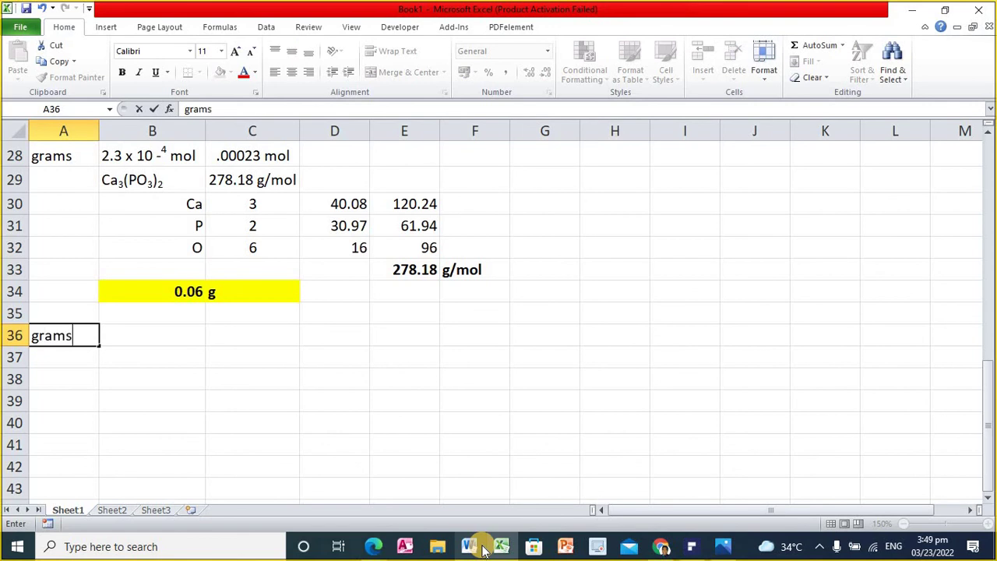
{"action": "key", "text": "Tab"}
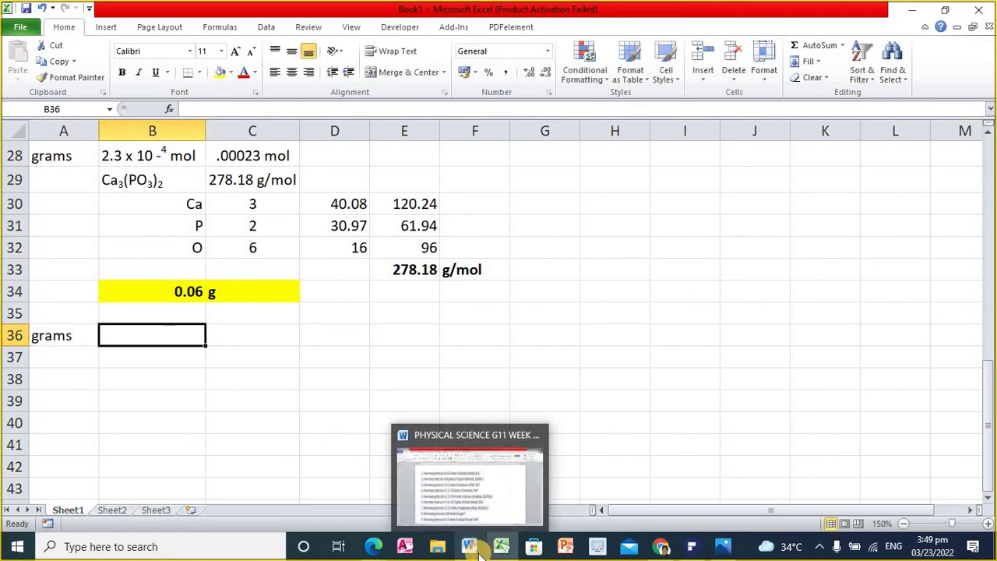
Check the manganese sulfate problem in the Word module document and enter 1.11 x 10 -9 mol in Excel cell B36
{"action": "left_click", "coordinate": [476, 549]}
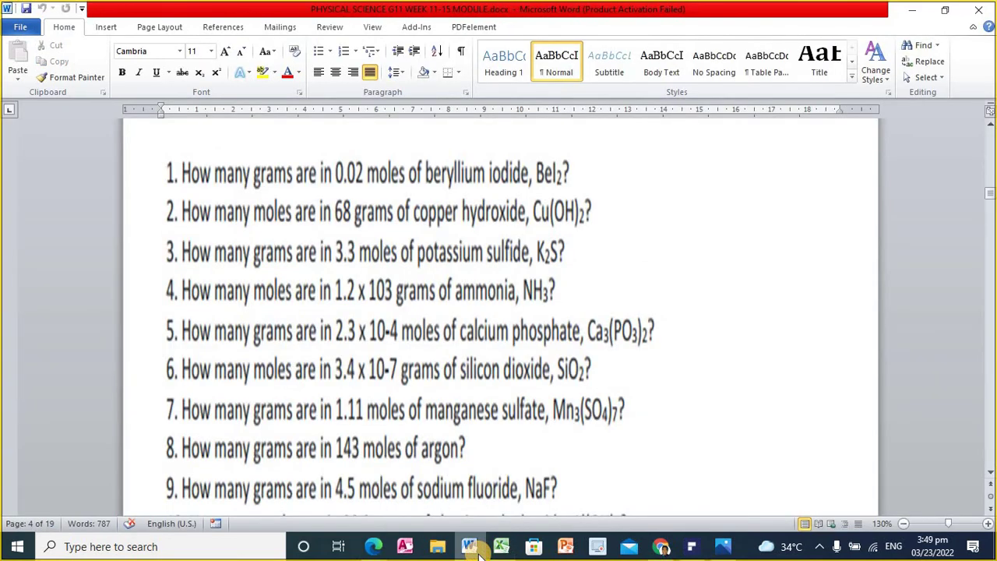
{"action": "left_click", "coordinate": [476, 550]}
{"action": "type", "text": "1.11 x 10"}
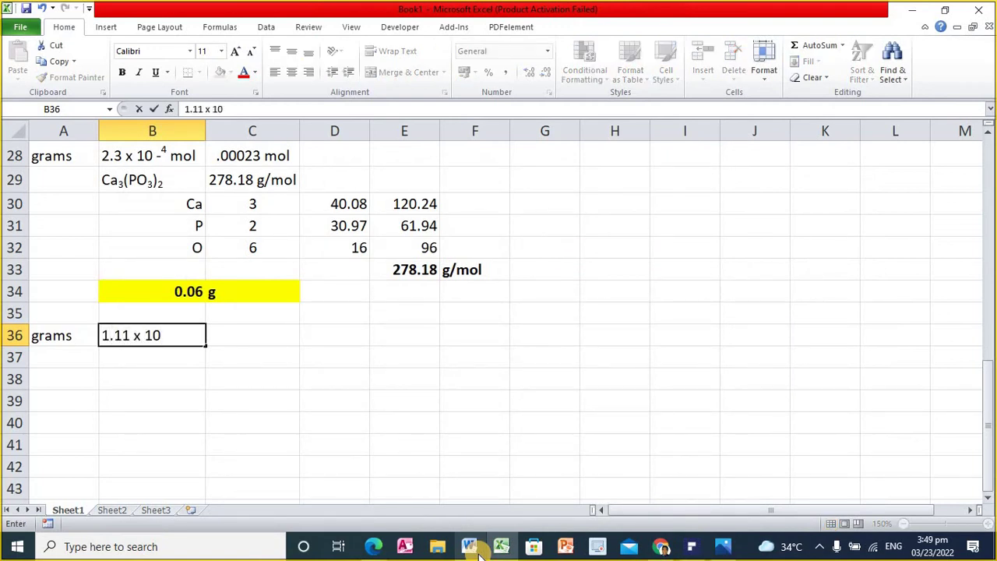
{"action": "type", "text": " -9 m"}
{"action": "key", "text": "BackSpace"}
{"action": "key", "text": "BackSpace"}
{"action": "key", "text": "BackSpace"}
{"action": "key", "text": "BackSpace"}
{"action": "type", "text": "mo"}
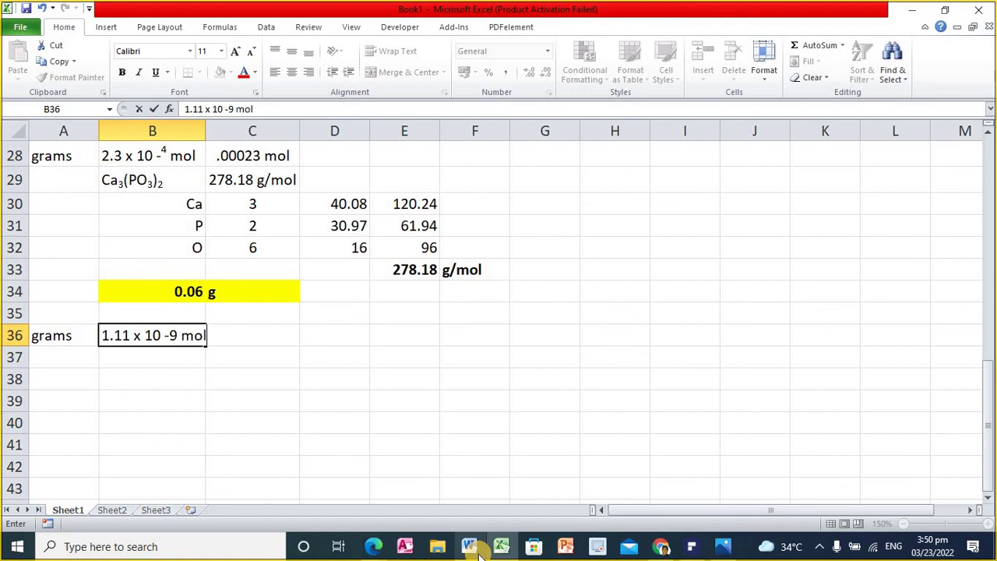
{"action": "type", "text": "l"}
{"action": "key", "text": "ctrl+Return"}
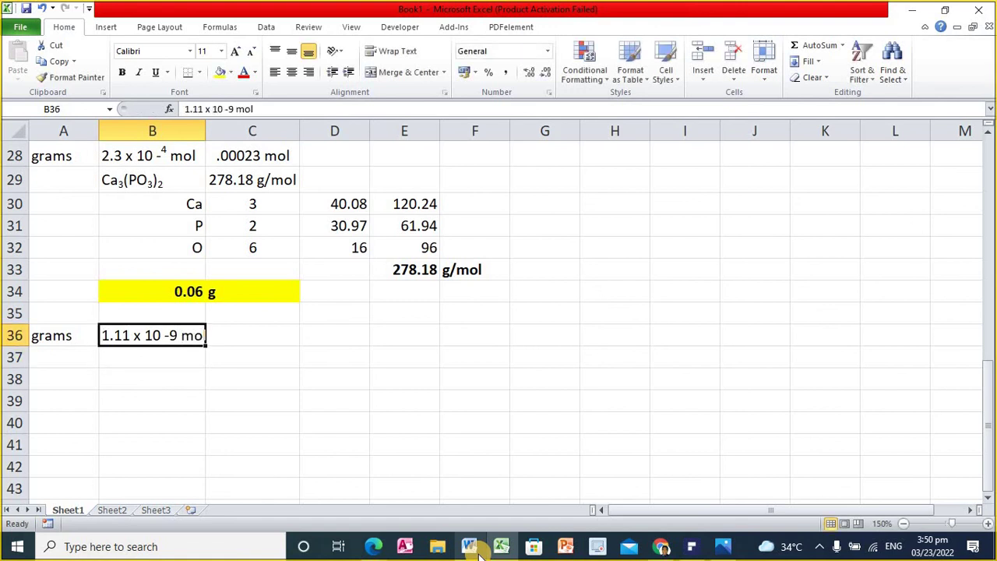
Format the exponent -9 in cell B36 as superscript
{"action": "left_click", "coordinate": [225, 111]}
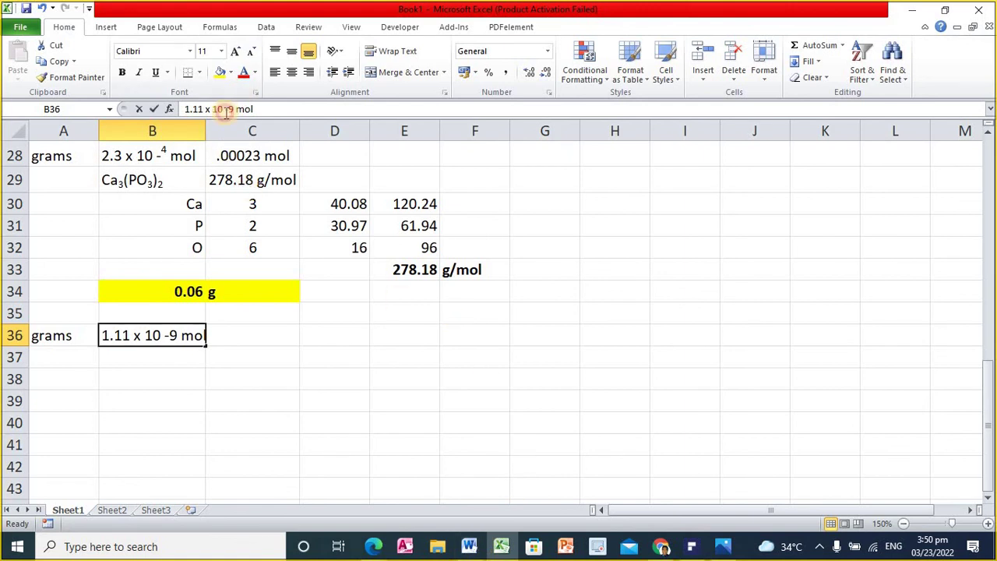
{"action": "left_click_drag", "start_coordinate": [224, 110], "coordinate": [232, 109]}
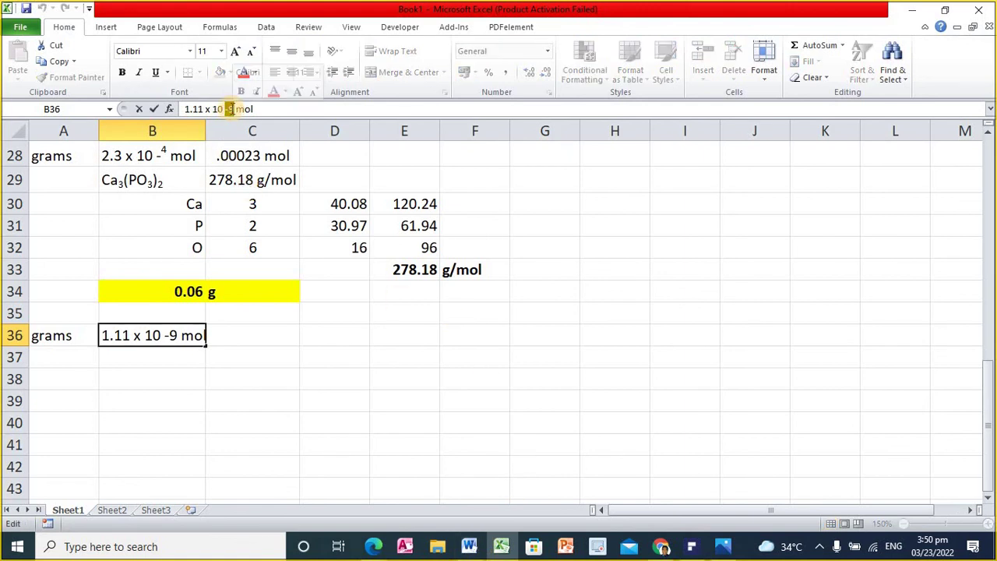
{"action": "right_click", "coordinate": [229, 109]}
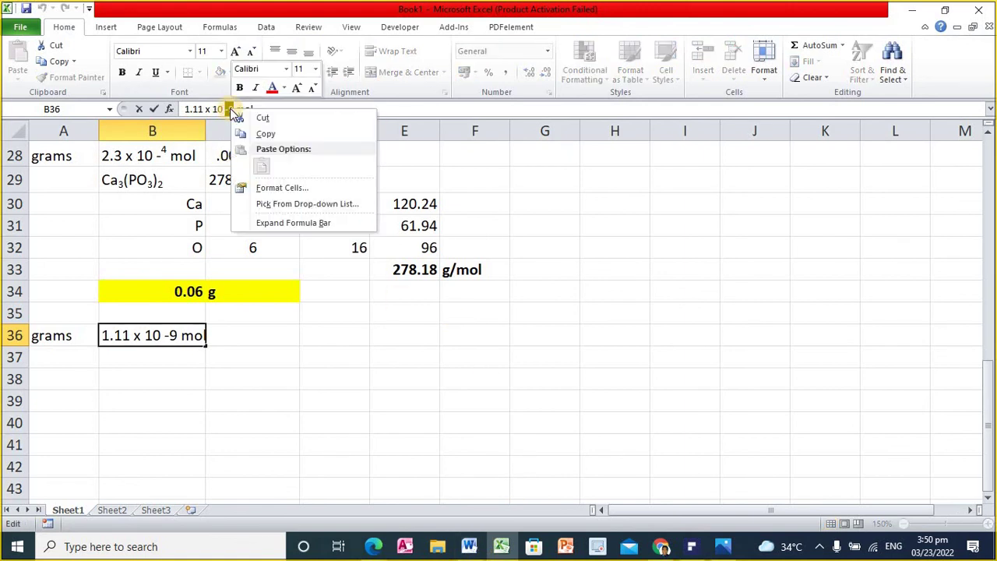
{"action": "left_click", "coordinate": [280, 188]}
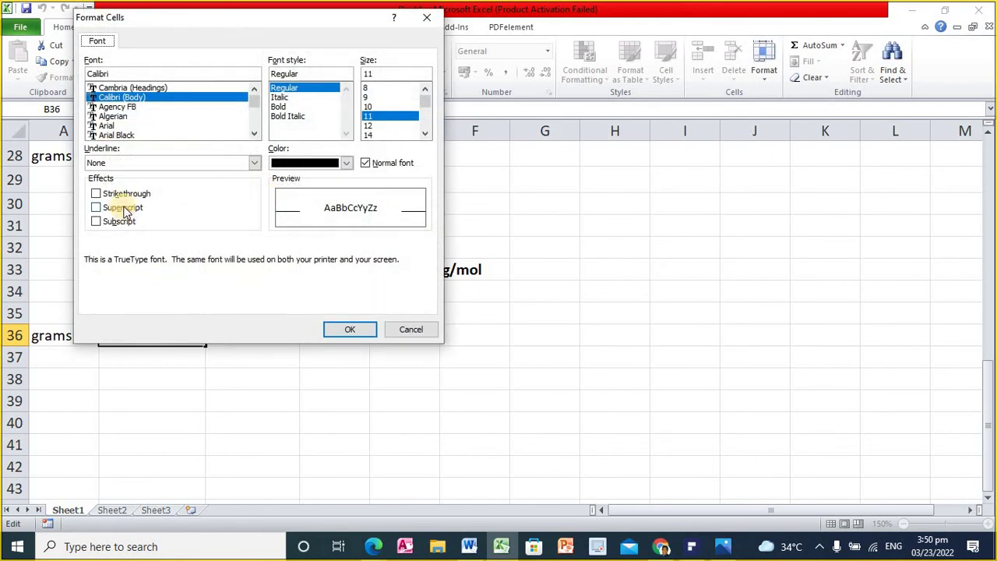
{"action": "left_click", "coordinate": [123, 208]}
{"action": "left_click", "coordinate": [350, 329]}
{"action": "left_click", "coordinate": [137, 360]}
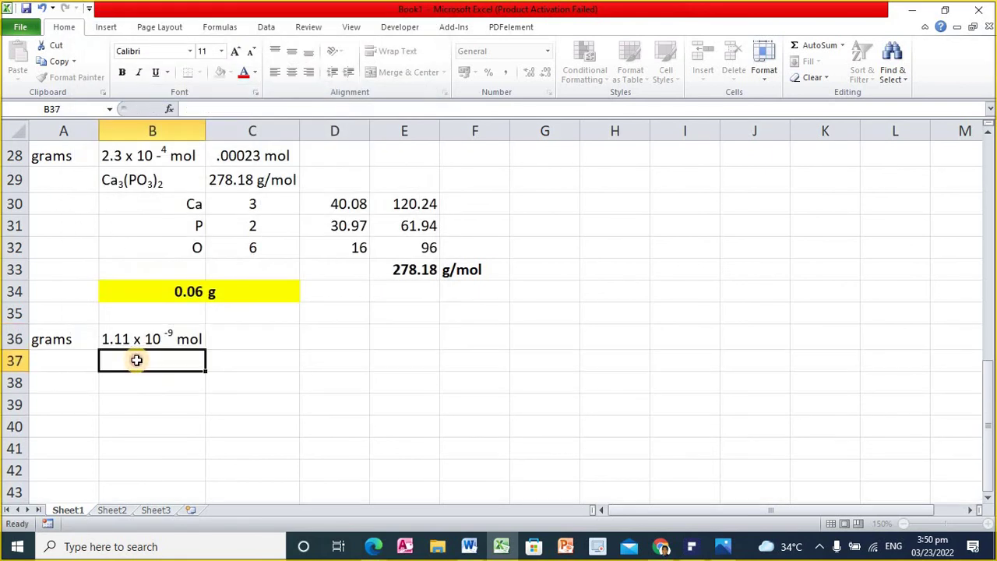
Look up the manganese sulfate formula in the Word module document and enter Mn3(SO4)7 in Excel cell B37
{"action": "left_click", "coordinate": [469, 546]}
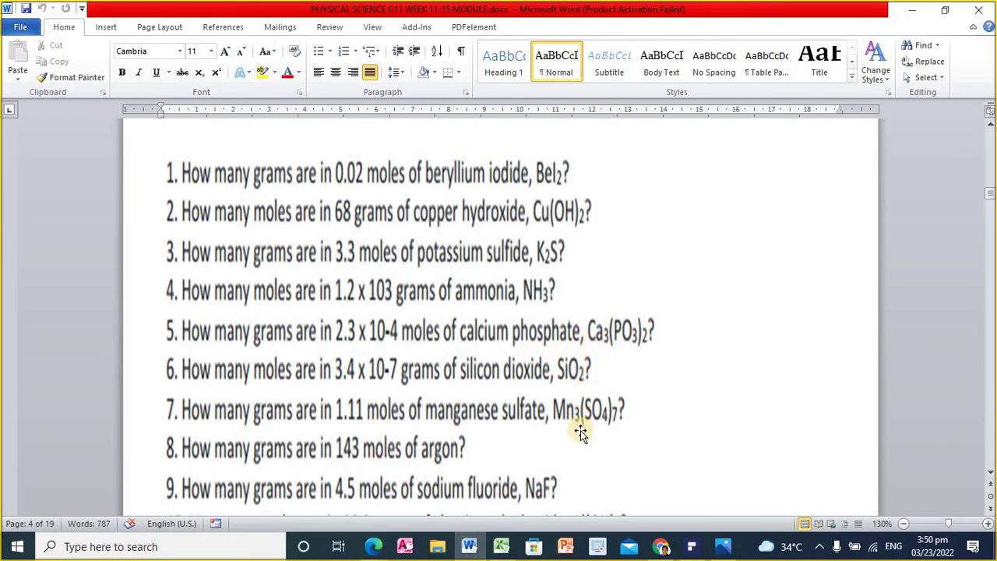
{"action": "left_click", "coordinate": [502, 551]}
{"action": "type", "text": "Mn2"}
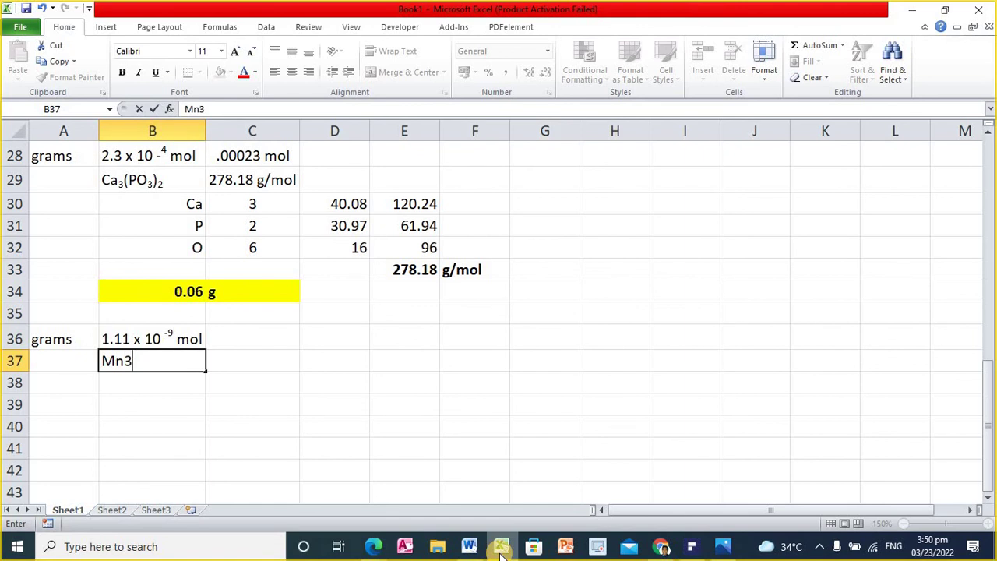
{"action": "left_click", "coordinate": [501, 548]}
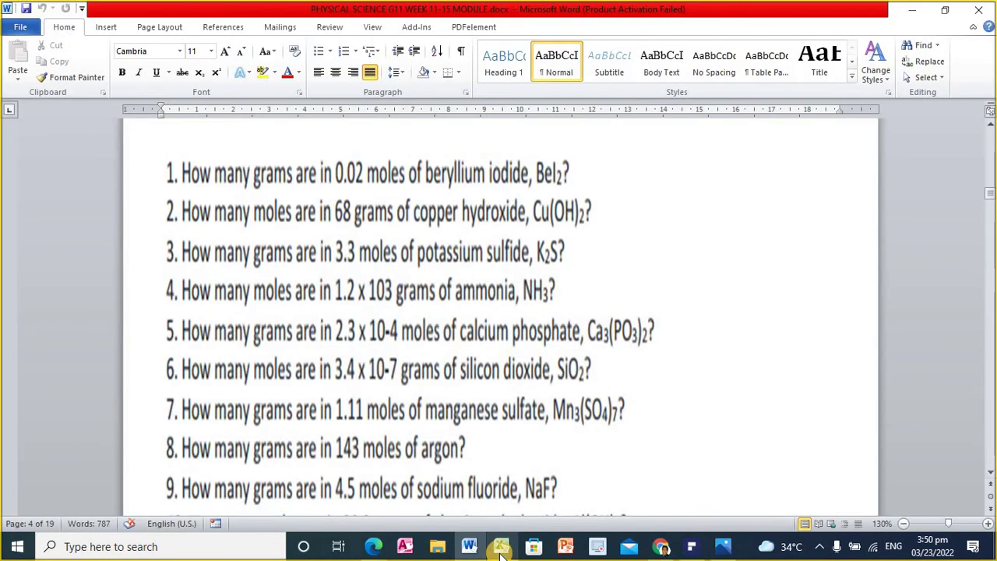
{"action": "left_click", "coordinate": [501, 548]}
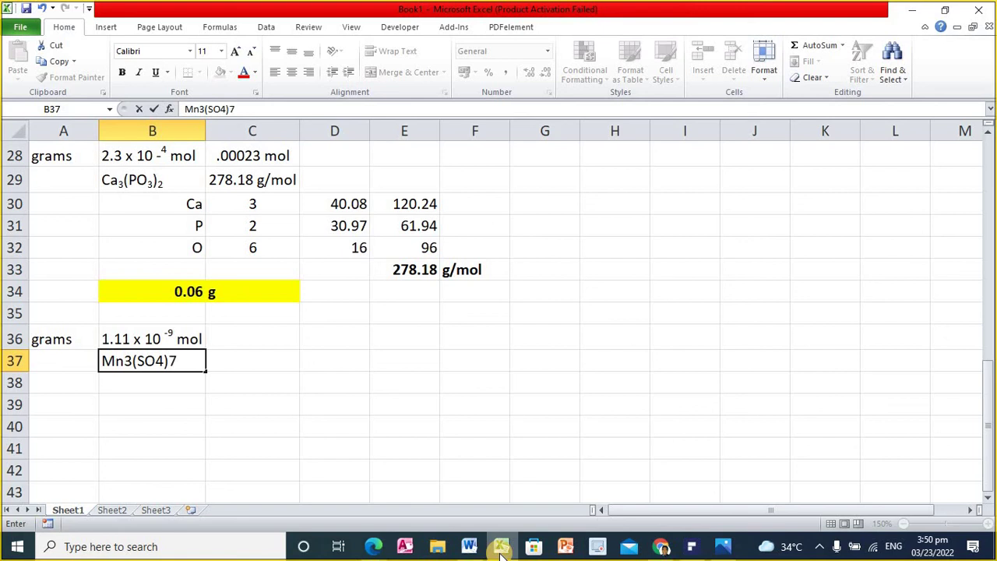
{"action": "key", "text": "Return"}
{"action": "key", "text": "Up"}
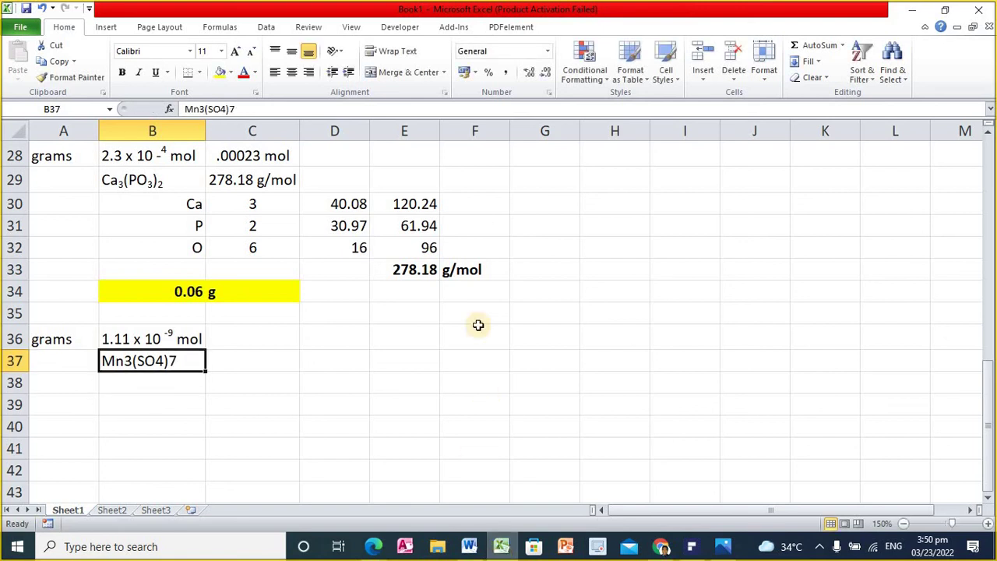
Format the 3 after Mn in cell B37 as subscript
{"action": "left_click", "coordinate": [201, 109]}
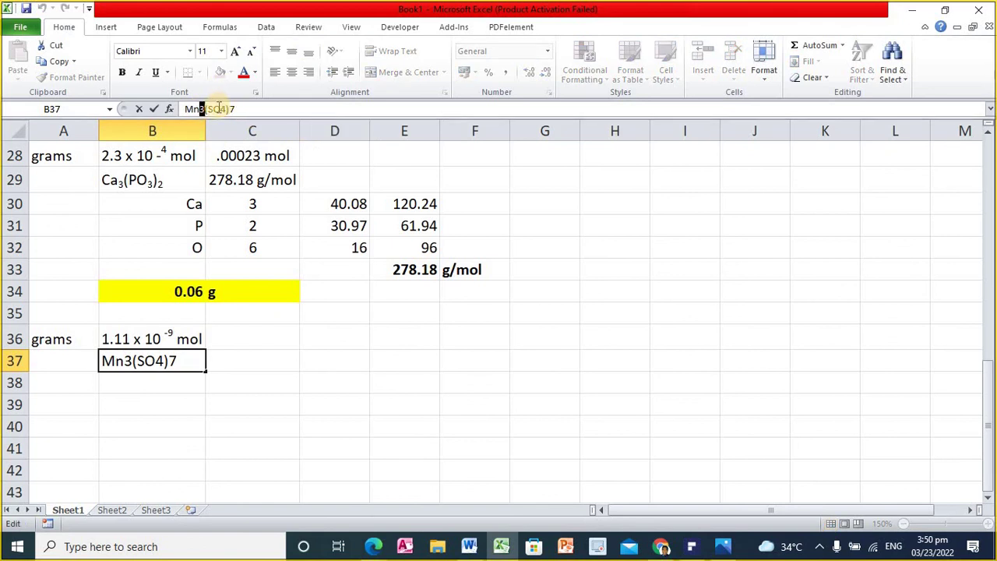
{"action": "right_click", "coordinate": [201, 109]}
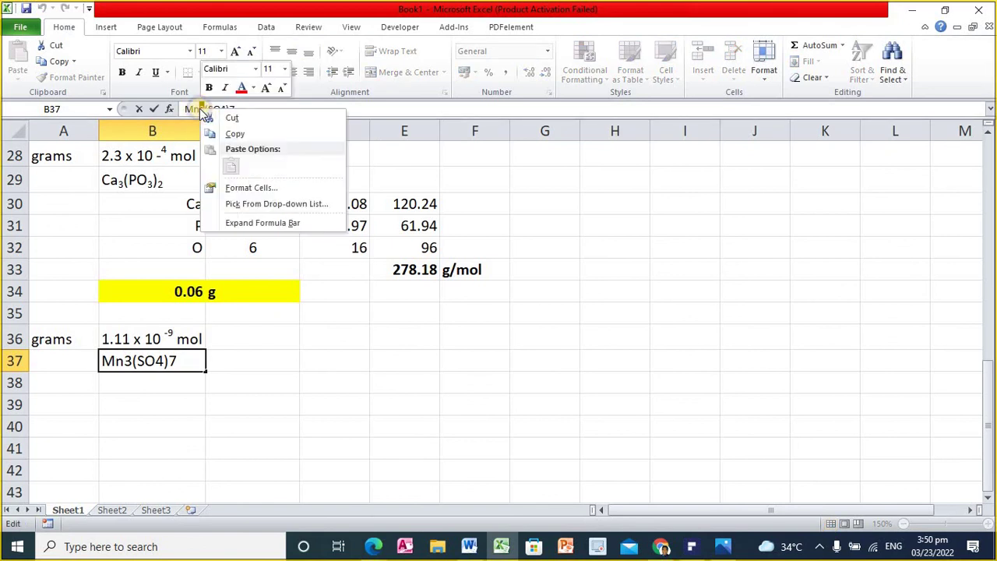
{"action": "left_click", "coordinate": [227, 191]}
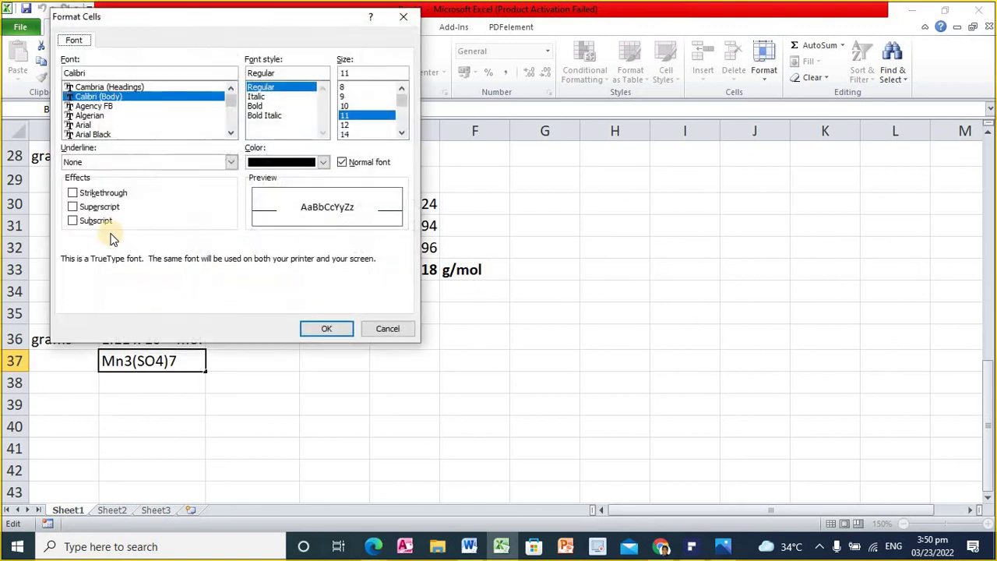
{"action": "left_click", "coordinate": [82, 220]}
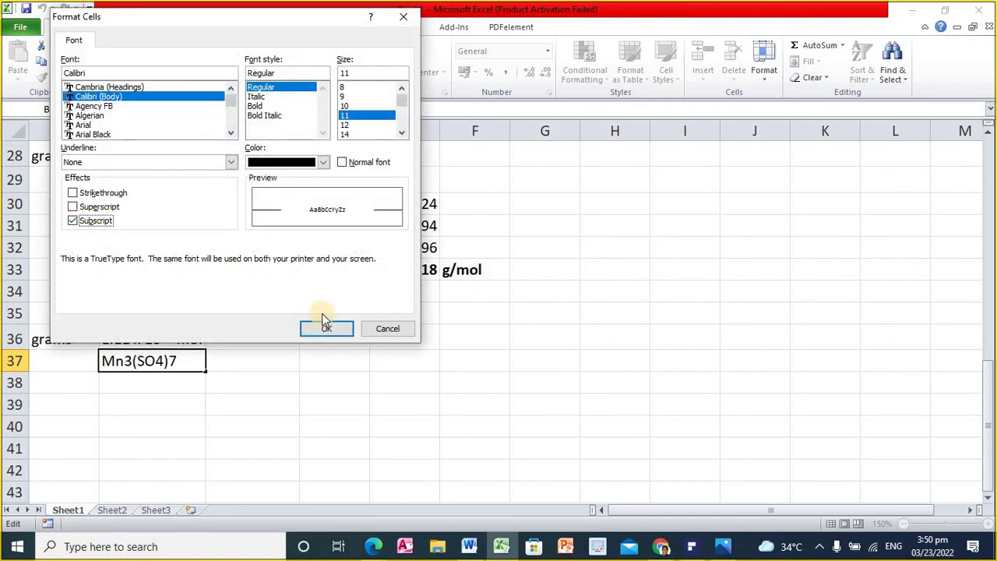
{"action": "left_click", "coordinate": [328, 329]}
Format the 4 in the SO4 group of cell B37 as subscript
{"action": "left_click", "coordinate": [151, 359]}
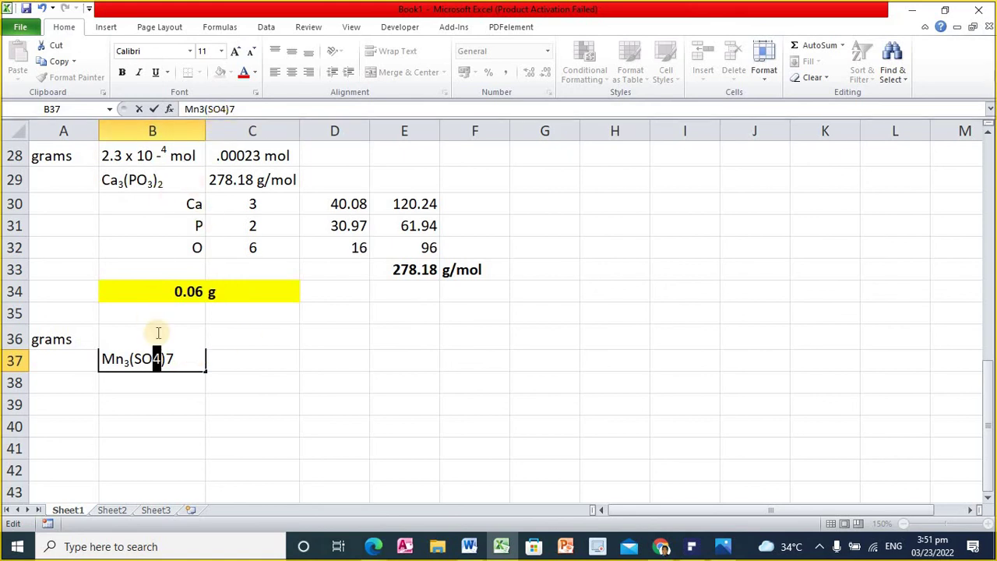
{"action": "right_click", "coordinate": [156, 368]}
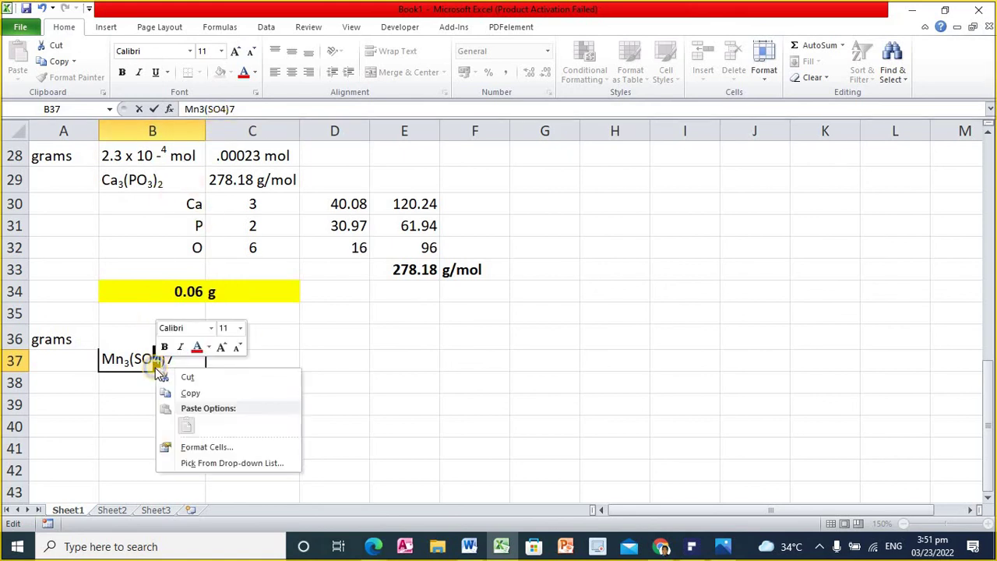
{"action": "left_click", "coordinate": [187, 446]}
{"action": "left_click", "coordinate": [25, 407]}
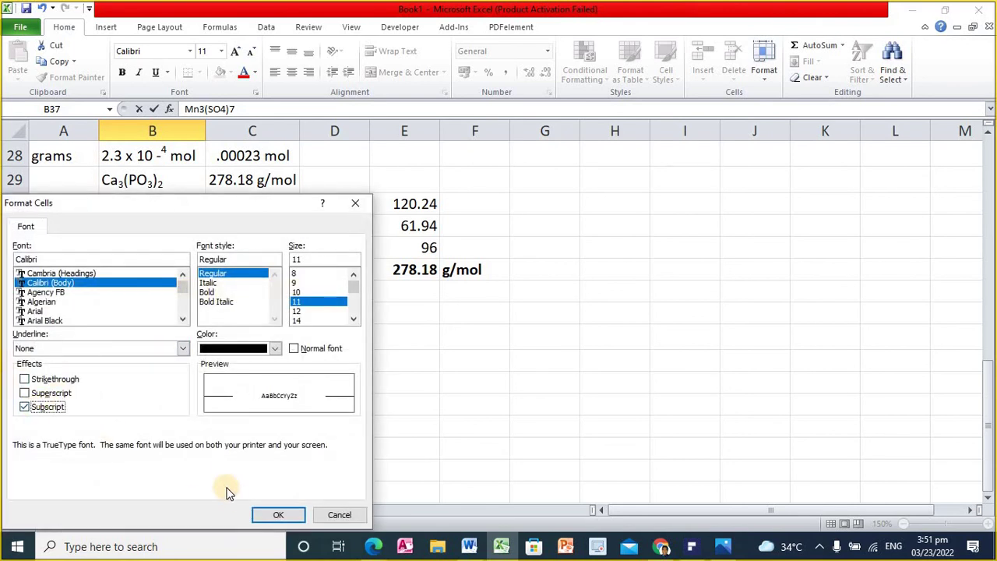
{"action": "left_click", "coordinate": [265, 514]}
Format the final 7 of the formula in cell B37 as subscript and finish editing the cell
{"action": "left_click_drag", "start_coordinate": [162, 358], "coordinate": [171, 359]}
{"action": "right_click", "coordinate": [166, 361]}
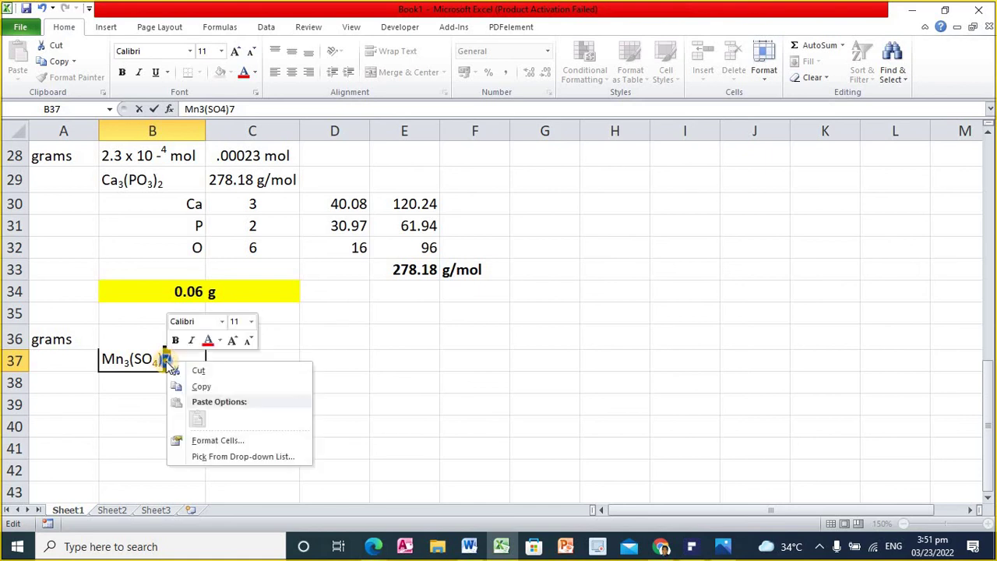
{"action": "left_click", "coordinate": [205, 440]}
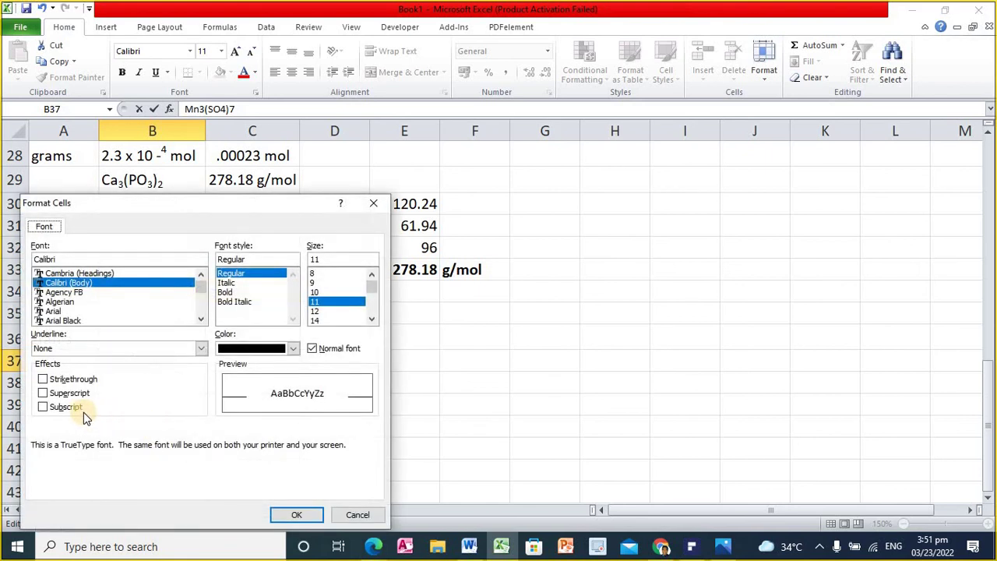
{"action": "left_click", "coordinate": [43, 406]}
{"action": "left_click", "coordinate": [290, 514]}
{"action": "left_click", "coordinate": [343, 447]}
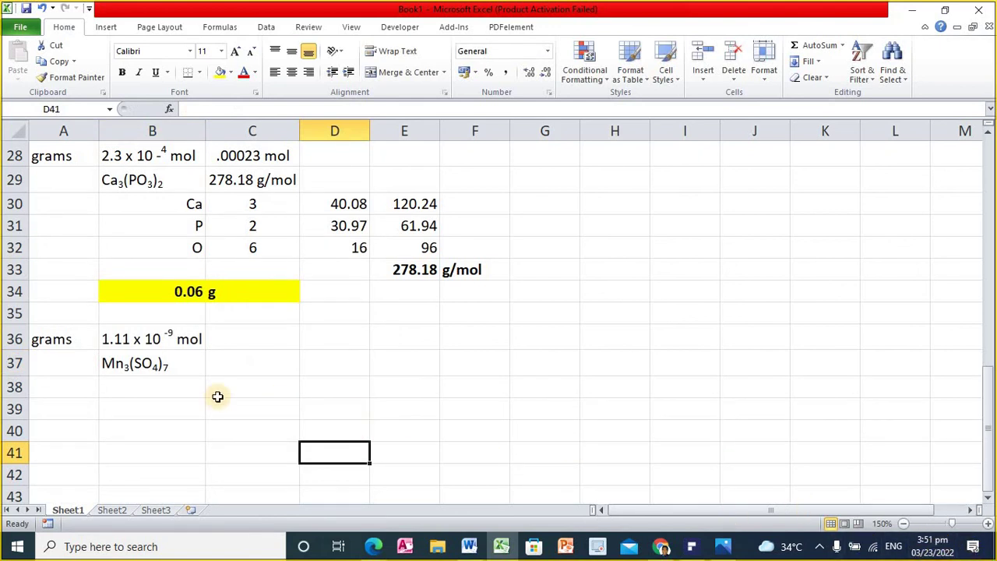
List the compound's elements Mn, S and O in cells B38 to B40
{"action": "left_click", "coordinate": [189, 394]}
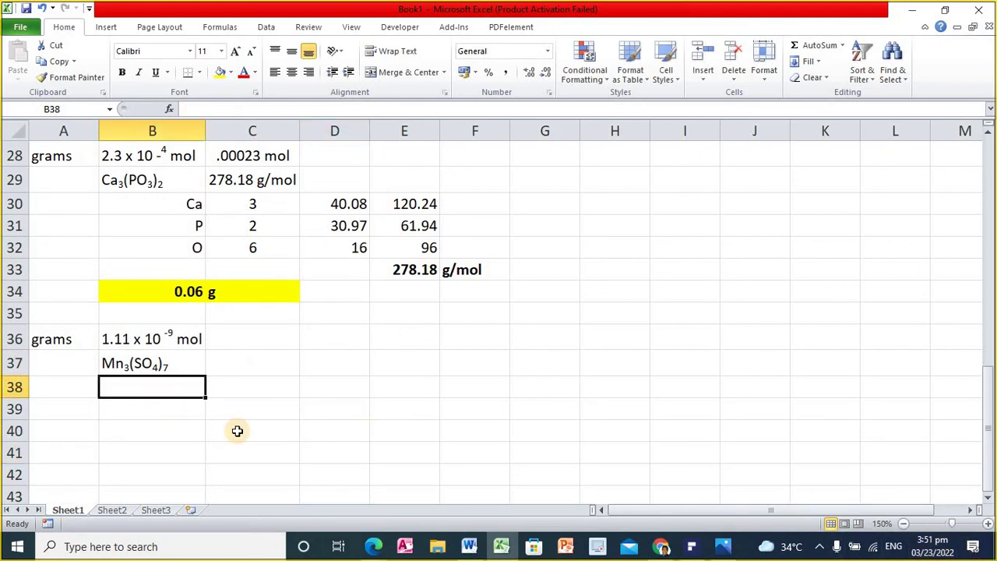
{"action": "type", "text": "M"}
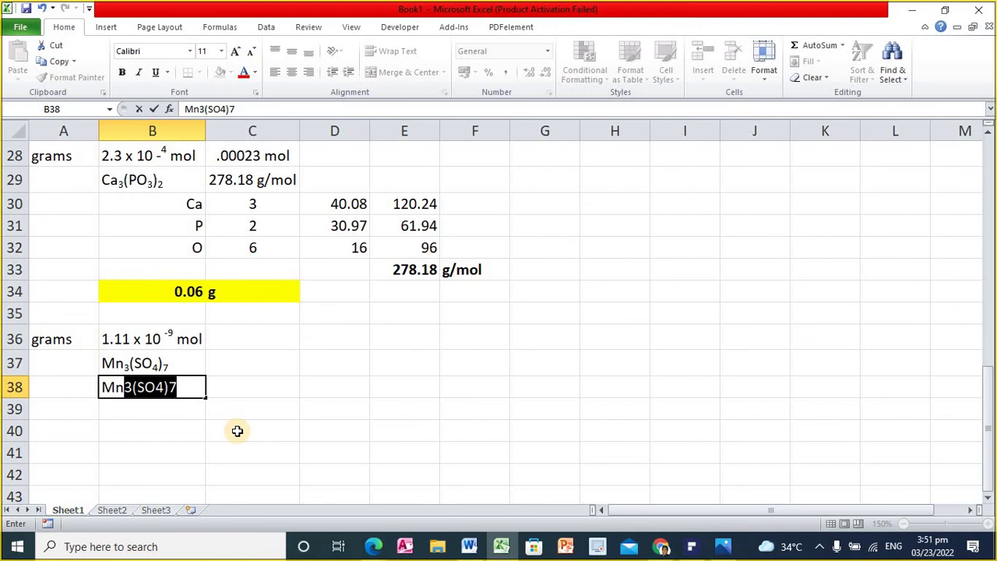
{"action": "type", "text": "n"}
{"action": "key", "text": "Delete"}
{"action": "key", "text": "Return"}
{"action": "type", "text": "S"}
{"action": "key", "text": "Return"}
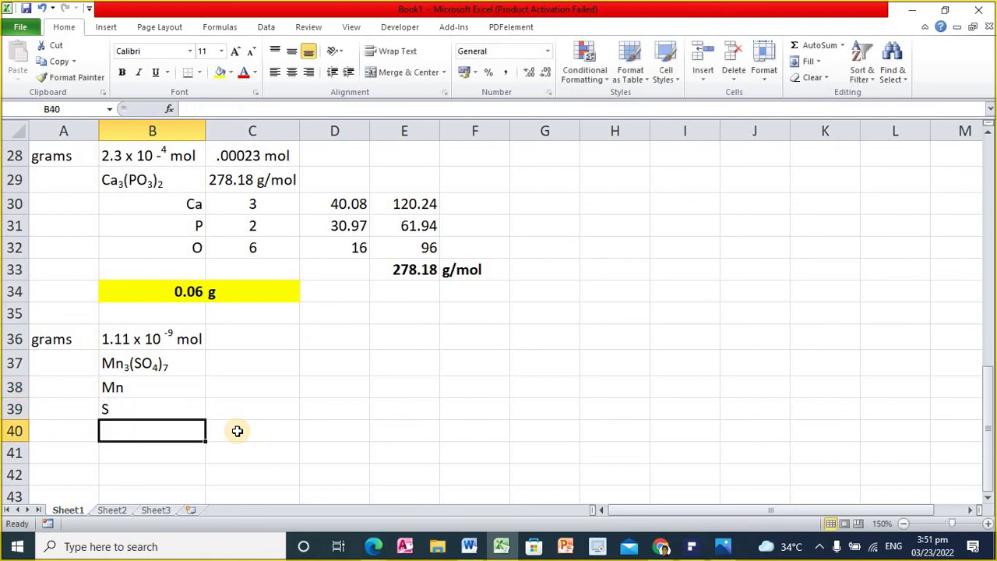
{"action": "type", "text": "O"}
Right-align the element symbols in cells B38:B41
{"action": "key", "text": "Up"}
{"action": "key", "text": "Up"}
{"action": "key", "text": "shift+Down"}
{"action": "key", "text": "shift+Down"}
{"action": "key", "text": "shift+Down"}
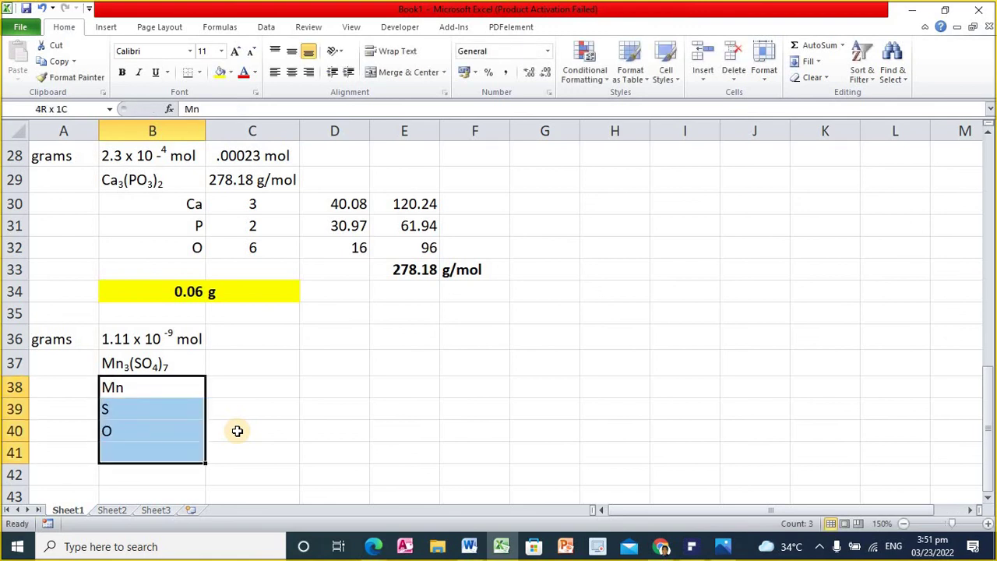
{"action": "left_click", "coordinate": [311, 74]}
Enter the atom counts 3 for Mn, 7 for S and 28 for O in cells C38 to C40
{"action": "left_click", "coordinate": [240, 384]}
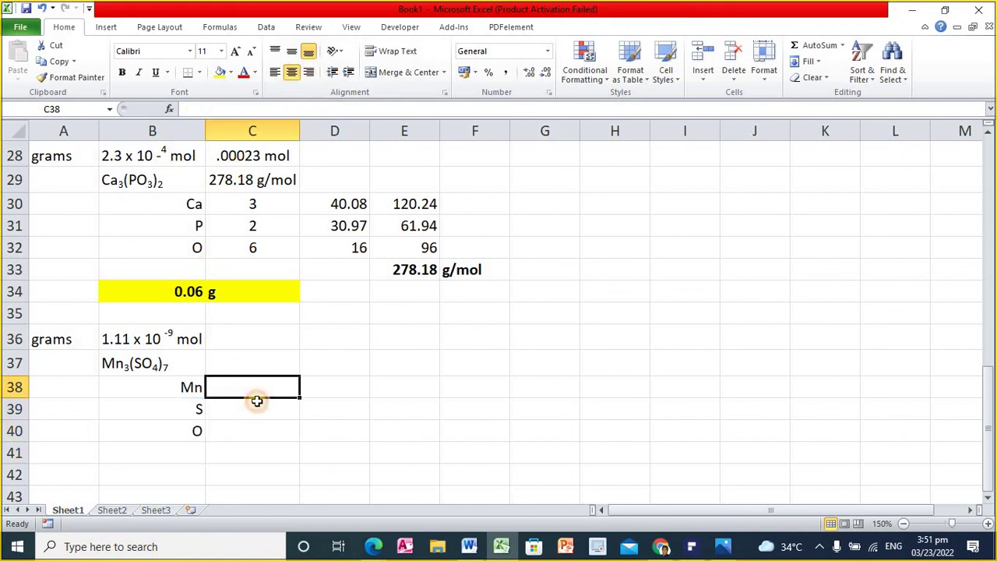
{"action": "type", "text": "3"}
{"action": "key", "text": "Return"}
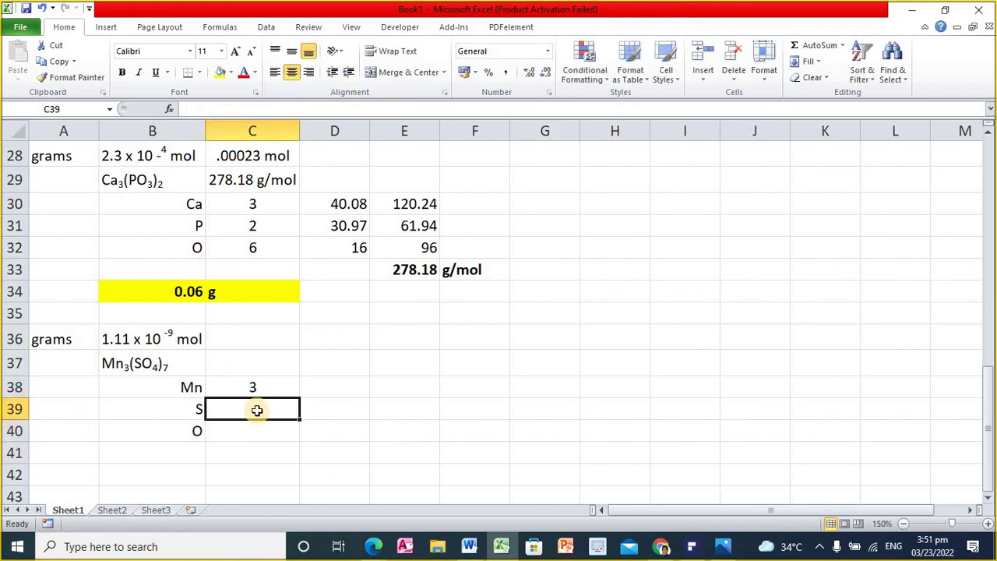
{"action": "type", "text": "7"}
{"action": "key", "text": "Return"}
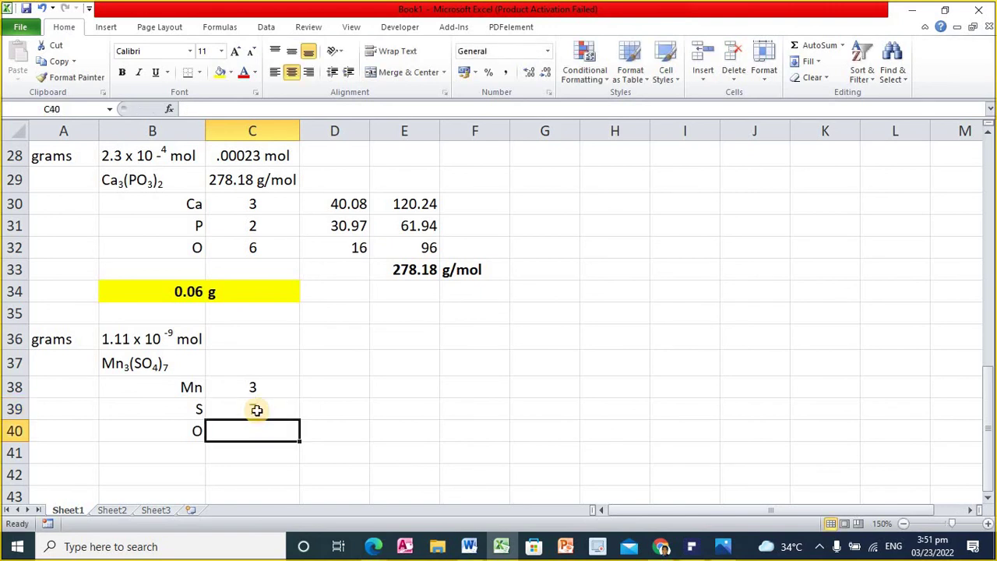
{"action": "type", "text": "28"}
{"action": "key", "text": "Return"}
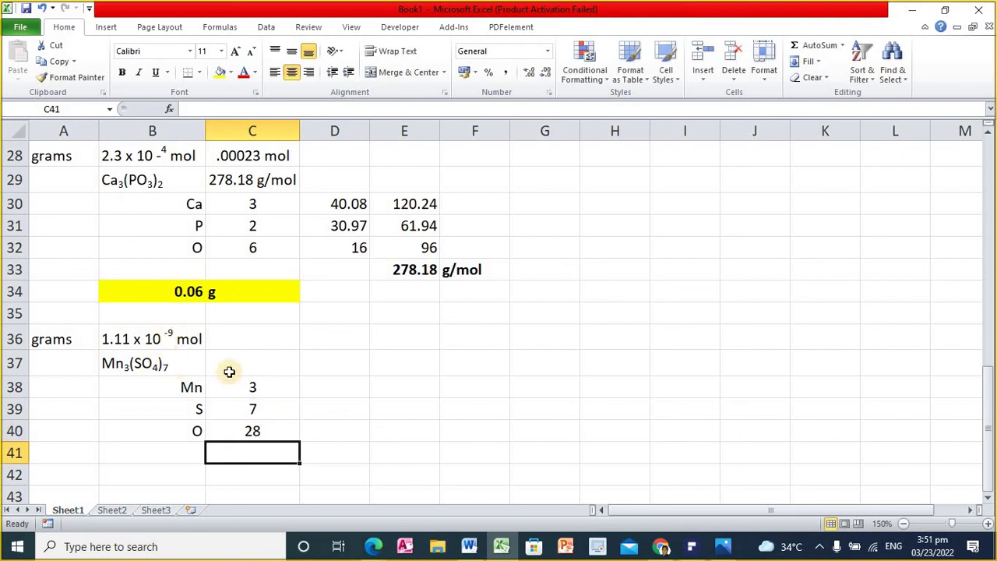
Look up manganese in the periodic table image in Photos and enter its atomic mass 54.94 in cell D38 of the Excel sheet
{"action": "left_click", "coordinate": [348, 387]}
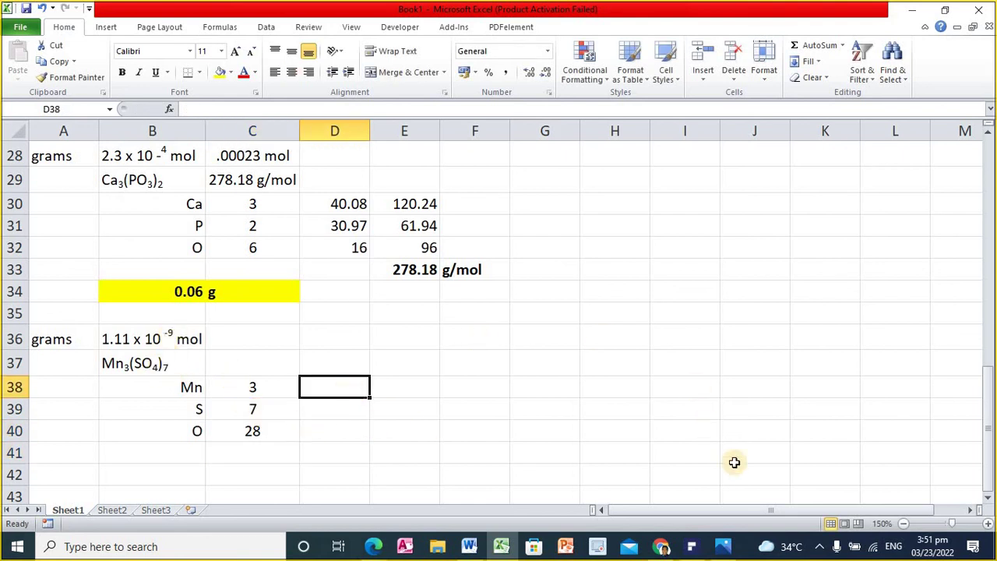
{"action": "left_click", "coordinate": [722, 546]}
{"action": "scroll", "coordinate": [509, 314], "scroll_direction": "down", "scroll_amount": 5}
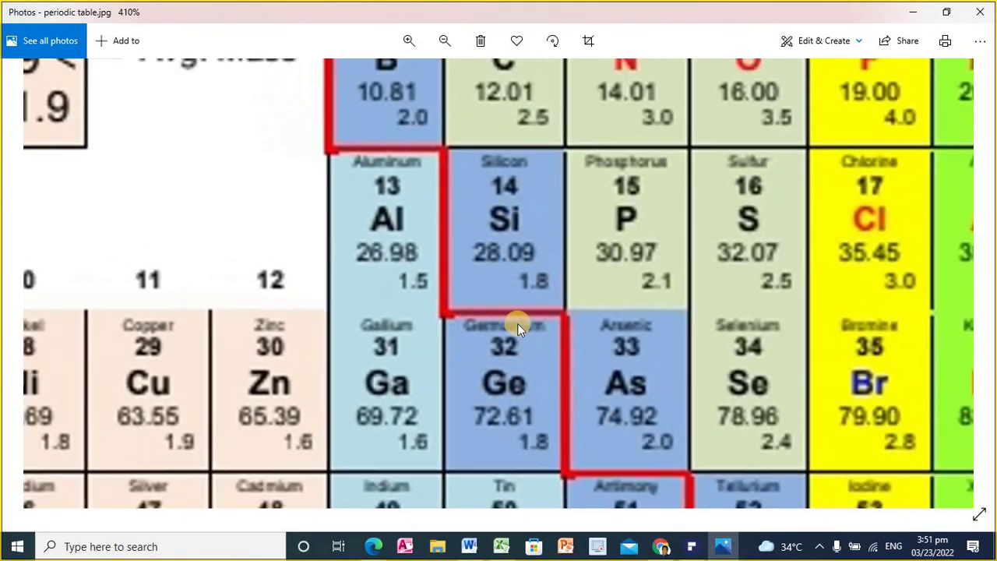
{"action": "left_click_drag", "start_coordinate": [245, 333], "coordinate": [426, 230]}
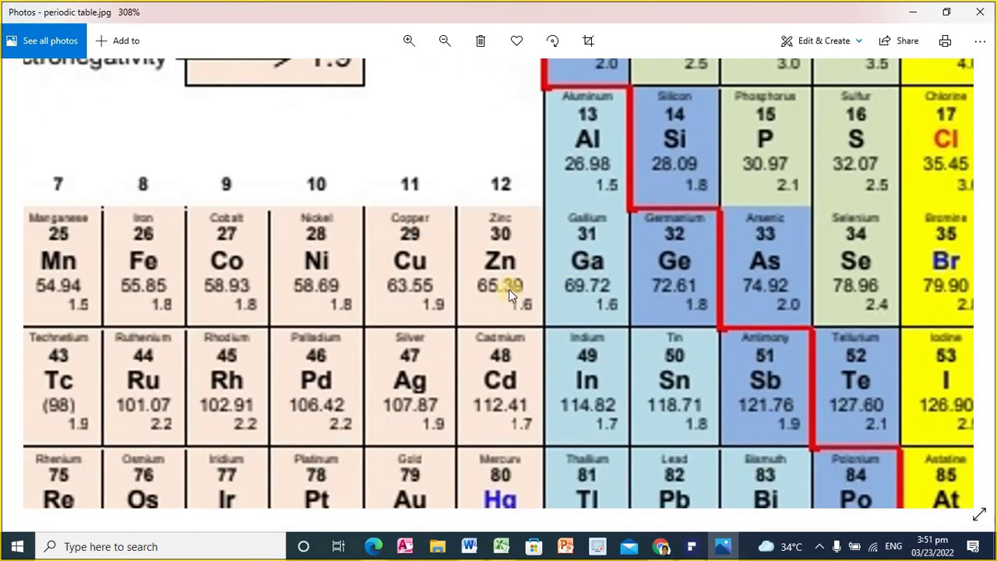
{"action": "left_click_drag", "start_coordinate": [575, 263], "coordinate": [444, 263]}
{"action": "scroll", "coordinate": [233, 212], "scroll_direction": "up", "scroll_amount": 3}
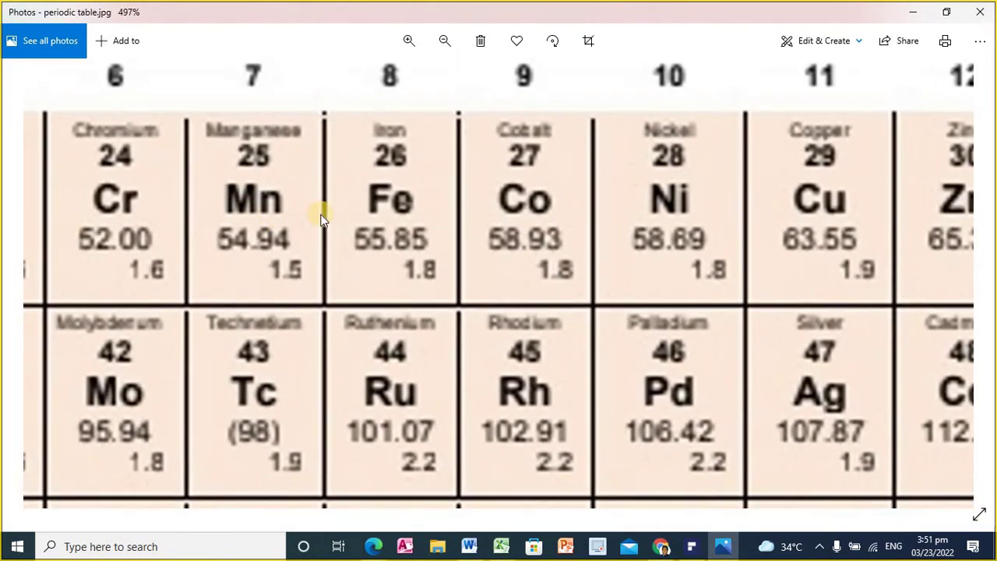
{"action": "mouse_move", "coordinate": [273, 209]}
{"action": "left_mouse_down"}
{"action": "mouse_move", "coordinate": [288, 264]}
{"action": "mouse_move", "coordinate": [288, 231]}
{"action": "left_mouse_up"}
{"action": "key", "text": "Escape"}
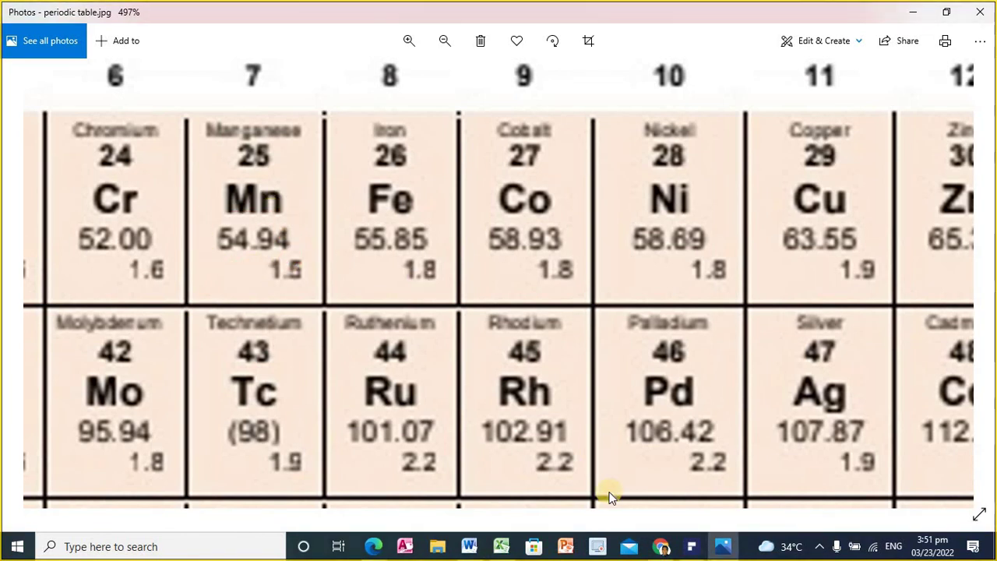
{"action": "left_click", "coordinate": [501, 546]}
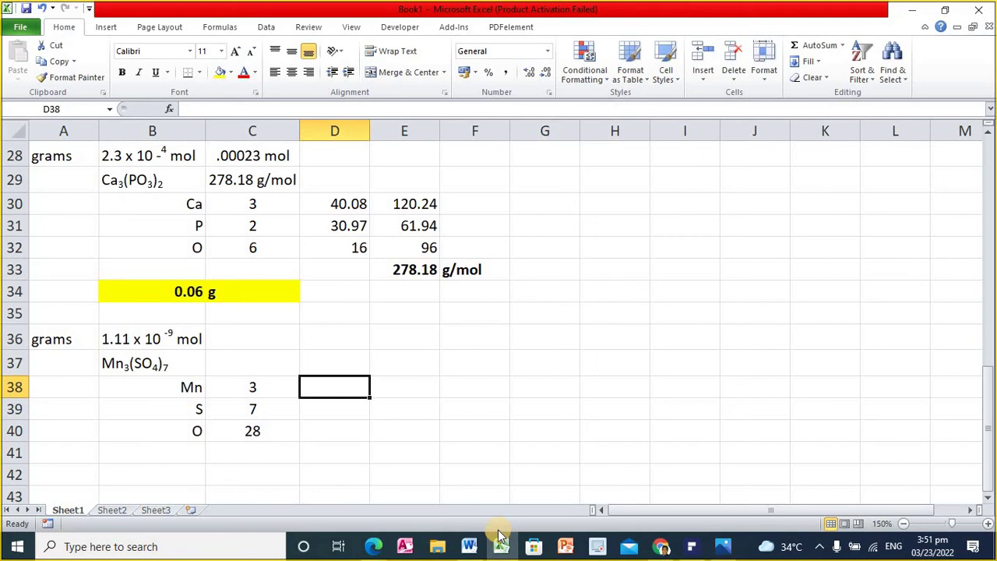
{"action": "type", "text": "54"}
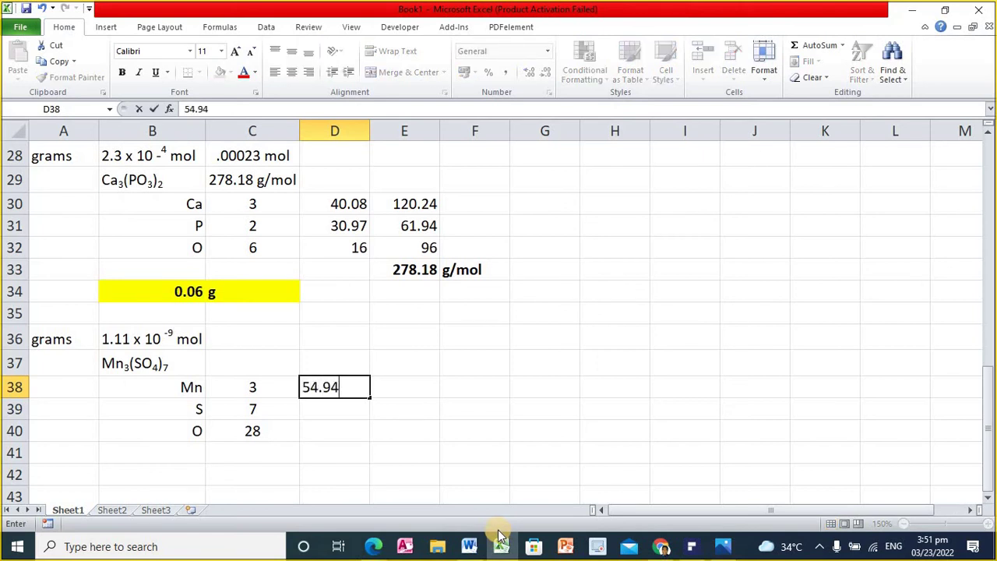
{"action": "type", "text": ".94"}
{"action": "key", "text": "Return"}
Look up sulfur in the periodic table image, then enter atomic masses 32.07 for S in D39 and 16 for O in D40
{"action": "left_click", "coordinate": [721, 550]}
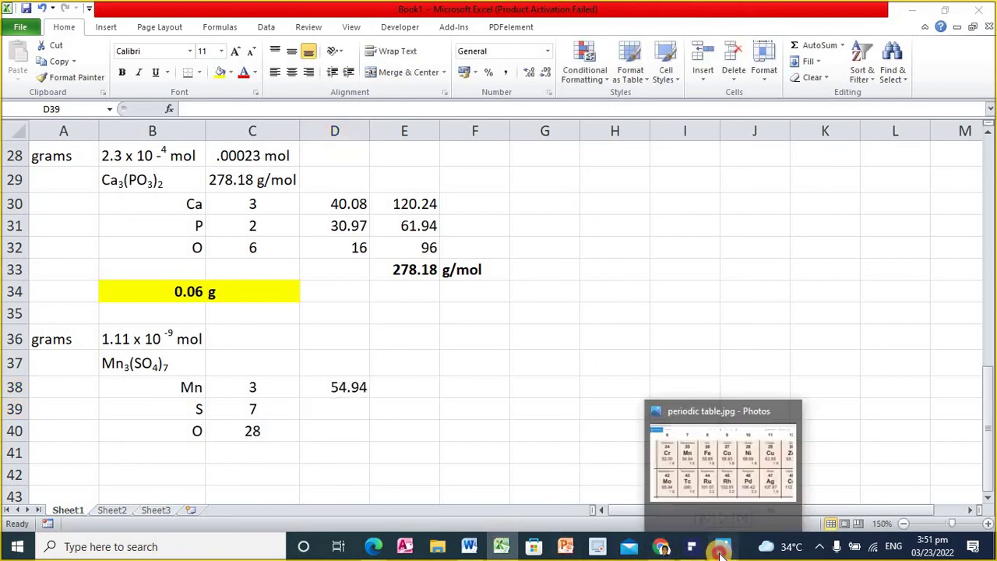
{"action": "left_click_drag", "start_coordinate": [665, 283], "coordinate": [310, 406]}
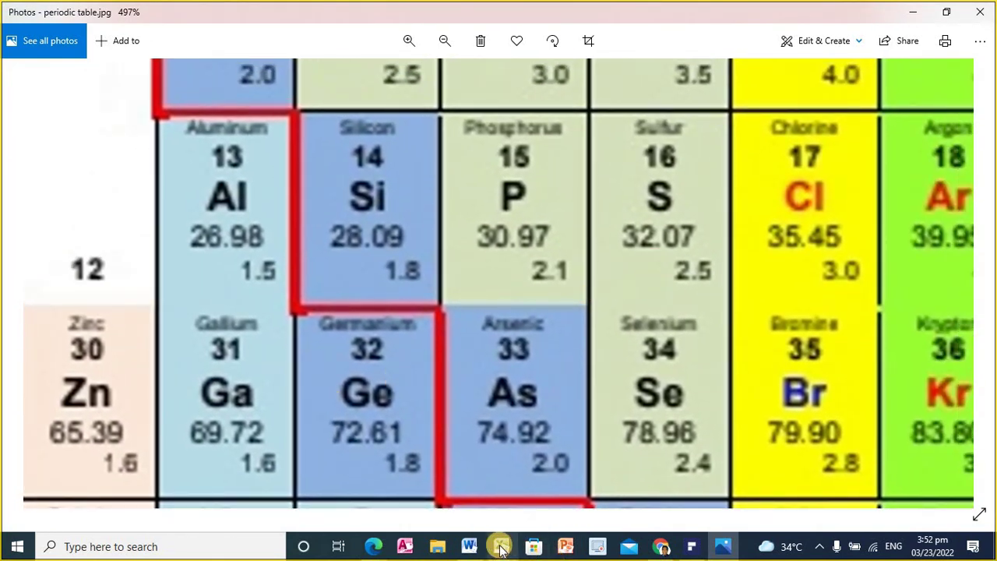
{"action": "left_click", "coordinate": [475, 486]}
{"action": "type", "text": "32.07"}
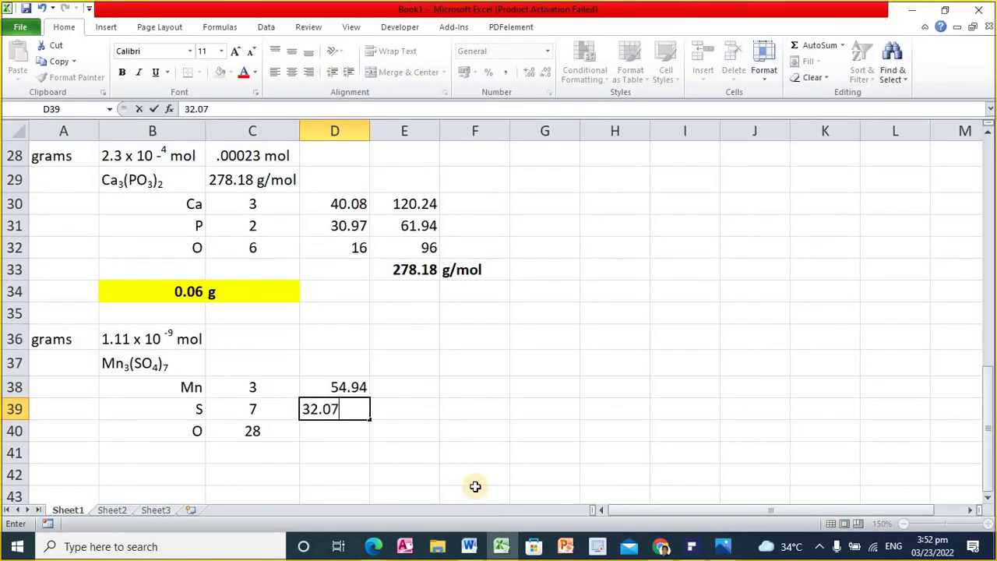
{"action": "key", "text": "Return"}
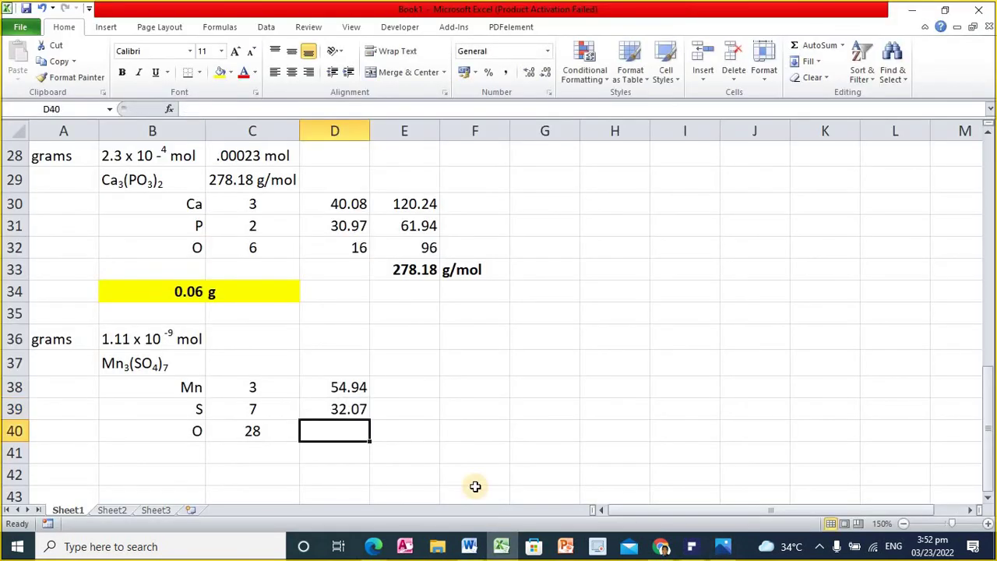
{"action": "type", "text": "16"}
{"action": "key", "text": "Return"}
Multiply atomic mass by atom count with =D38*C38 in cell E38 and fill the formula down to E40
{"action": "key", "text": "Up"}
{"action": "key", "text": "Up"}
{"action": "key", "text": "Up"}
{"action": "key", "text": "Right"}
{"action": "type", "text": "="}
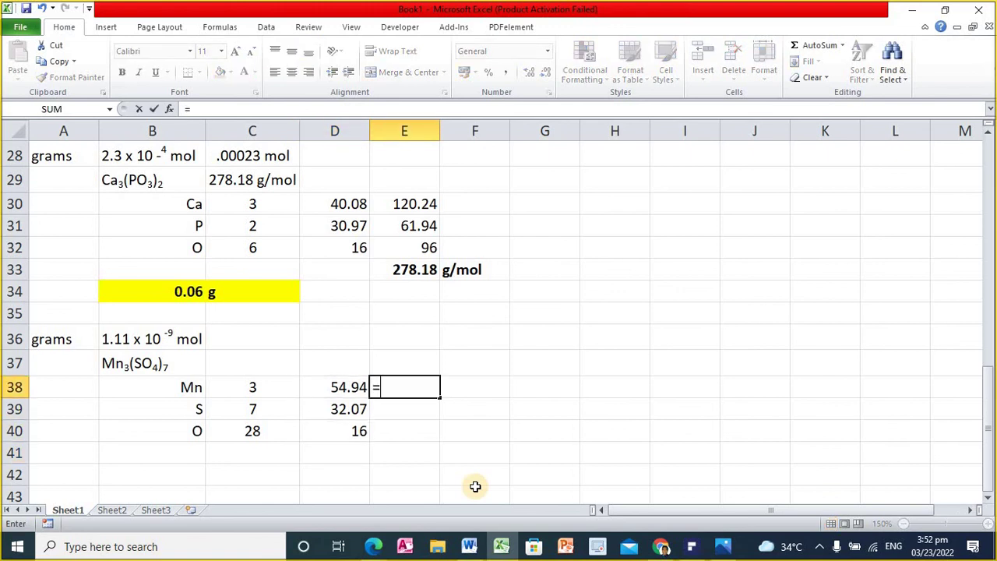
{"action": "left_click", "coordinate": [342, 387]}
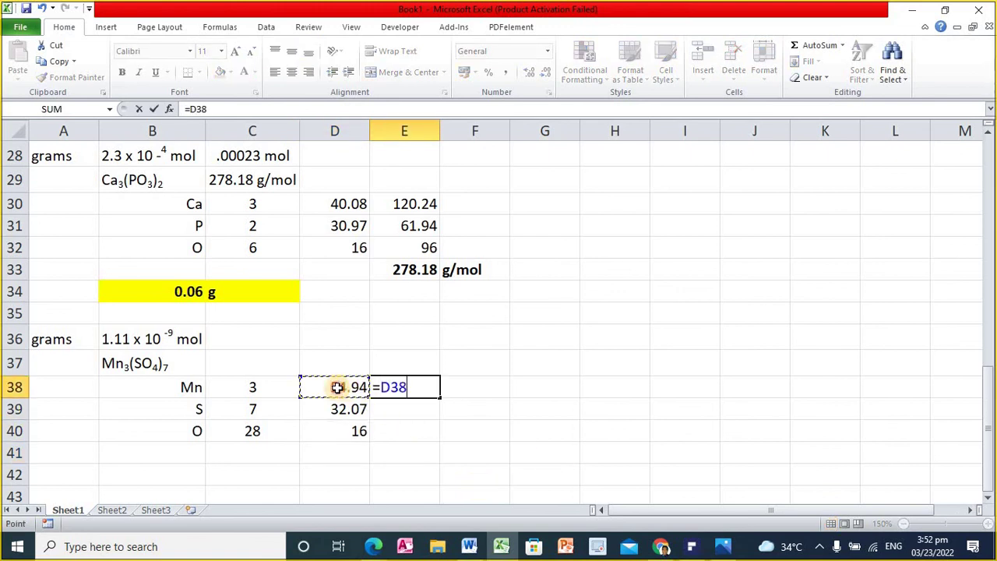
{"action": "type", "text": "*"}
{"action": "left_click", "coordinate": [236, 383]}
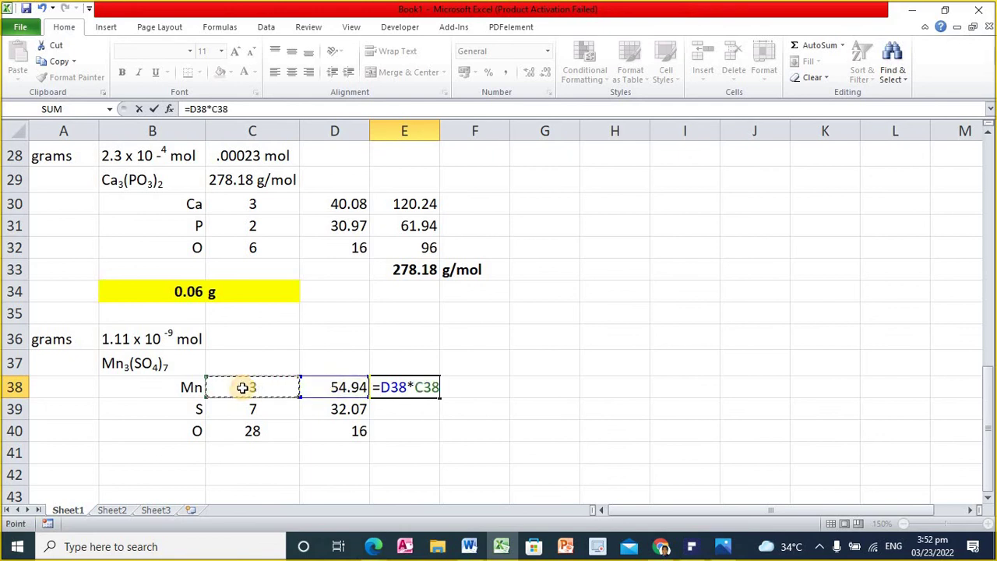
{"action": "key", "text": "Return"}
{"action": "left_click", "coordinate": [430, 386]}
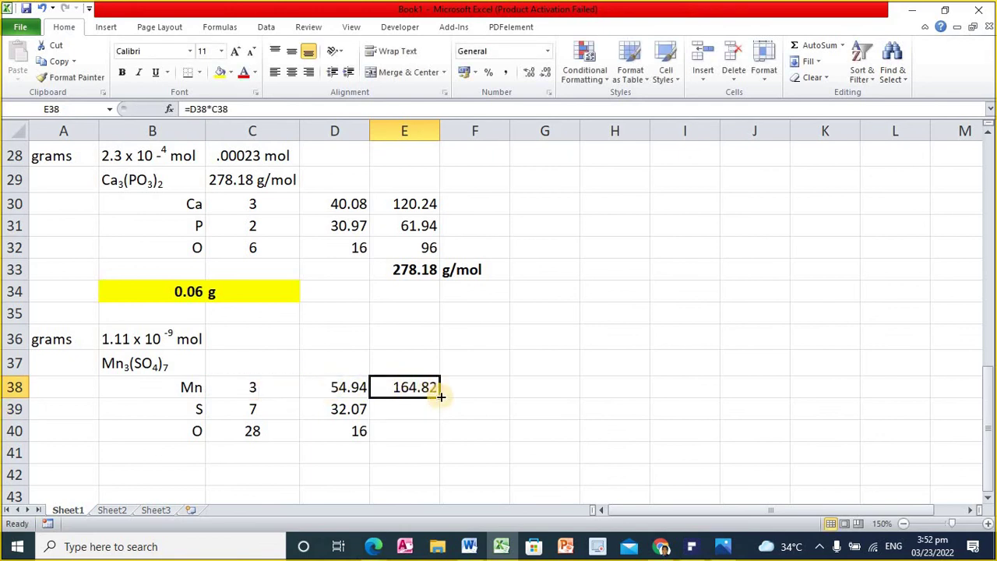
{"action": "left_click_drag", "start_coordinate": [440, 398], "coordinate": [440, 438]}
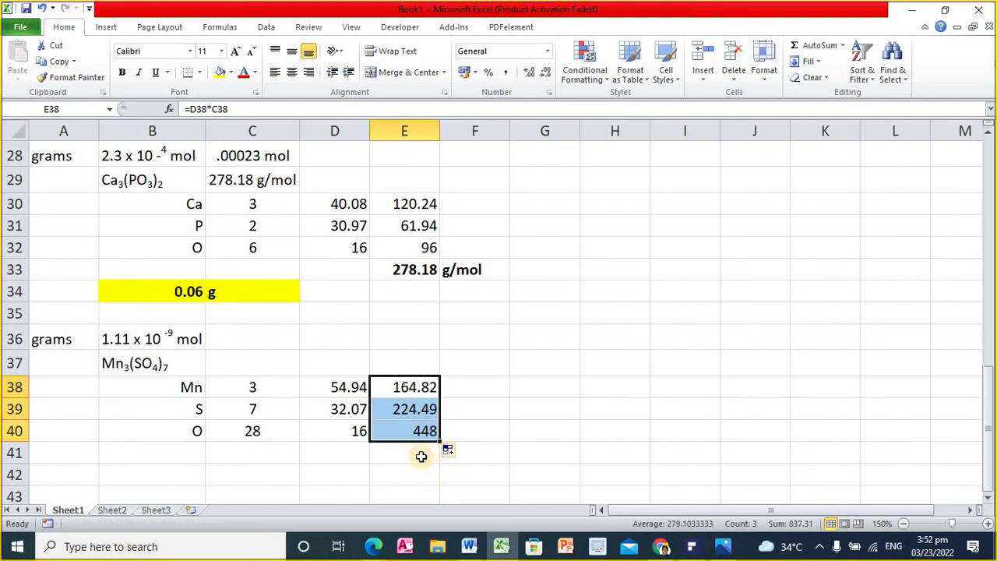
Total the element masses E38:E40 with a SUM formula in cell E41
{"action": "left_click", "coordinate": [421, 457]}
{"action": "type", "text": "=sum("}
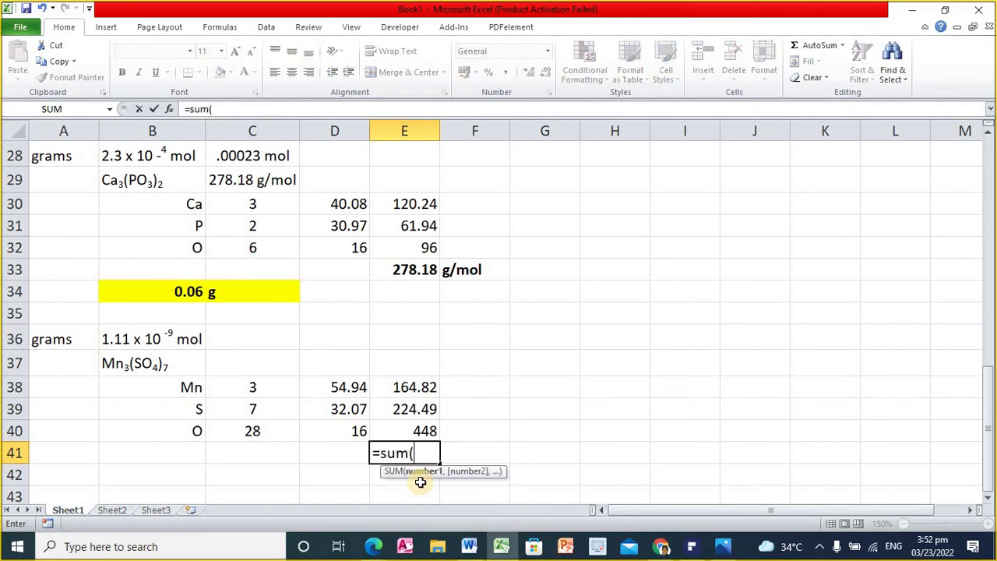
{"action": "key", "text": "Up"}
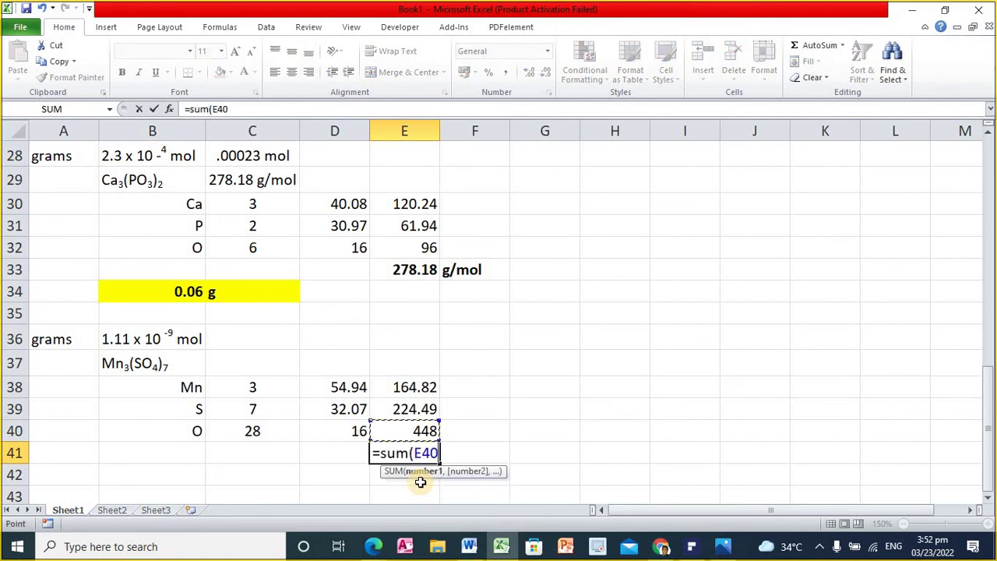
{"action": "key", "text": "shift+Up"}
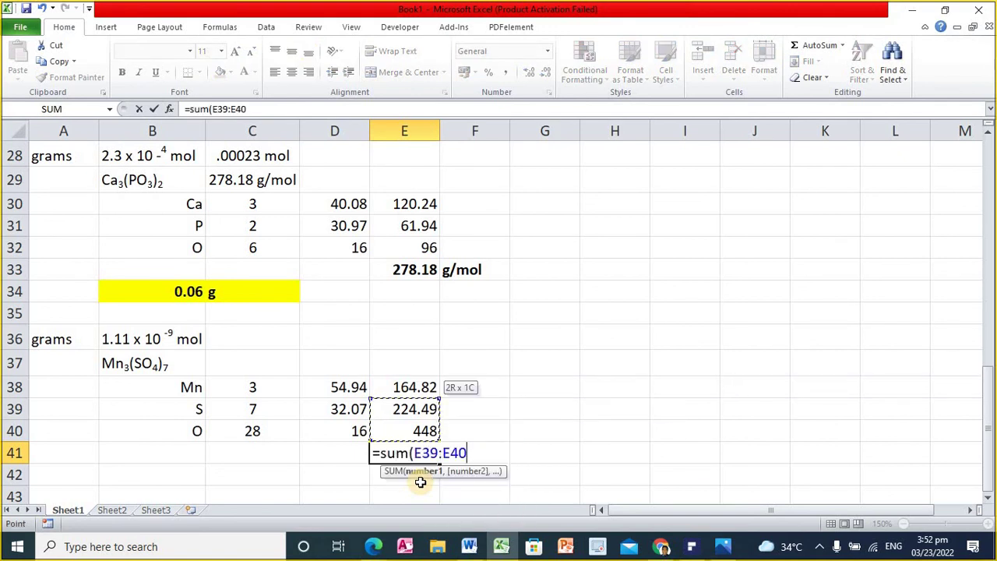
{"action": "key", "text": "shift+Up"}
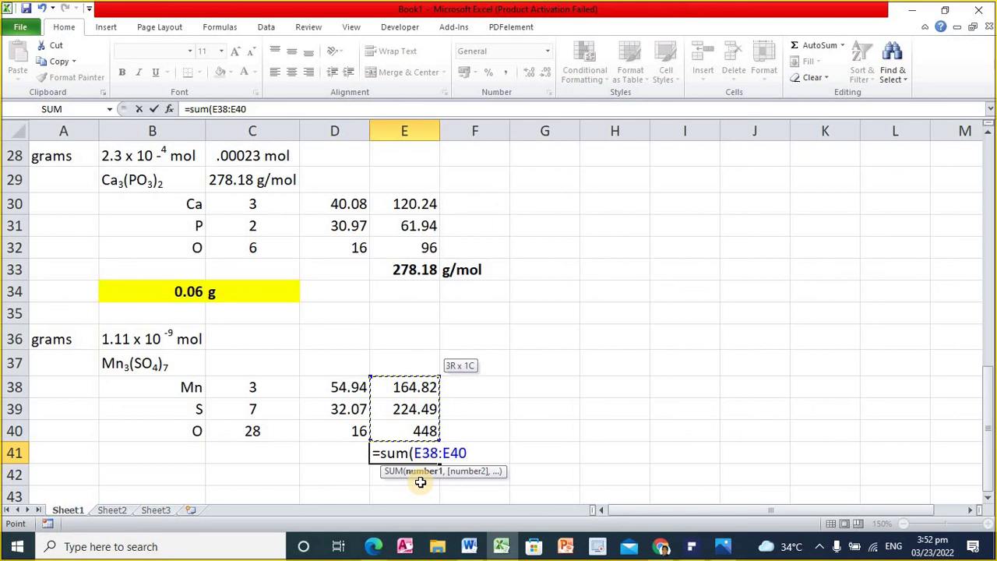
{"action": "type", "text": ")"}
{"action": "key", "text": "Return"}
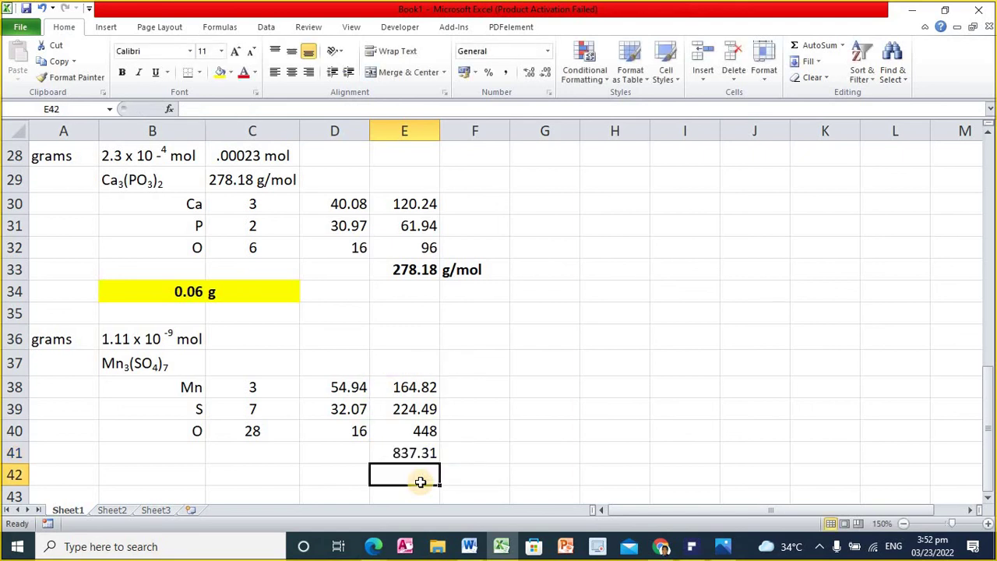
Label the molar mass total with the unit g/mol in cell F41
{"action": "key", "text": "Up"}
{"action": "key", "text": "Right"}
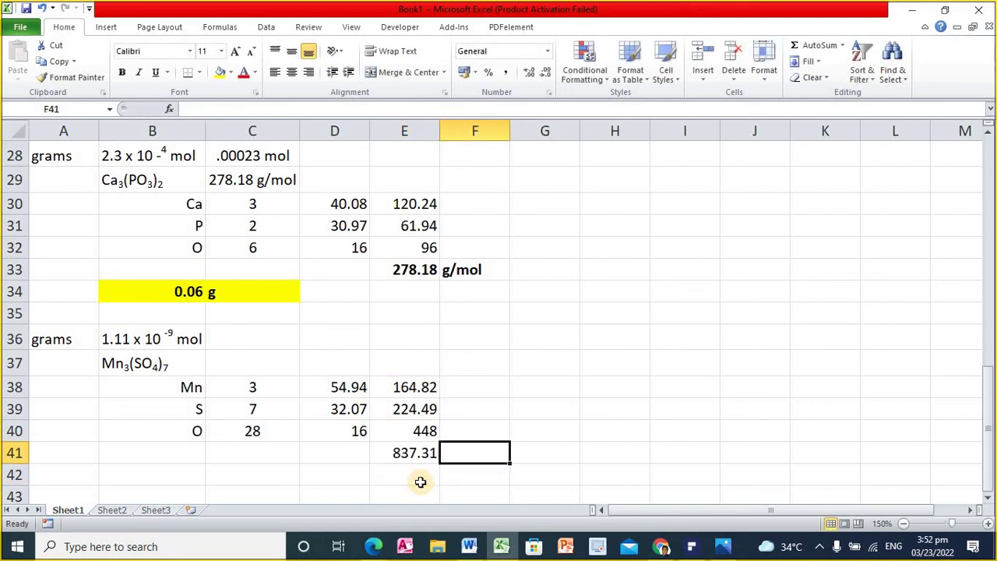
{"action": "type", "text": "g/mol"}
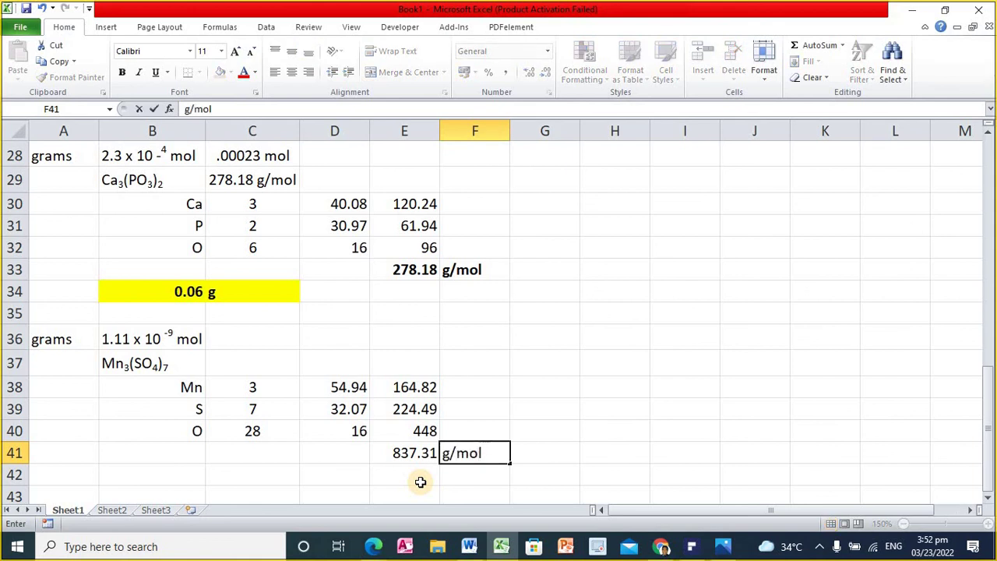
{"action": "key", "text": "Return"}
Enter the molar mass 837.31 g/mol beside the manganese sulfate formula in cell C37
{"action": "key", "text": "Up"}
{"action": "key", "text": "Left"}
{"action": "key", "text": "Left"}
{"action": "key", "text": "Up"}
{"action": "key", "text": "Up"}
{"action": "key", "text": "Left"}
{"action": "key", "text": "Up"}
{"action": "key", "text": "Up"}
{"action": "type", "text": "87"}
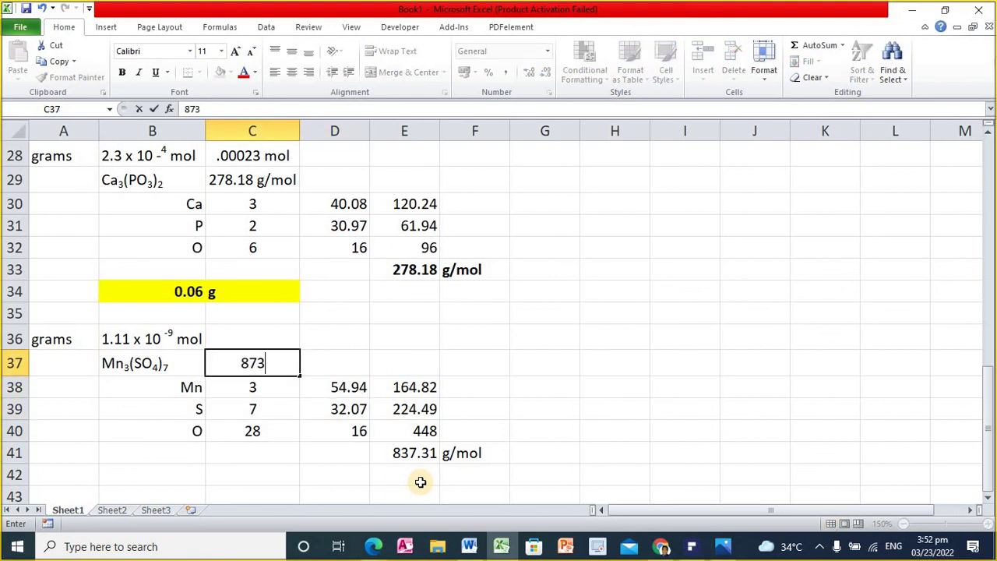
{"action": "type", "text": "7.31"}
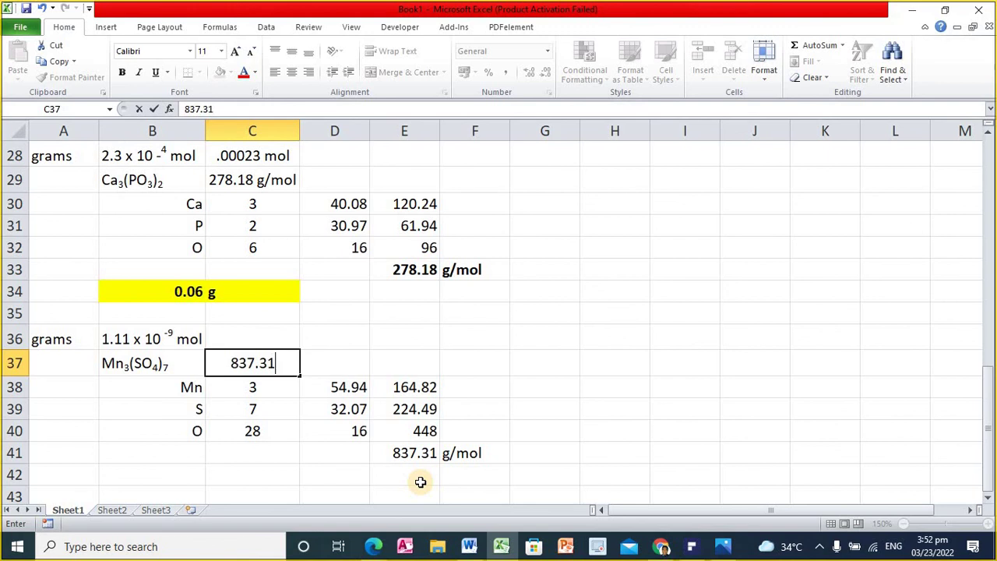
{"action": "type", "text": " g/mol"}
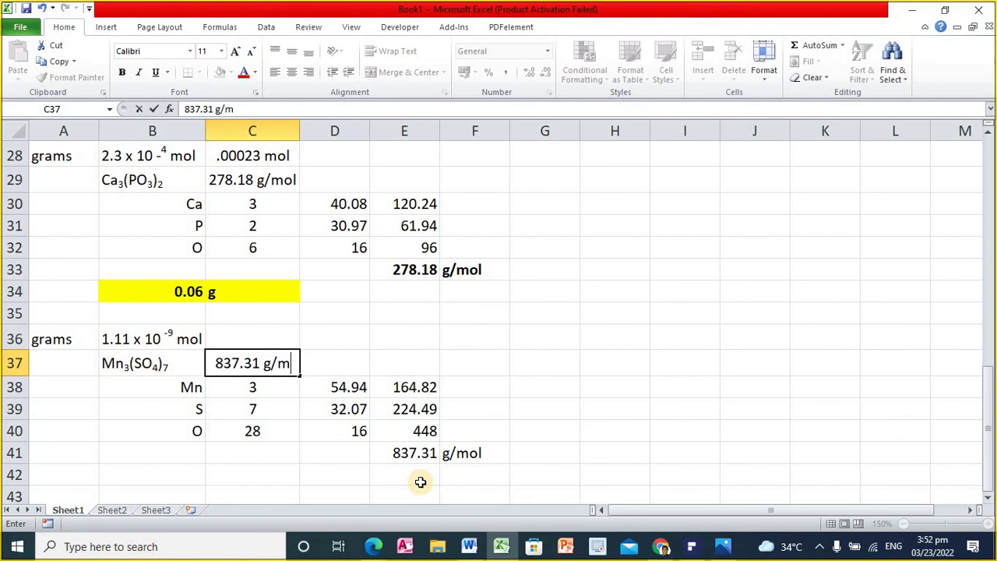
{"action": "key", "text": "Return"}
{"action": "key", "text": "Up"}
{"action": "key", "text": "Up"}
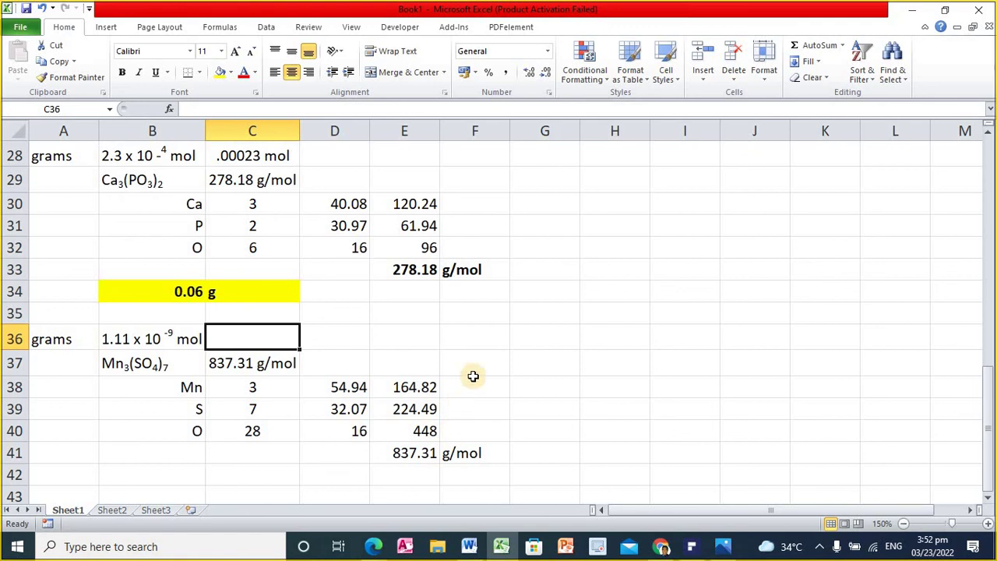
{"action": "left_click_drag", "start_coordinate": [591, 285], "coordinate": [588, 292]}
{"action": "left_click", "coordinate": [601, 285]}
{"action": "mouse_move", "coordinate": [623, 259]}
{"action": "left_mouse_down"}
{"action": "mouse_move", "coordinate": [623, 284]}
{"action": "mouse_move", "coordinate": [635, 291]}
{"action": "left_mouse_up"}
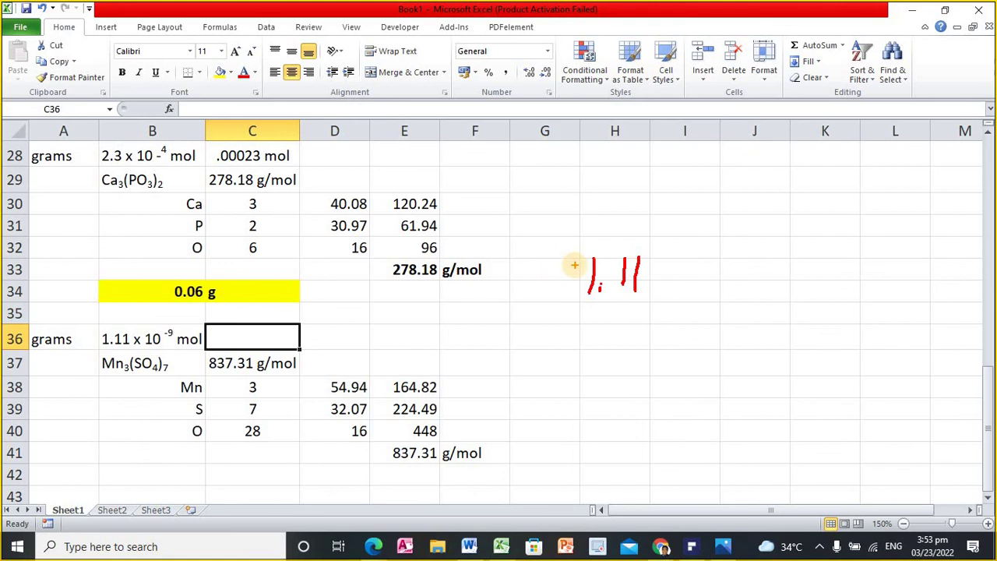
{"action": "mouse_move", "coordinate": [630, 166]}
{"action": "left_mouse_down"}
{"action": "mouse_move", "coordinate": [648, 167]}
{"action": "mouse_move", "coordinate": [660, 187]}
{"action": "mouse_move", "coordinate": [673, 165]}
{"action": "mouse_move", "coordinate": [686, 197]}
{"action": "mouse_move", "coordinate": [699, 184]}
{"action": "mouse_move", "coordinate": [715, 203]}
{"action": "mouse_move", "coordinate": [771, 173]}
{"action": "mouse_move", "coordinate": [790, 178]}
{"action": "mouse_move", "coordinate": [790, 160]}
{"action": "mouse_move", "coordinate": [802, 179]}
{"action": "mouse_move", "coordinate": [827, 165]}
{"action": "mouse_move", "coordinate": [816, 177]}
{"action": "left_mouse_up"}
{"action": "left_click_drag", "start_coordinate": [857, 172], "coordinate": [857, 220]}
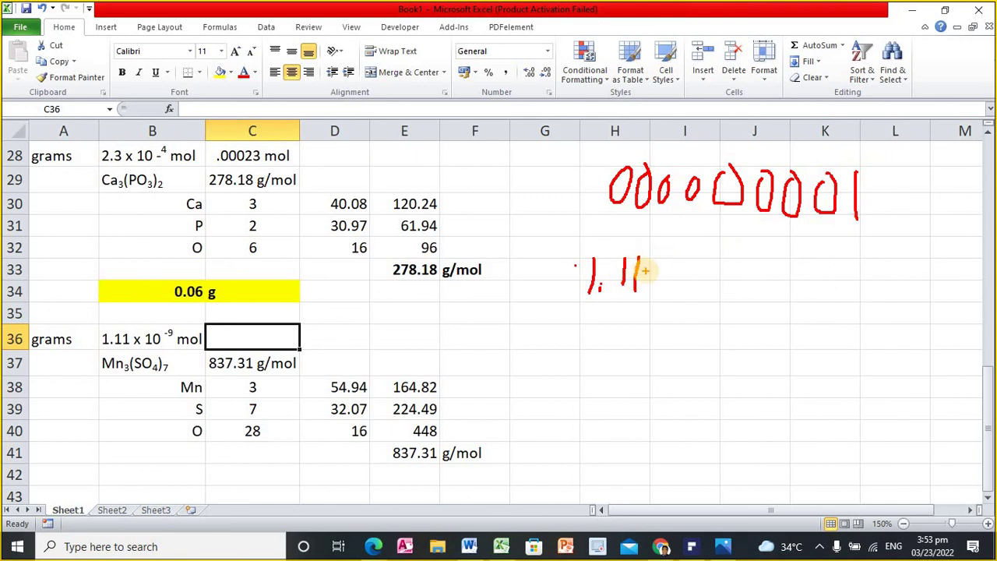
{"action": "left_click_drag", "start_coordinate": [876, 173], "coordinate": [884, 218]}
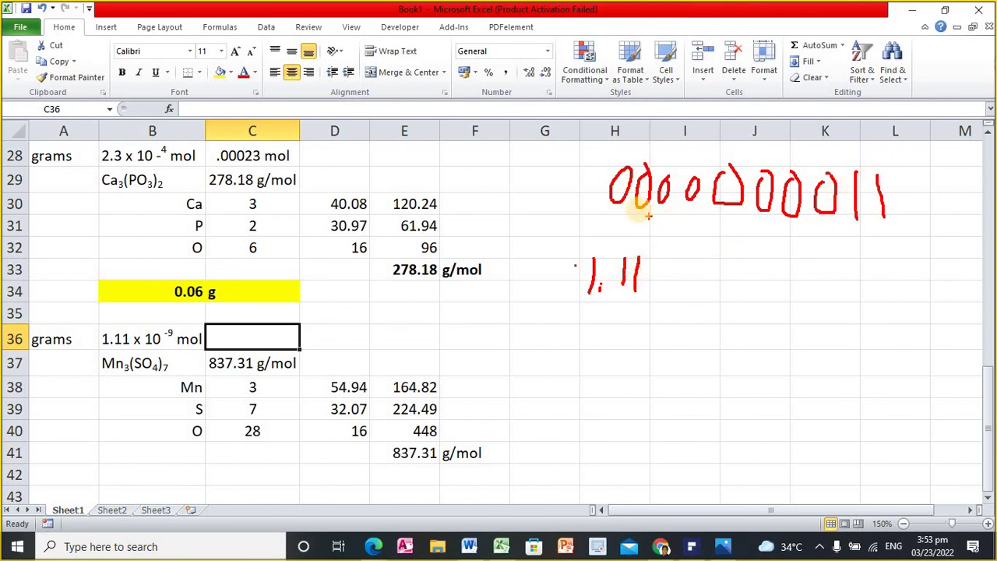
{"action": "left_click_drag", "start_coordinate": [586, 203], "coordinate": [583, 204]}
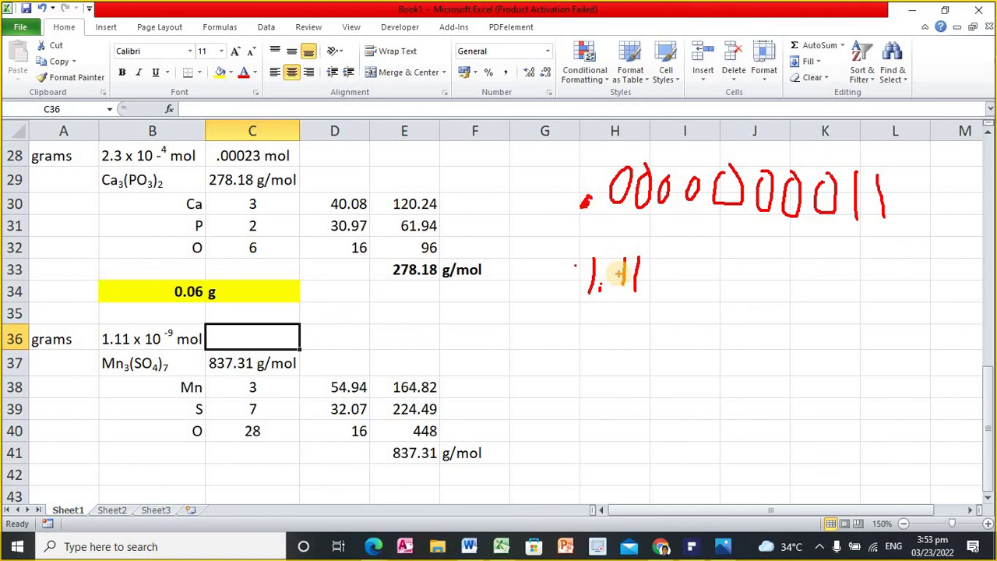
{"action": "key", "text": "Escape"}
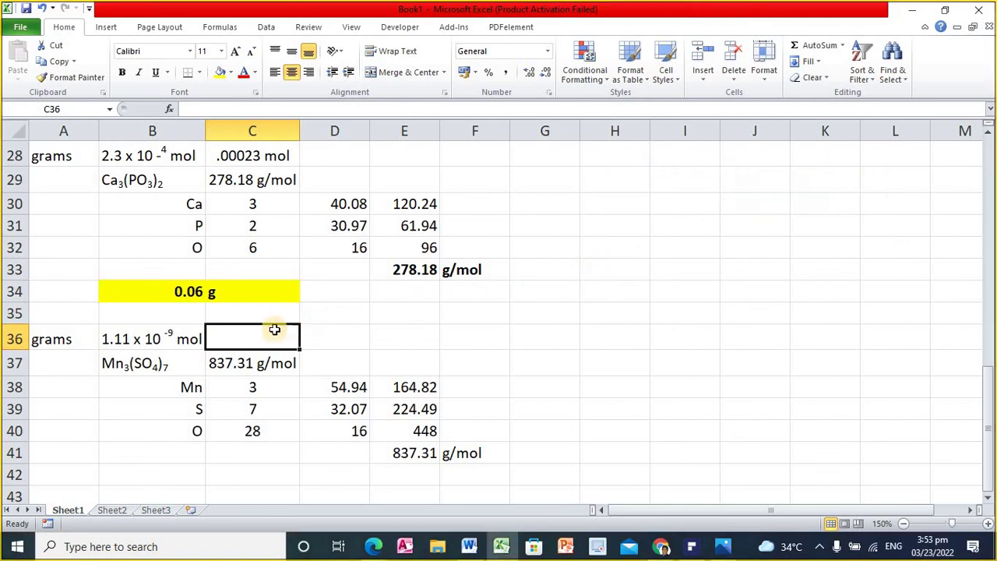
Enter the decimal mole amount .0000000011 as text in cell C36 beside 1.11 x 10^-9 mol
{"action": "type", "text": ".0000"}
{"action": "key", "text": "BackSpace"}
{"action": "key", "text": "BackSpace"}
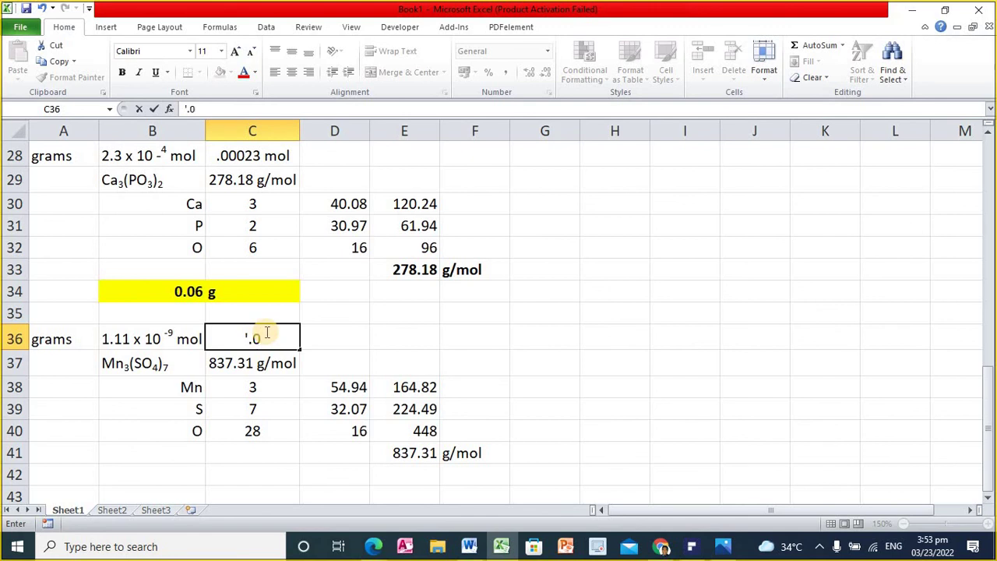
{"action": "type", "text": "000000"}
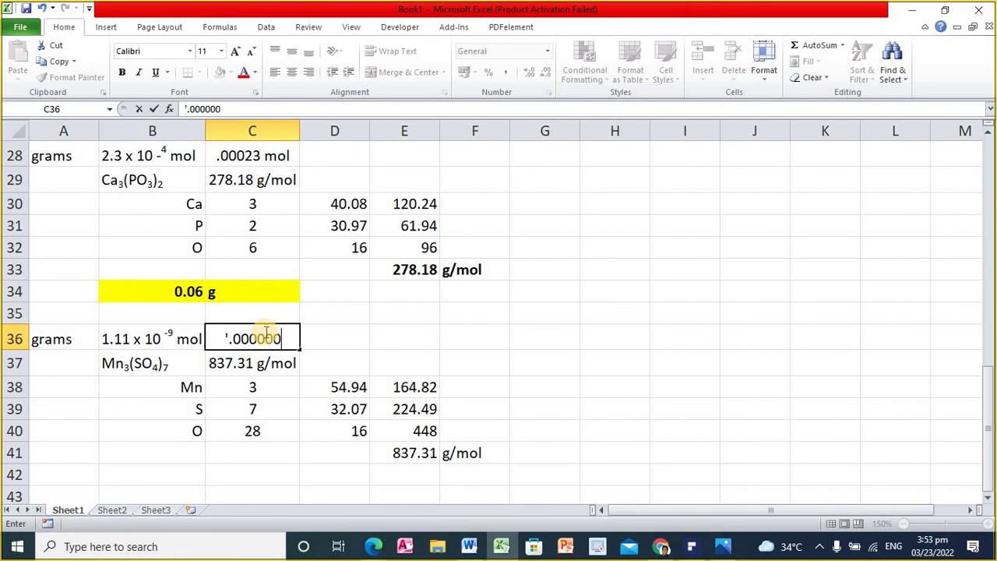
{"action": "type", "text": "11"}
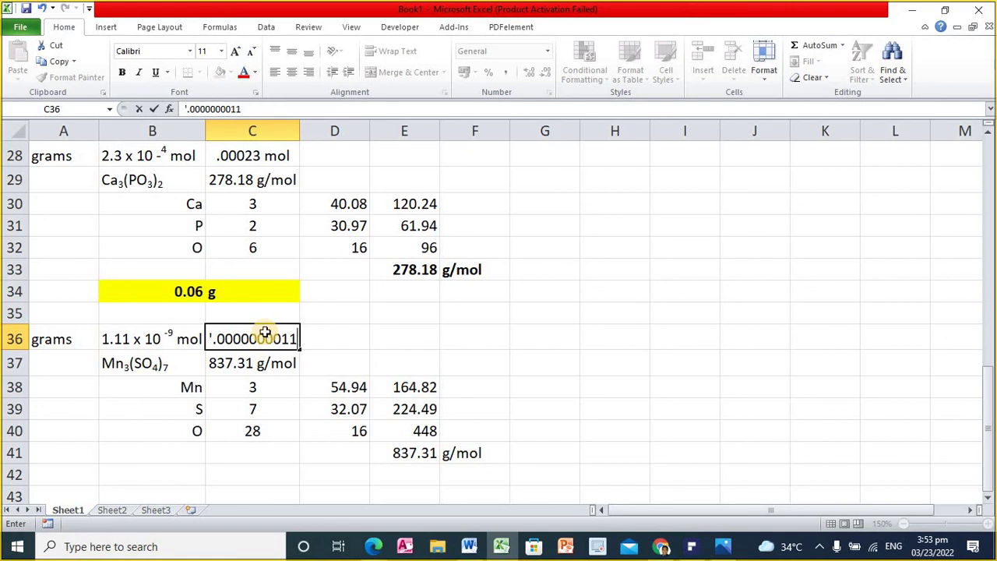
{"action": "key", "text": "Return"}
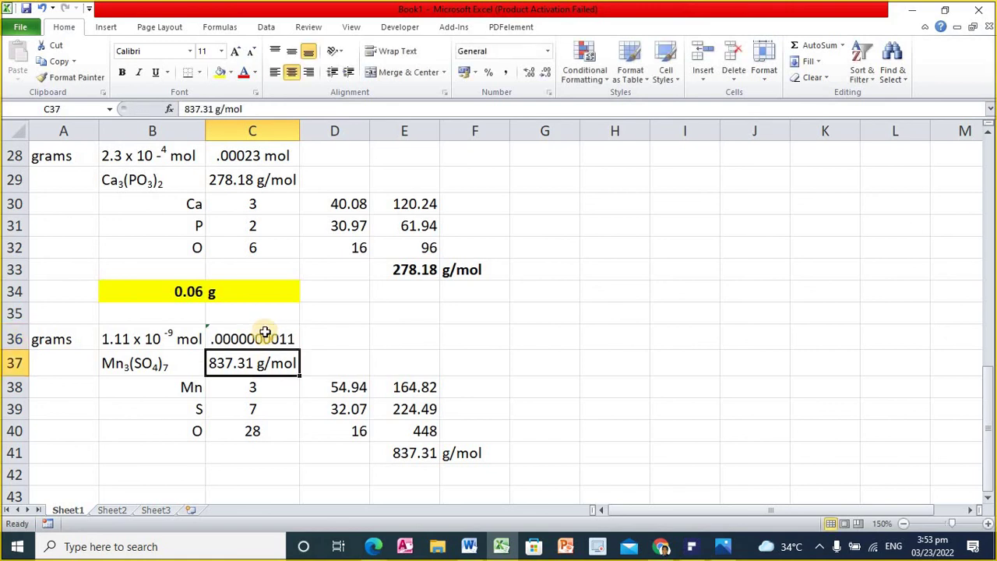
Label the decimal mole amount with the unit mol in cell D36
{"action": "left_click", "coordinate": [320, 345]}
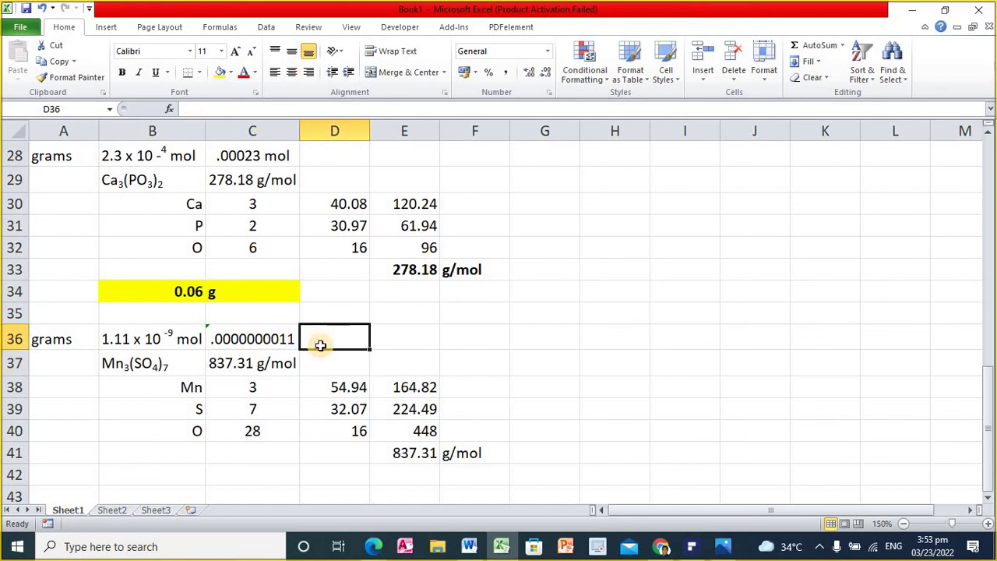
{"action": "type", "text": "mol"}
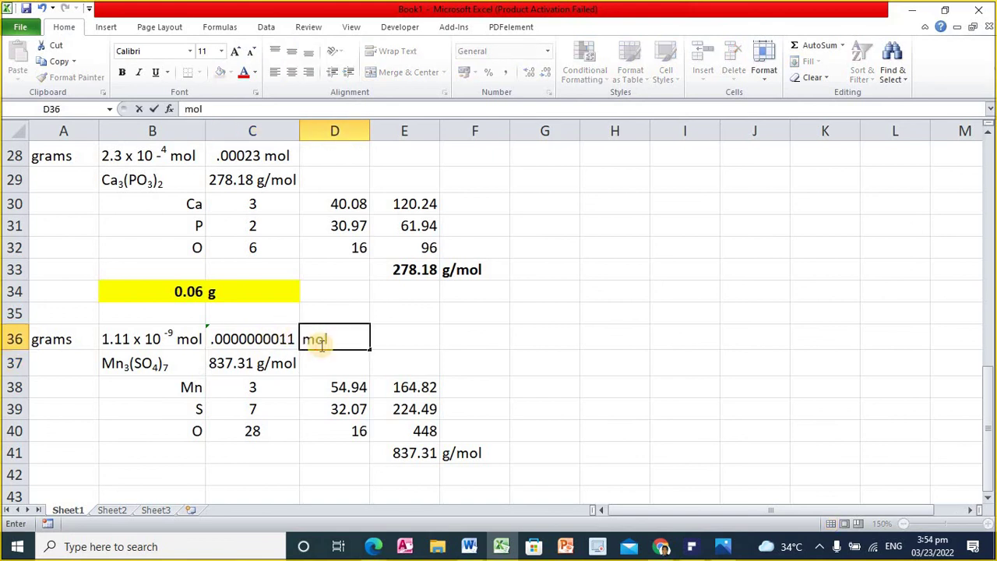
{"action": "key", "text": "Return"}
{"action": "key", "text": "Left"}
{"action": "key", "text": "Left"}
{"action": "key", "text": "Up"}
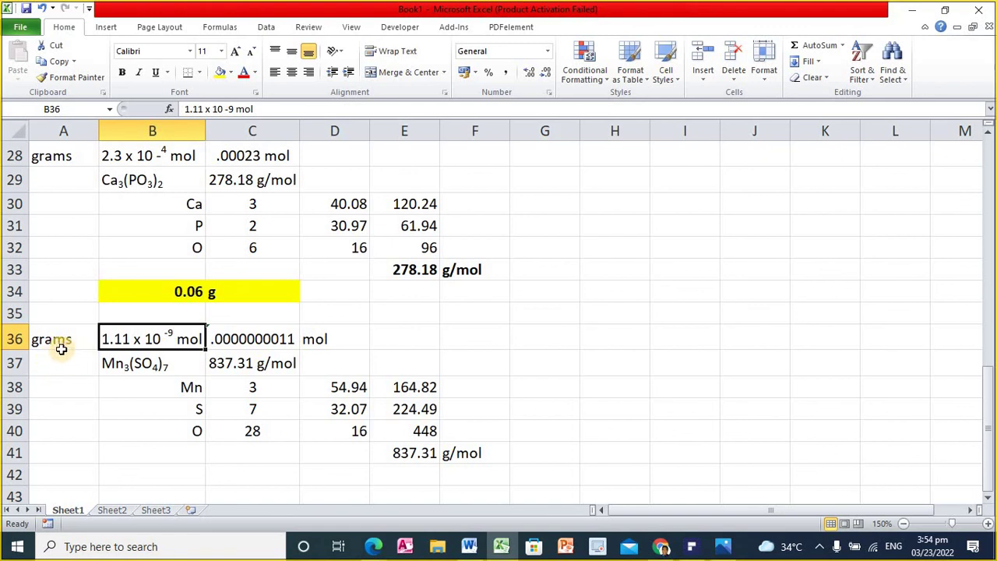
Calculate manganese sulfate's mass in cell B42 with the formula =837.31*.0000000011
{"action": "left_click", "coordinate": [156, 456]}
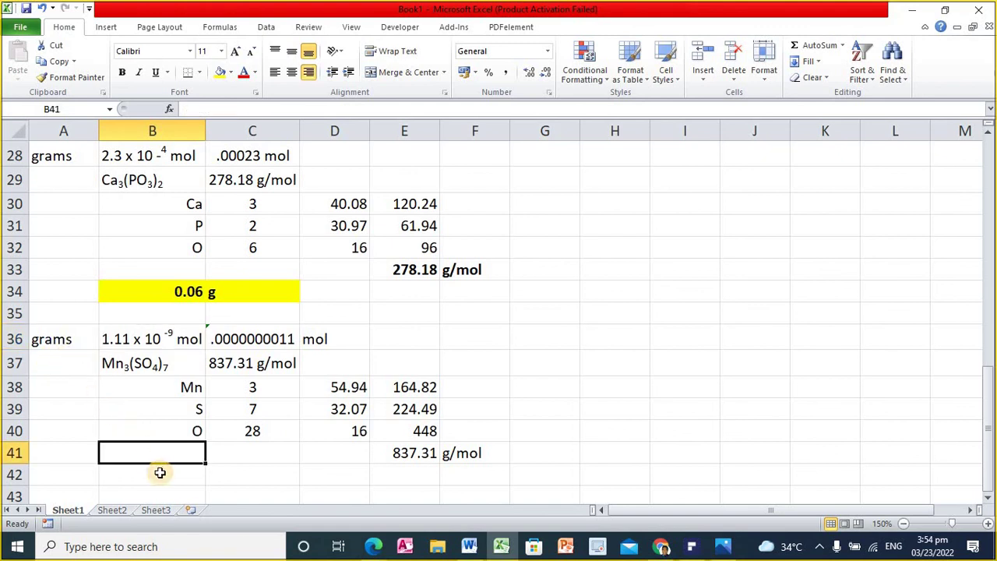
{"action": "left_click", "coordinate": [159, 472]}
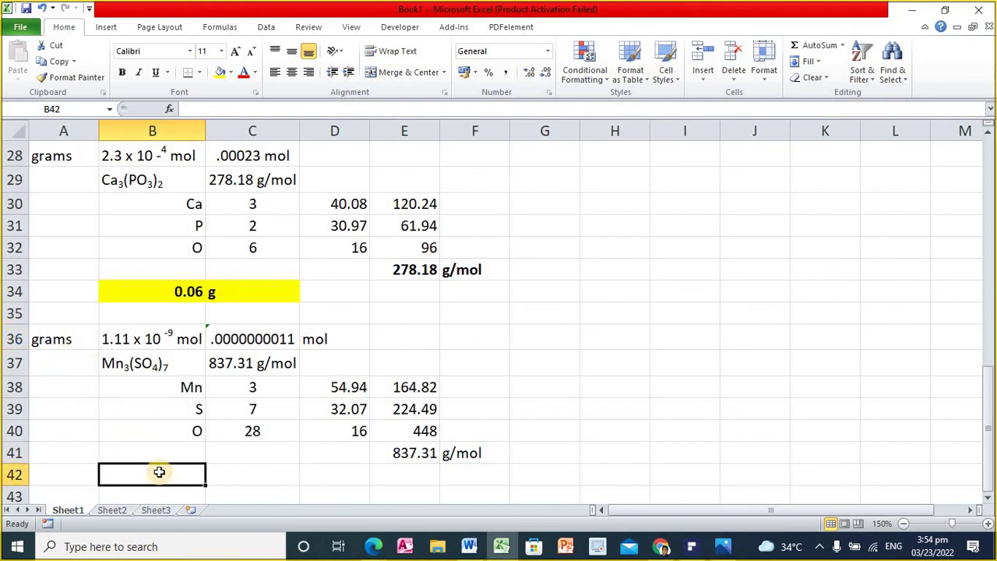
{"action": "type", "text": "="}
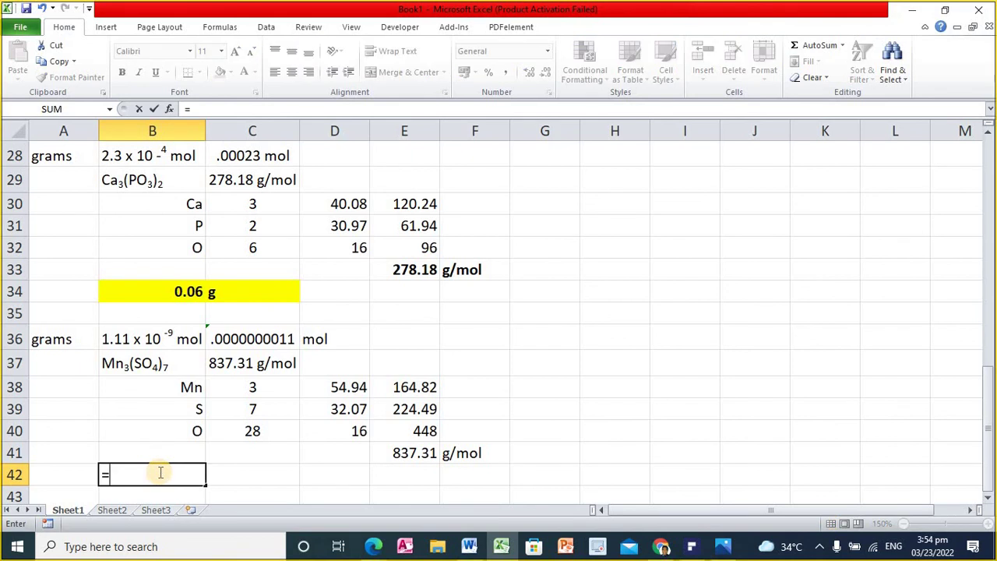
{"action": "type", "text": "837.31"}
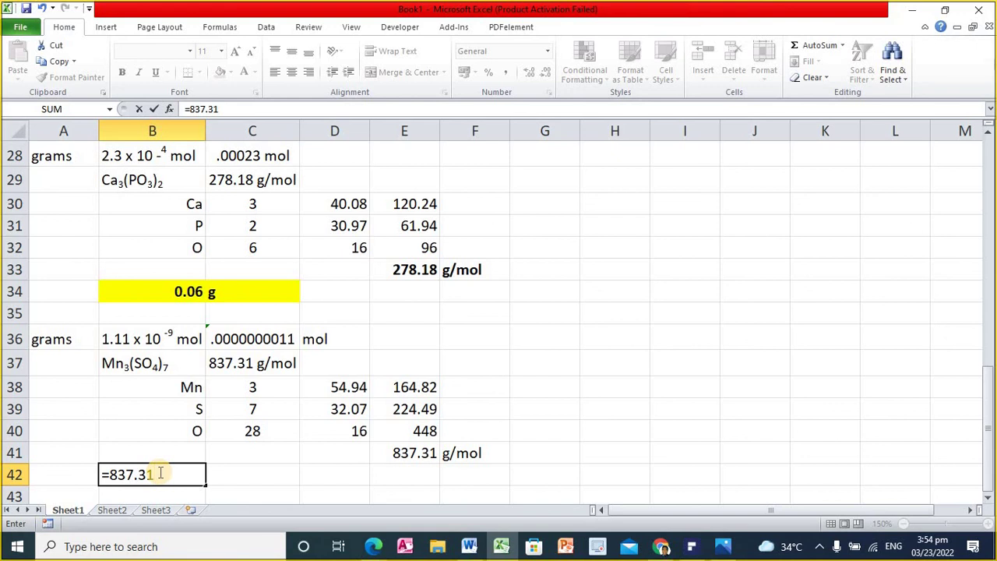
{"action": "type", "text": "*.00000"}
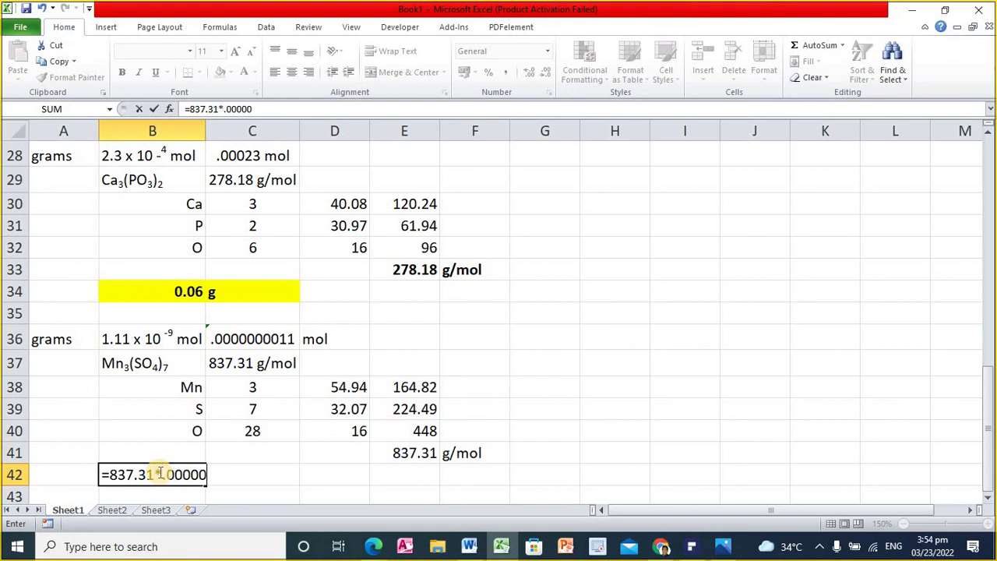
{"action": "type", "text": "00011"}
{"action": "key", "text": "Return"}
{"action": "key", "text": "Up"}
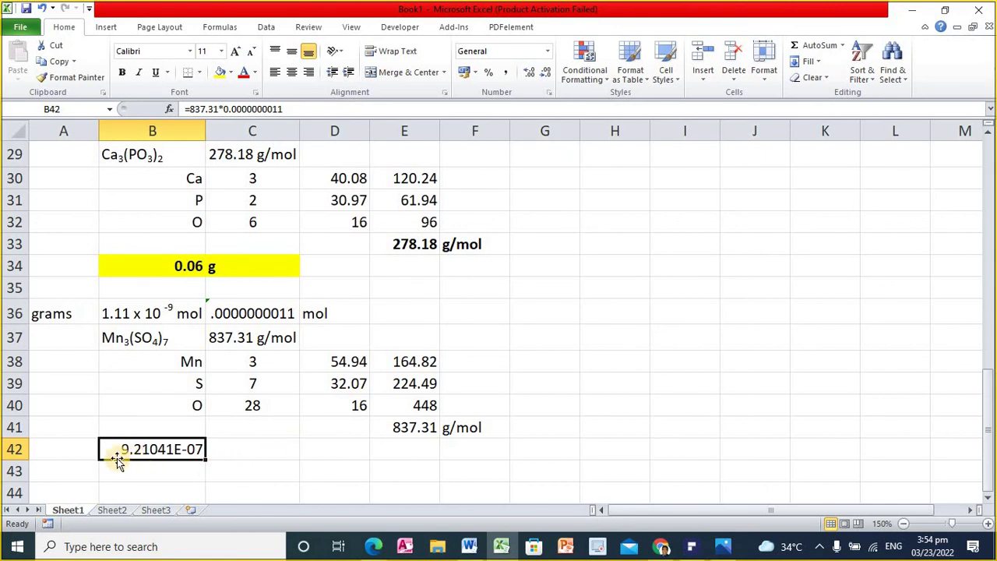
Write the calculated mass in decimal form as the text .00000092 in cell B43
{"action": "left_click", "coordinate": [151, 476]}
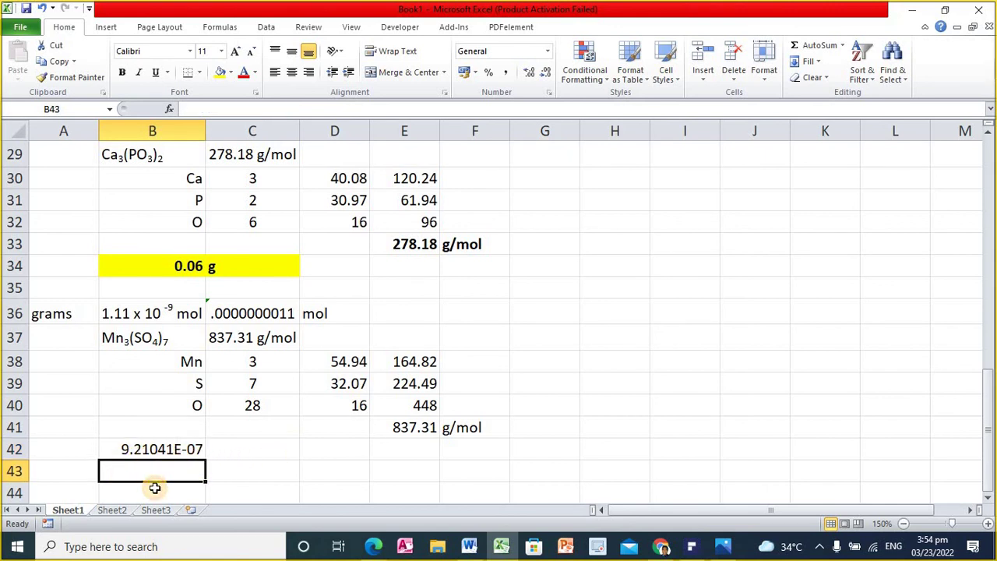
{"action": "type", "text": "'.000000"}
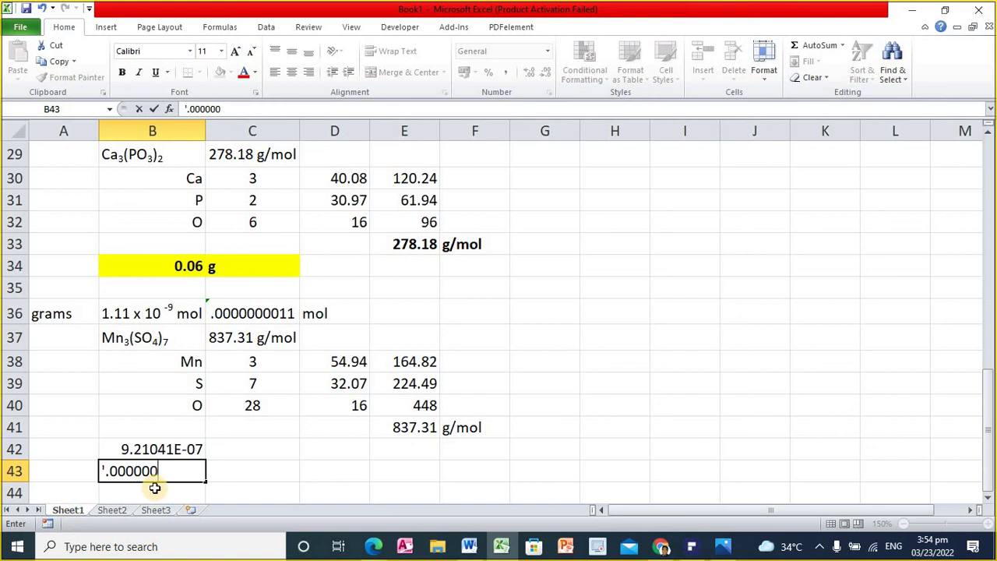
{"action": "type", "text": "92"}
{"action": "key", "text": "Return"}
{"action": "key", "text": "Up"}
{"action": "key", "text": "Right"}
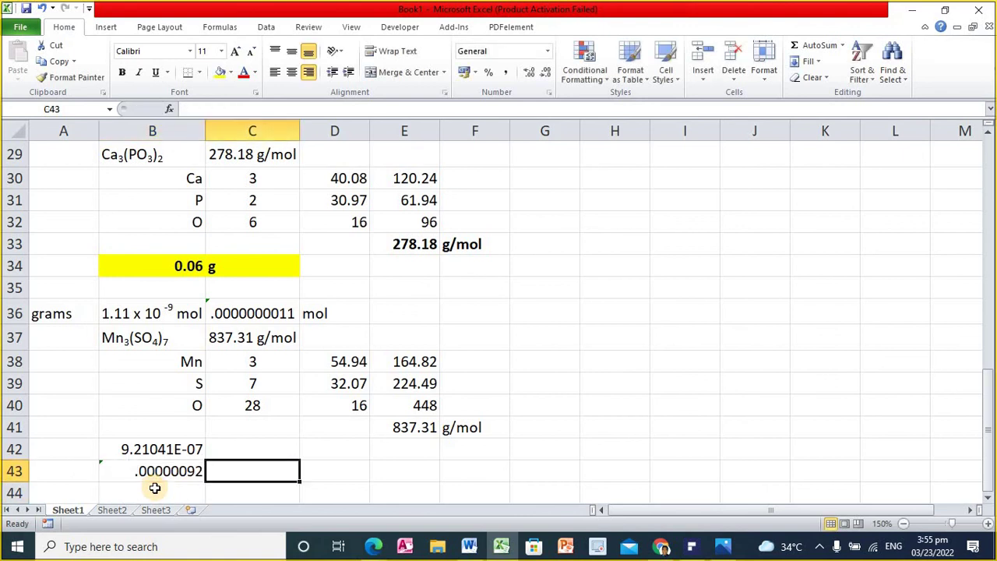
Add the unit g in cell C43 and left-align it beside the decimal mass
{"action": "type", "text": "g"}
{"action": "key", "text": "Return"}
{"action": "key", "text": "Up"}
{"action": "left_click", "coordinate": [275, 71]}
{"action": "scroll", "coordinate": [129, 484], "scroll_direction": "down", "scroll_amount": 1}
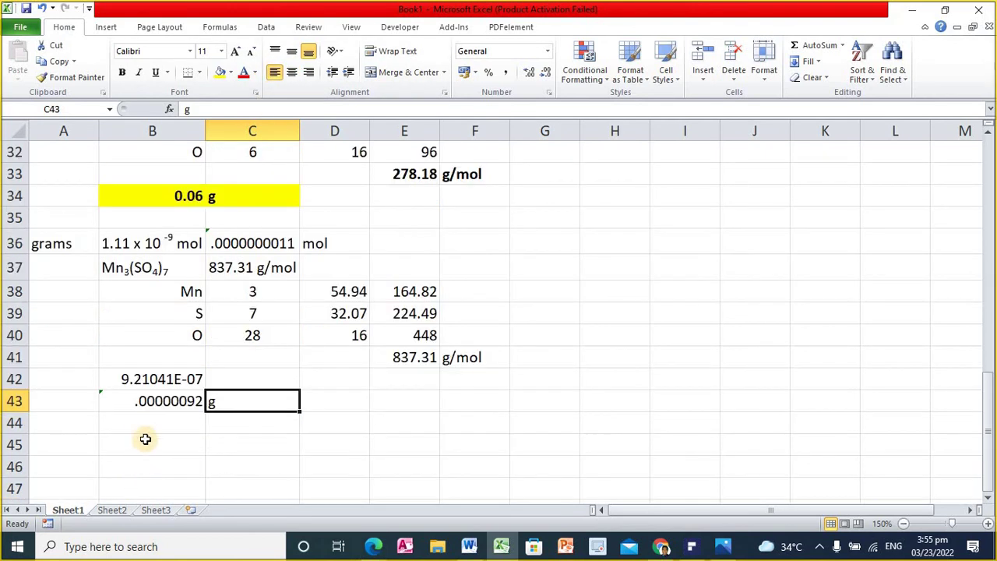
Make the manganese sulfate answer and its unit in cells B43:C43 bold
{"action": "left_click", "coordinate": [178, 403]}
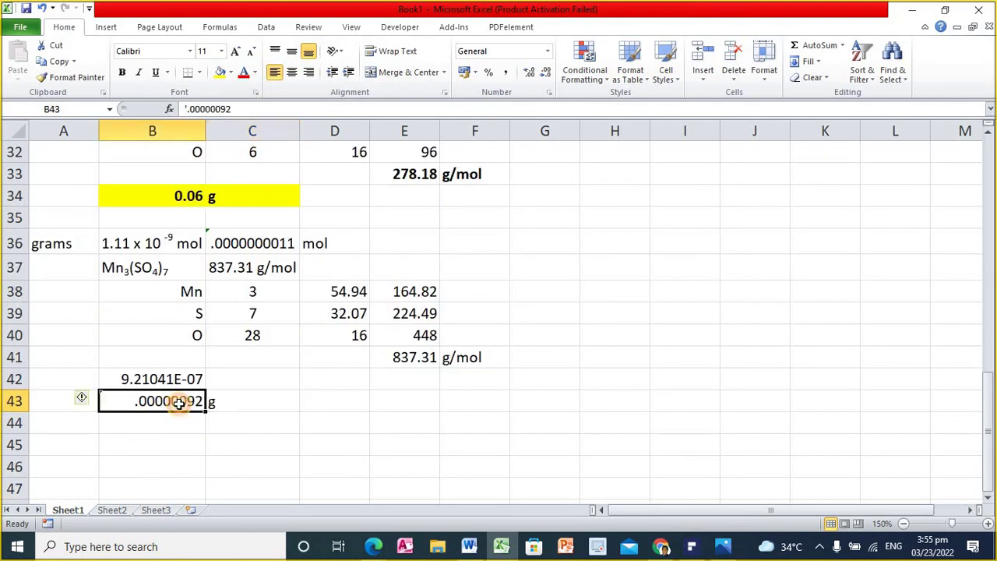
{"action": "left_click", "coordinate": [218, 398], "text": "shift"}
{"action": "key", "text": "ctrl+b"}
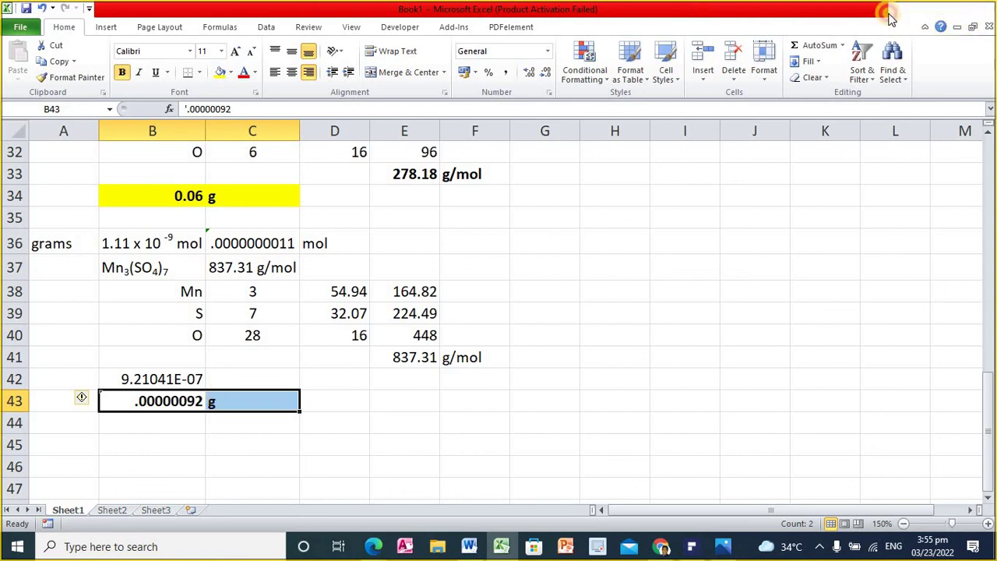
Minimize the workbook and the module document to return to the Google Meet call, and stop presenting the screen
{"action": "left_click", "coordinate": [915, 17]}
{"action": "left_click", "coordinate": [908, 13]}
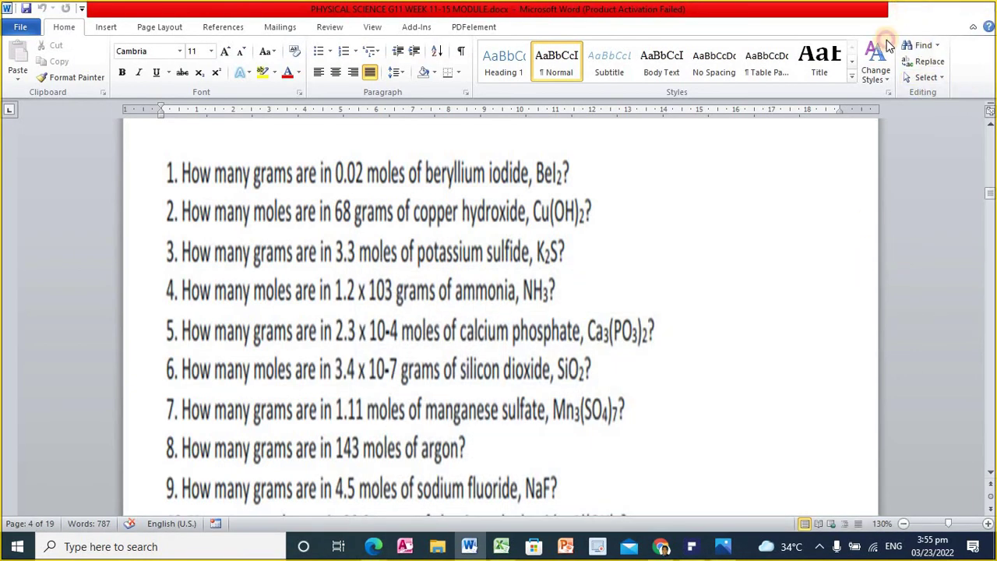
{"action": "left_click", "coordinate": [908, 11]}
{"action": "left_click", "coordinate": [931, 10]}
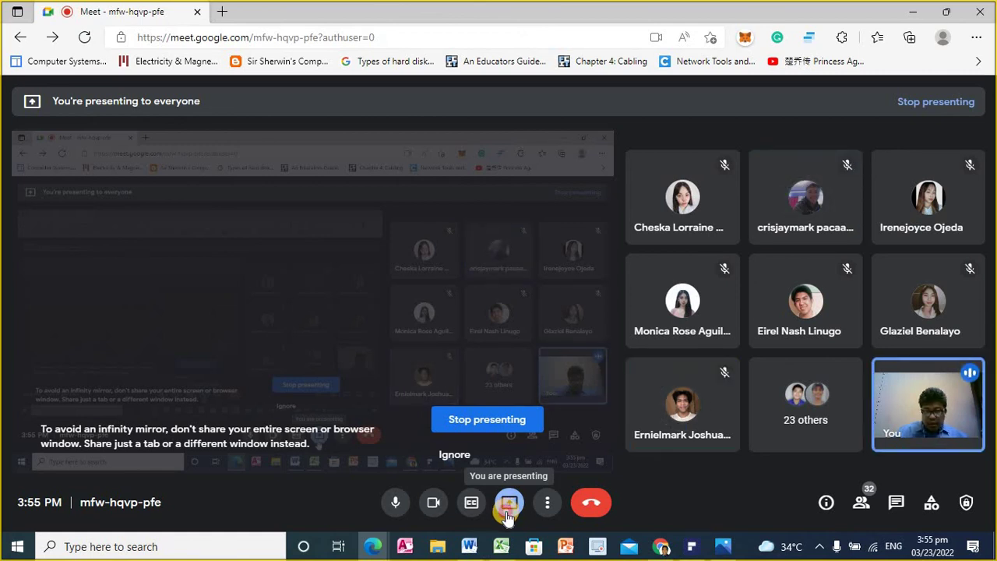
{"action": "left_click", "coordinate": [507, 513]}
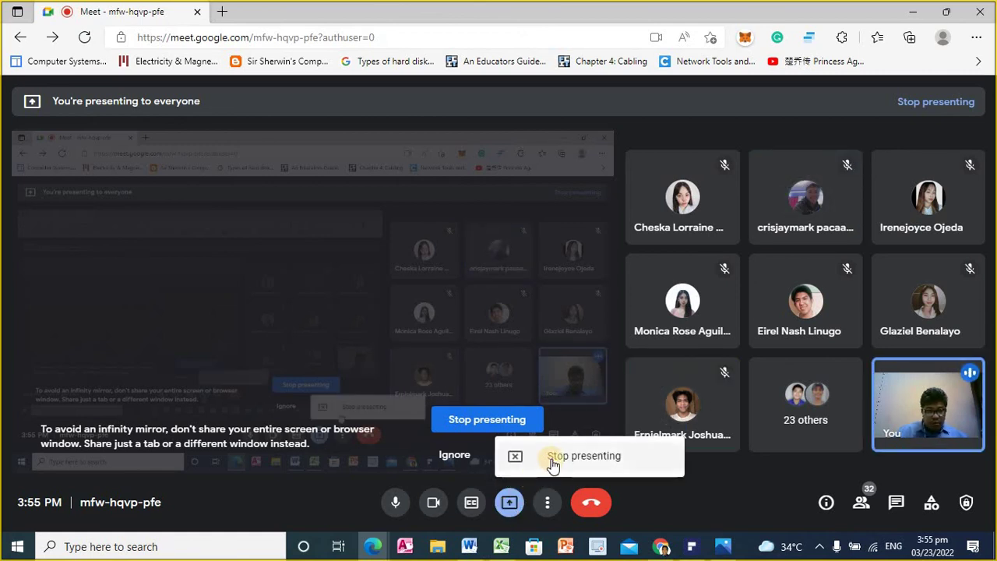
{"action": "left_click", "coordinate": [553, 460]}
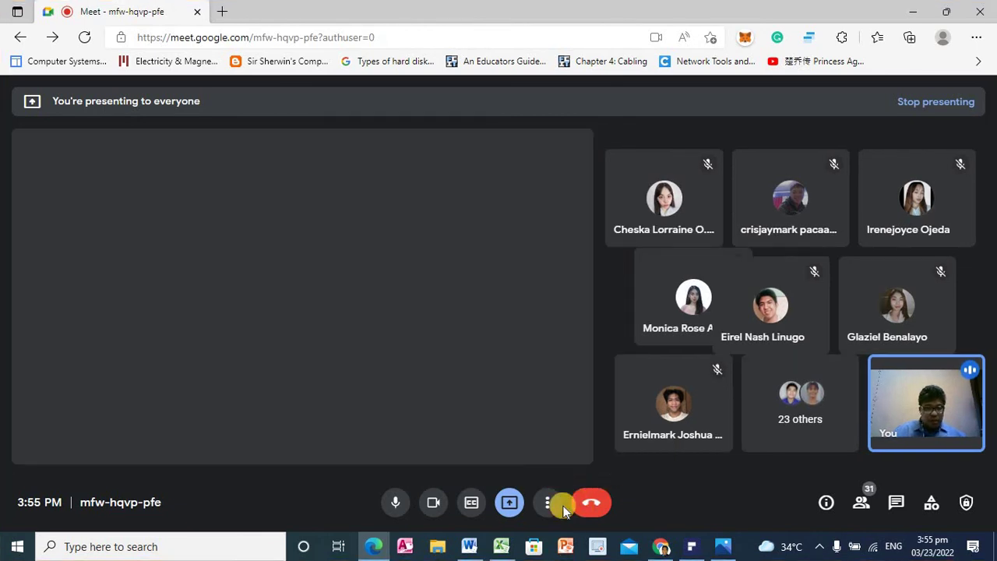